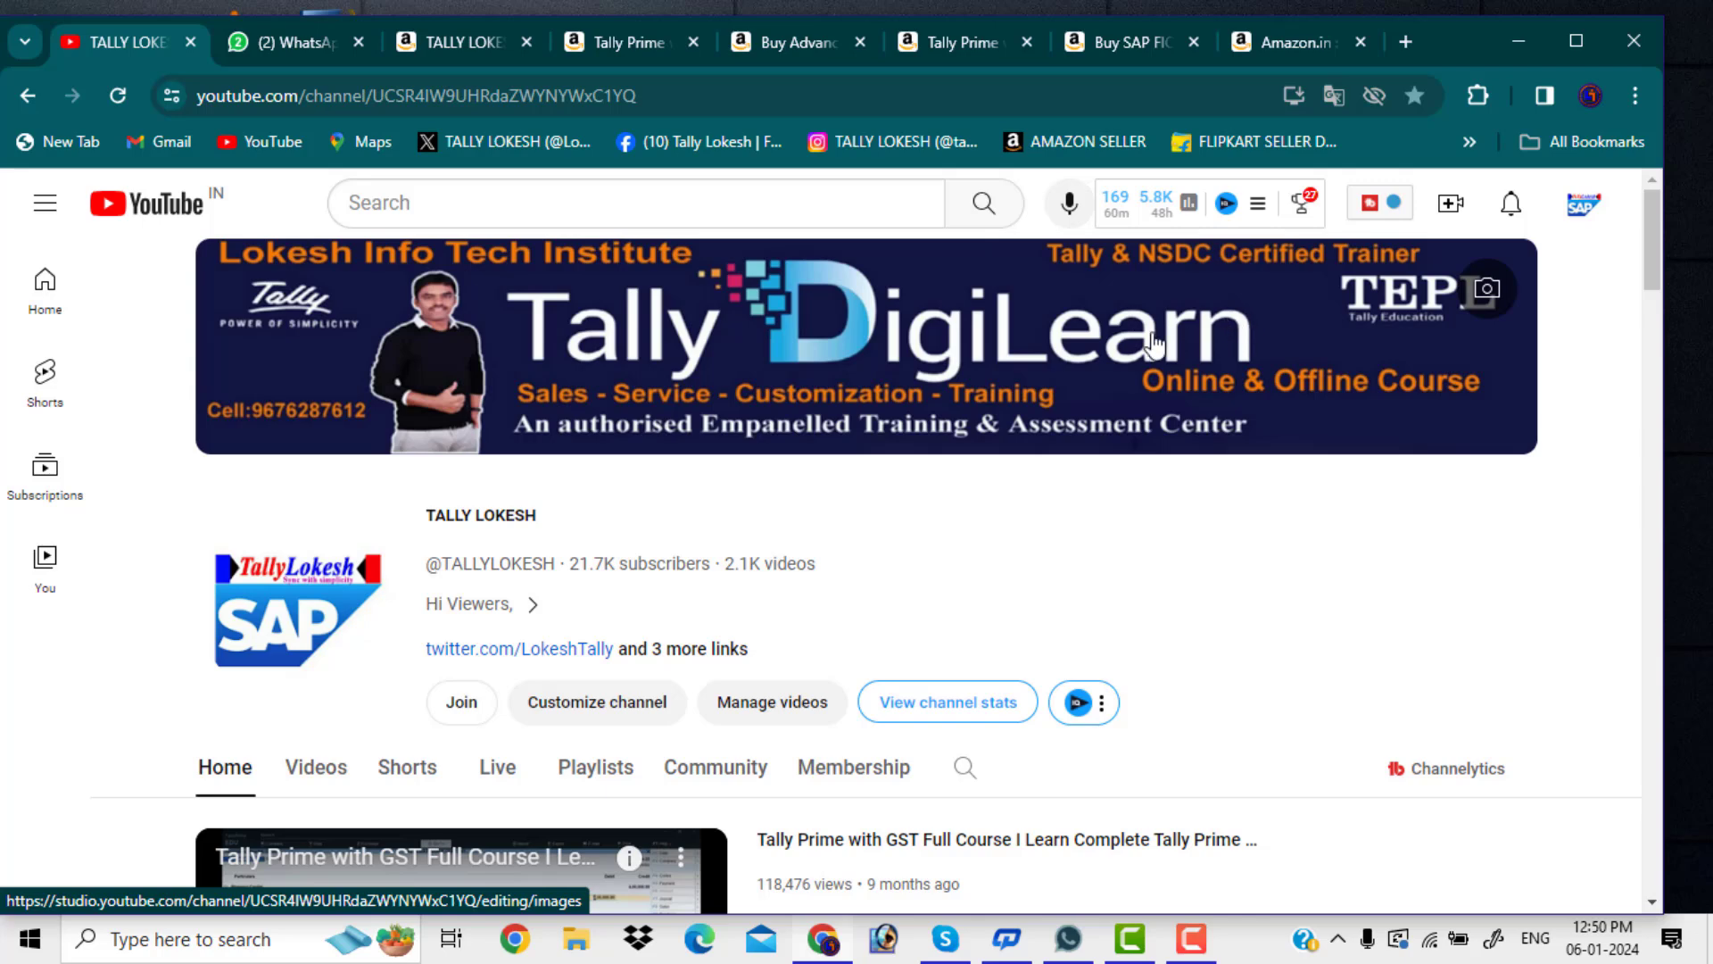
# Browse the first Amazon book listing and the ₹599 Tally Prime paperback page
pyautogui.click(501, 41)
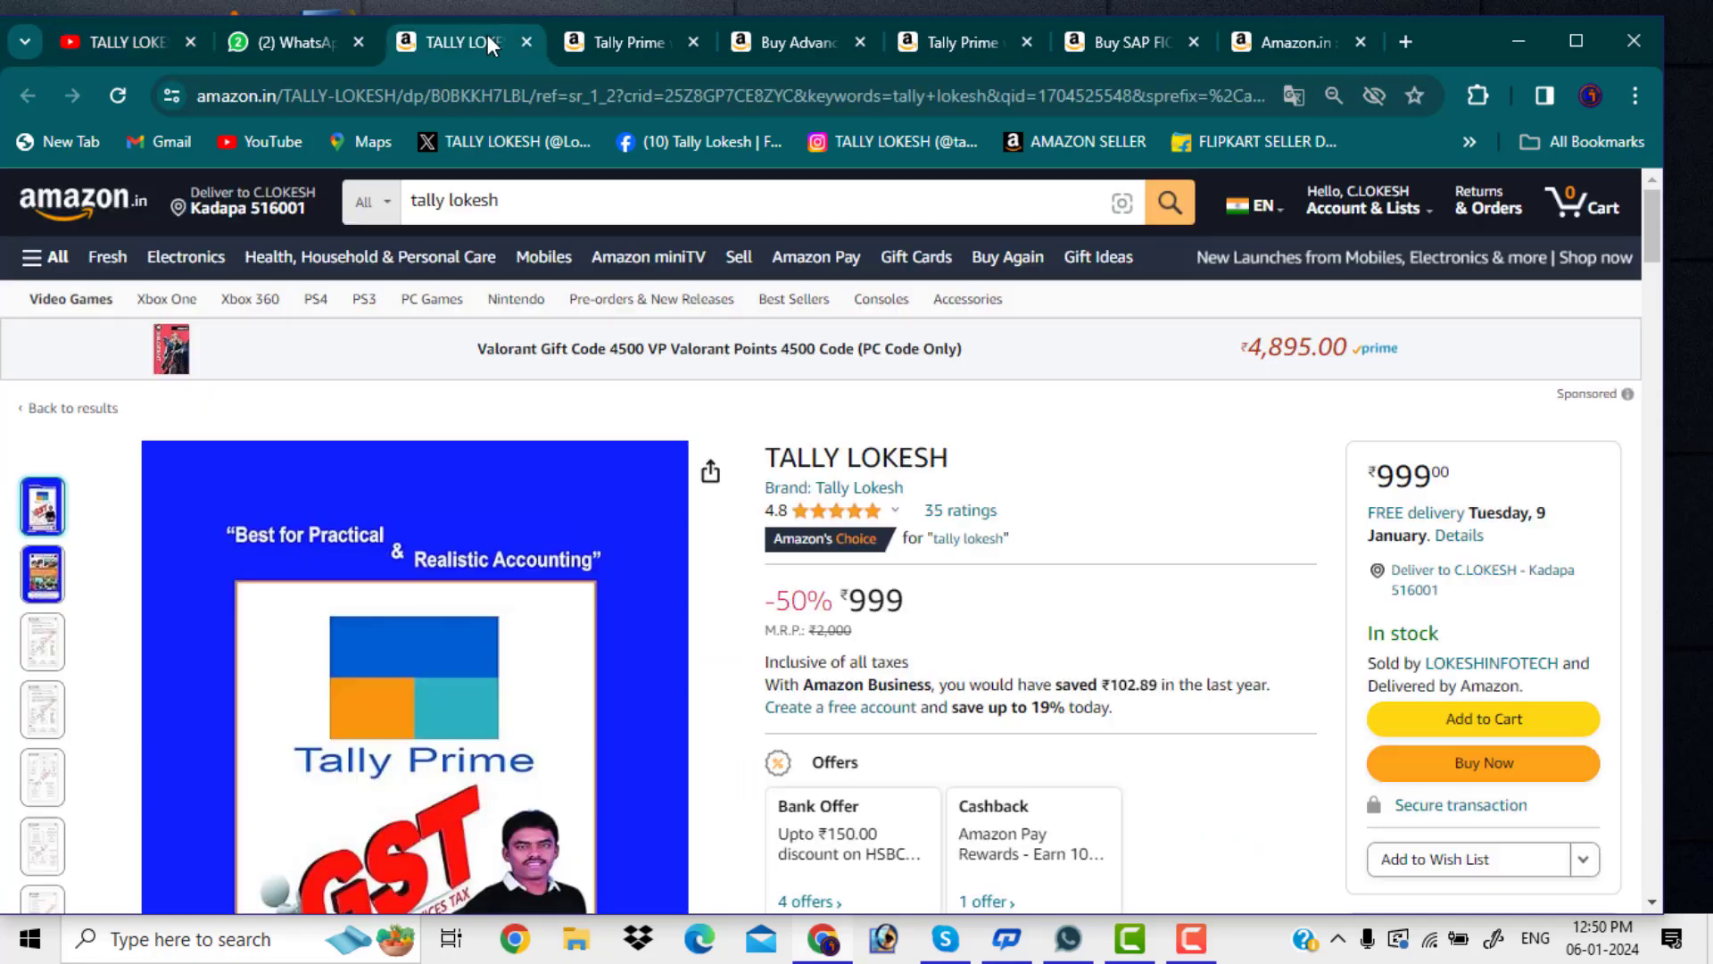
pyautogui.scroll(-2, 701, 463)
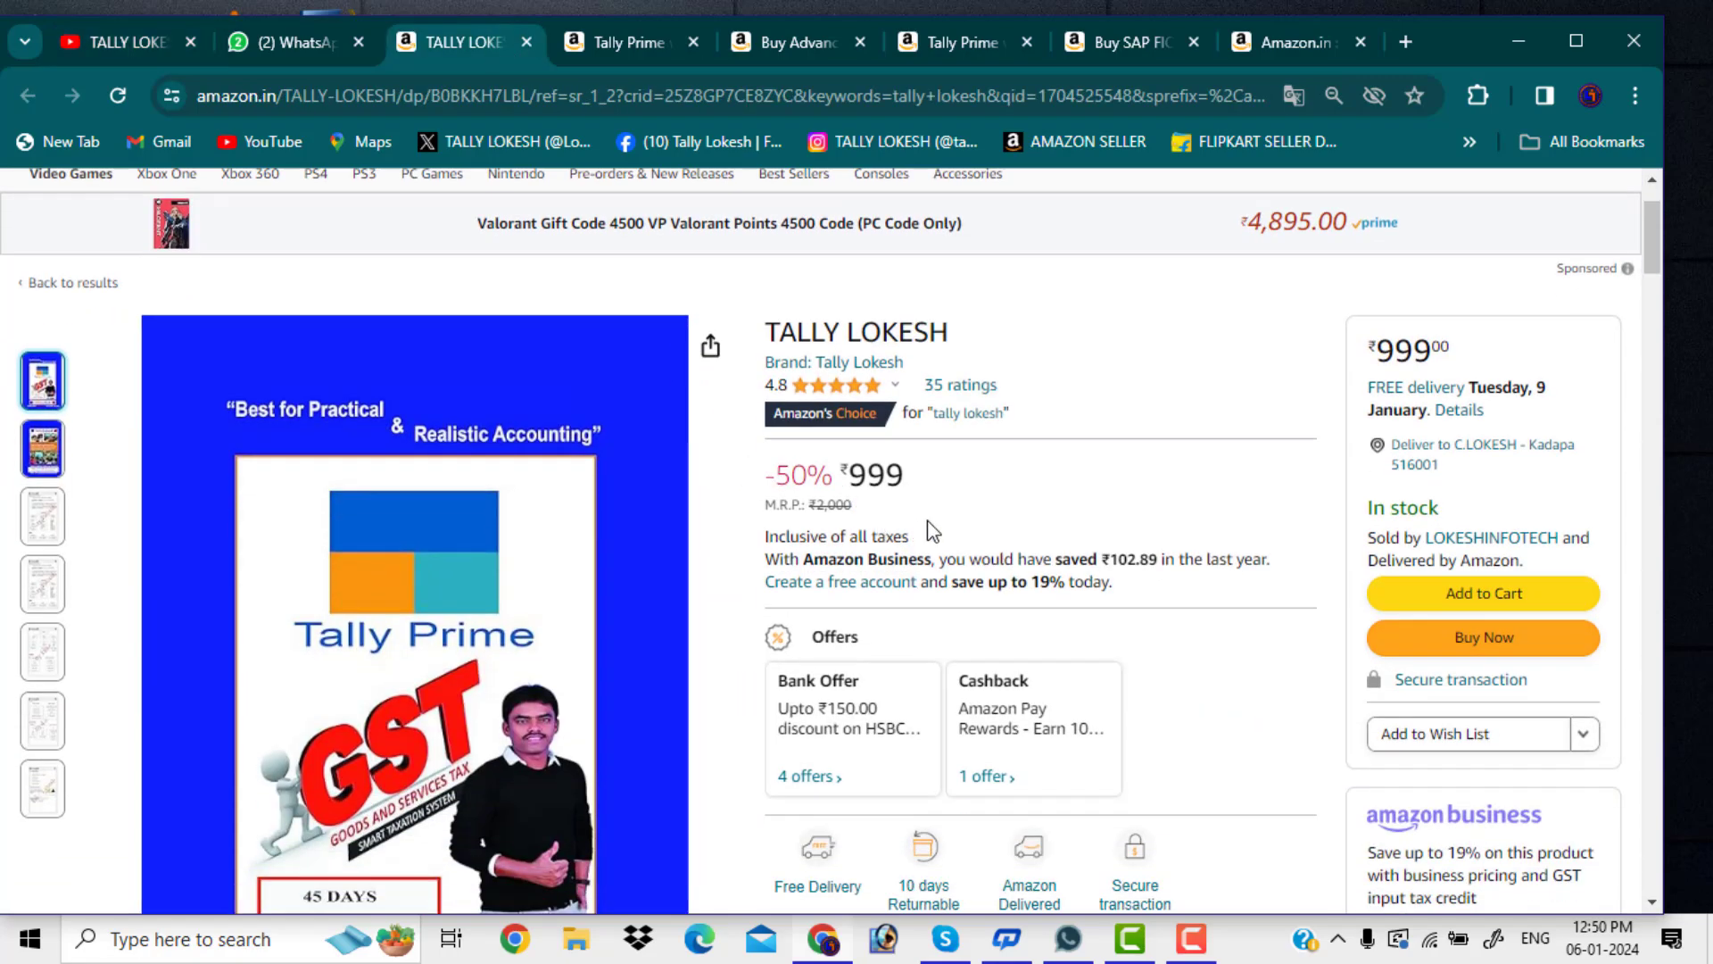
pyautogui.scroll(-4, 971, 531)
pyautogui.scroll(5, 973, 534)
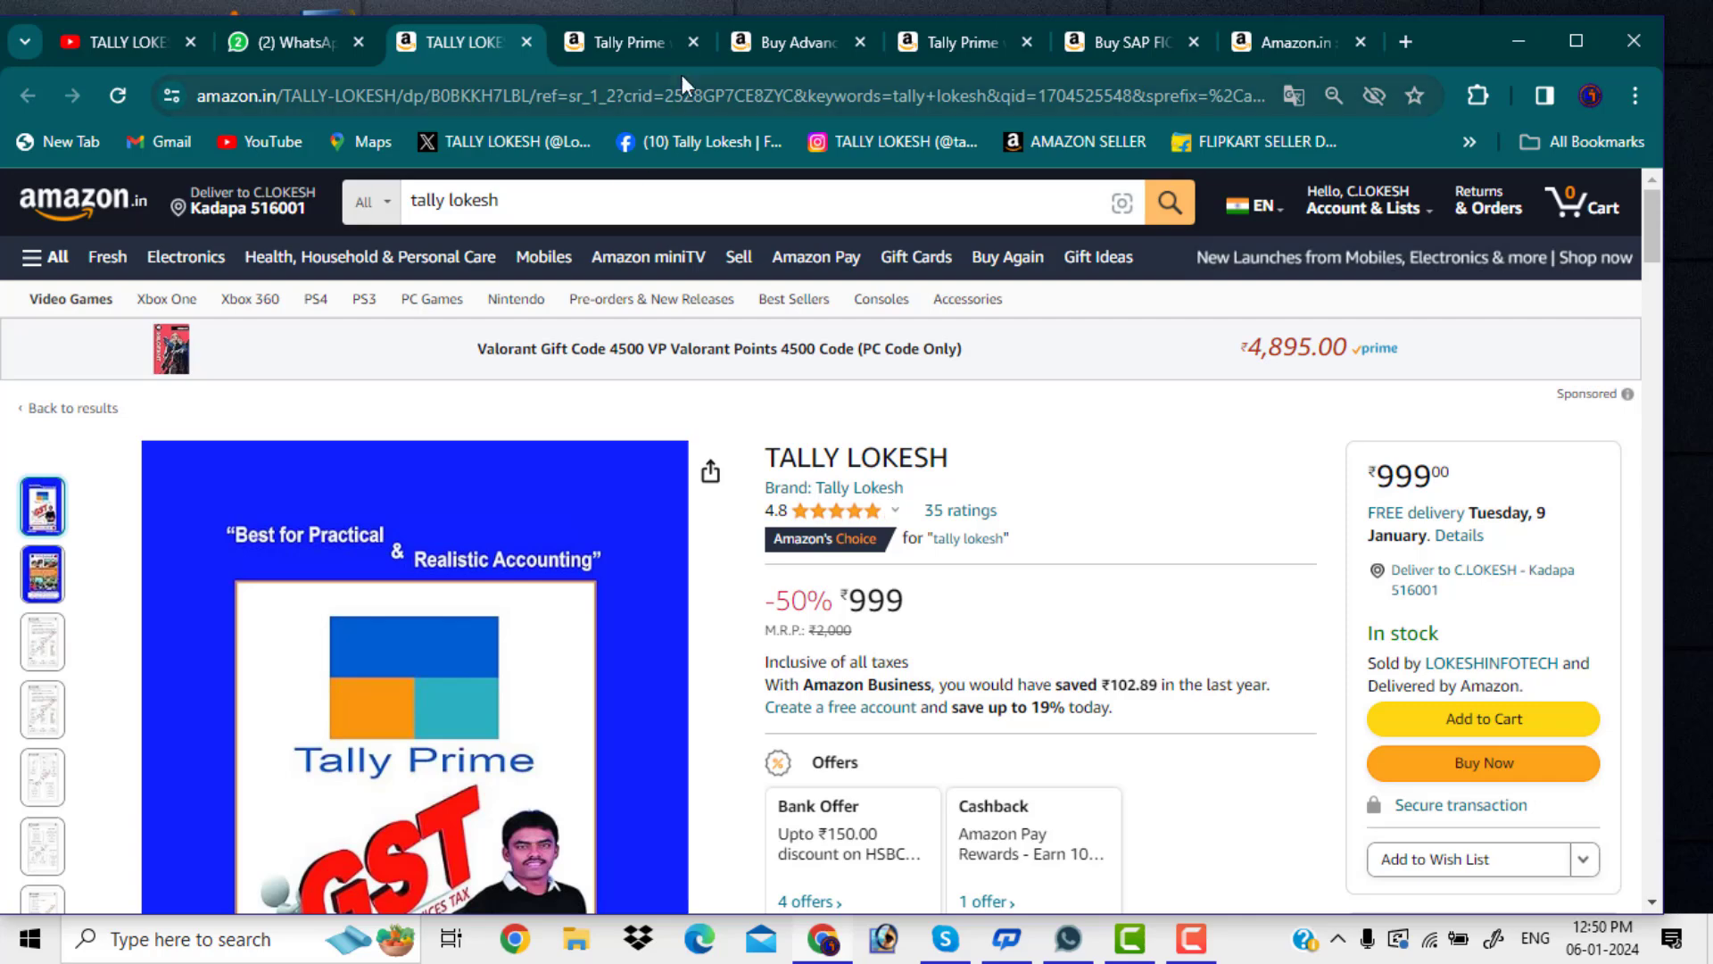
pyautogui.click(632, 43)
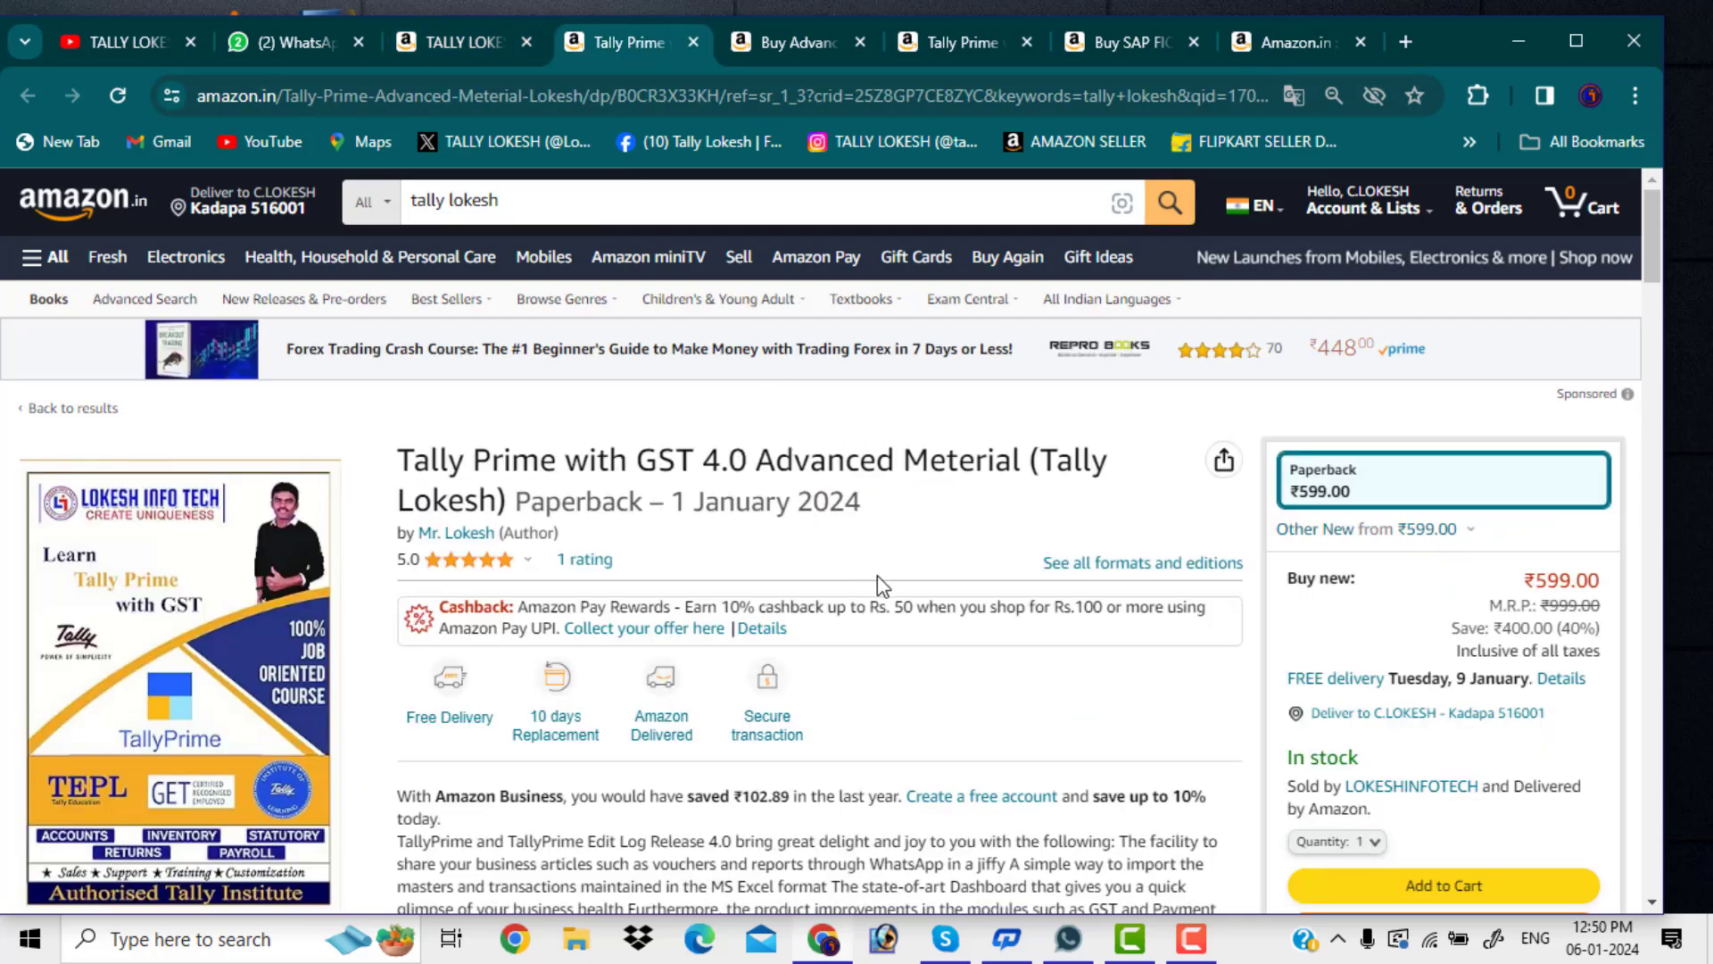
pyautogui.scroll(-1, 878, 578)
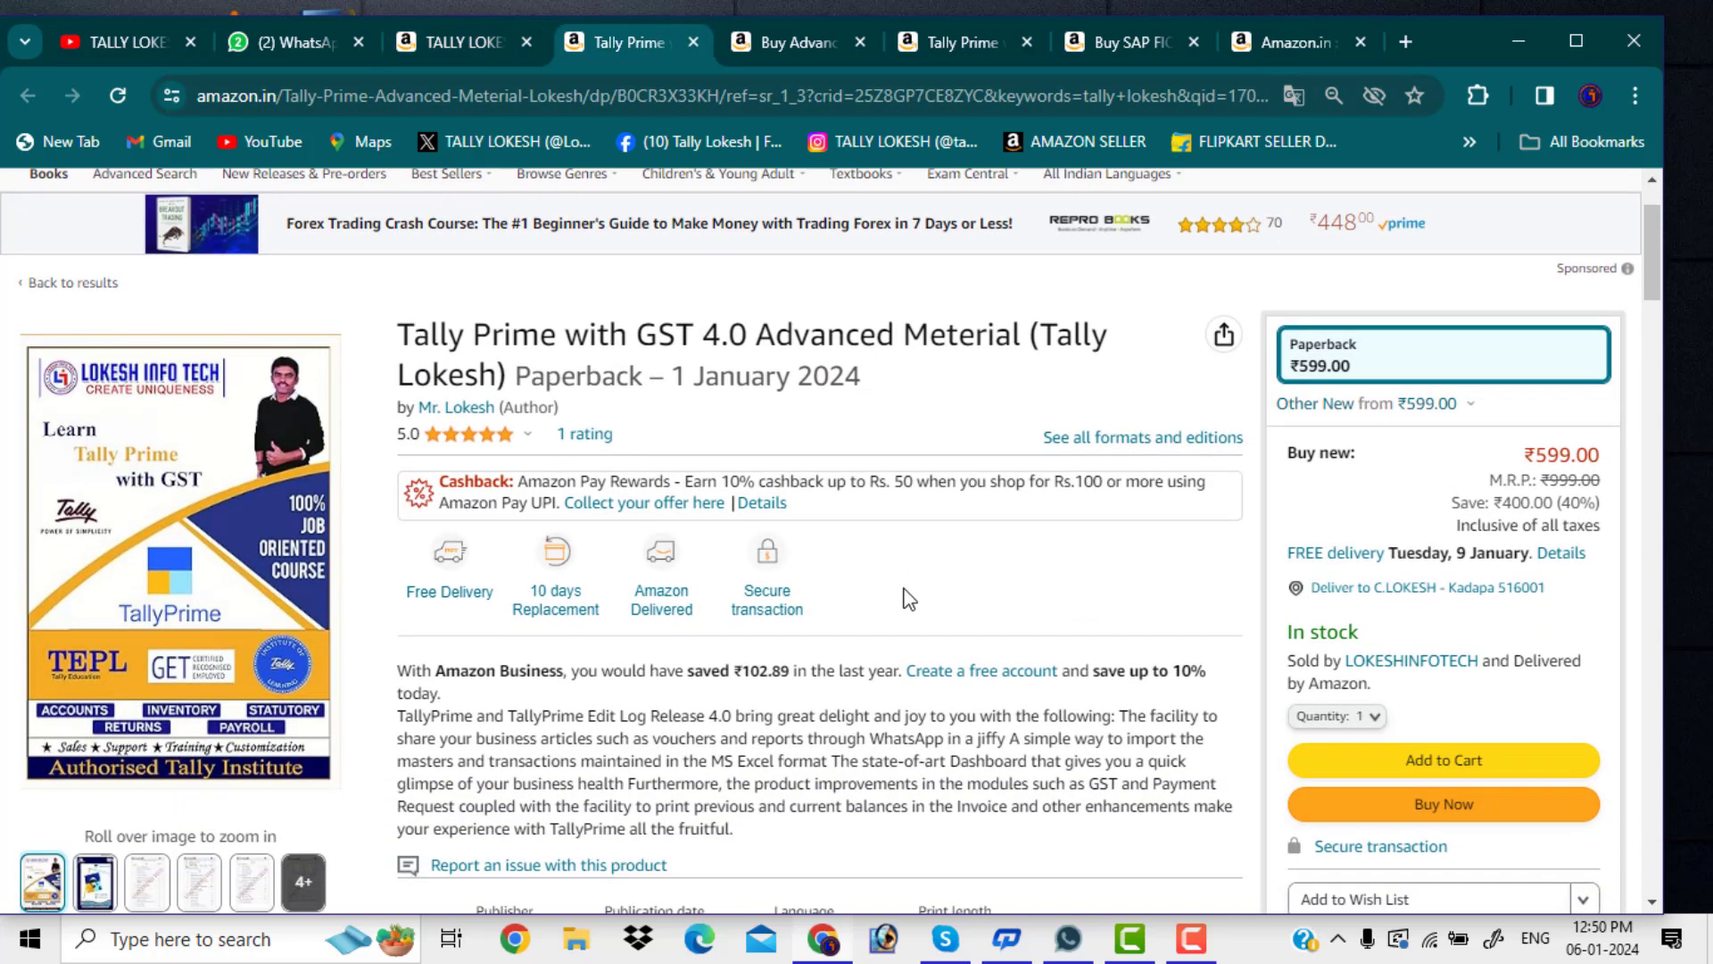
pyautogui.scroll(1, 908, 587)
# Look through the Advanced Excel, Tally Prime interview and ₹500 SAP FICO book pages, then return to YouTube
pyautogui.click(798, 40)
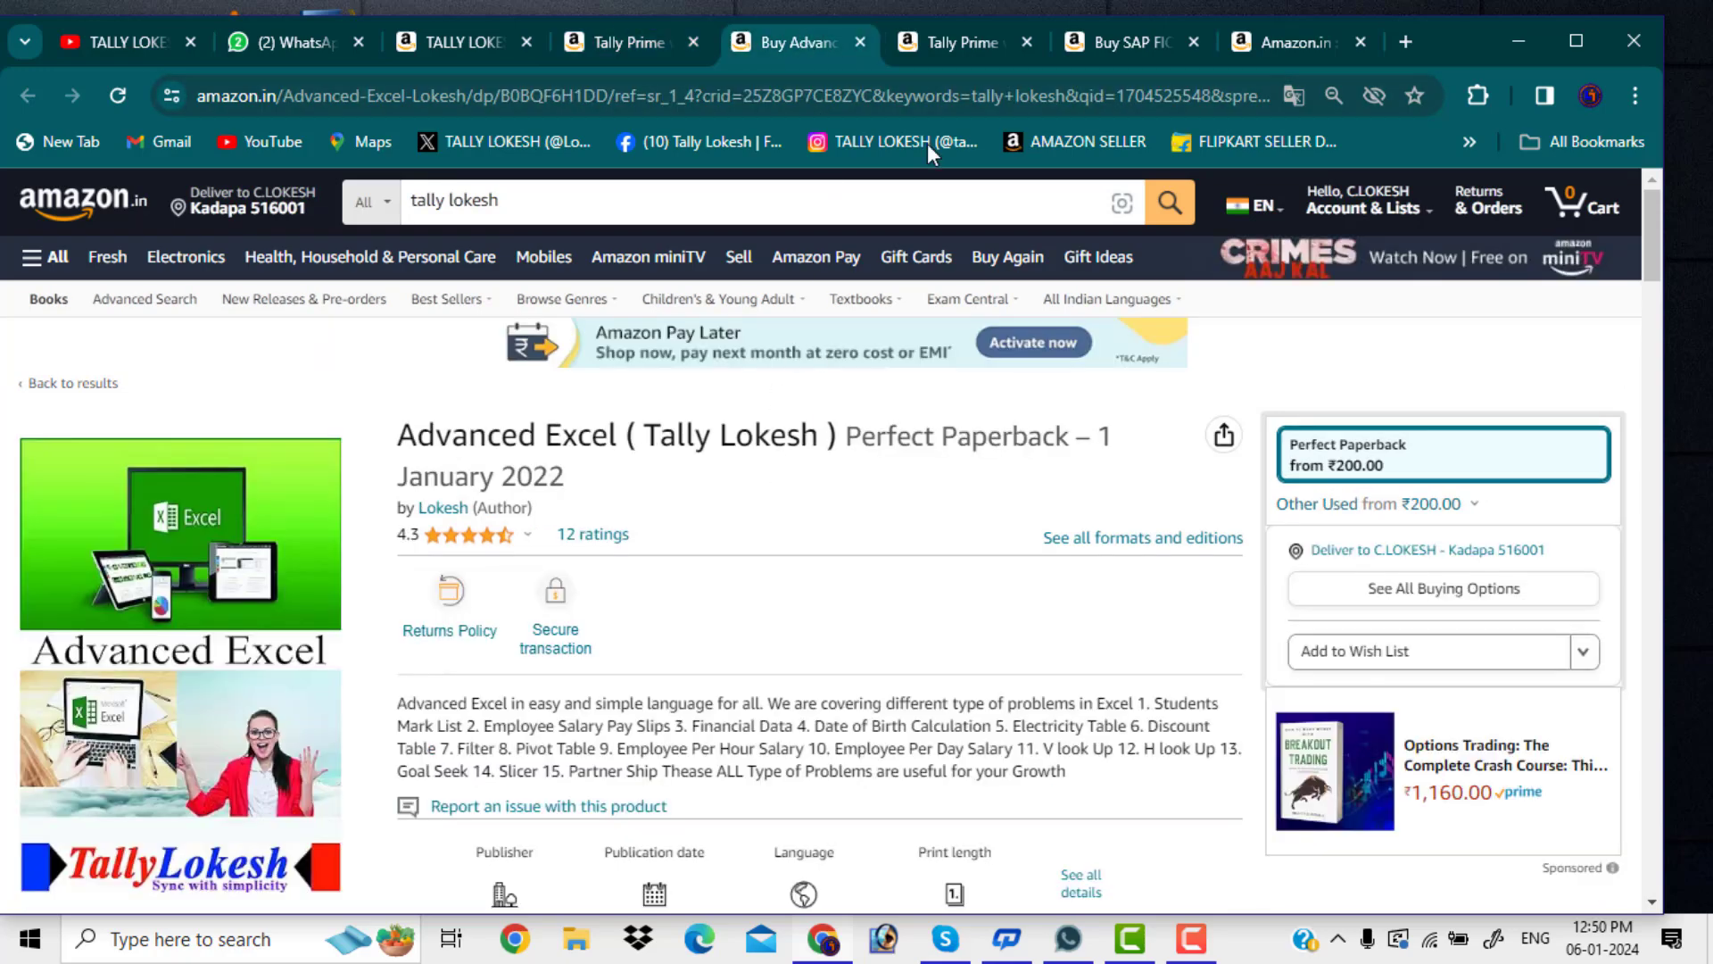
pyautogui.click(945, 36)
pyautogui.scroll(-1, 731, 438)
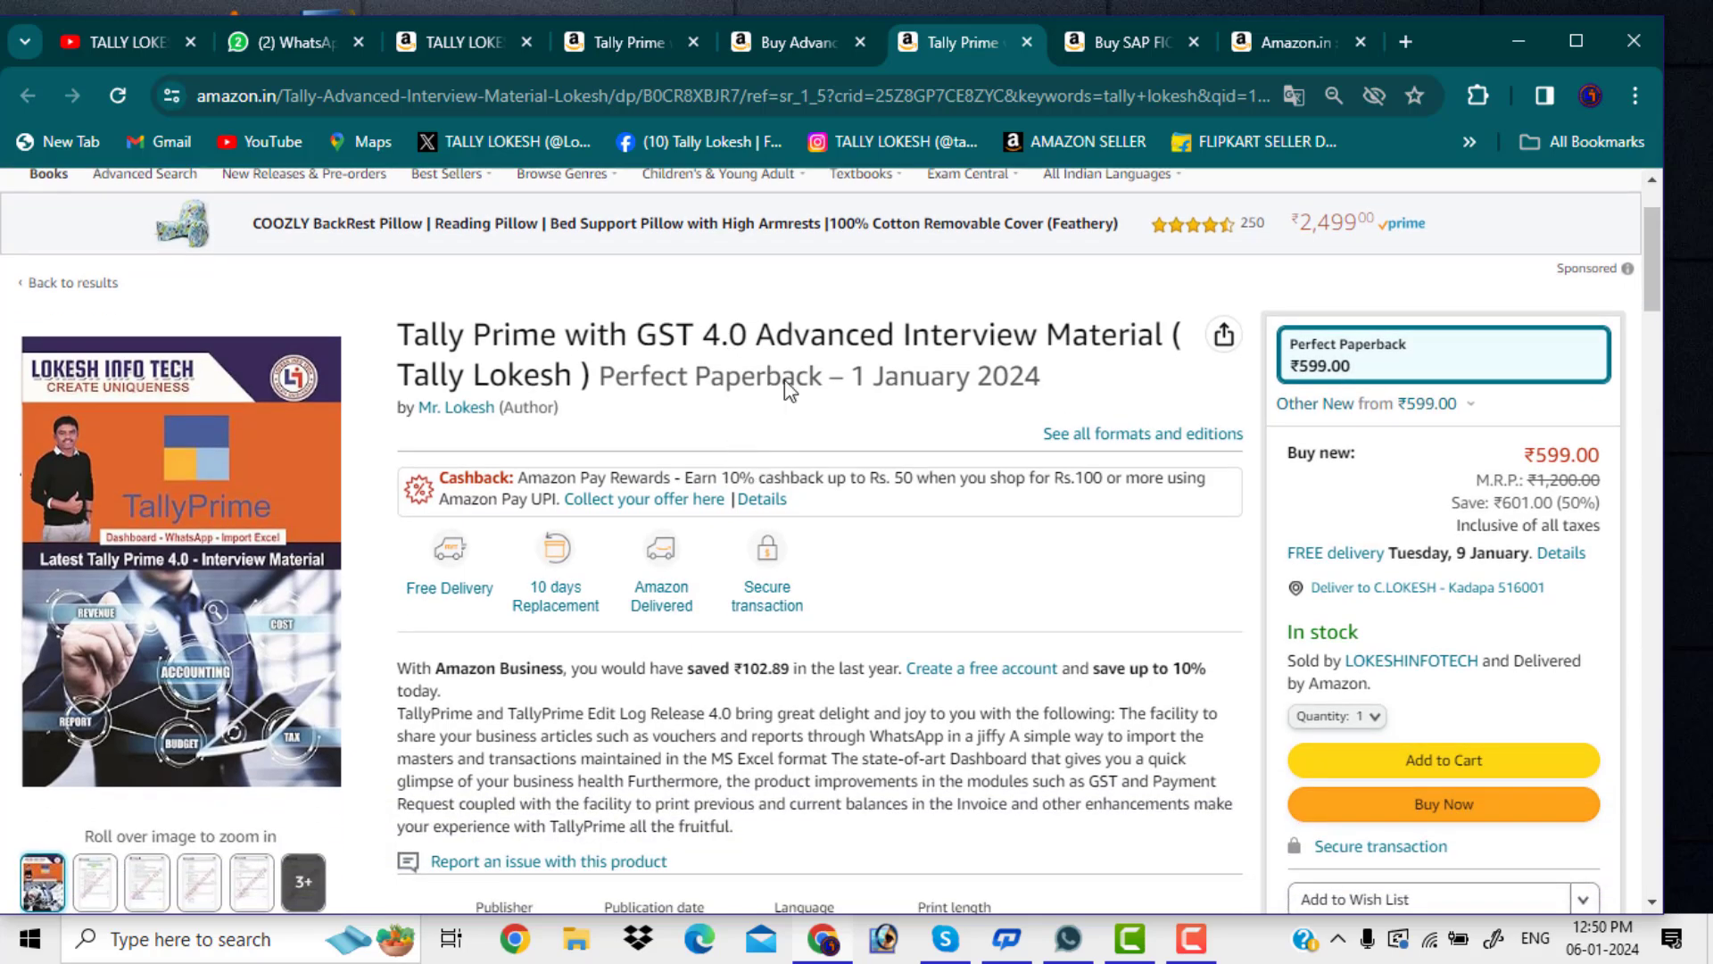
pyautogui.click(1155, 50)
pyautogui.scroll(-1, 710, 473)
pyautogui.scroll(-2, 714, 473)
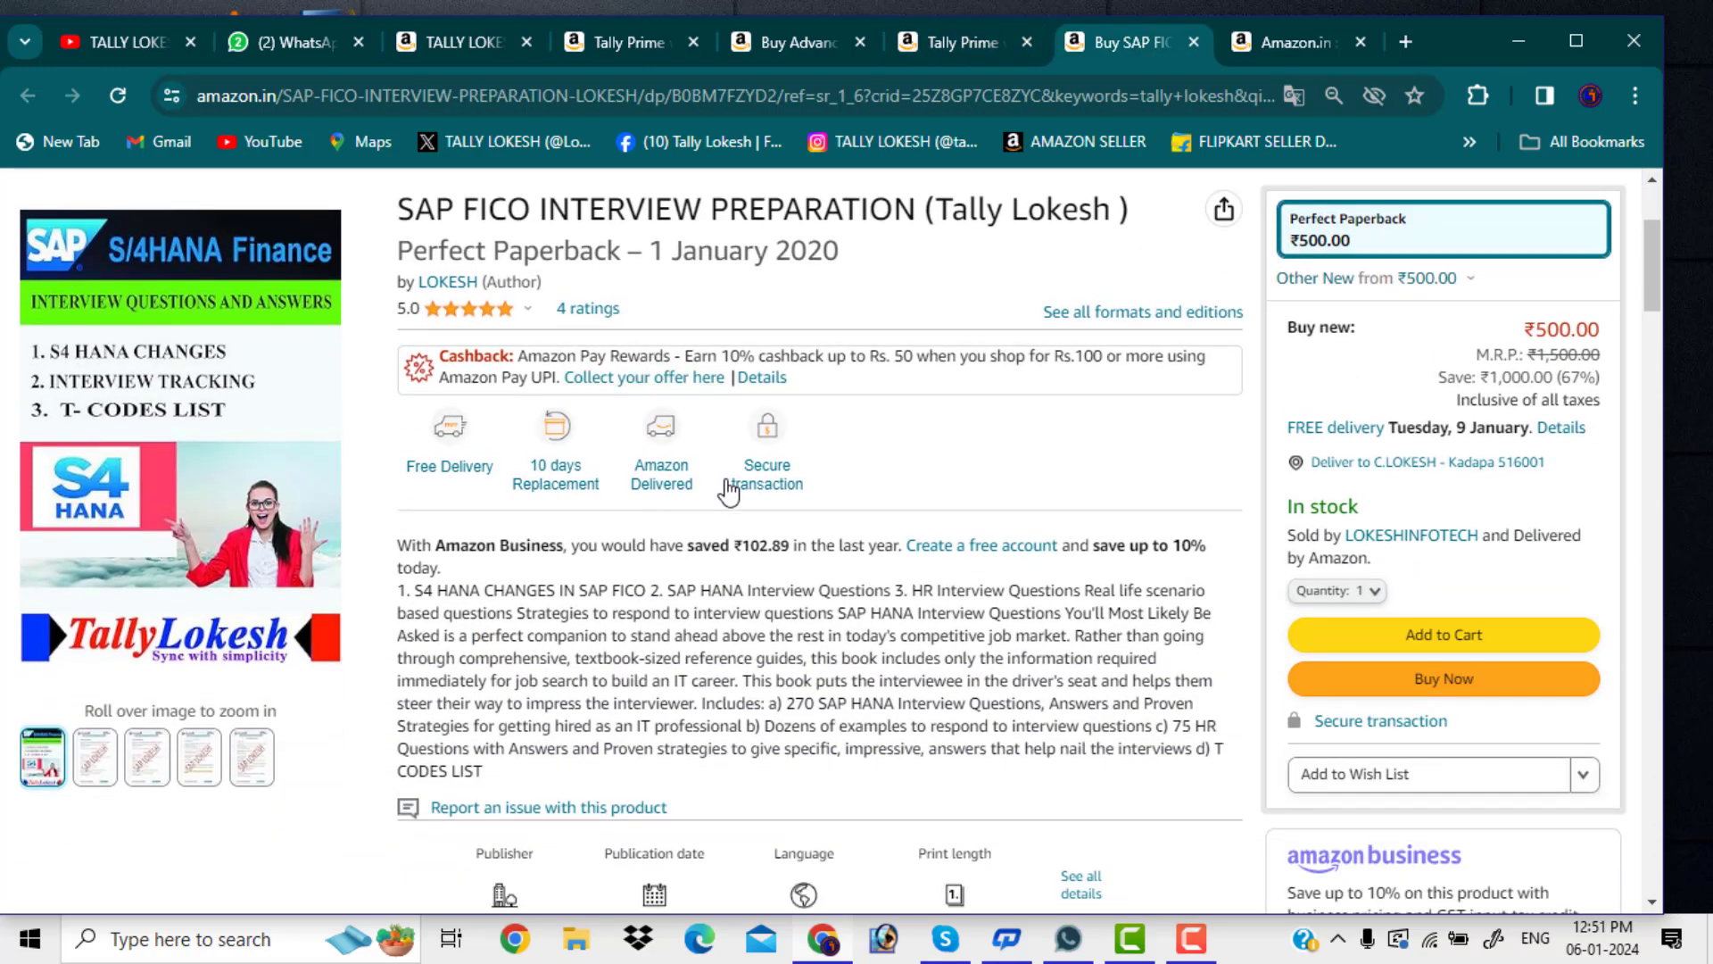
pyautogui.scroll(3, 732, 478)
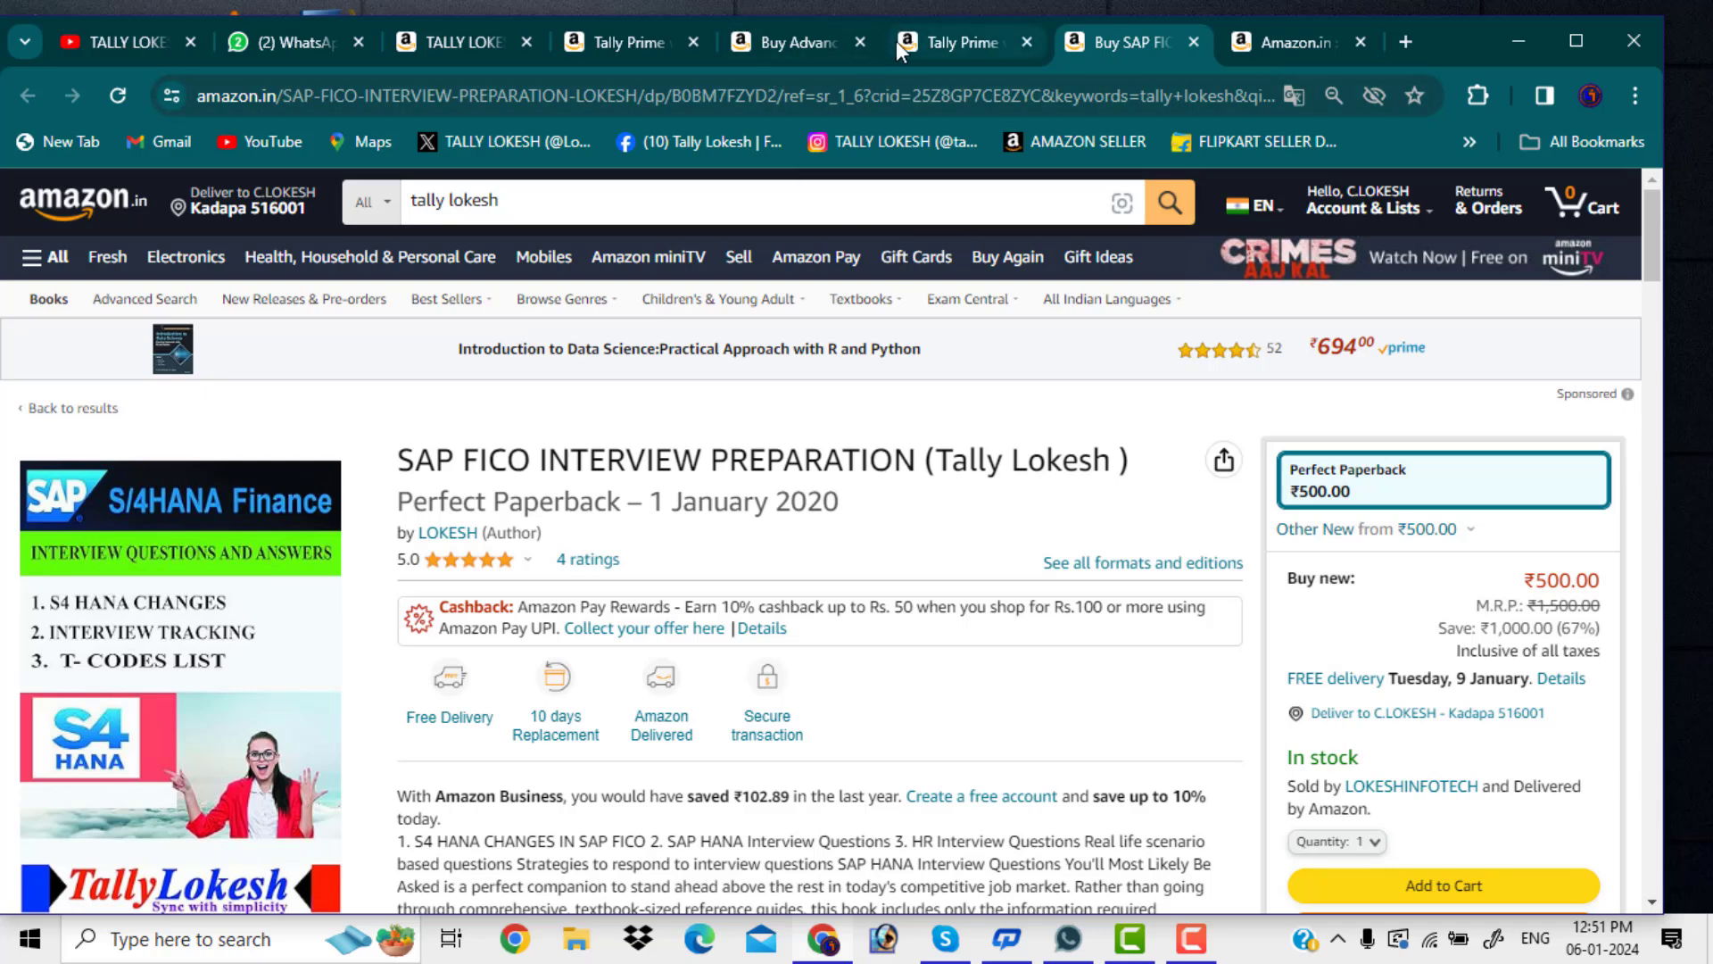
pyautogui.click(118, 39)
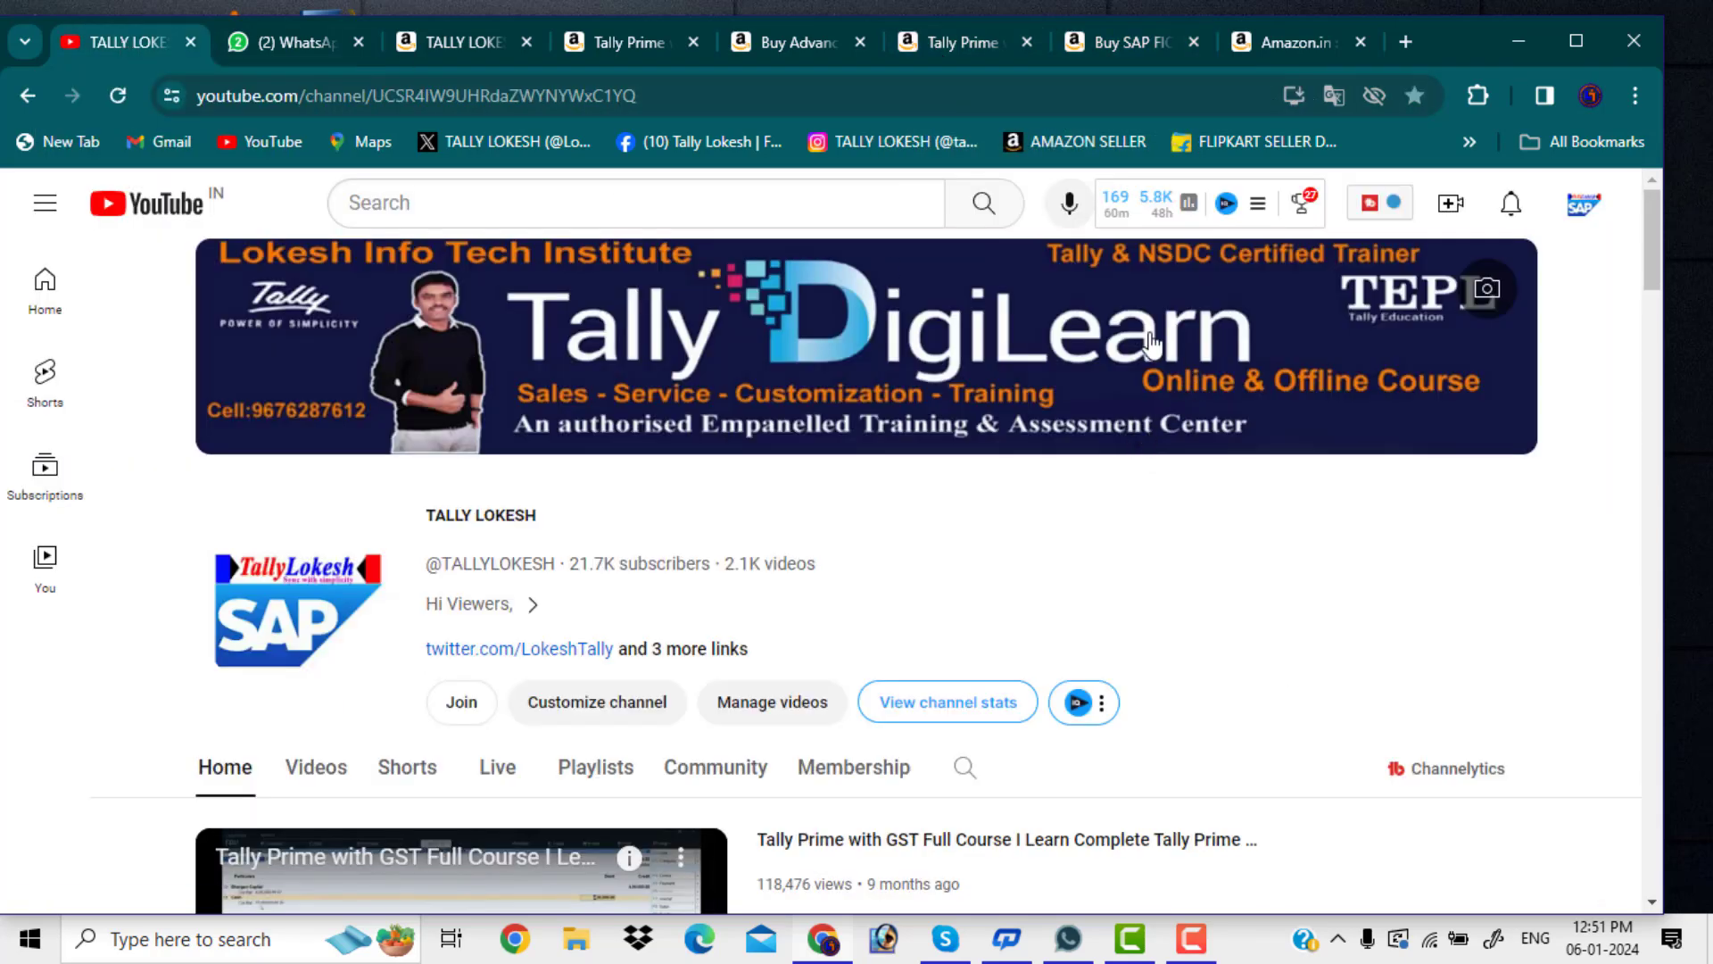
# Open gst.gov.in in a new tab and go to the portal's login page
pyautogui.click(1405, 42)
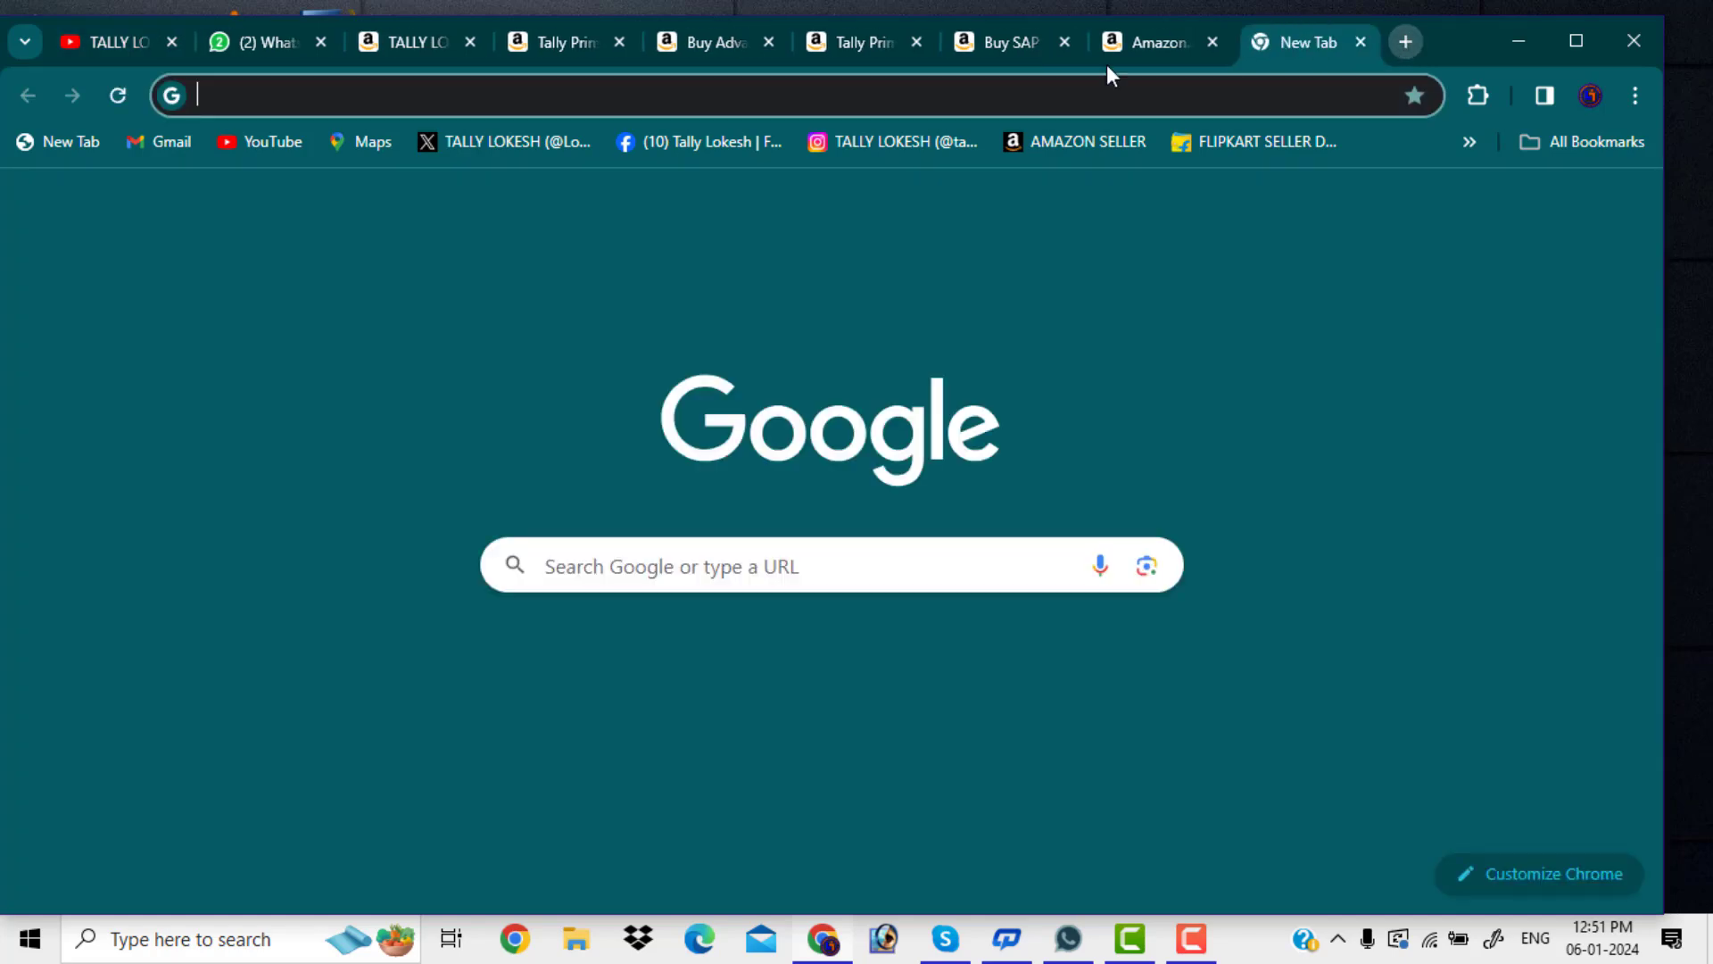
pyautogui.write('gst.gov.in')
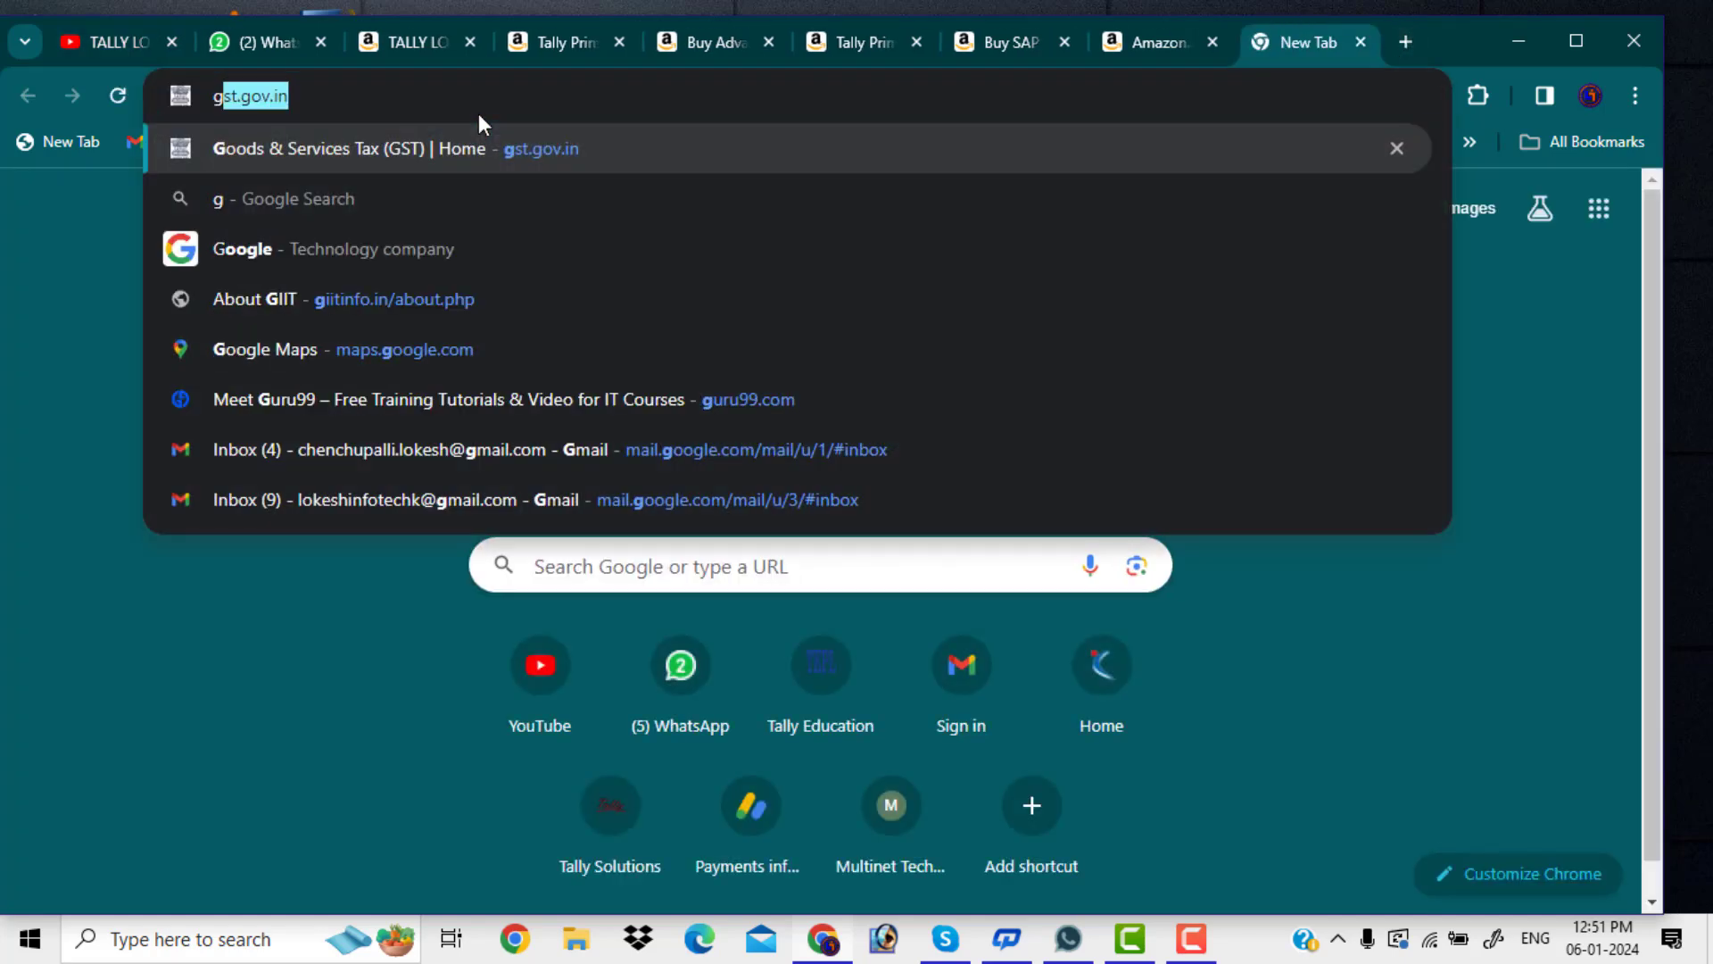
pyautogui.press('Return')
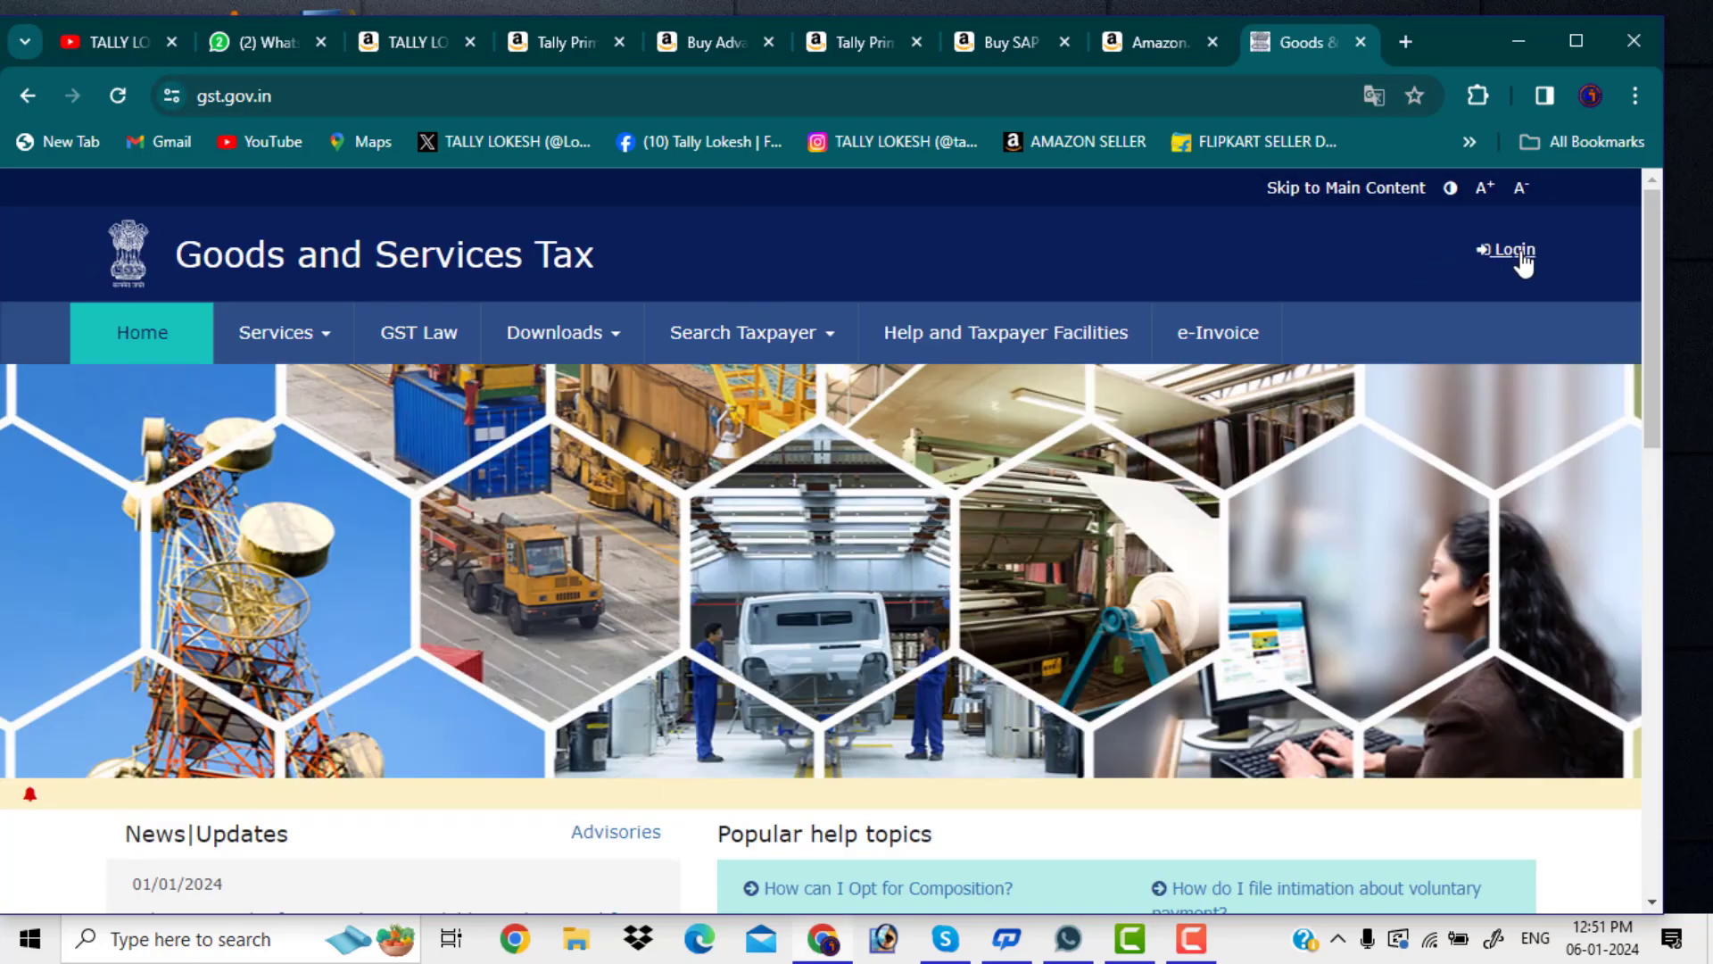
pyautogui.click(1493, 249)
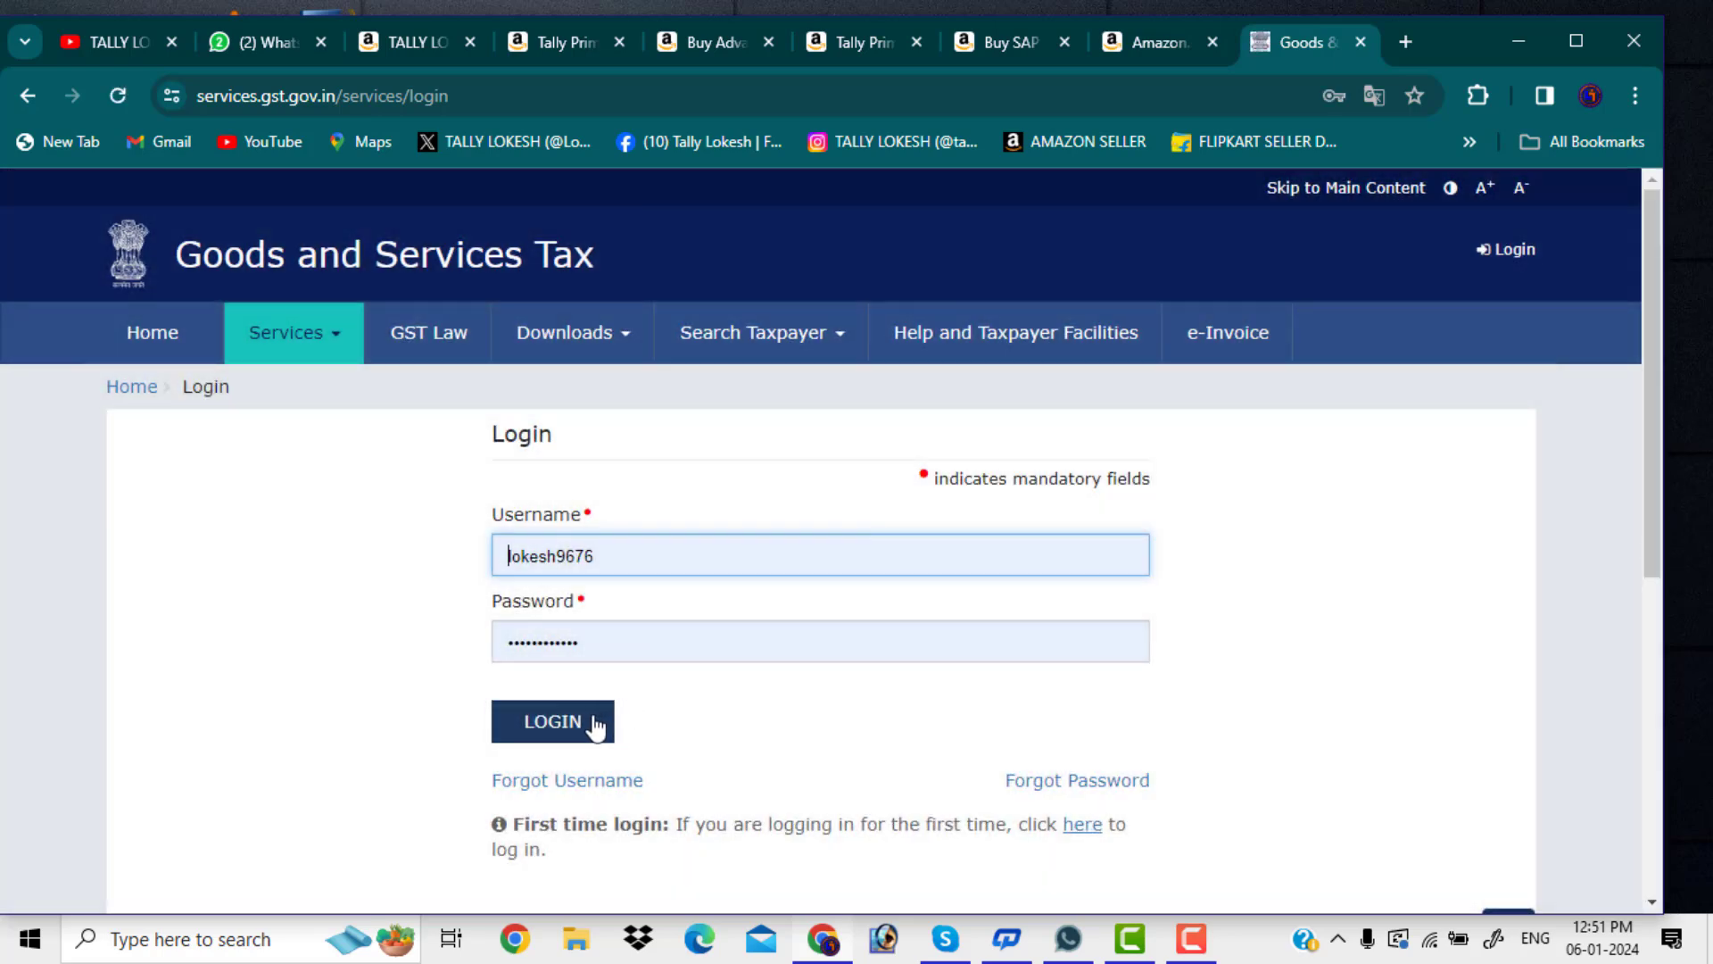
# Enter the username, password and captcha to sign in to the taxpayer dashboard
pyautogui.click(601, 701)
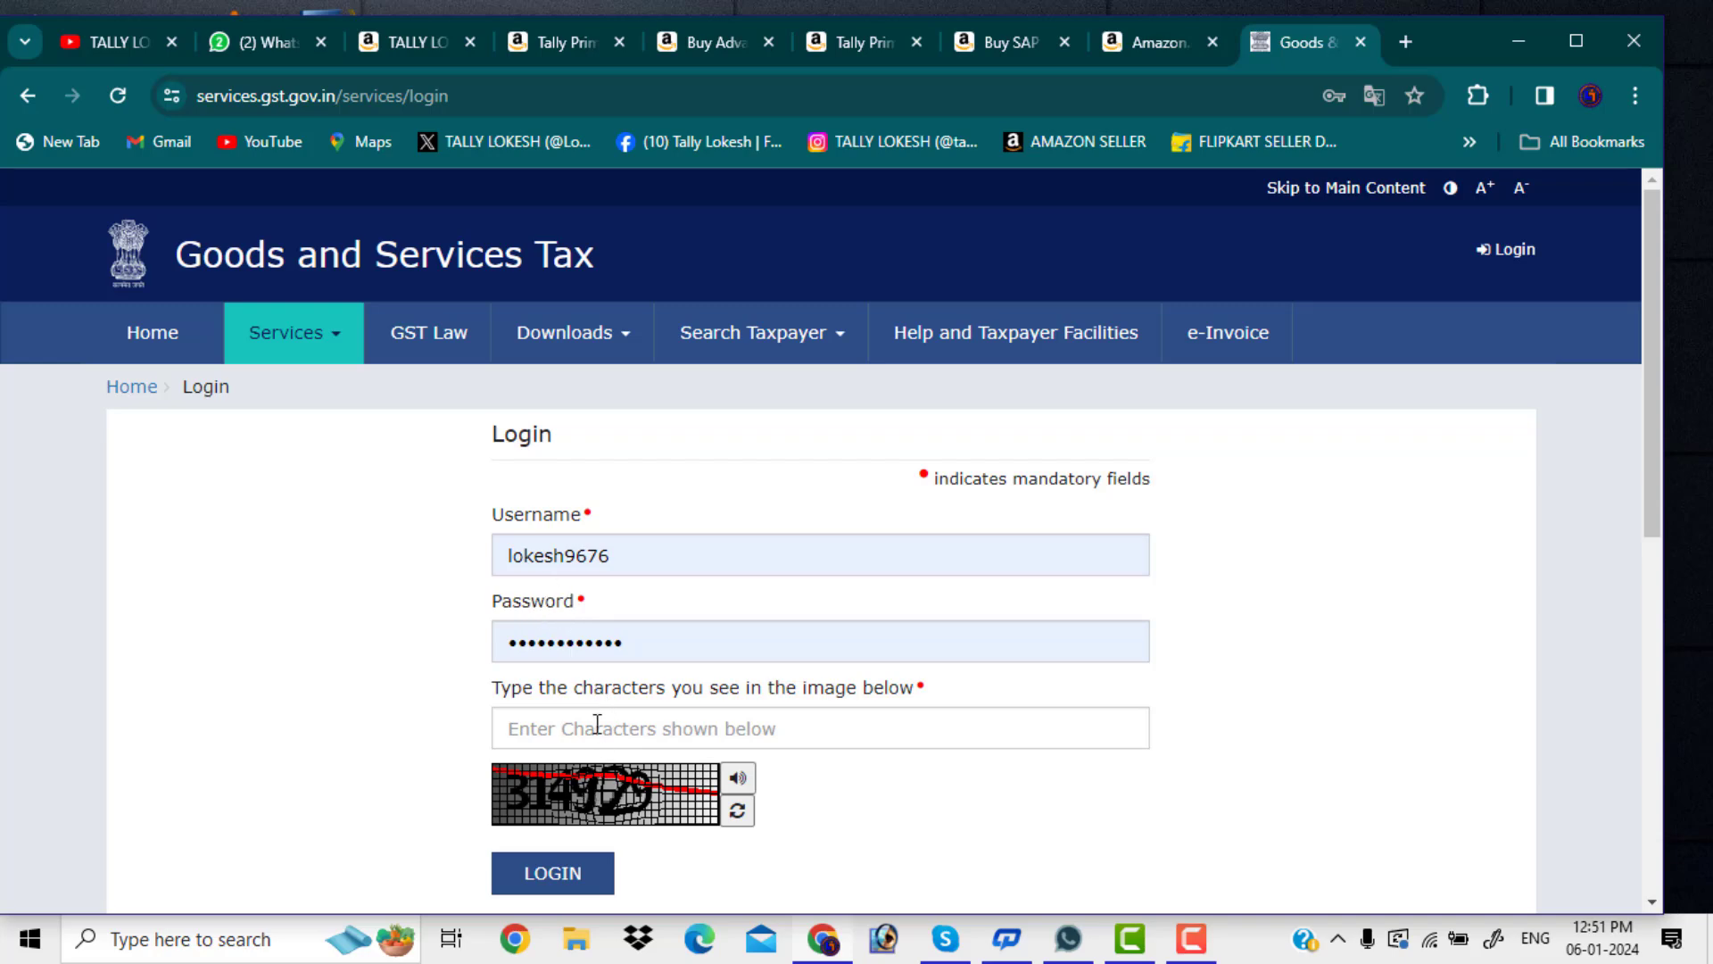
pyautogui.click(592, 727)
pyautogui.write('31')
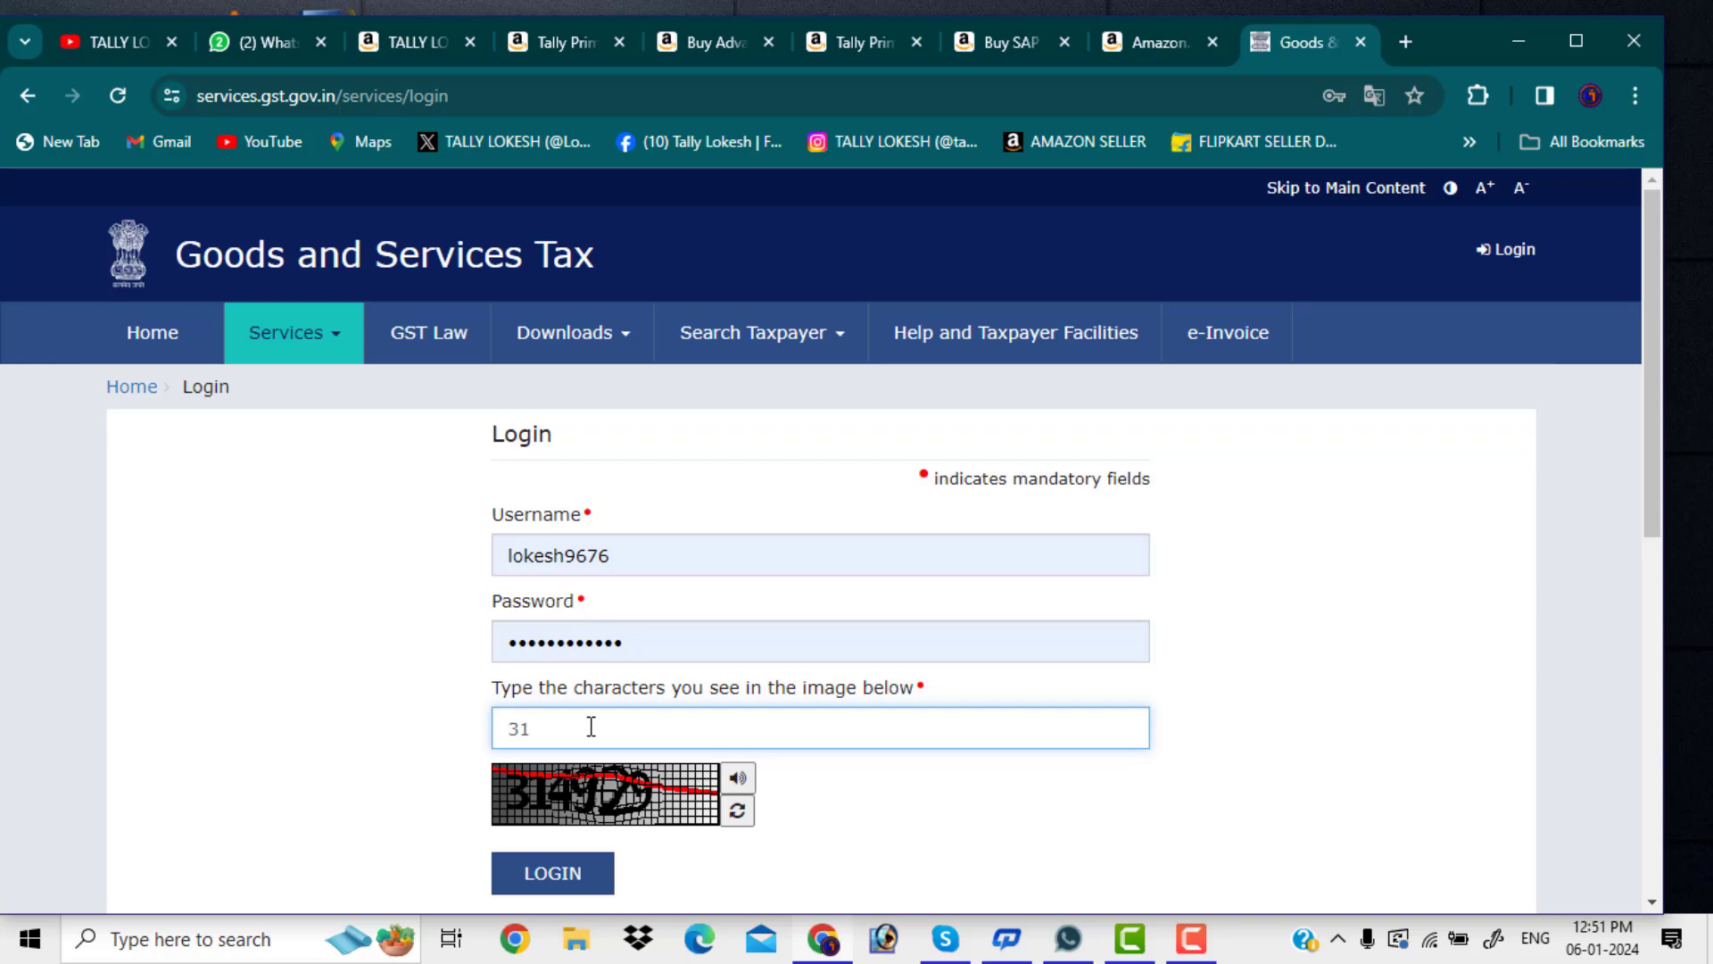
pyautogui.write('4929')
pyautogui.click(574, 879)
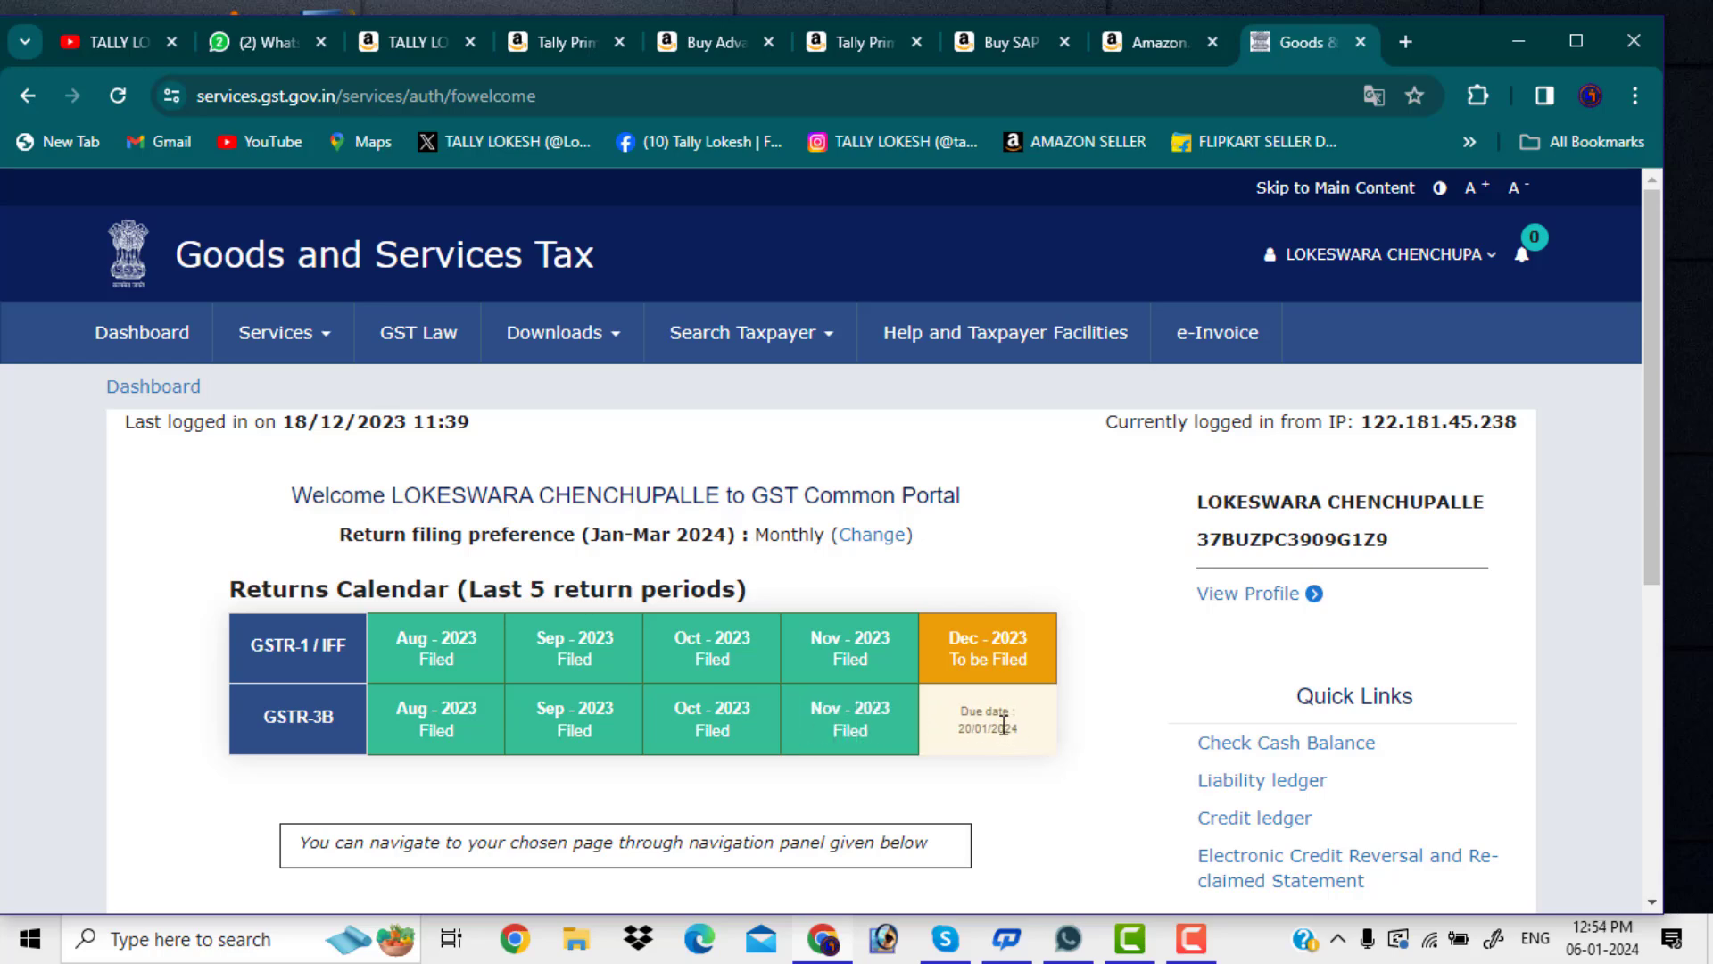
# Scroll down the GST dashboard and open the Return Dashboard
pyautogui.scroll(-2, 873, 650)
pyautogui.scroll(-3, 871, 650)
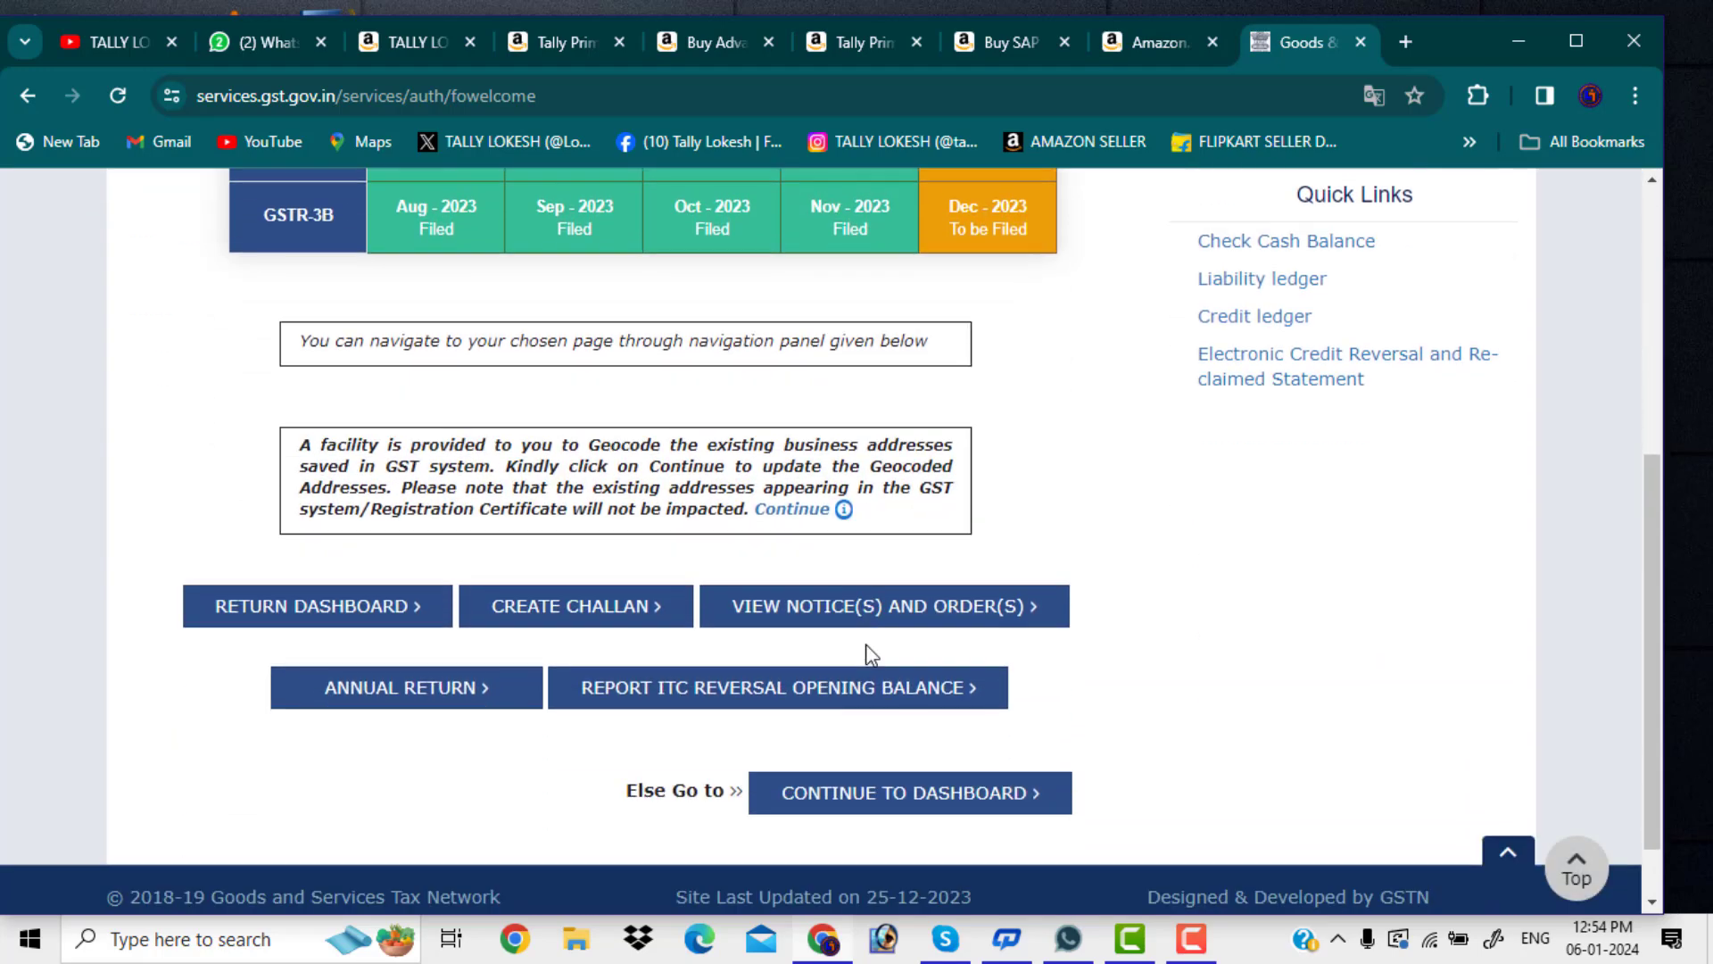
pyautogui.scroll(-1, 873, 656)
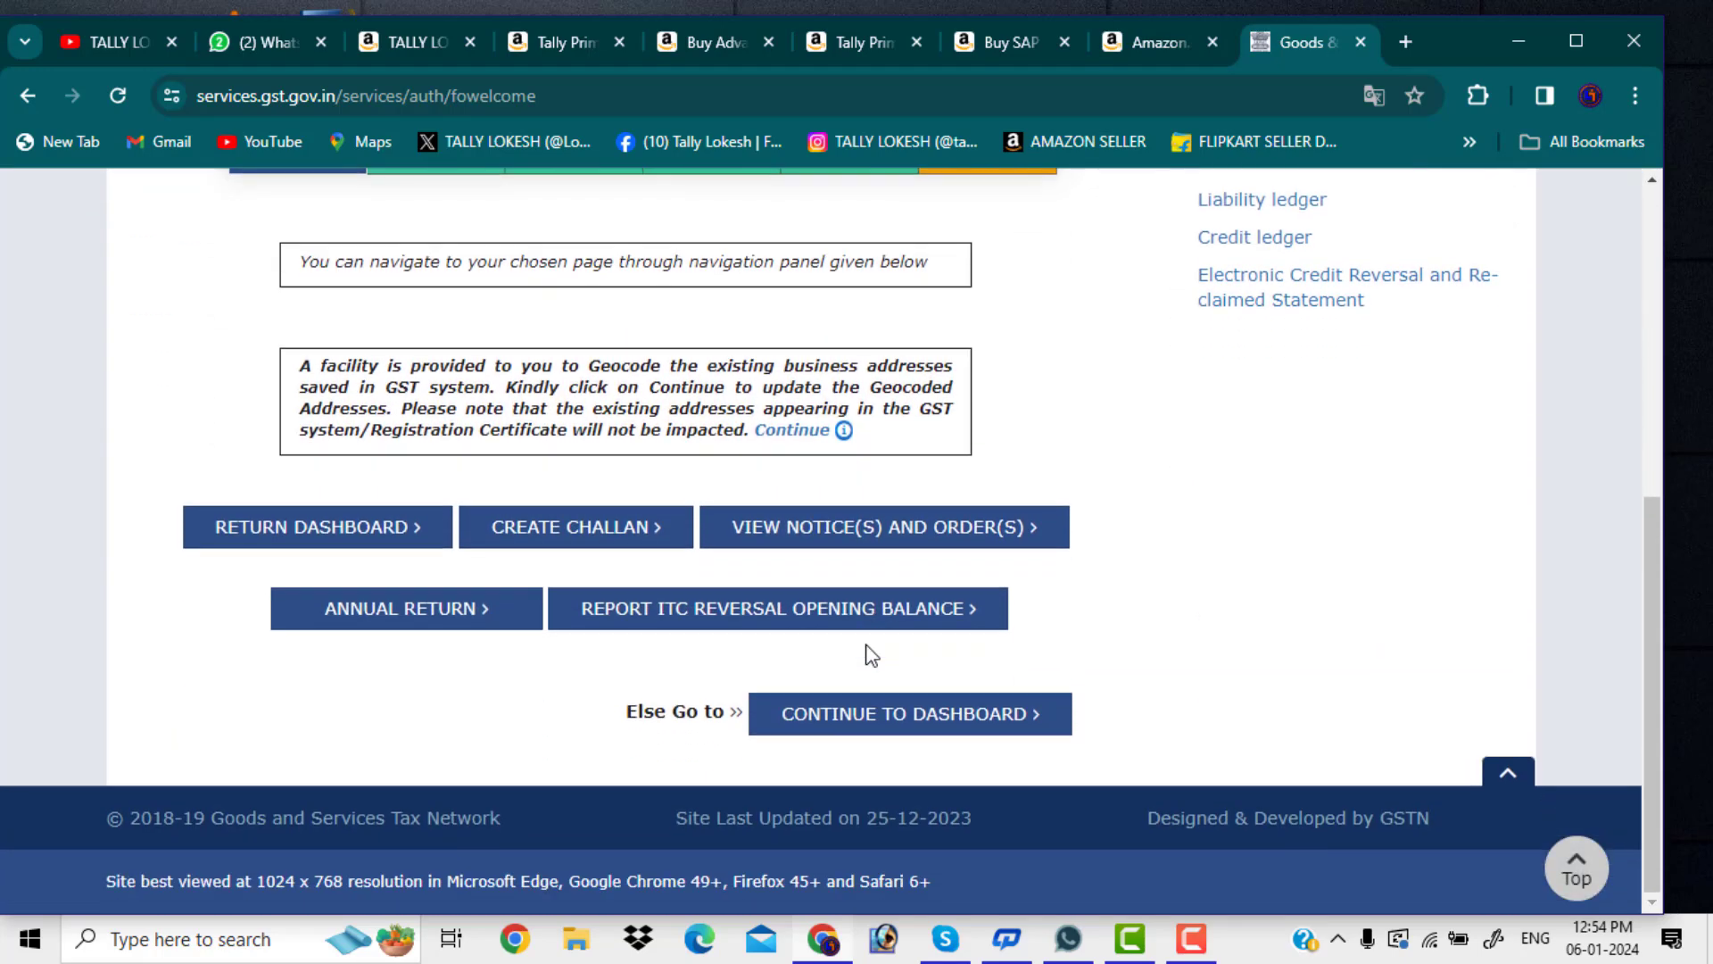
pyautogui.click(344, 546)
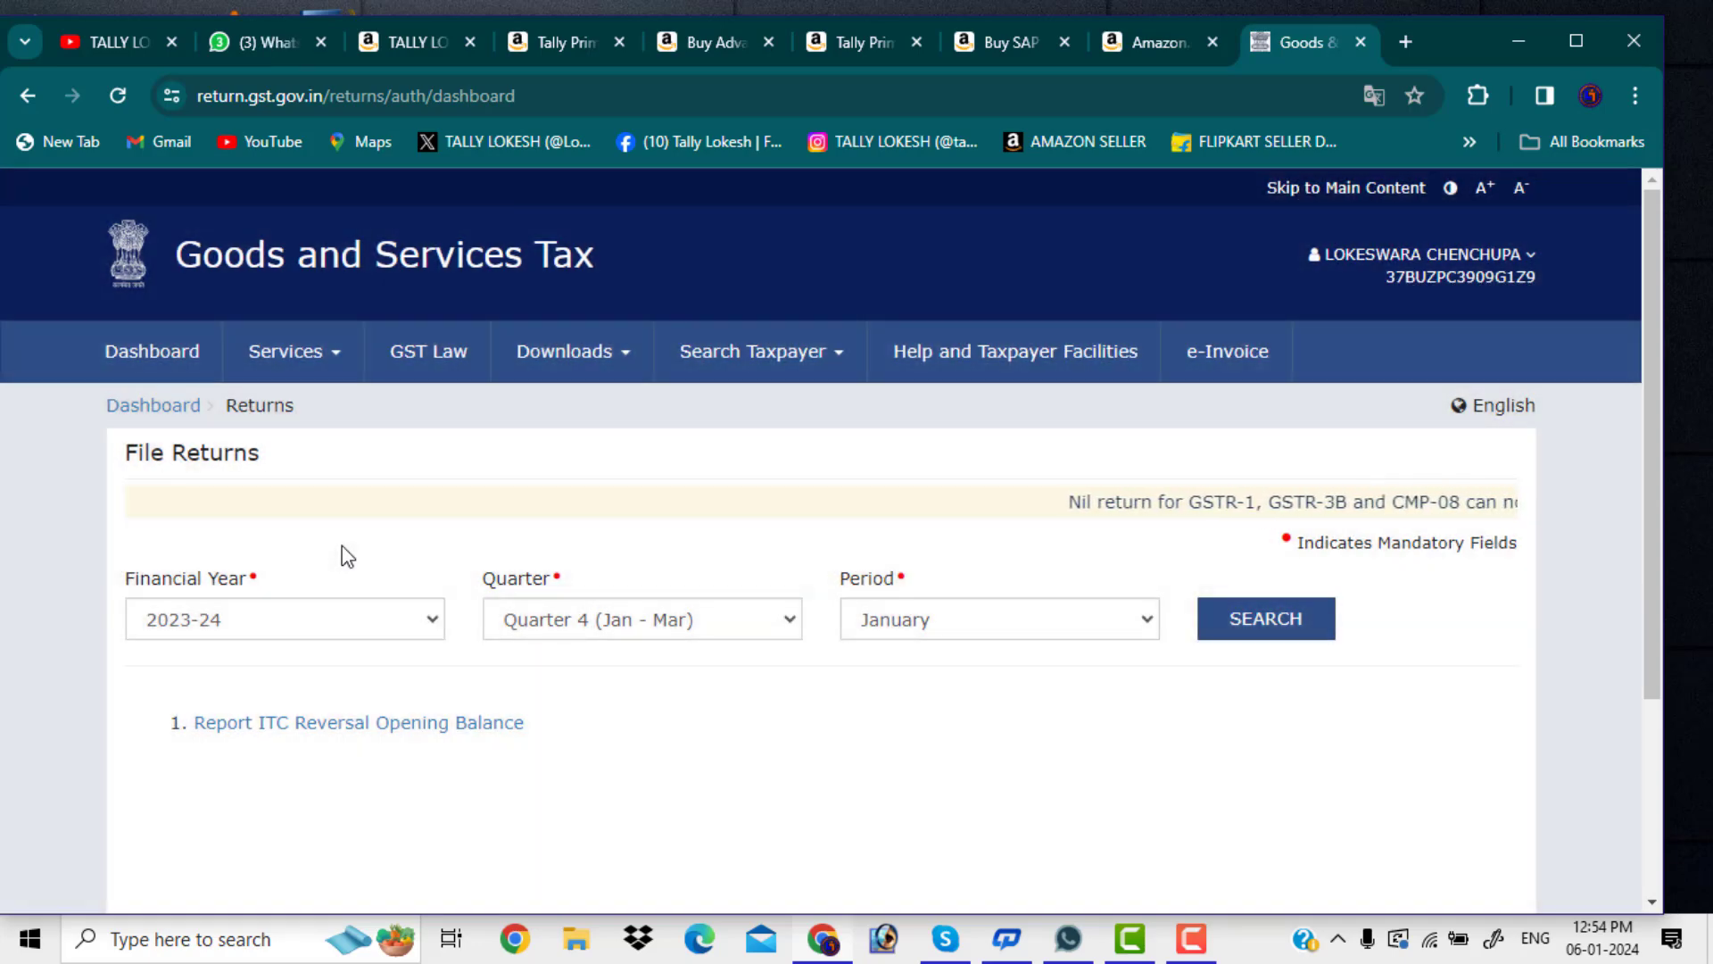
# Set the return period to 2023-24, Quarter 3 (Oct - Dec), December, and search for the returns
pyautogui.click(789, 628)
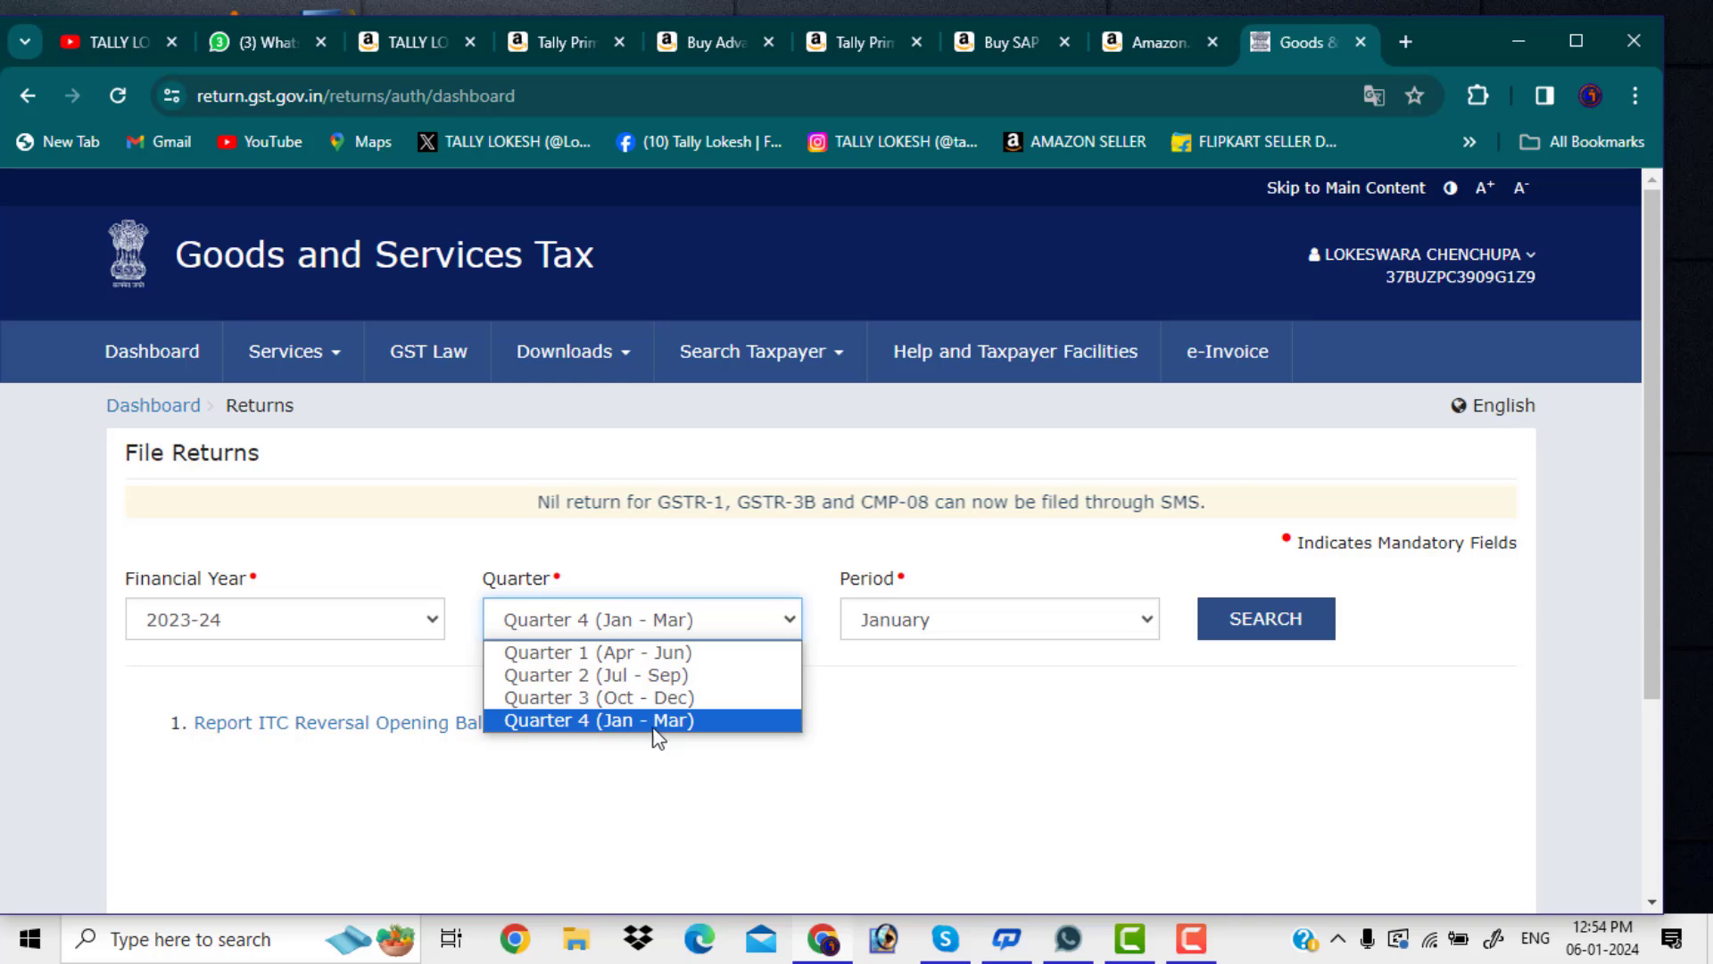
pyautogui.click(683, 723)
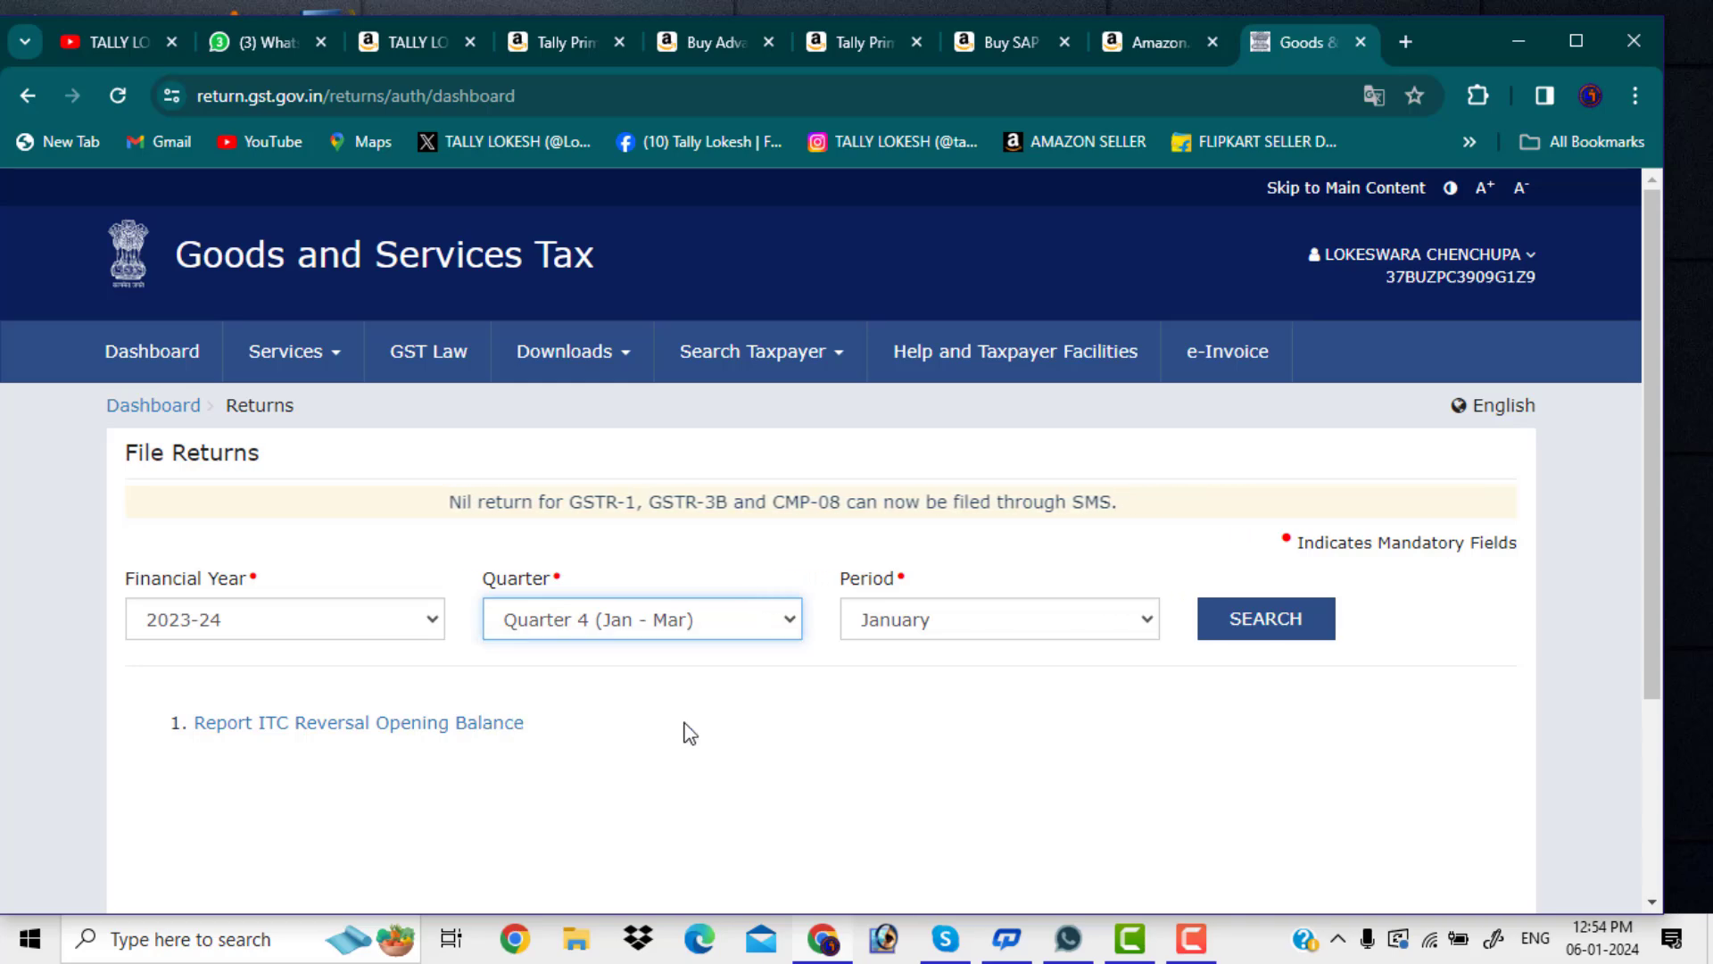
pyautogui.click(1137, 619)
pyautogui.click(1138, 620)
pyautogui.scroll(-1, 1153, 635)
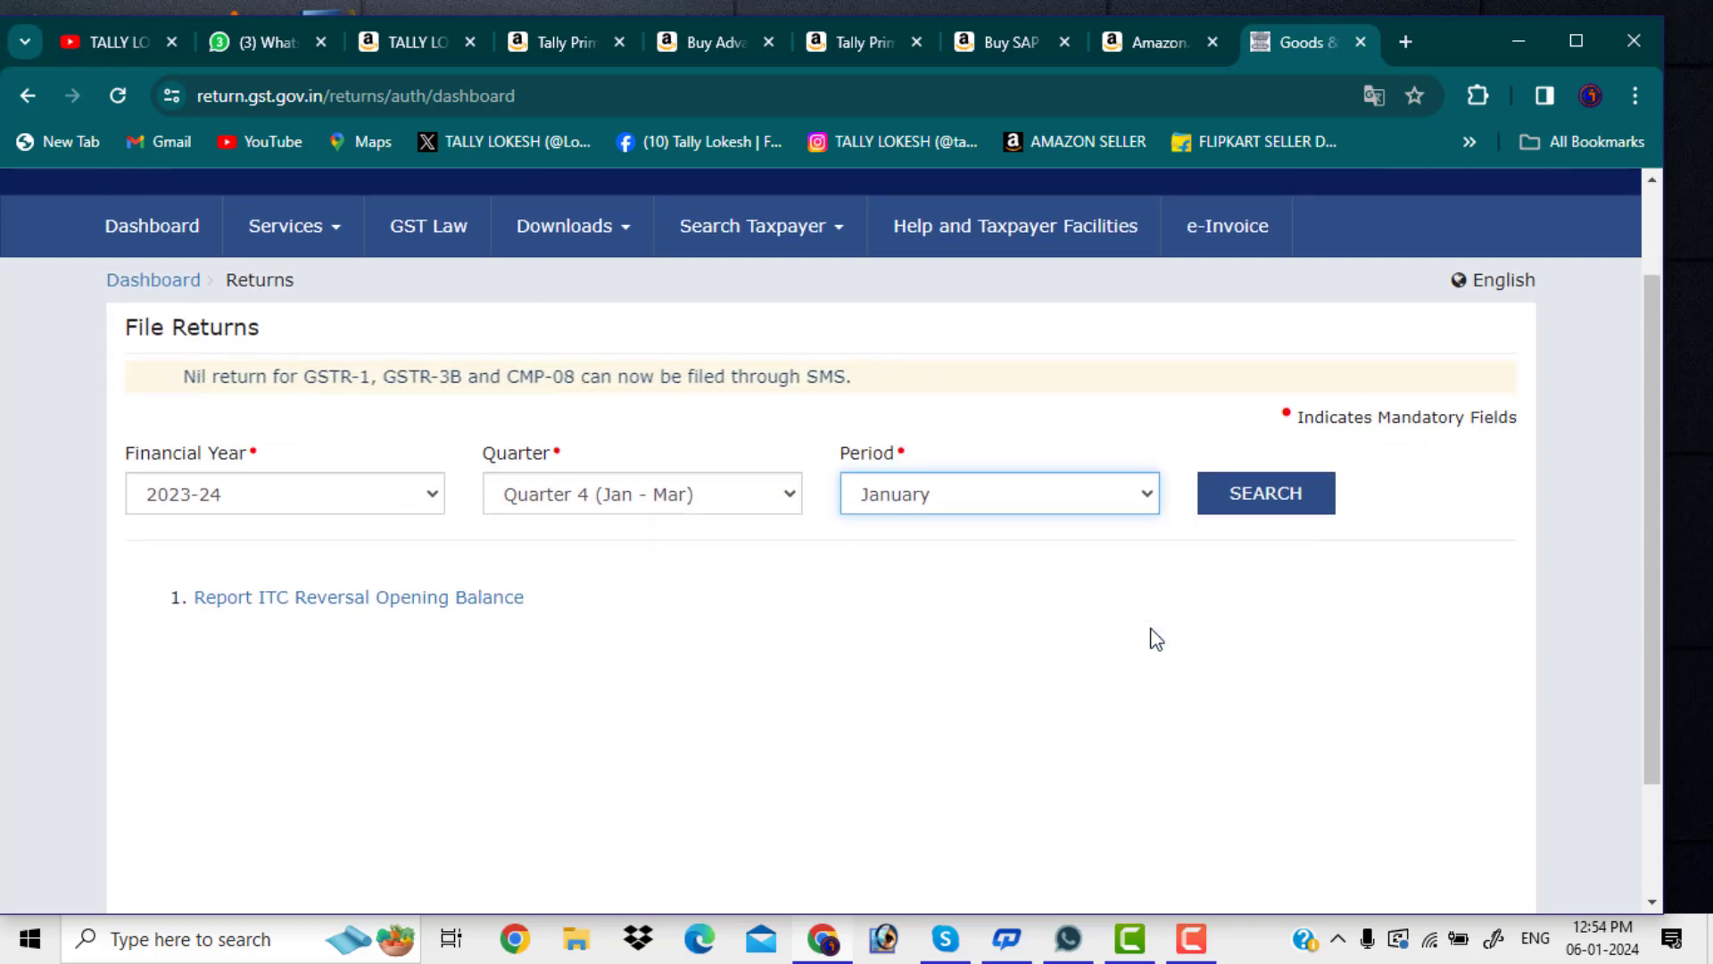
pyautogui.click(1144, 497)
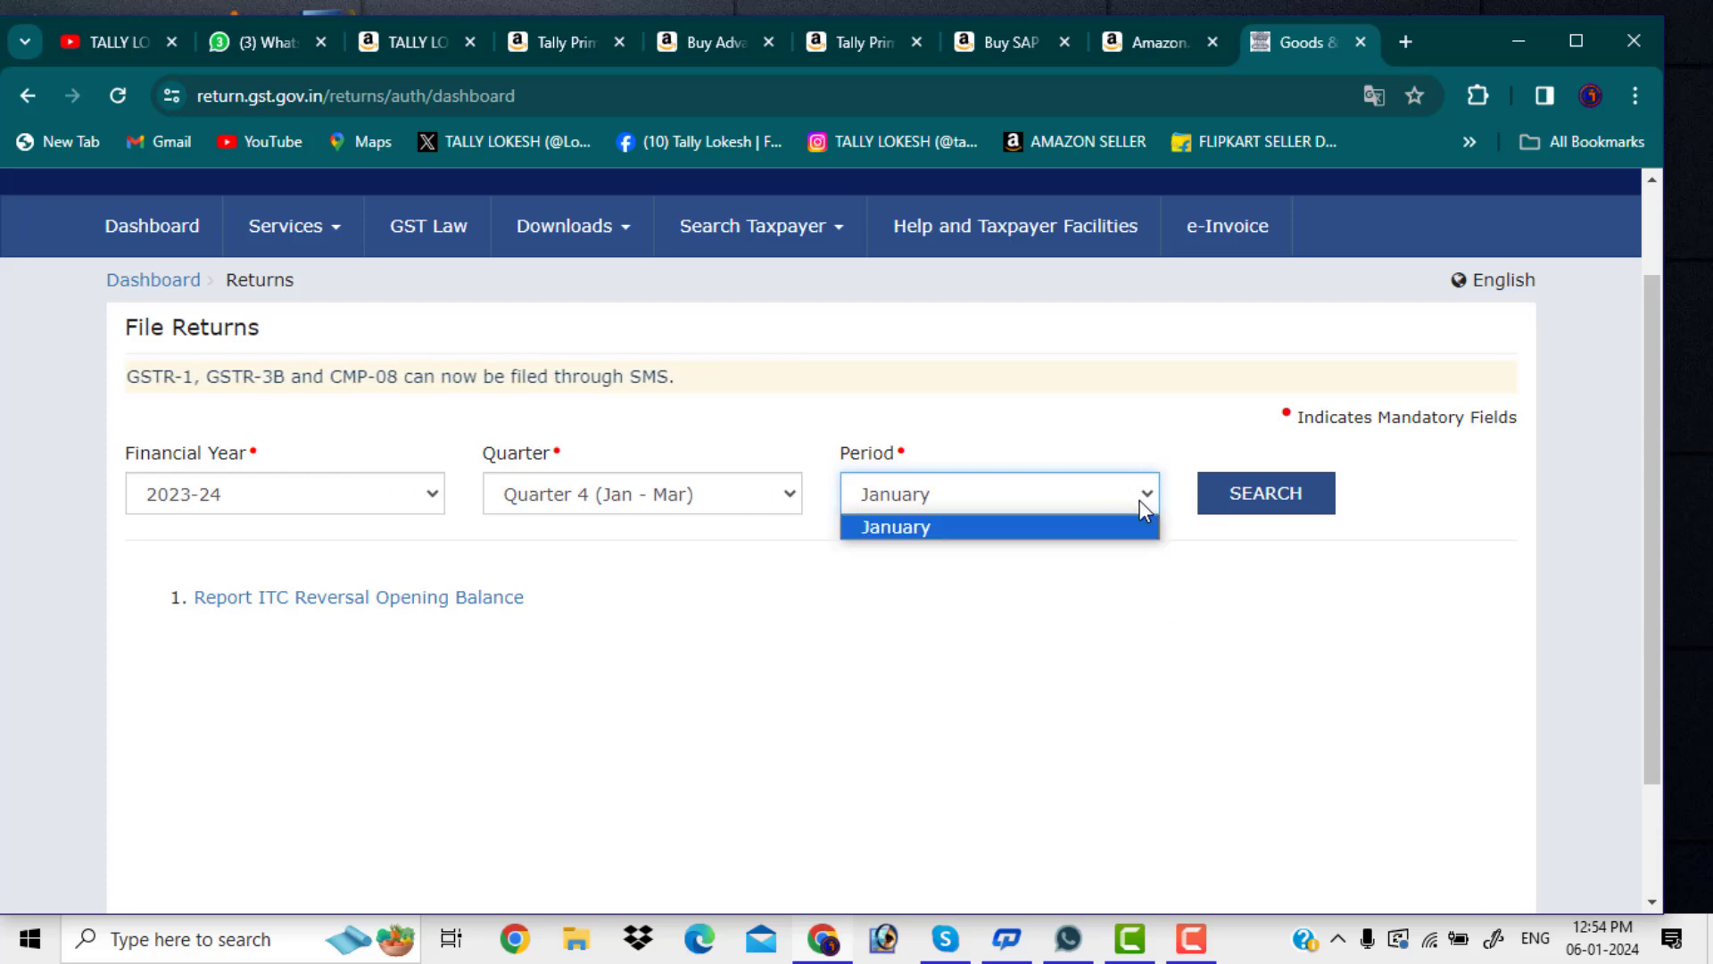
pyautogui.click(785, 493)
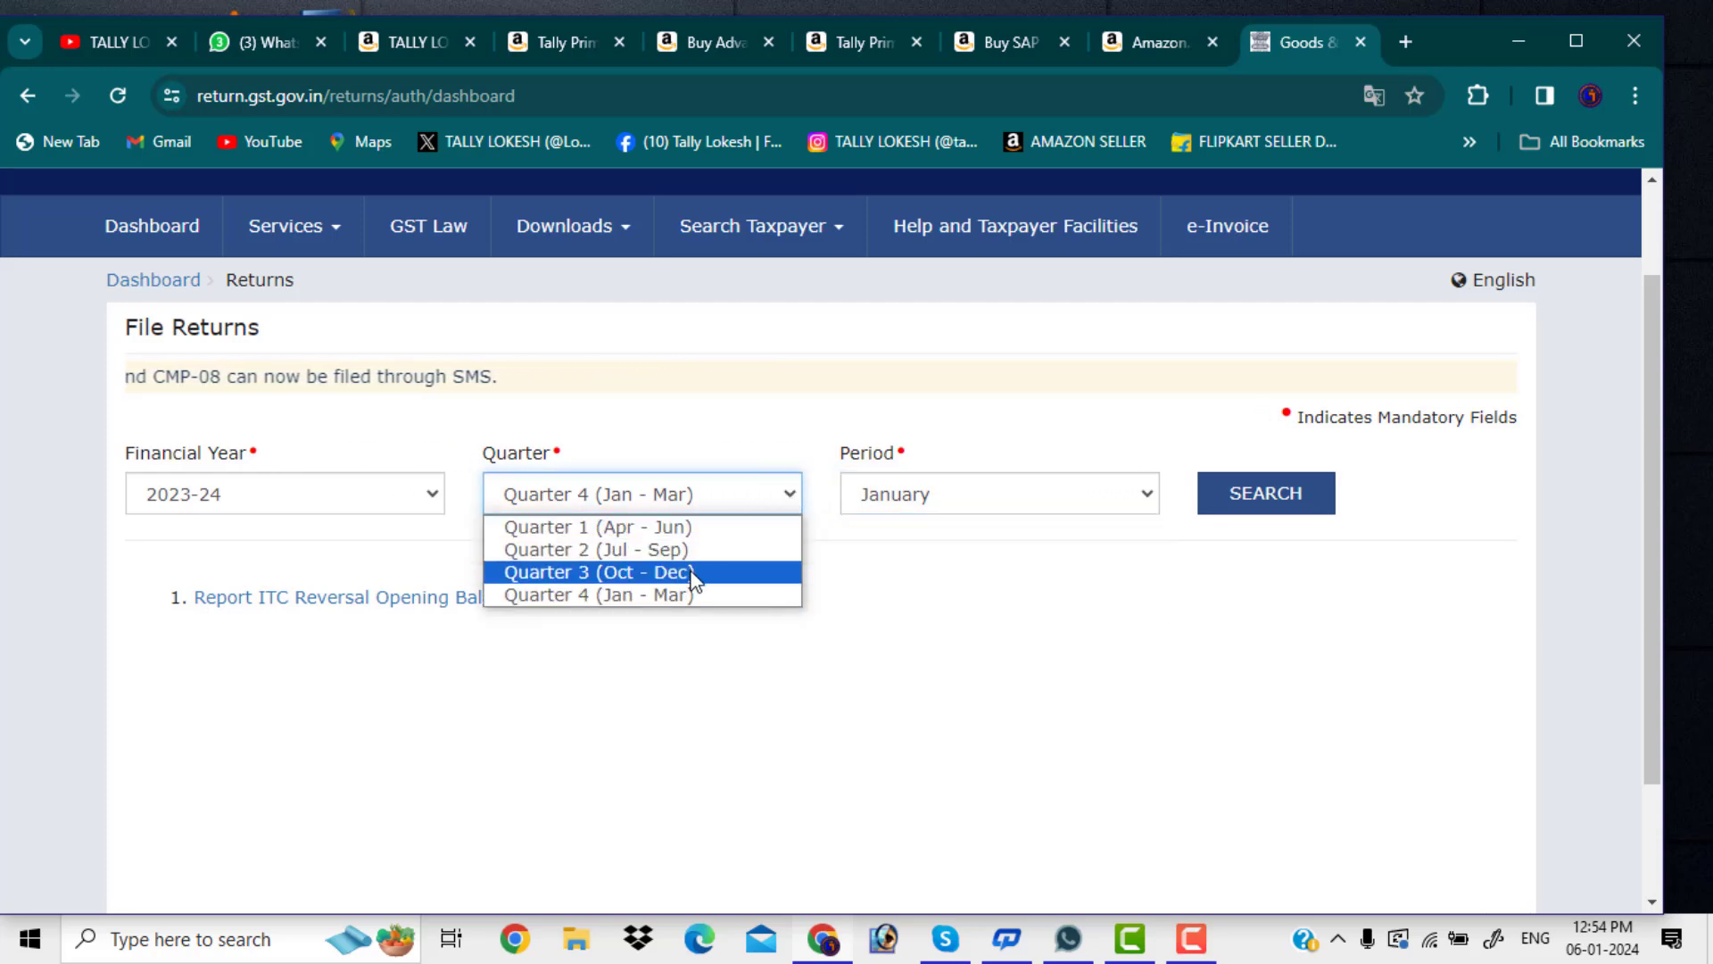
pyautogui.click(692, 572)
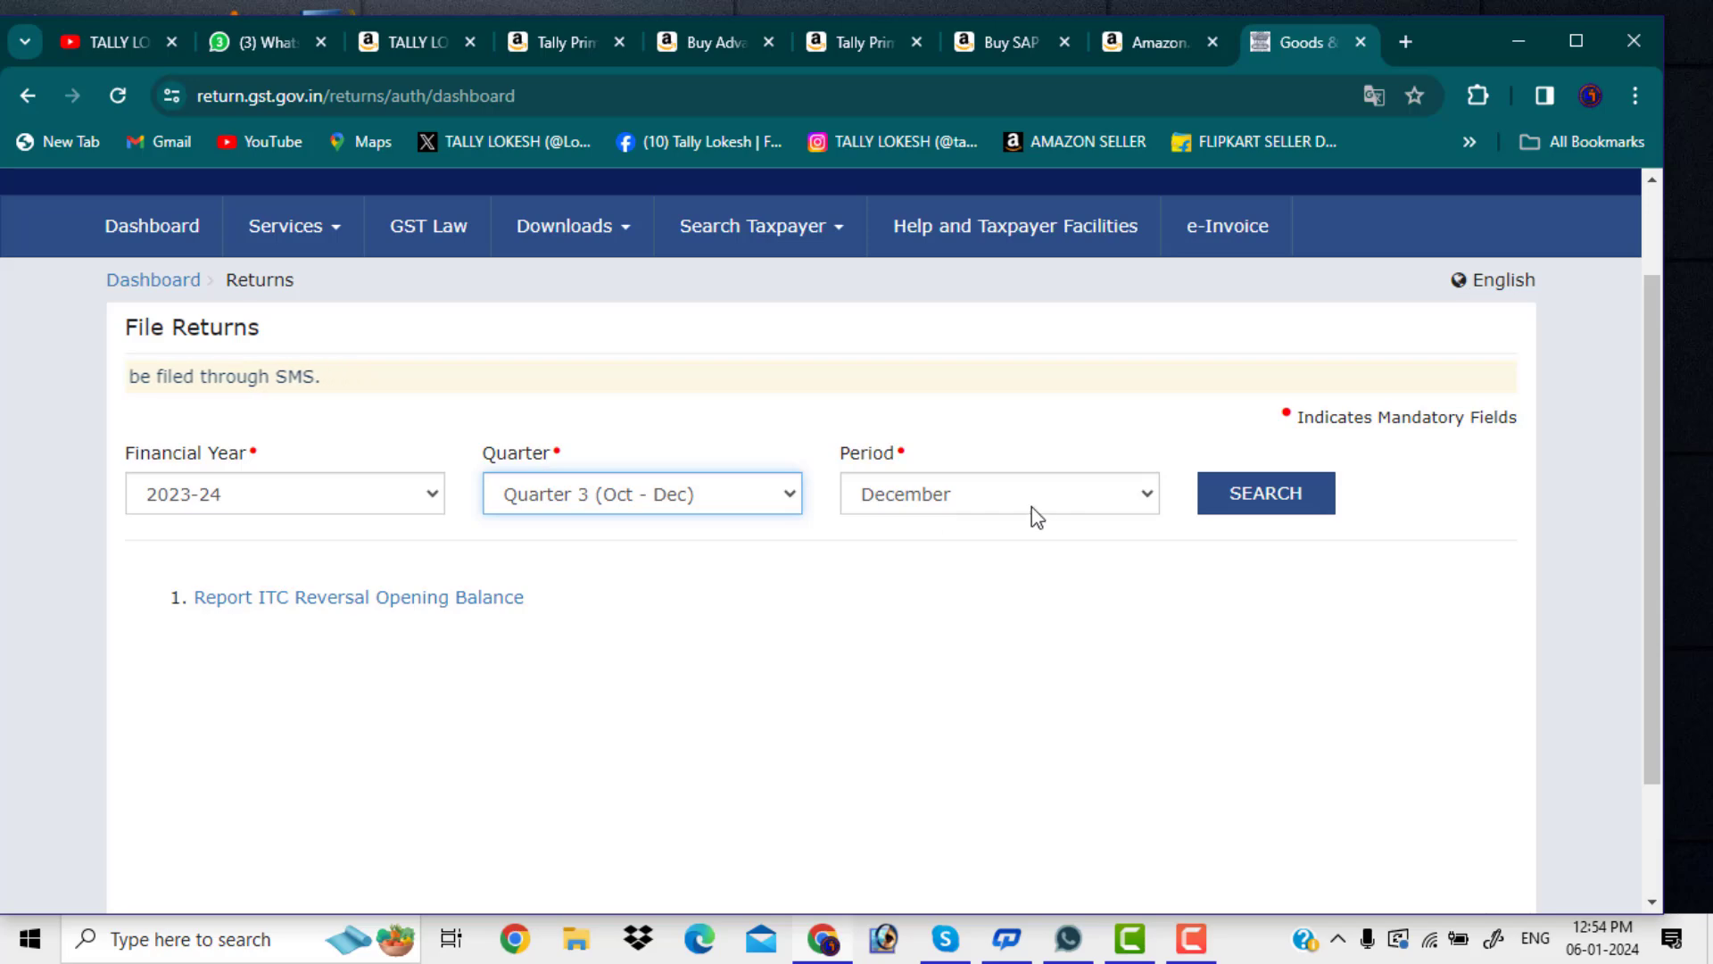
pyautogui.click(1247, 507)
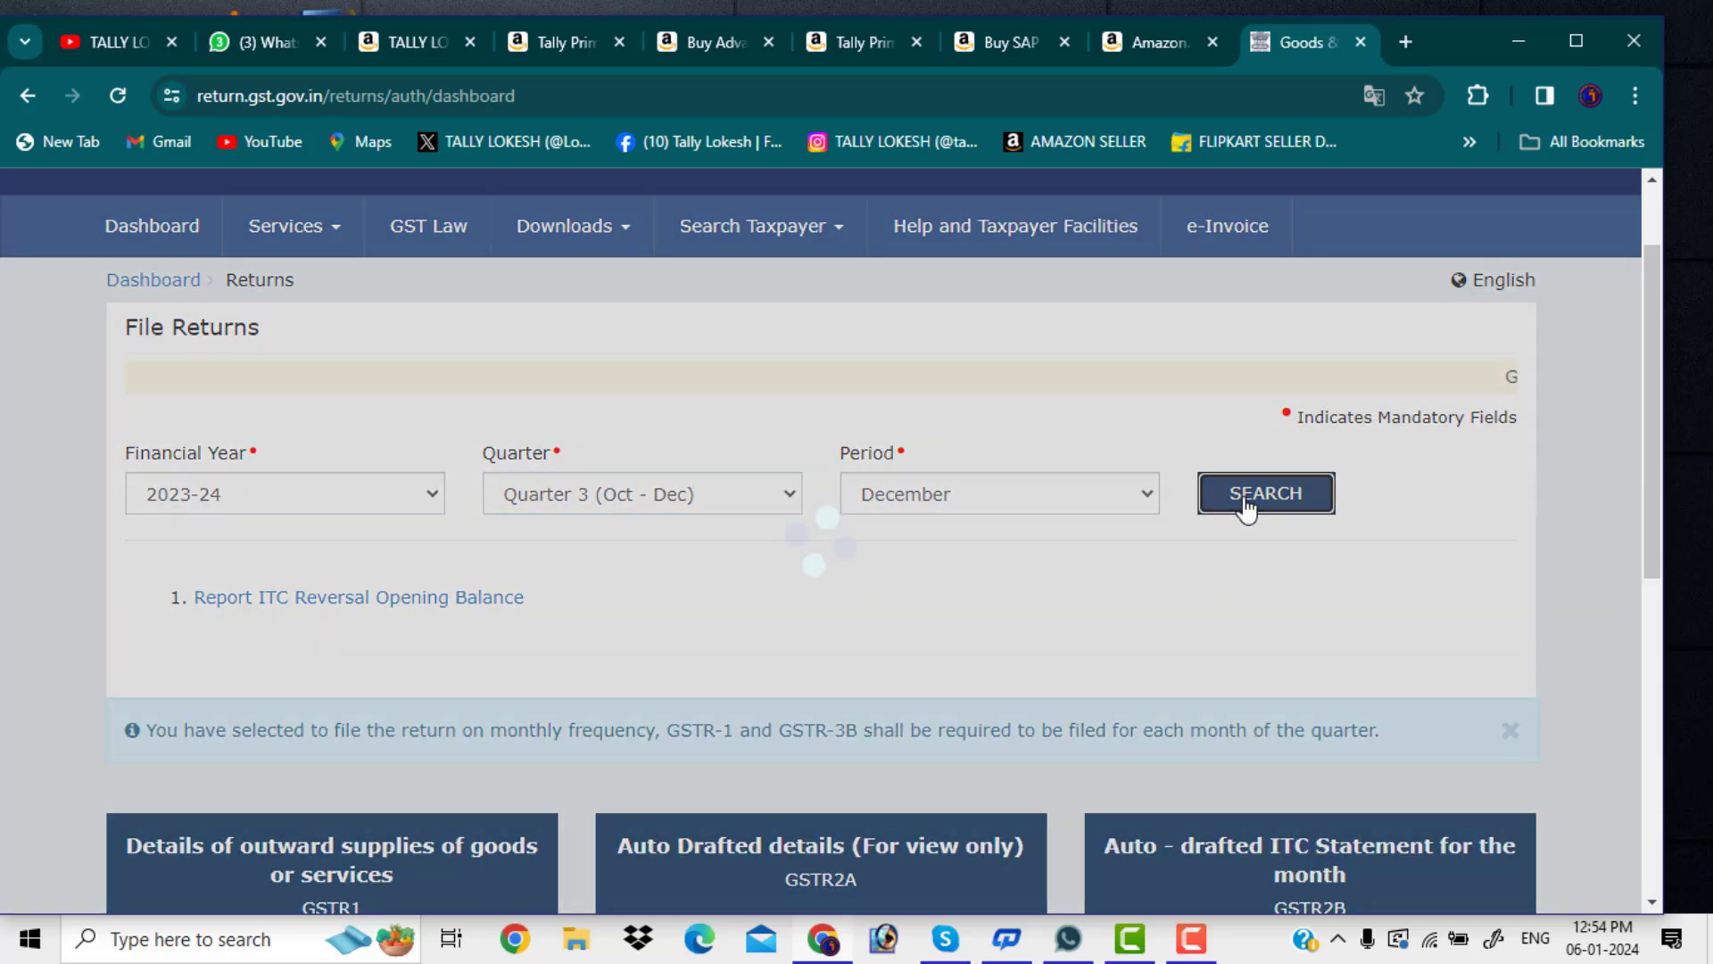
pyautogui.scroll(-4, 968, 616)
pyautogui.scroll(-2, 965, 605)
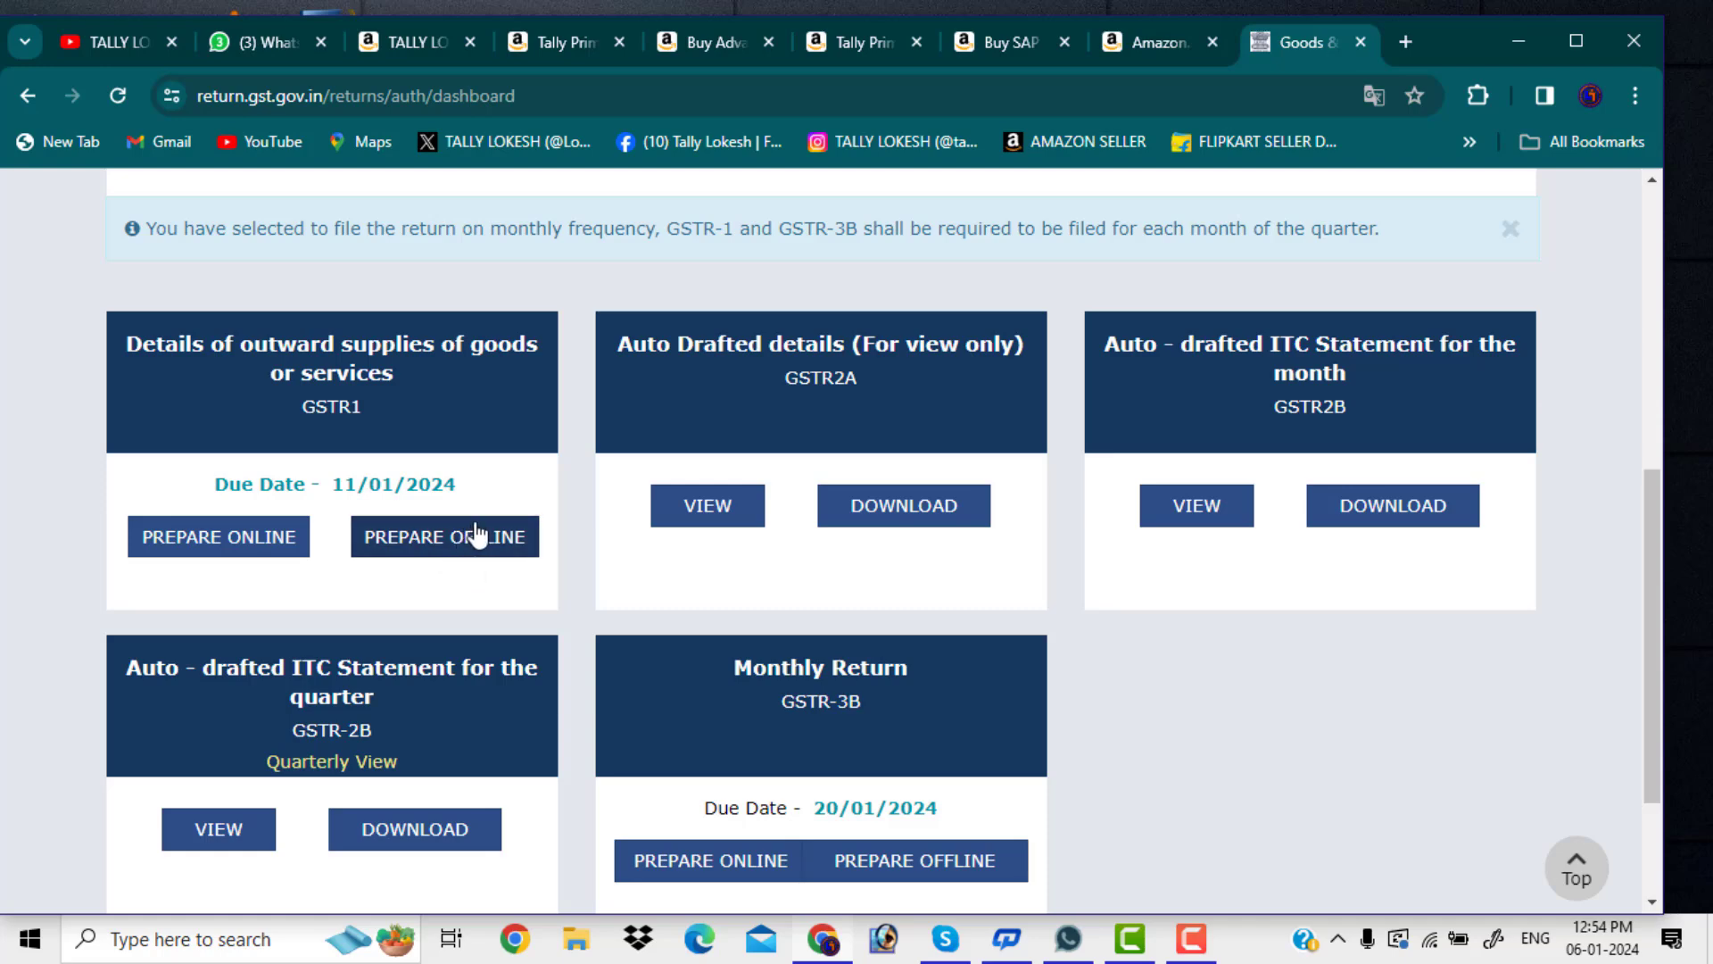
# Open GSTR-1 Prepare Offline, review the upload page, then minimize the browser
pyautogui.click(478, 540)
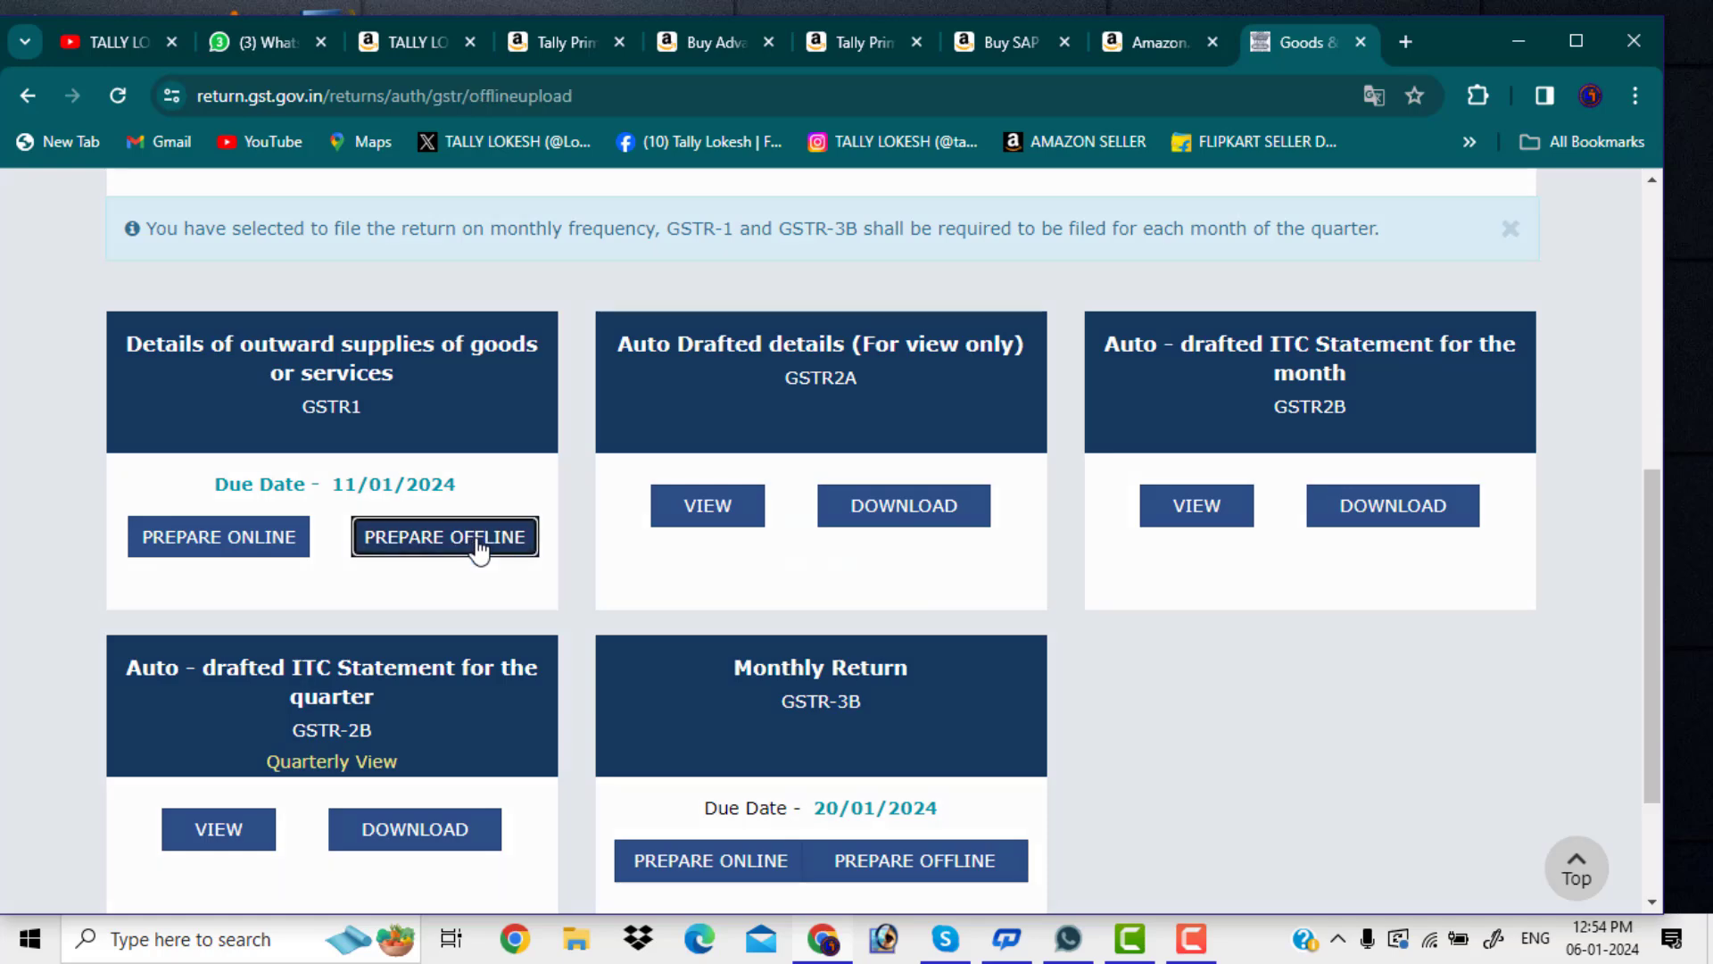
pyautogui.scroll(-3, 477, 549)
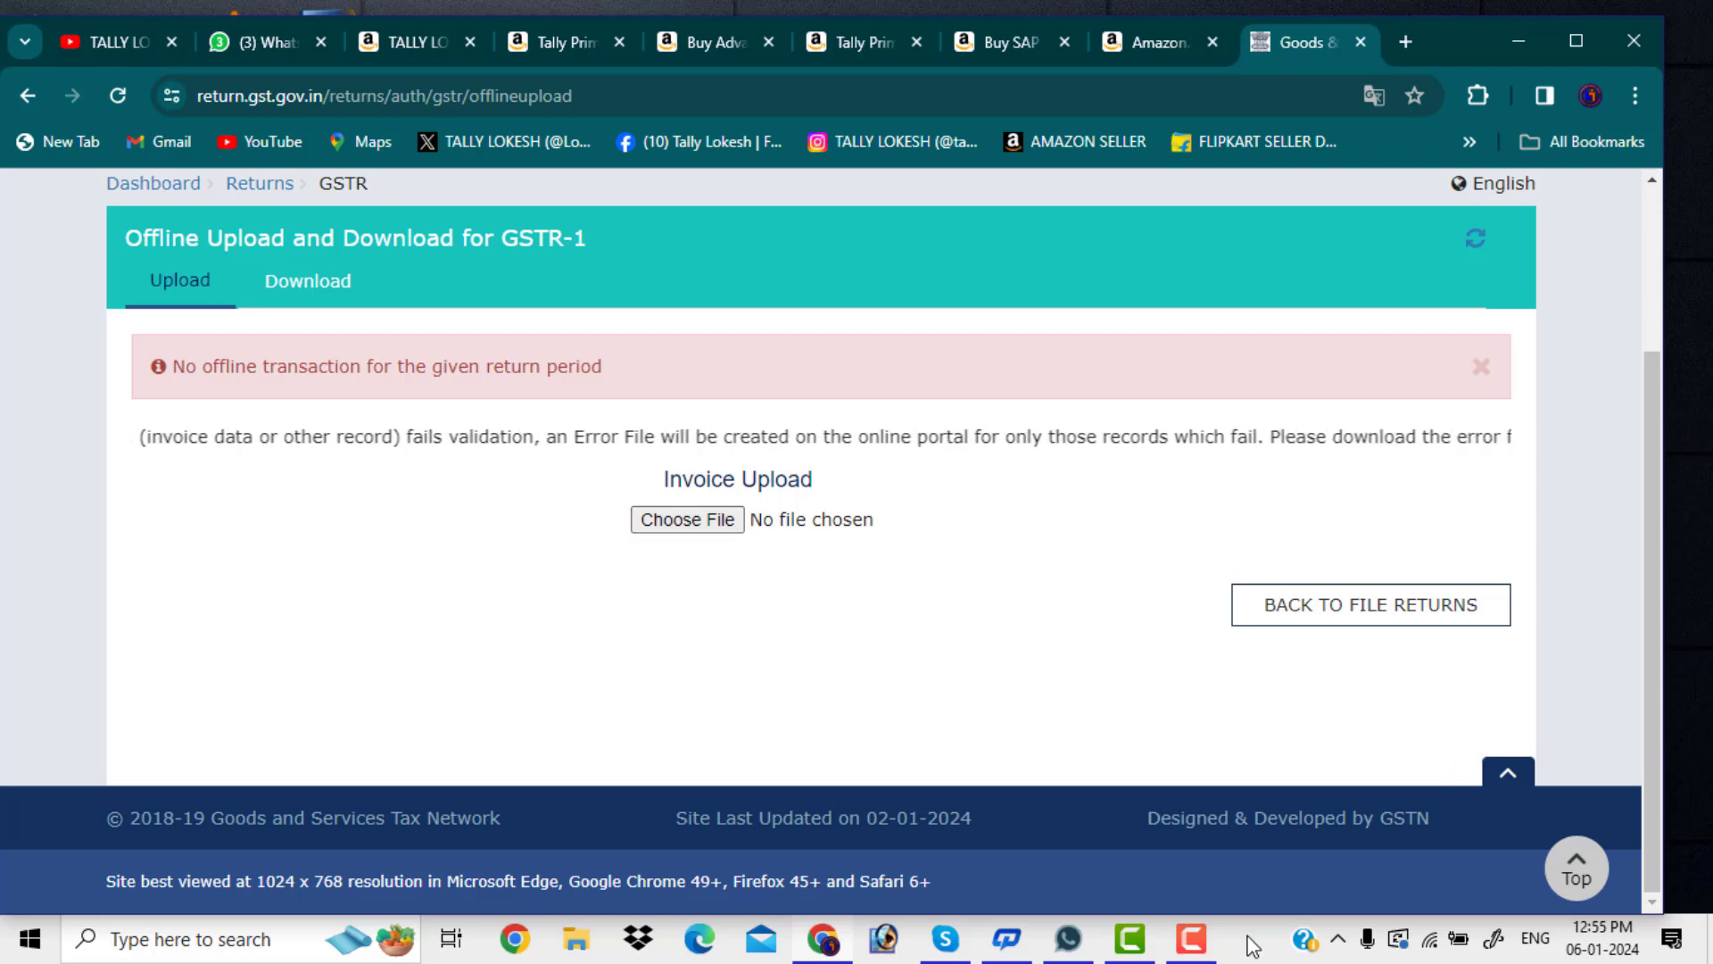
pyautogui.click(1196, 943)
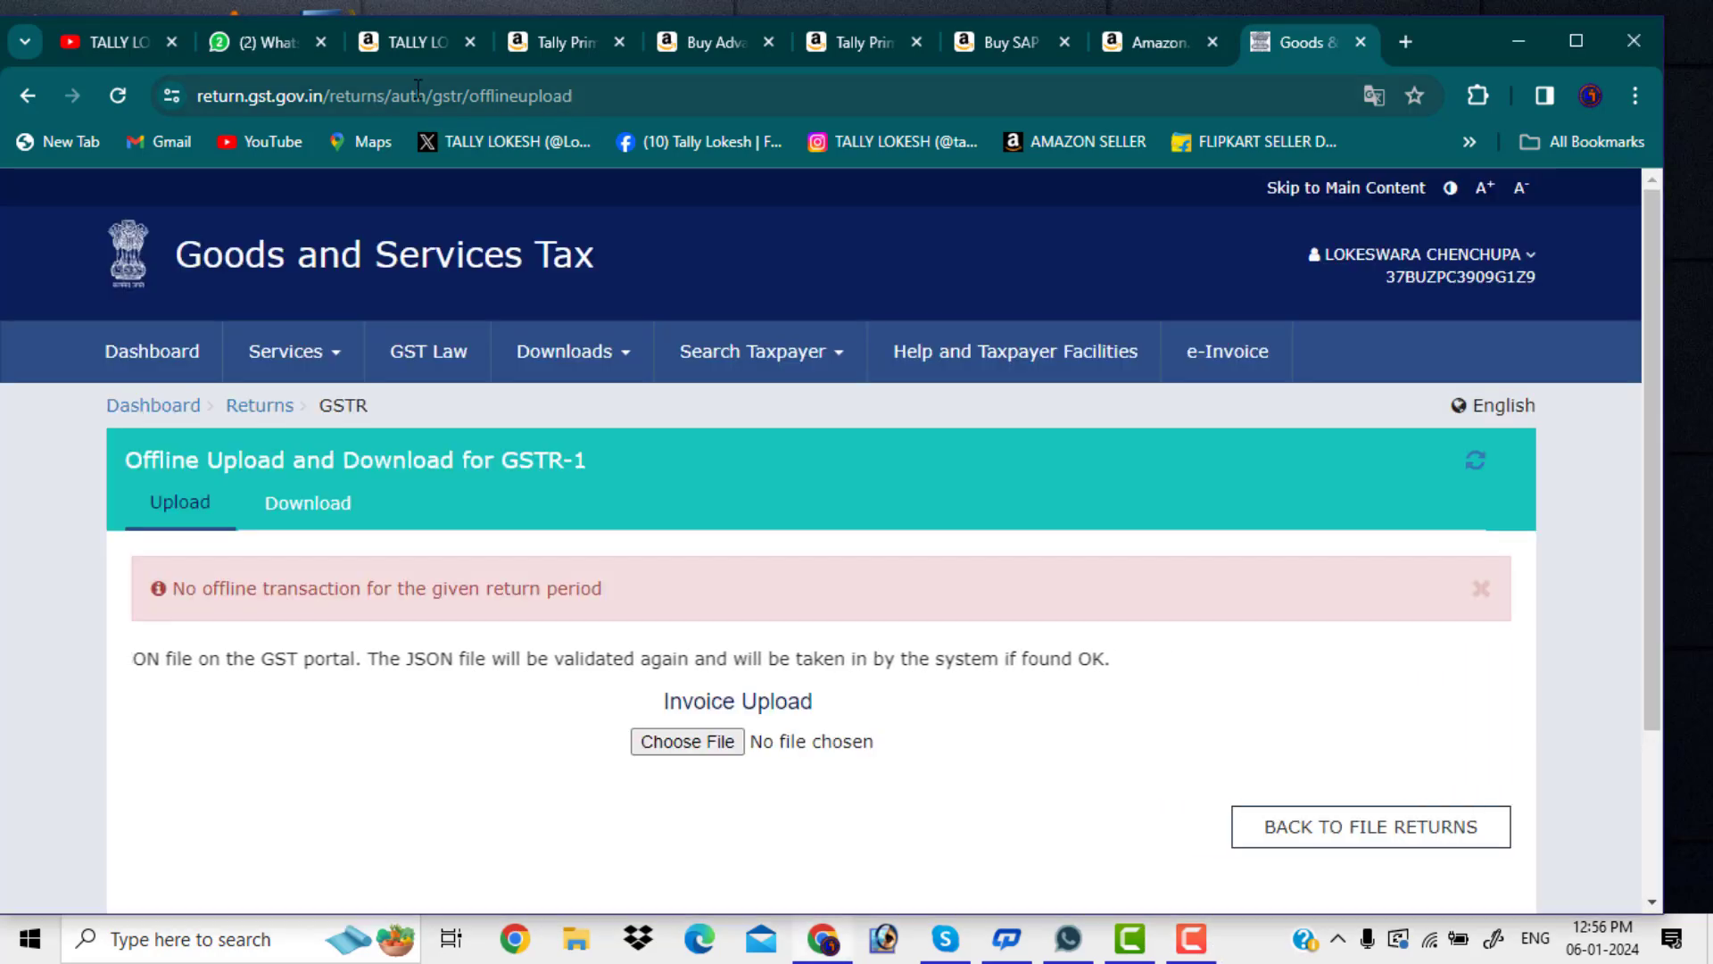
pyautogui.click(1520, 41)
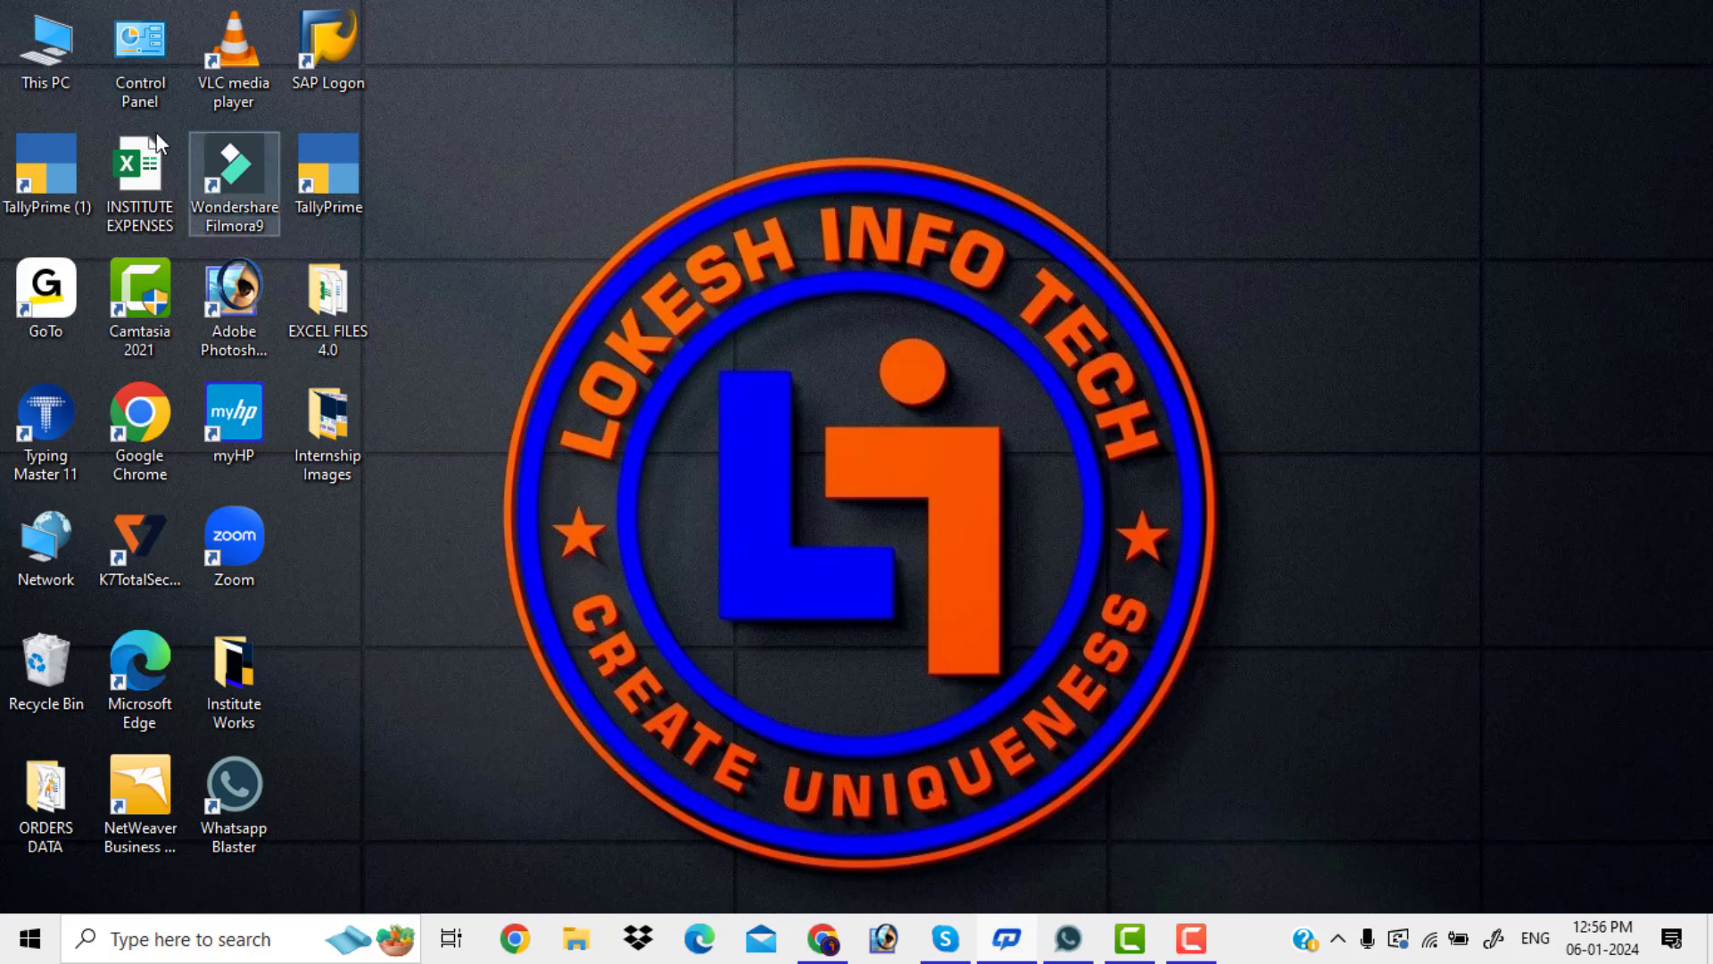
# Launch TallyPrime from the desktop shortcut and reach the main menu
pyautogui.click(32, 183)
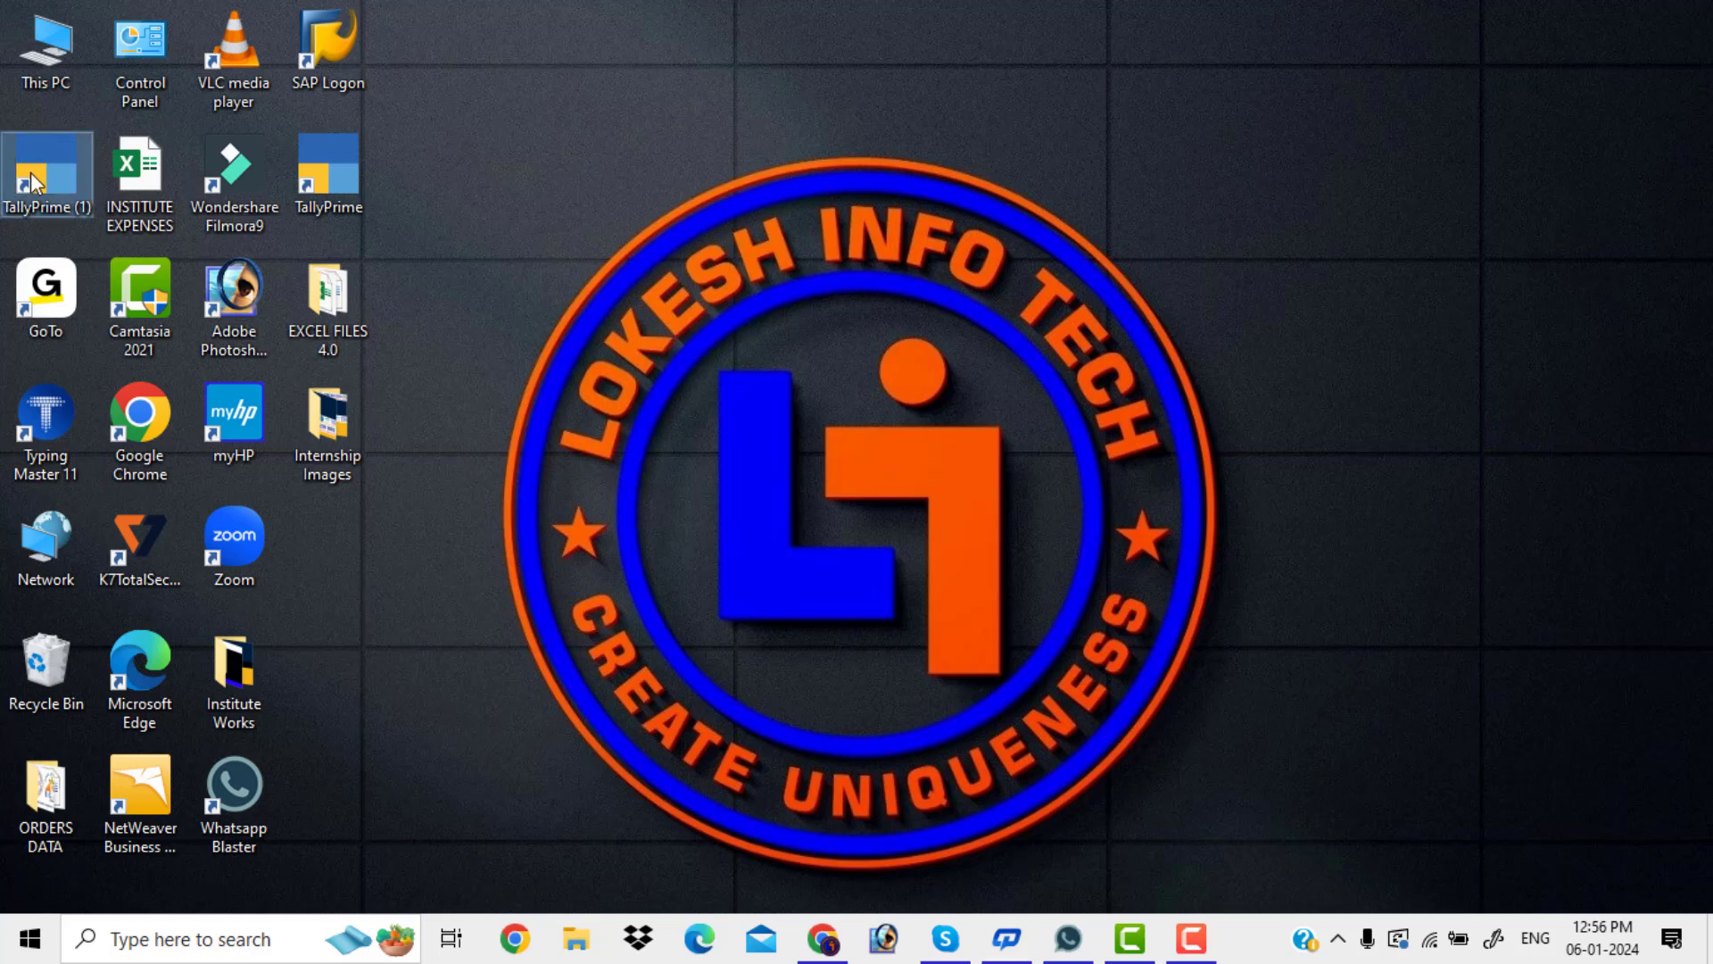
pyautogui.doubleClick(32, 183)
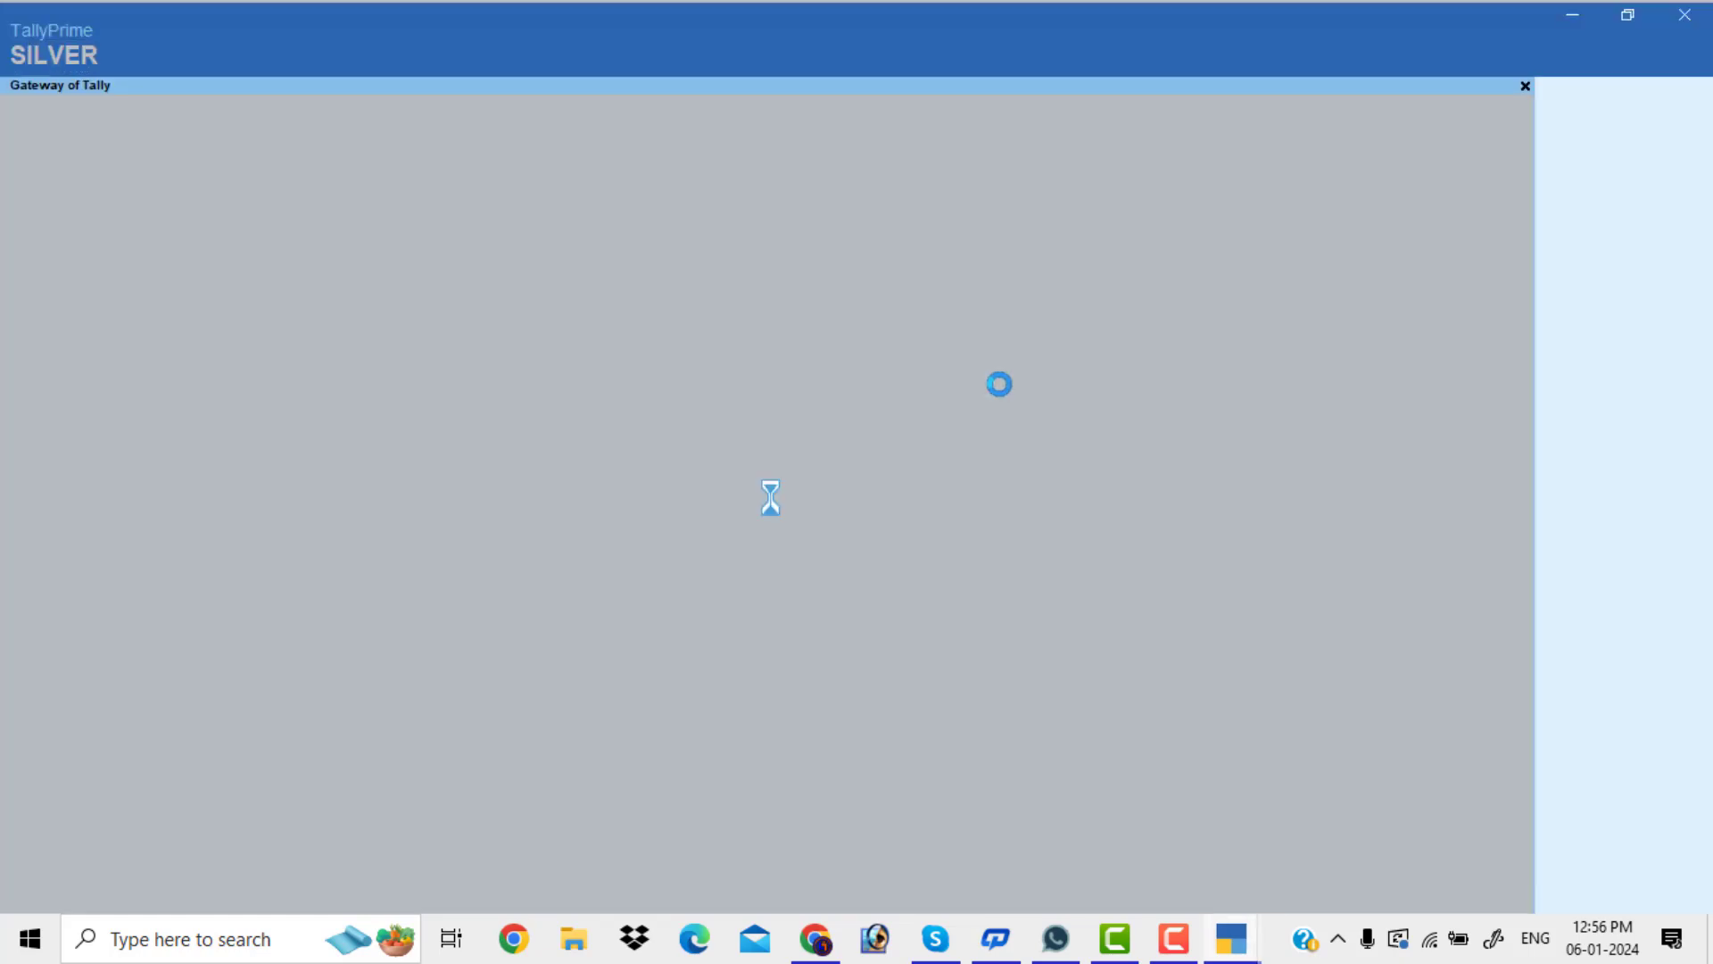
pyautogui.press('Return')
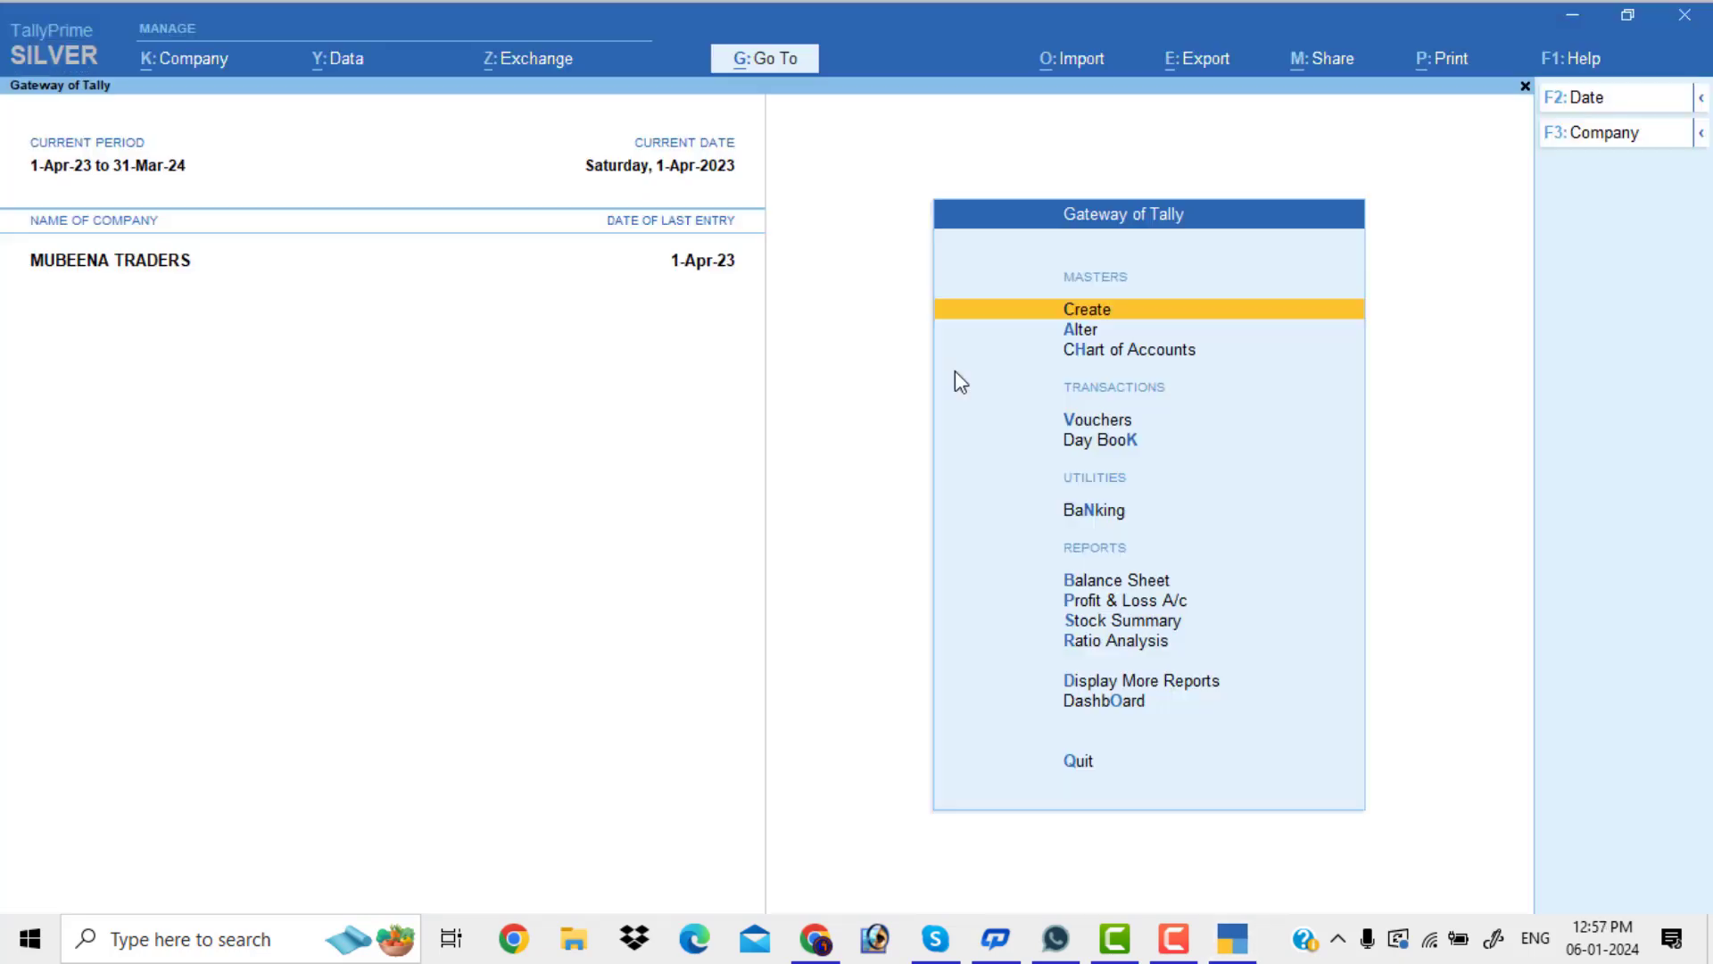
# Shut the open trading company and load the infotech company for 2023-24
pyautogui.click(1606, 134)
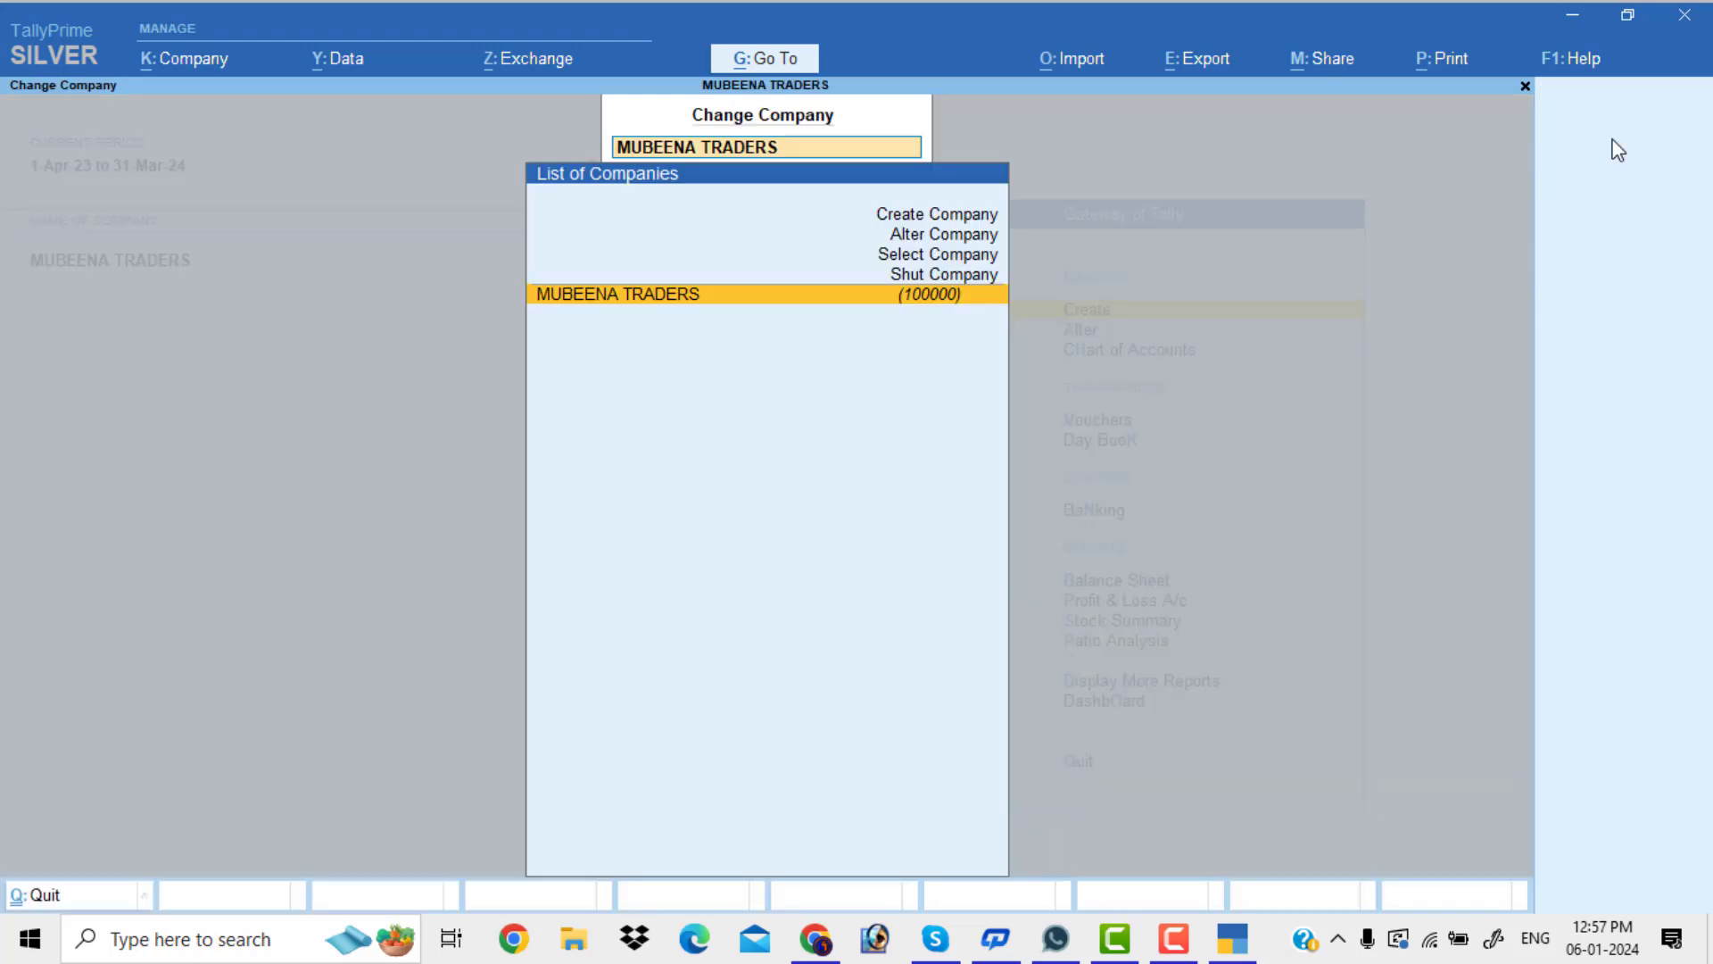
pyautogui.press('Up')
pyautogui.press('Return')
pyautogui.press('Return')
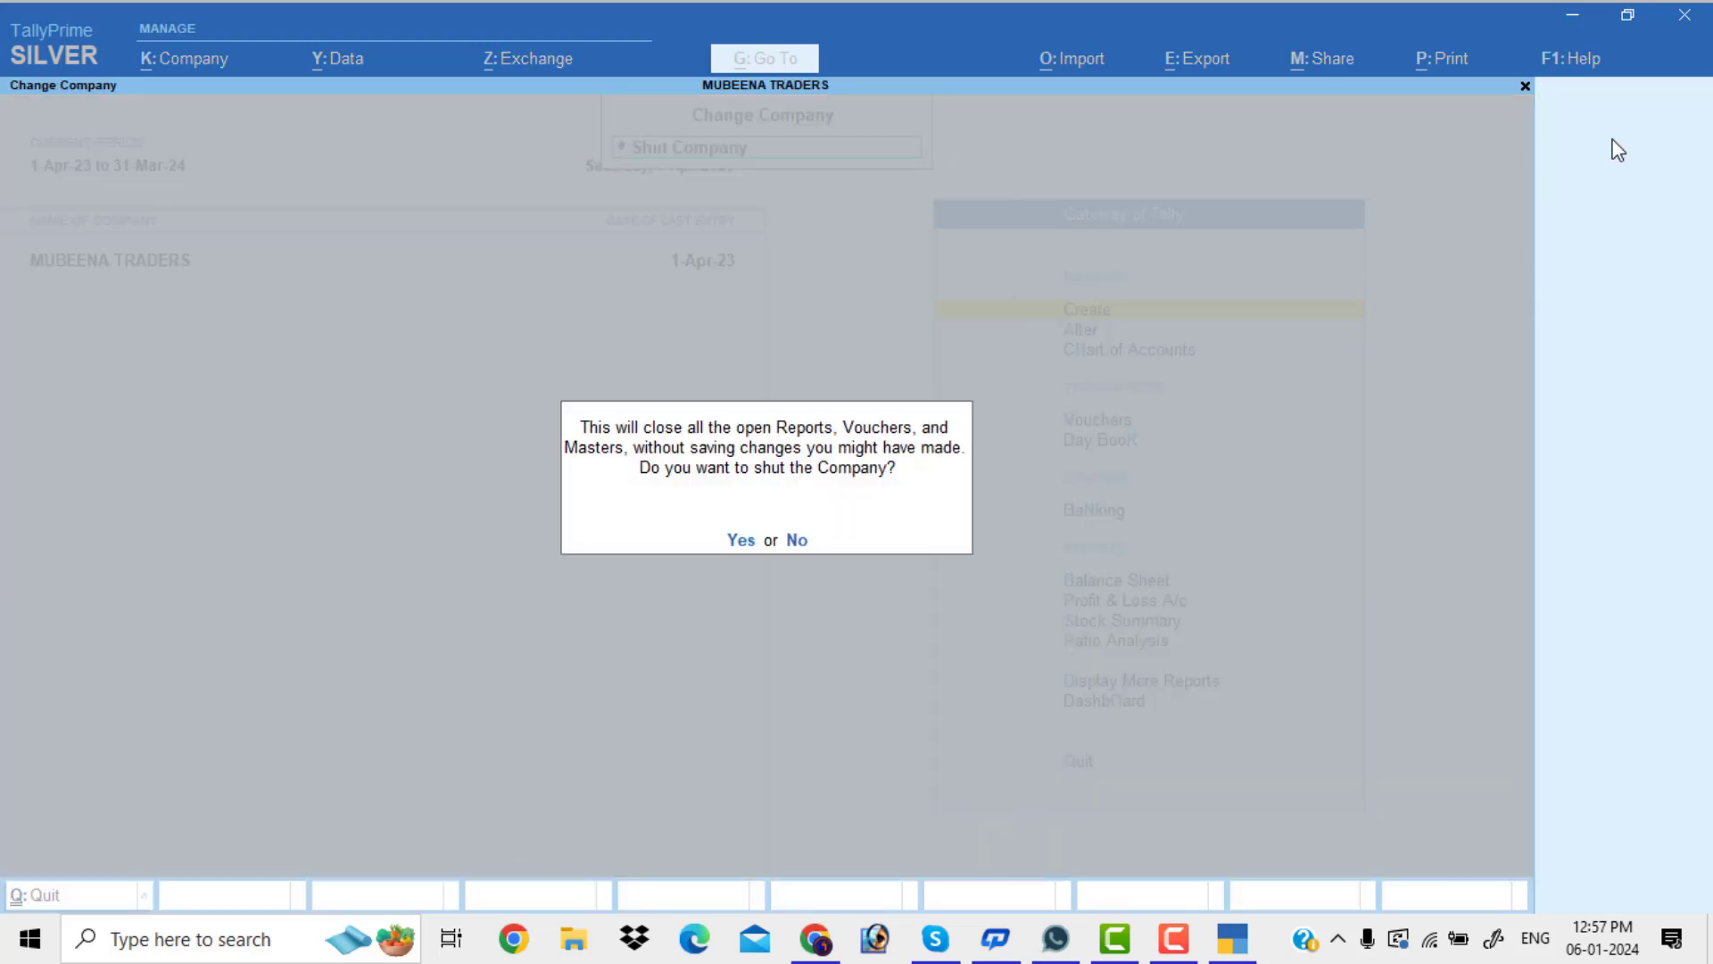
pyautogui.write('y')
pyautogui.write('lok')
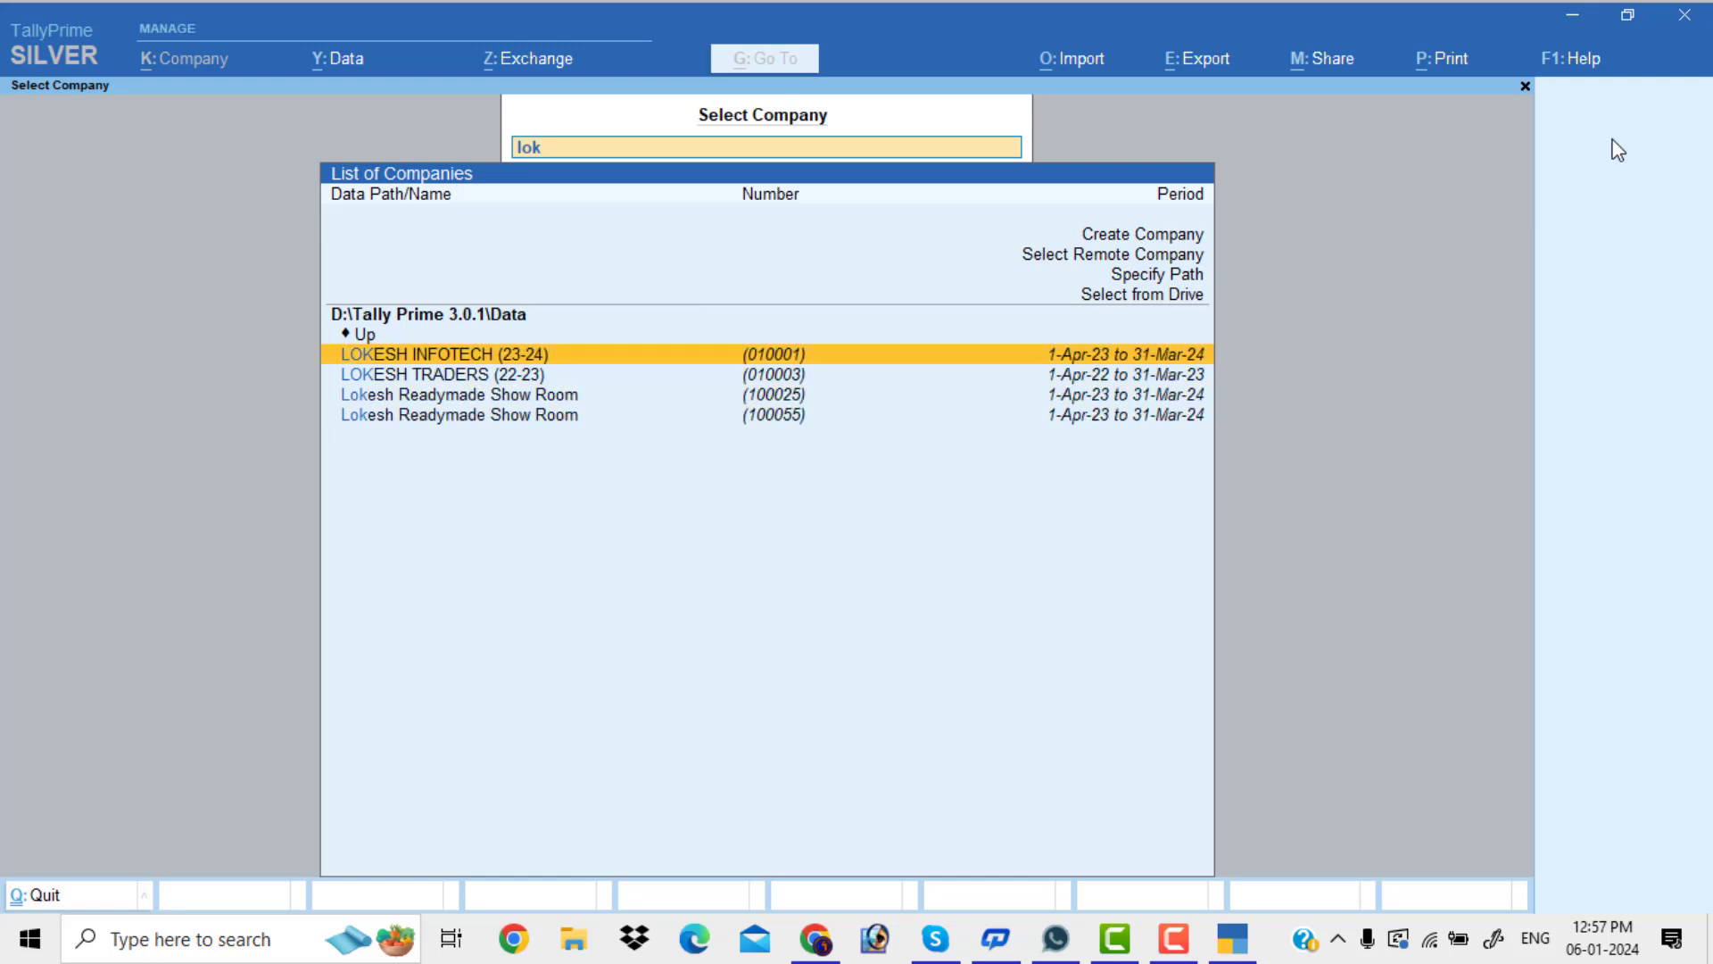
pyautogui.press('Return')
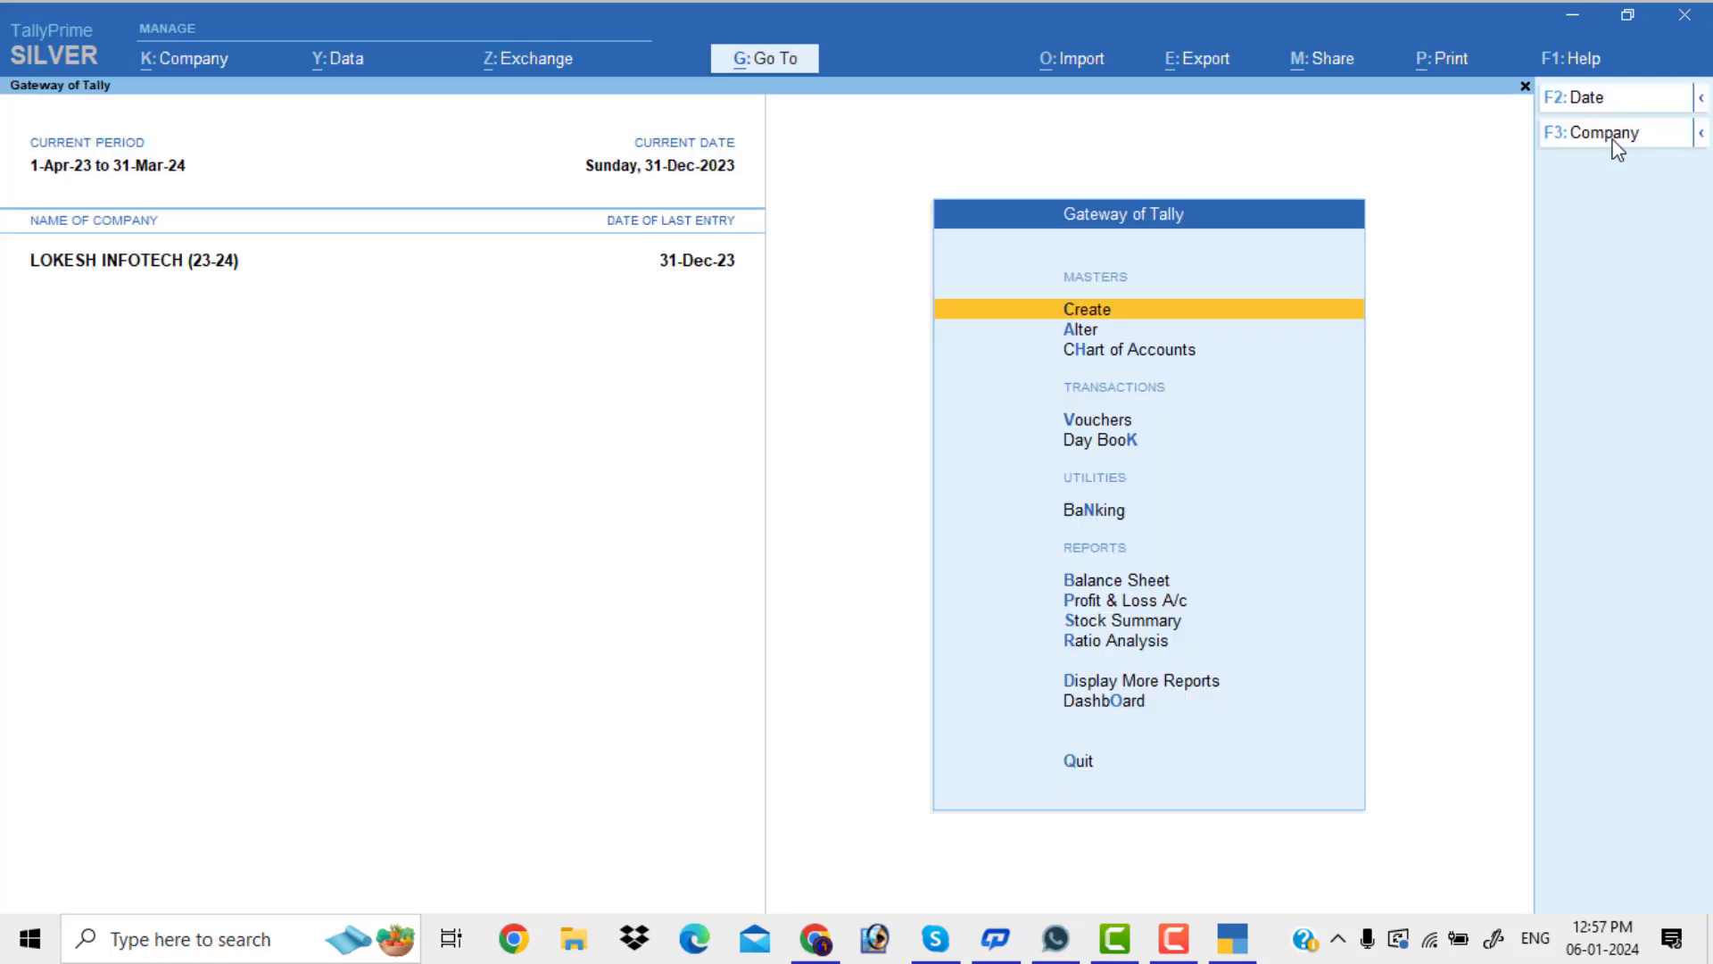
# Go through Display More Reports to GST Reports and highlight GSTR-1
pyautogui.press('Down')
pyautogui.press('Down')
pyautogui.press('Down')
pyautogui.press('Down')
pyautogui.press('Down')
pyautogui.press('Down')
pyautogui.press('Down')
pyautogui.press('Down')
pyautogui.press('Down')
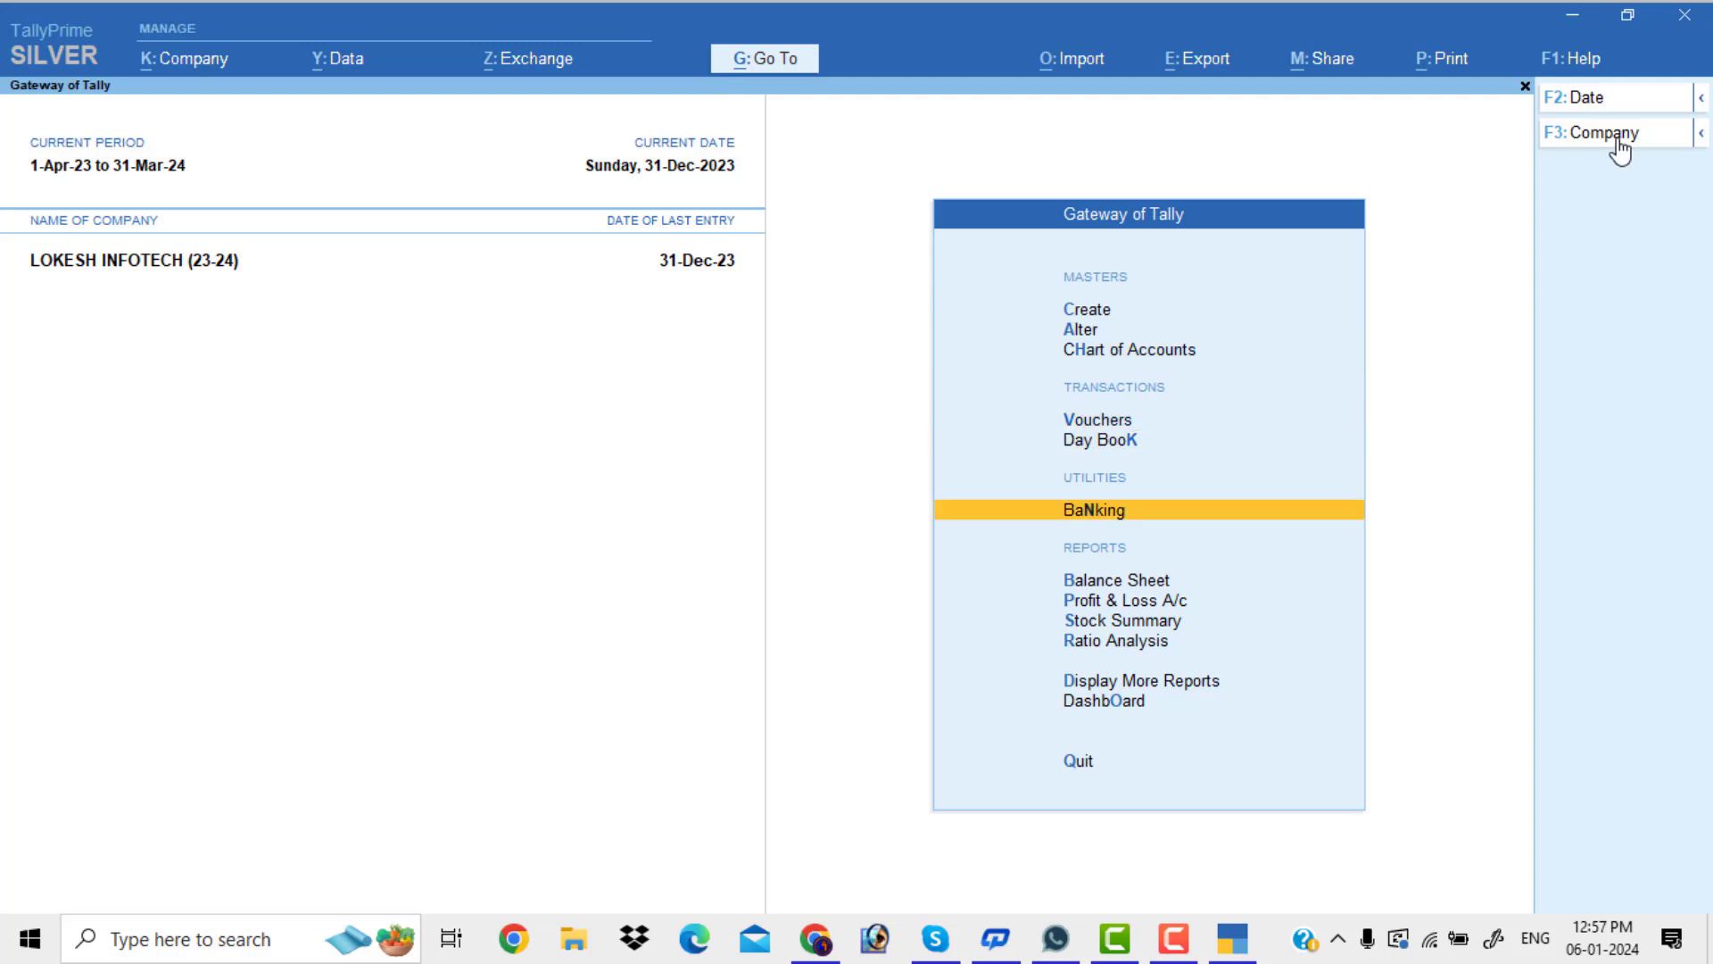
pyautogui.press('Down')
pyautogui.press('Return')
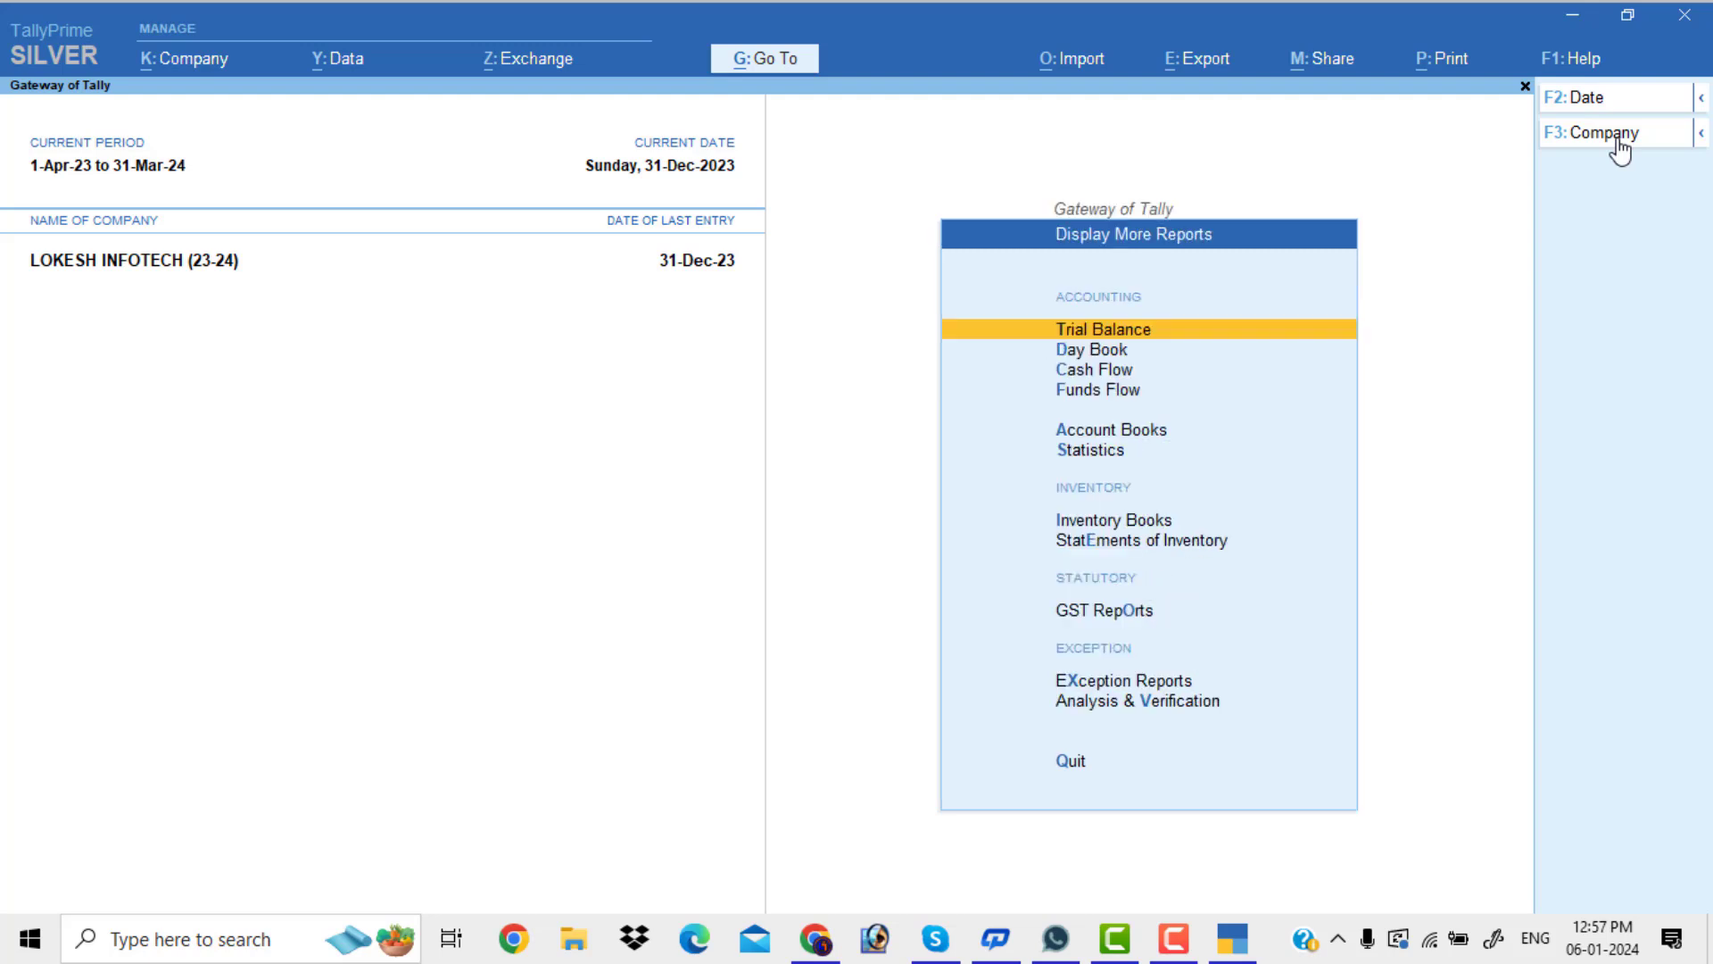
pyautogui.press('Down')
pyautogui.press('Down')
pyautogui.press('Down')
pyautogui.press('Down')
pyautogui.press('Down')
pyautogui.press('Down')
pyautogui.press('Down')
pyautogui.press('Down')
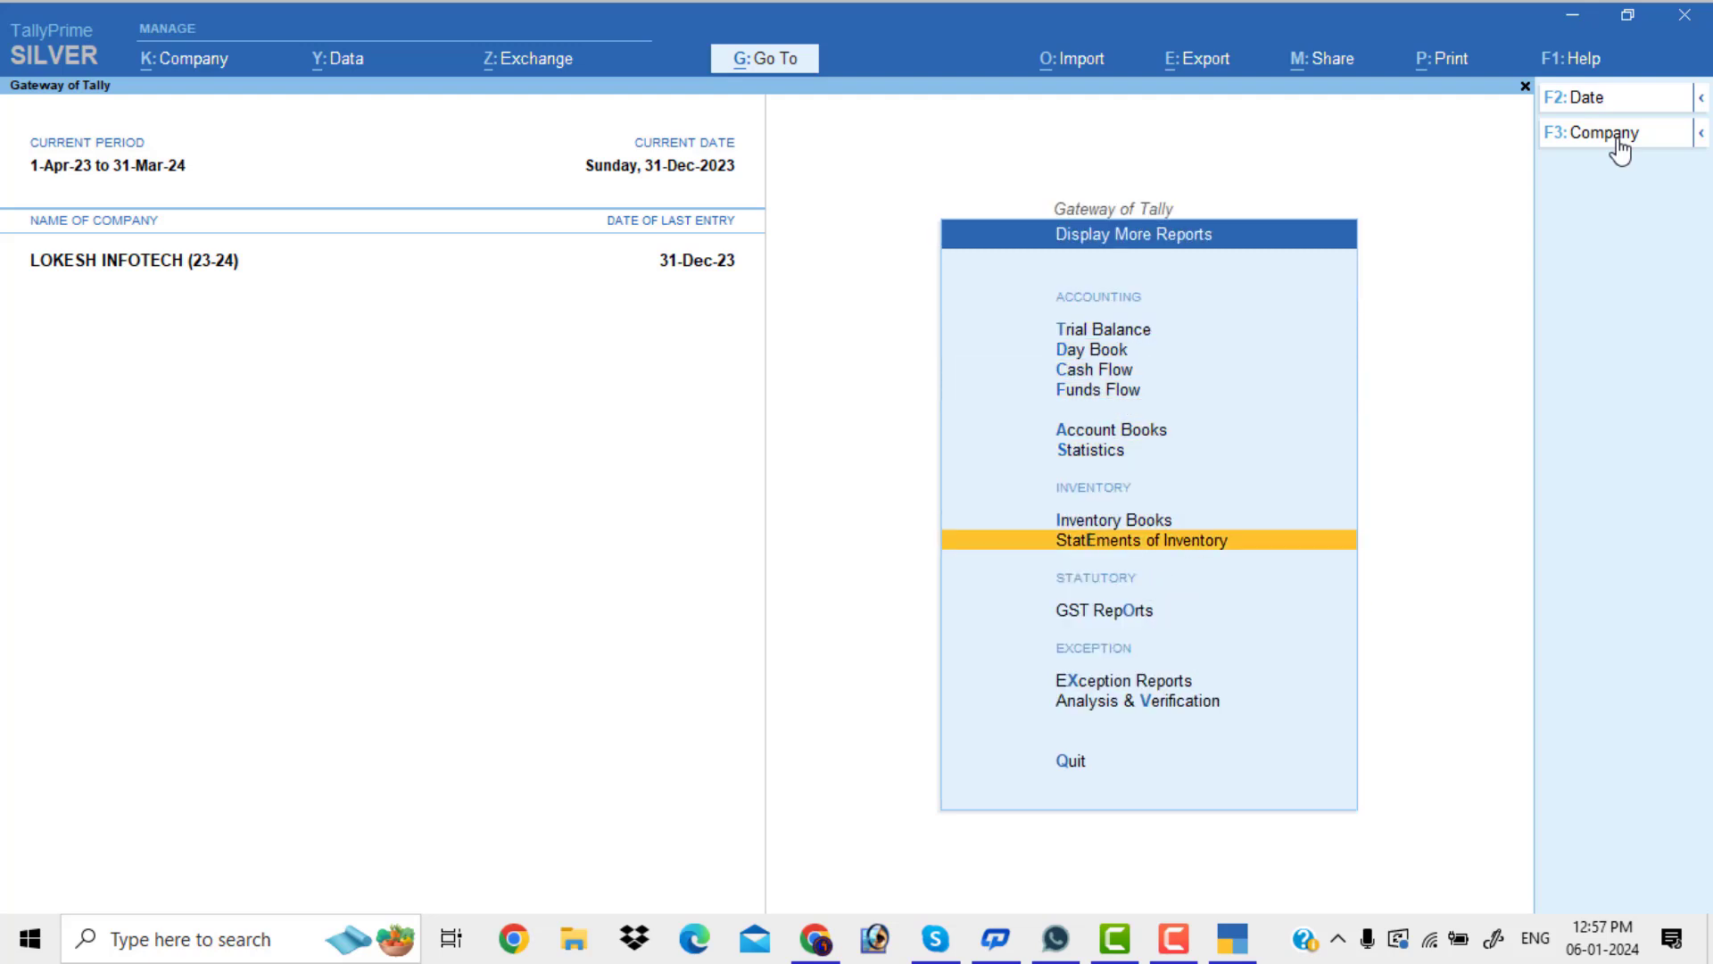
pyautogui.press('Return')
pyautogui.press('Down')
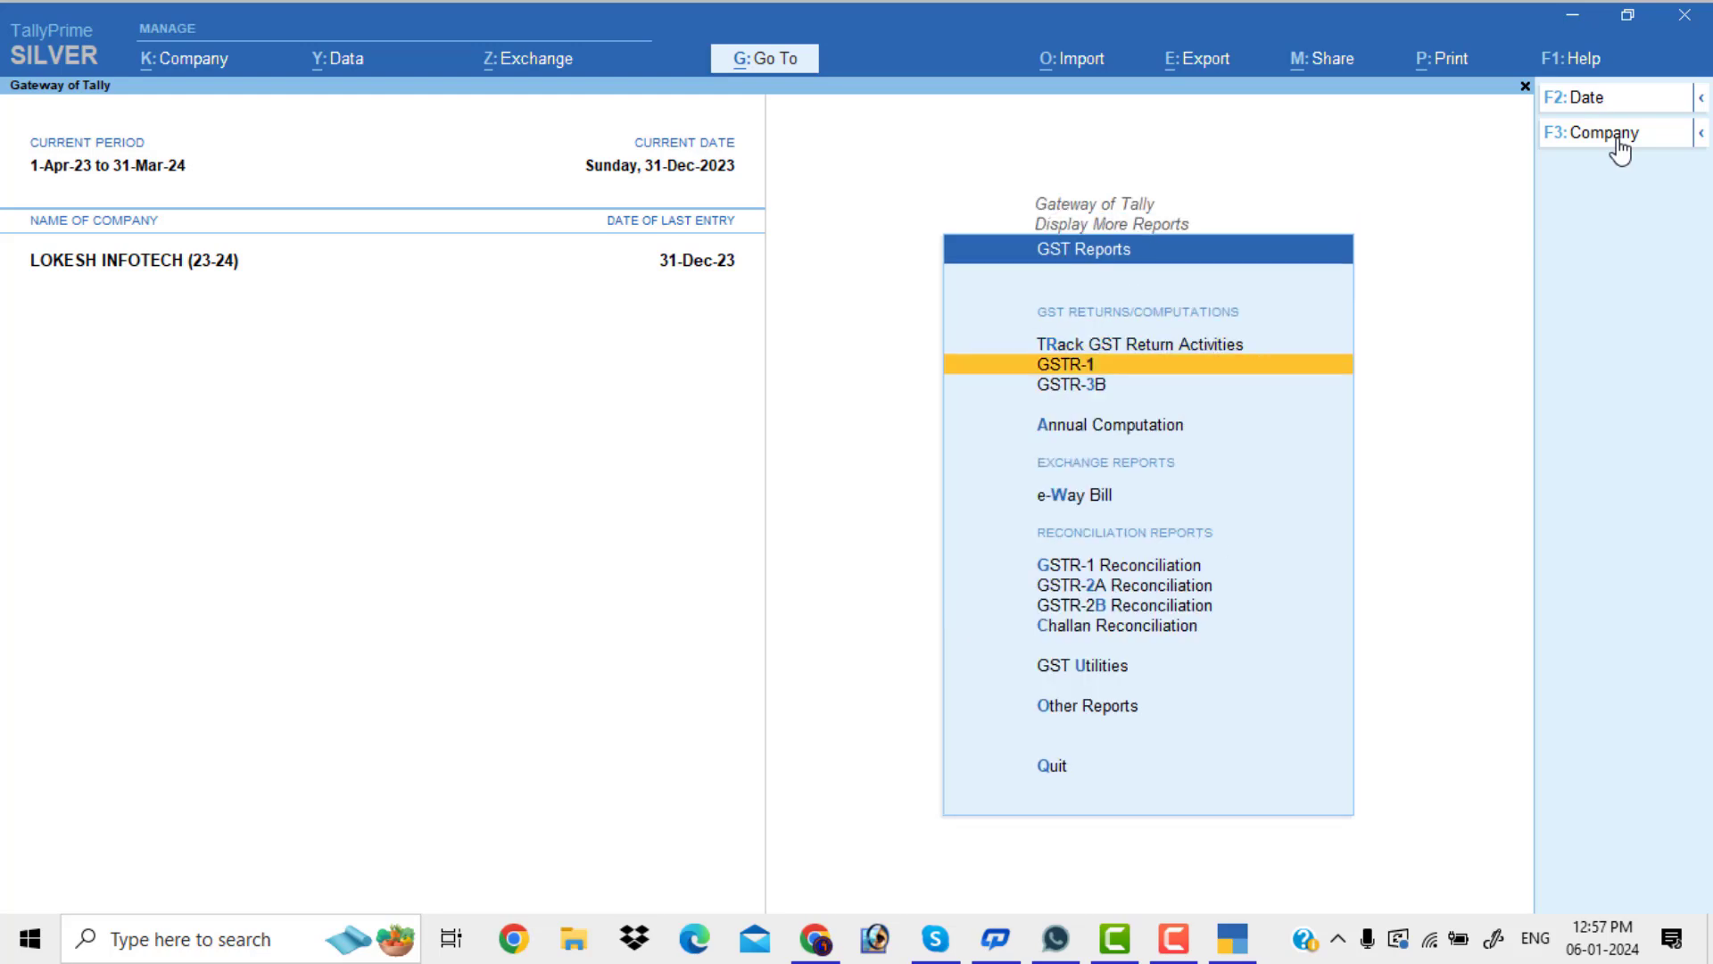
# Open GSTR-1 and set its period from 1-Dec-2023 to 31-Mar-2024
pyautogui.press('Return')
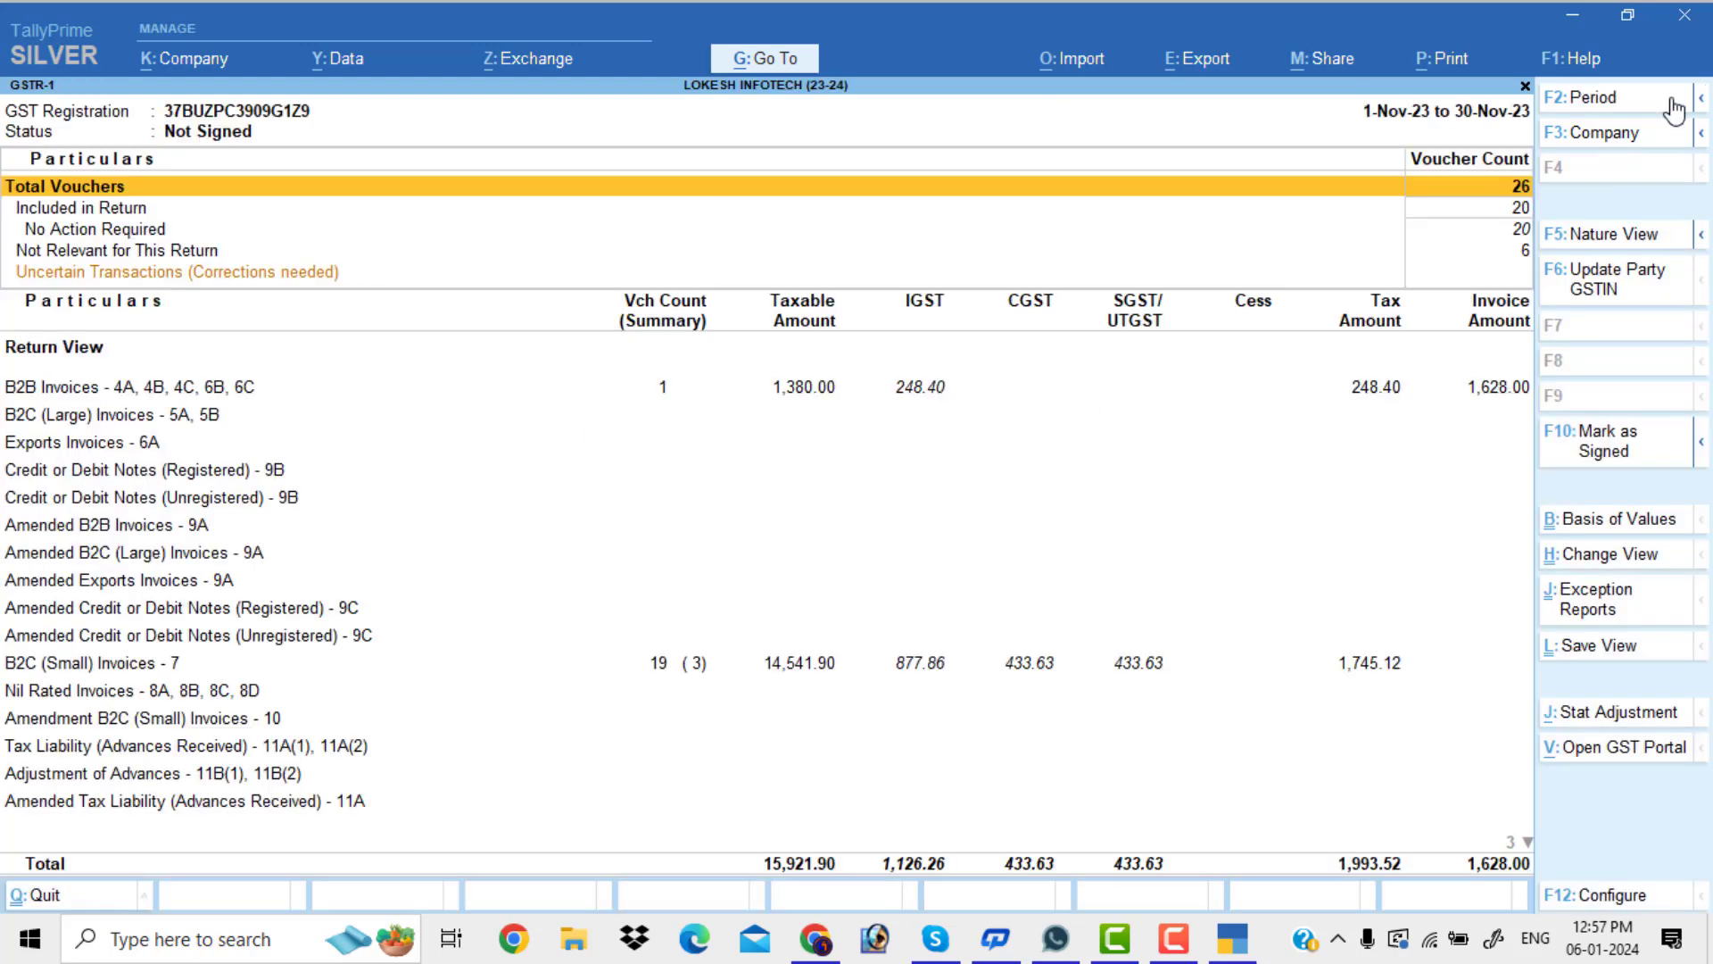
pyautogui.click(1608, 105)
pyautogui.write('1-')
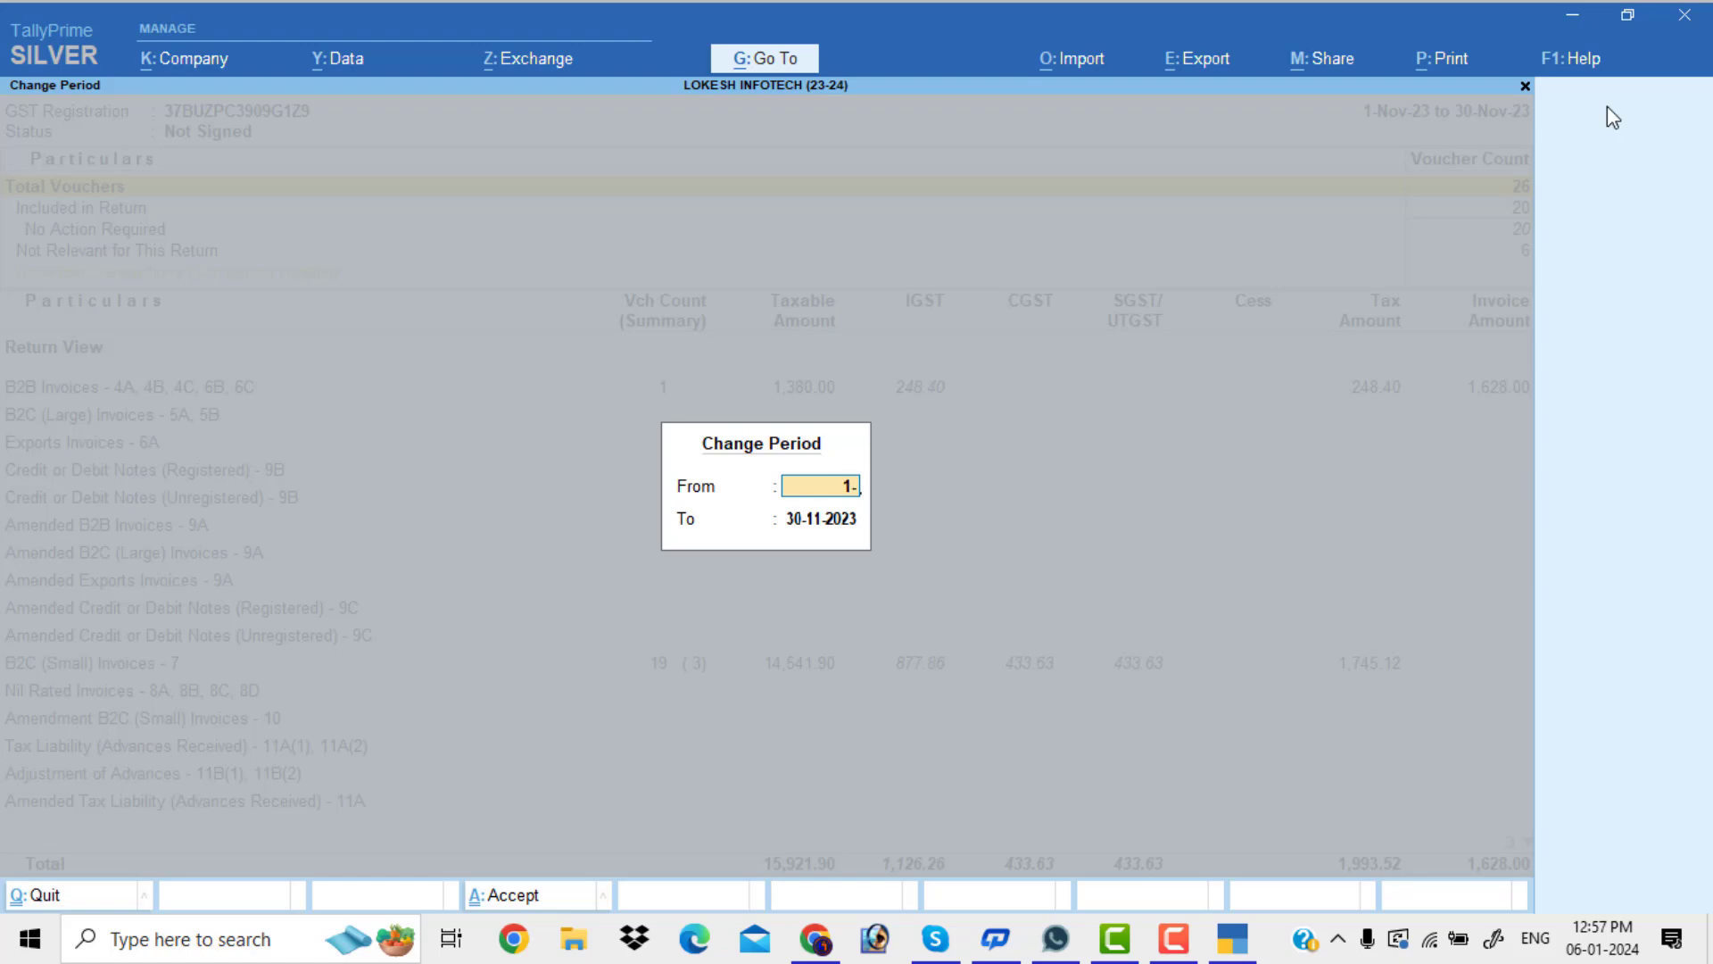
pyautogui.write('12')
pyautogui.press('Return')
pyautogui.write('31-3')
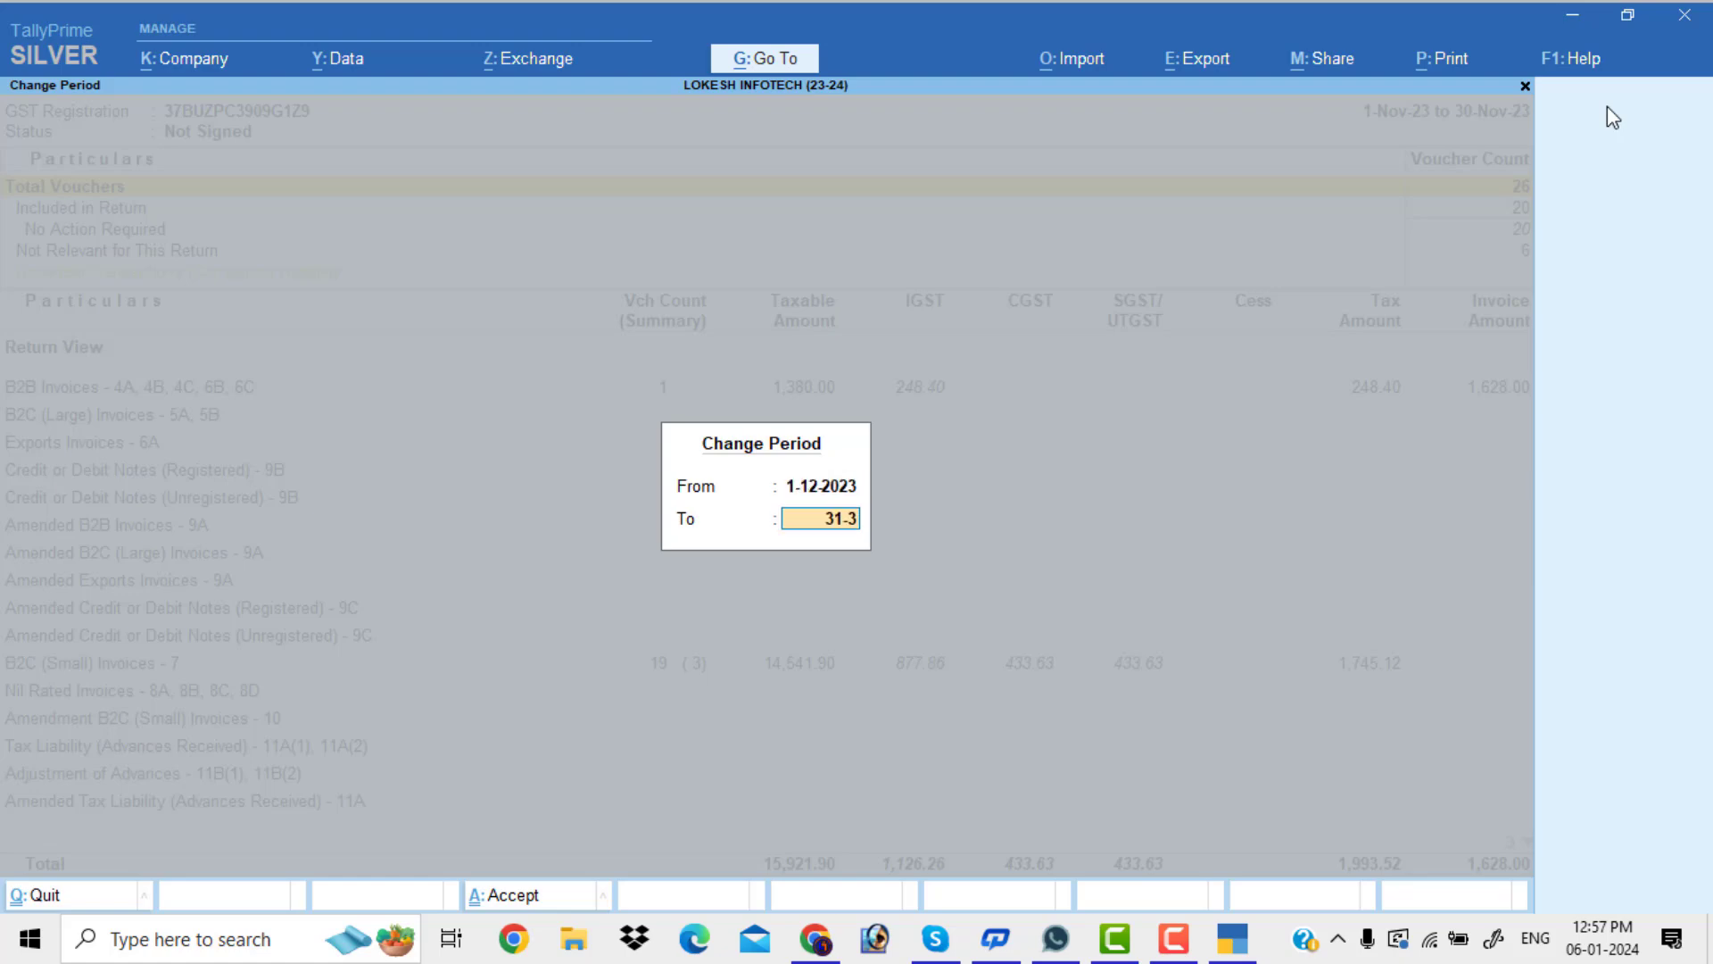
pyautogui.press('Return')
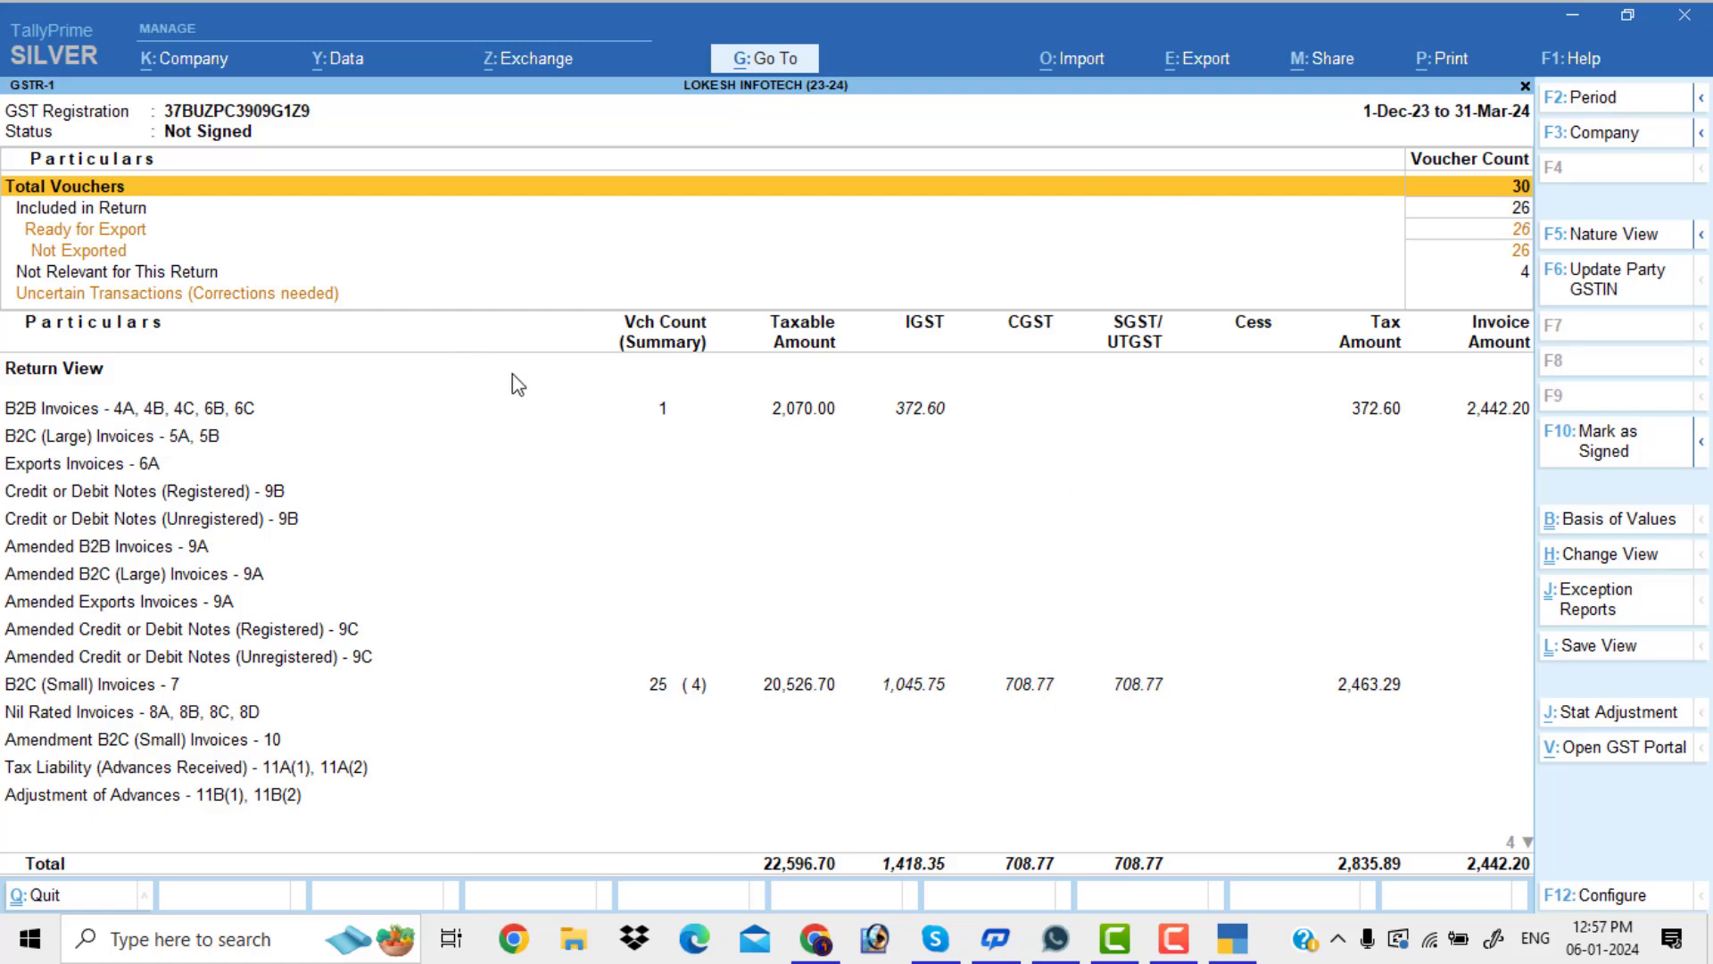
pyautogui.press('Down')
pyautogui.press('Down')
pyautogui.press('Down')
pyautogui.press('Down')
pyautogui.press('Down')
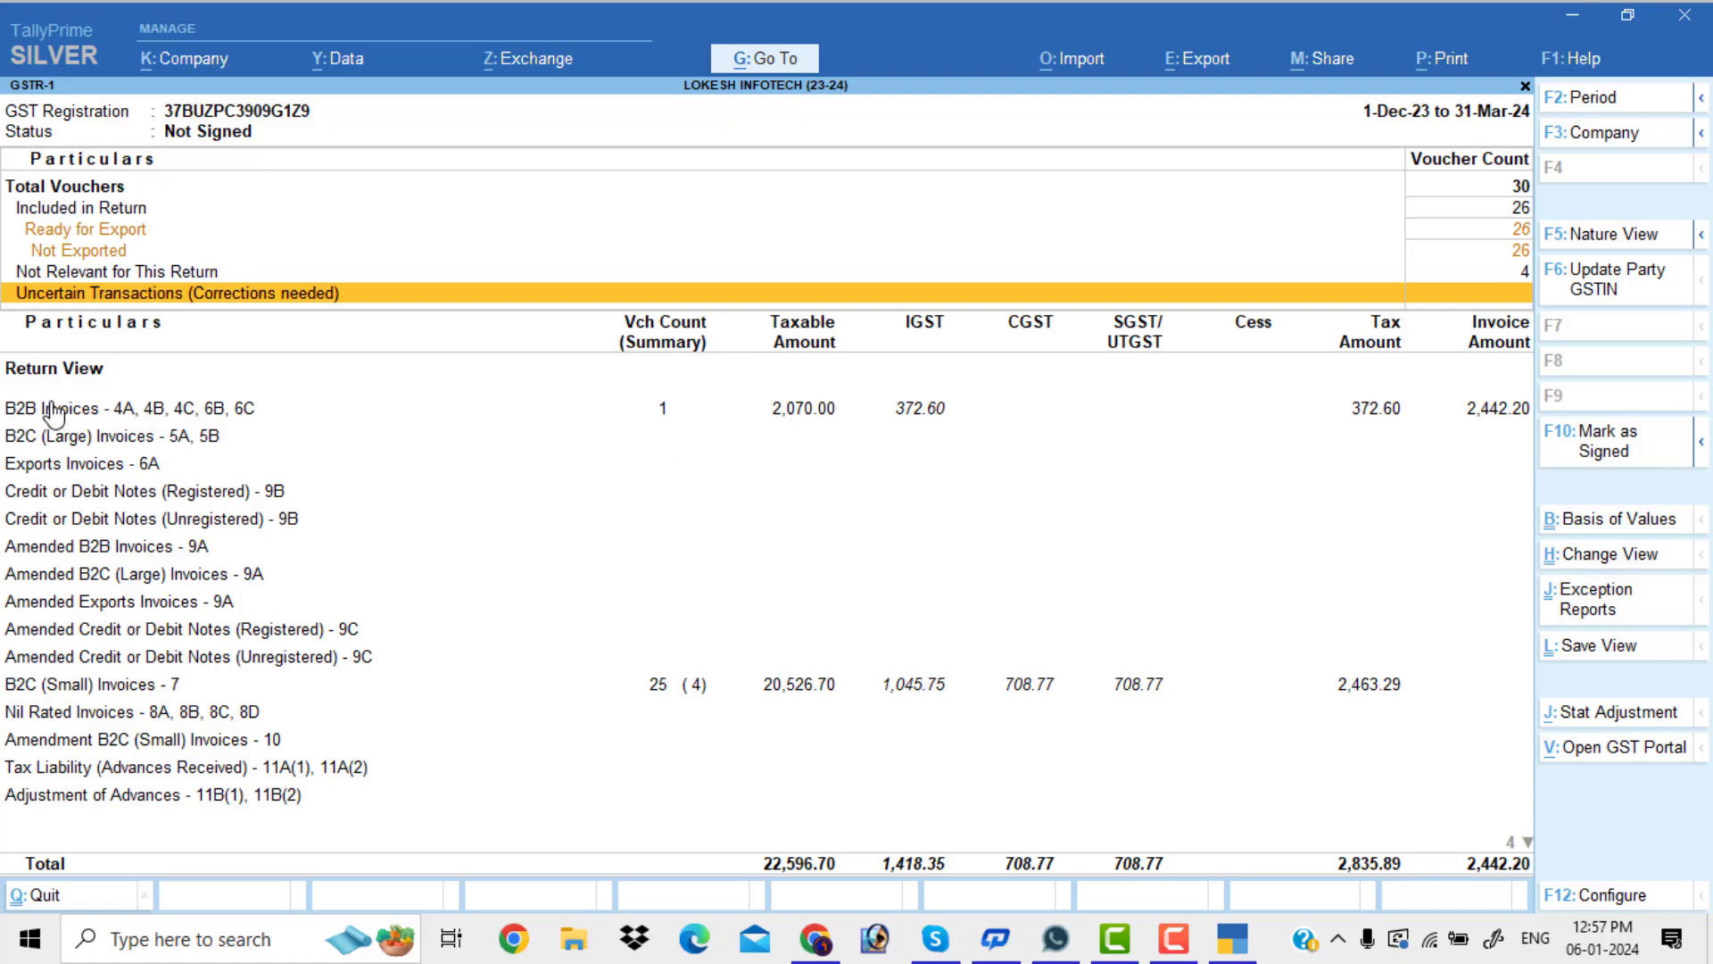
pyautogui.click(1223, 69)
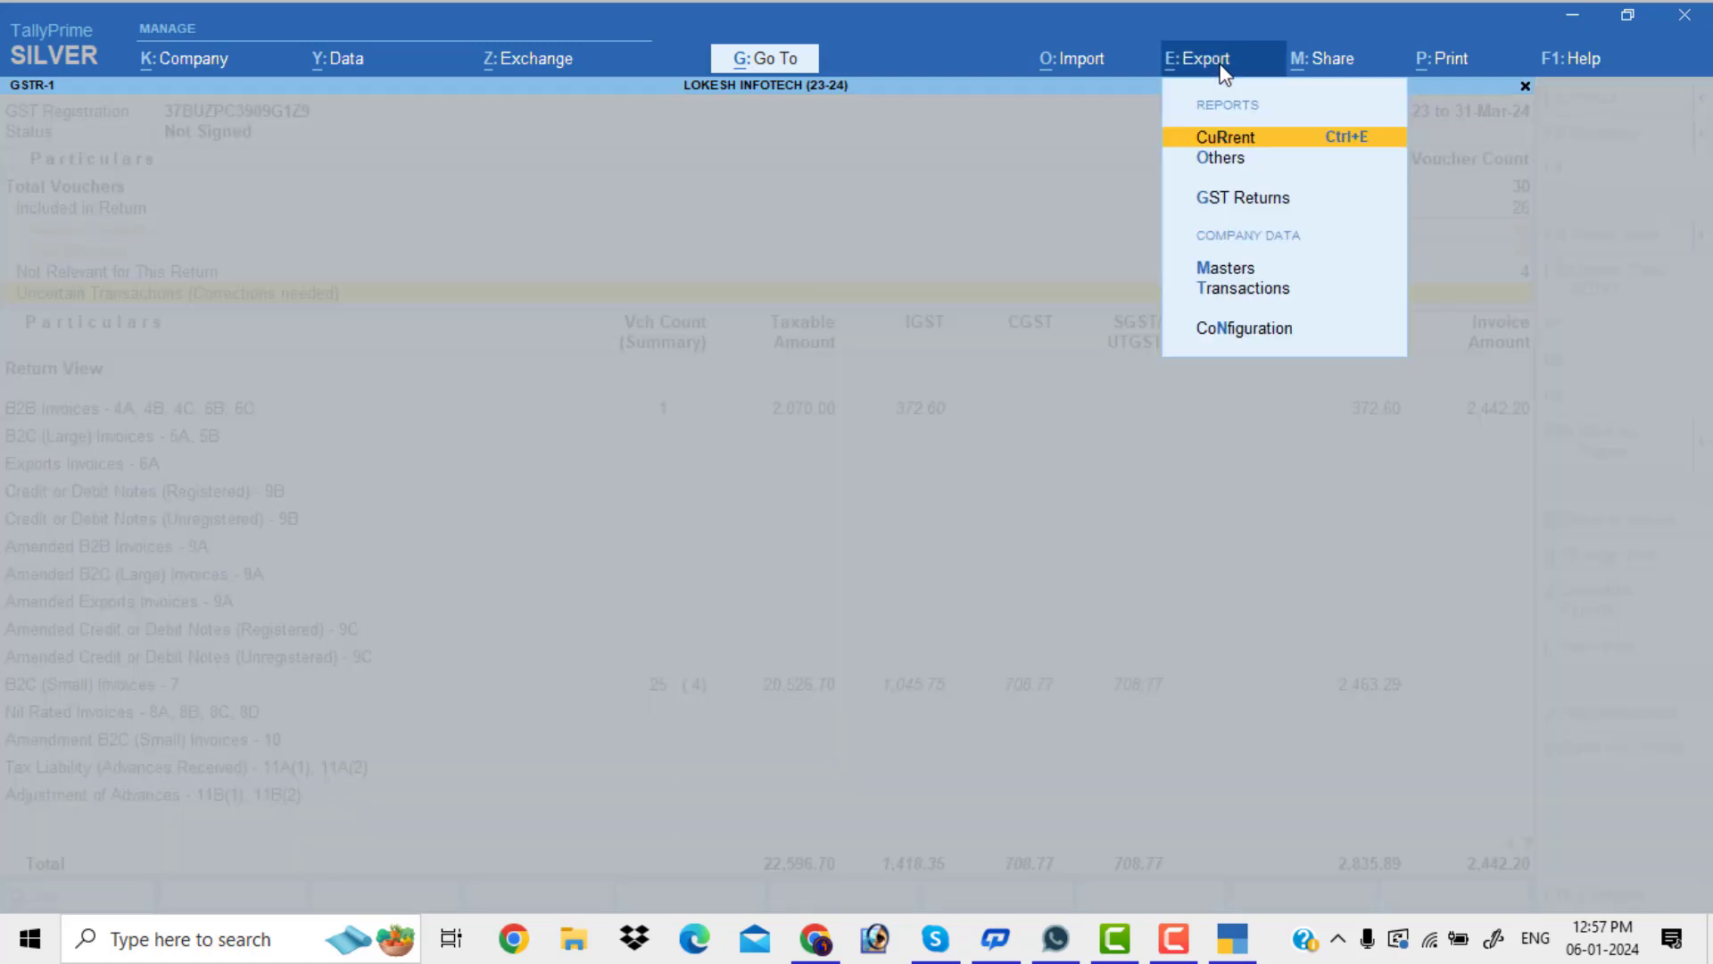
pyautogui.click(1261, 200)
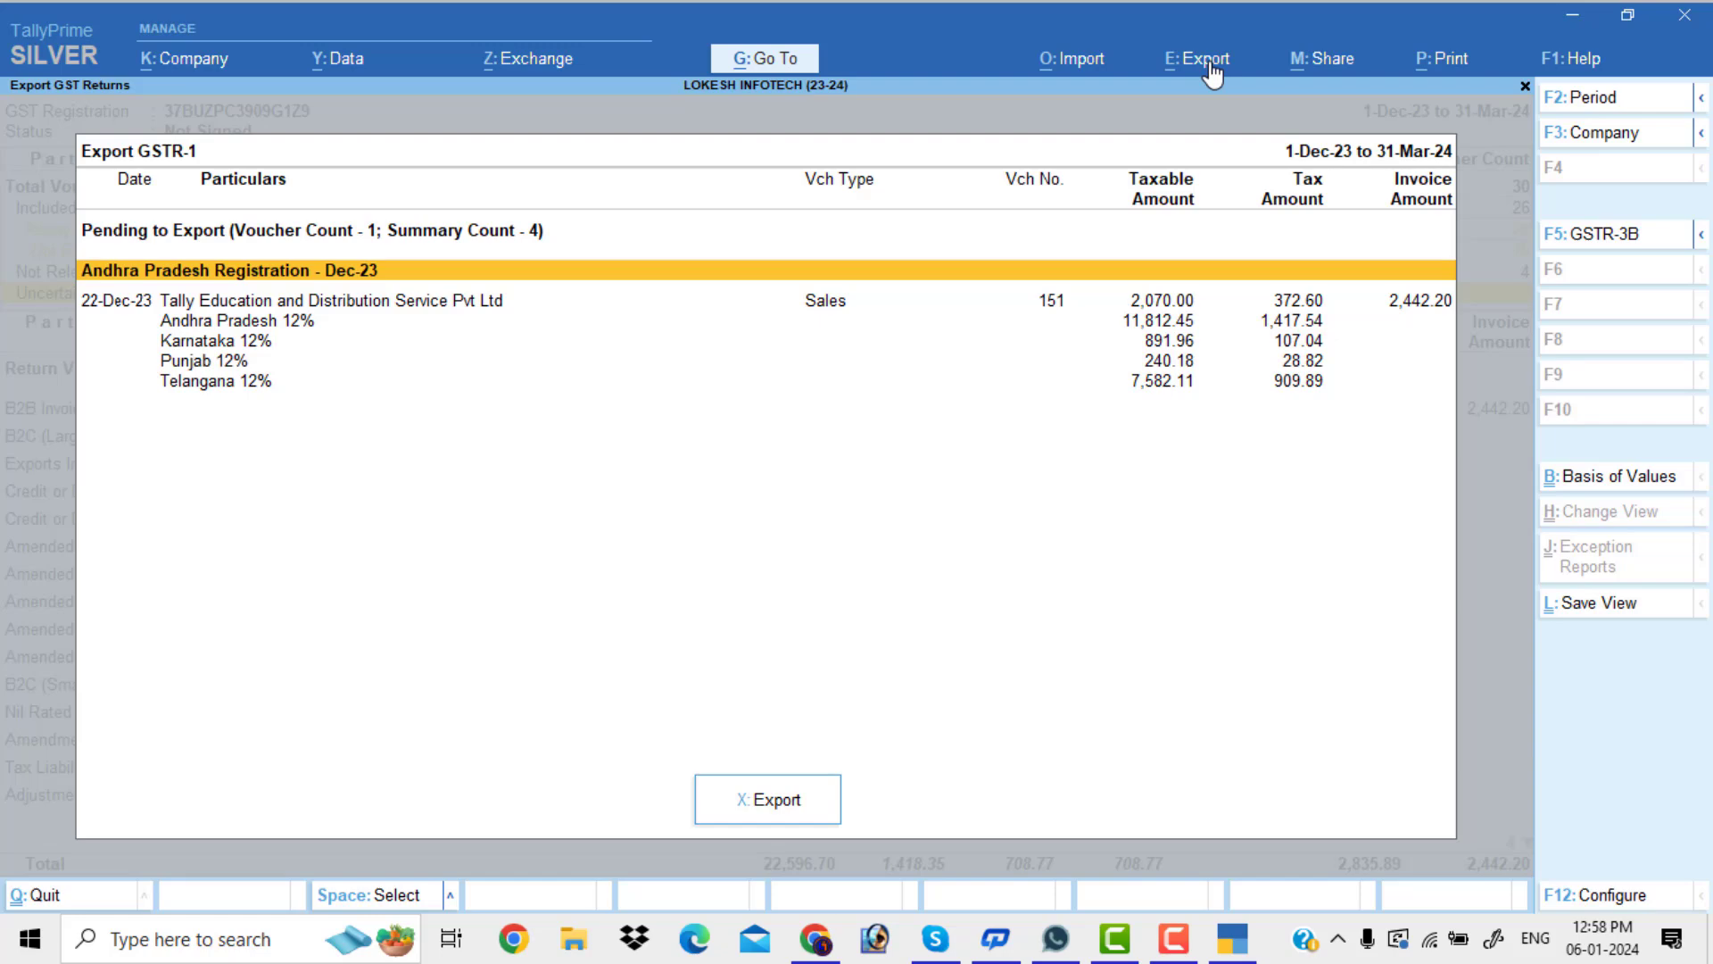
pyautogui.press('Escape')
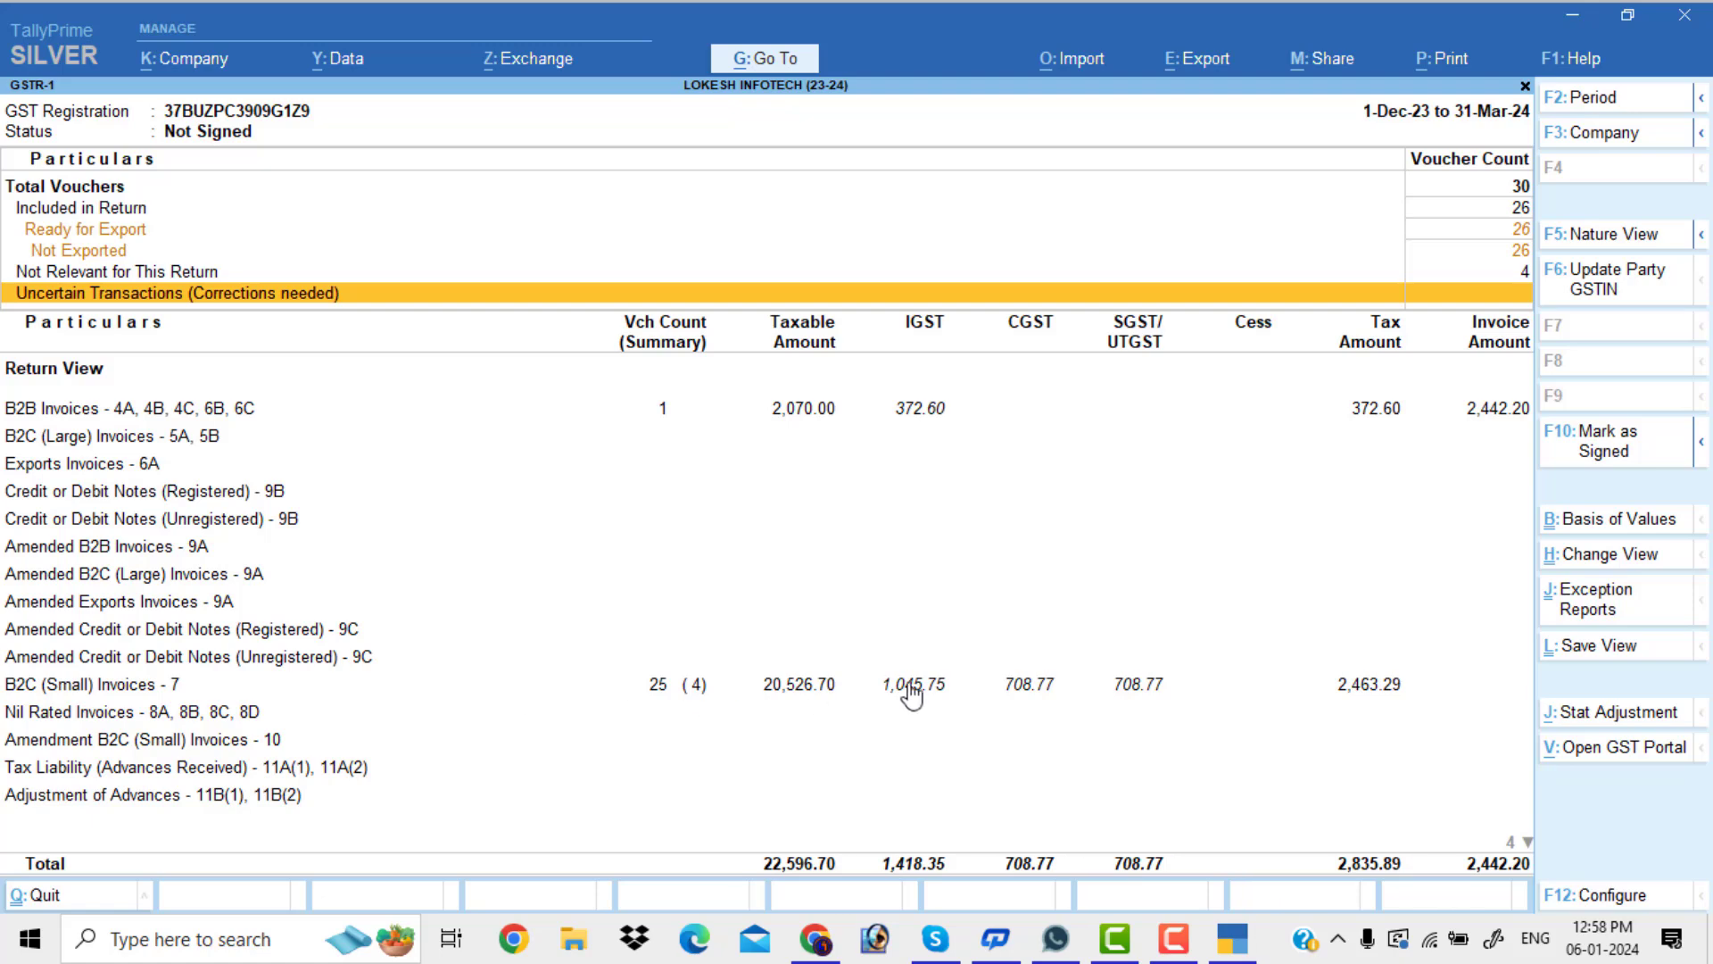
# Open the Export GSTR-1 screen, check its configuration unchanged, and start exporting the pending data
pyautogui.click(1230, 64)
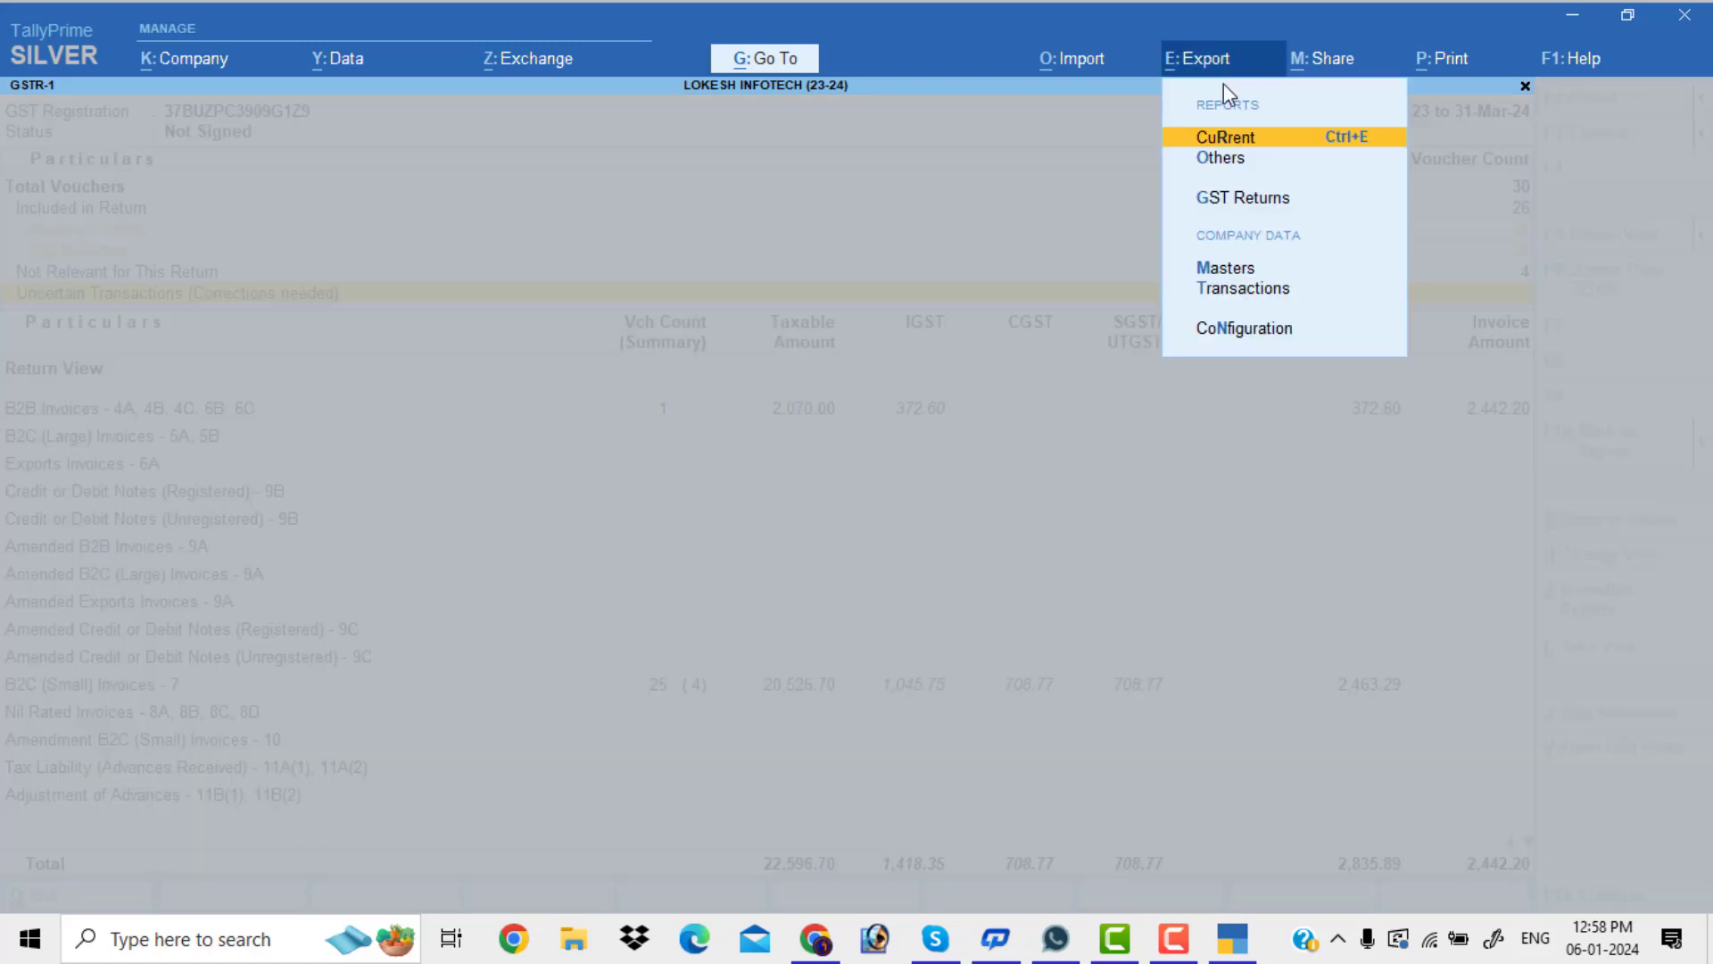
pyautogui.click(1232, 215)
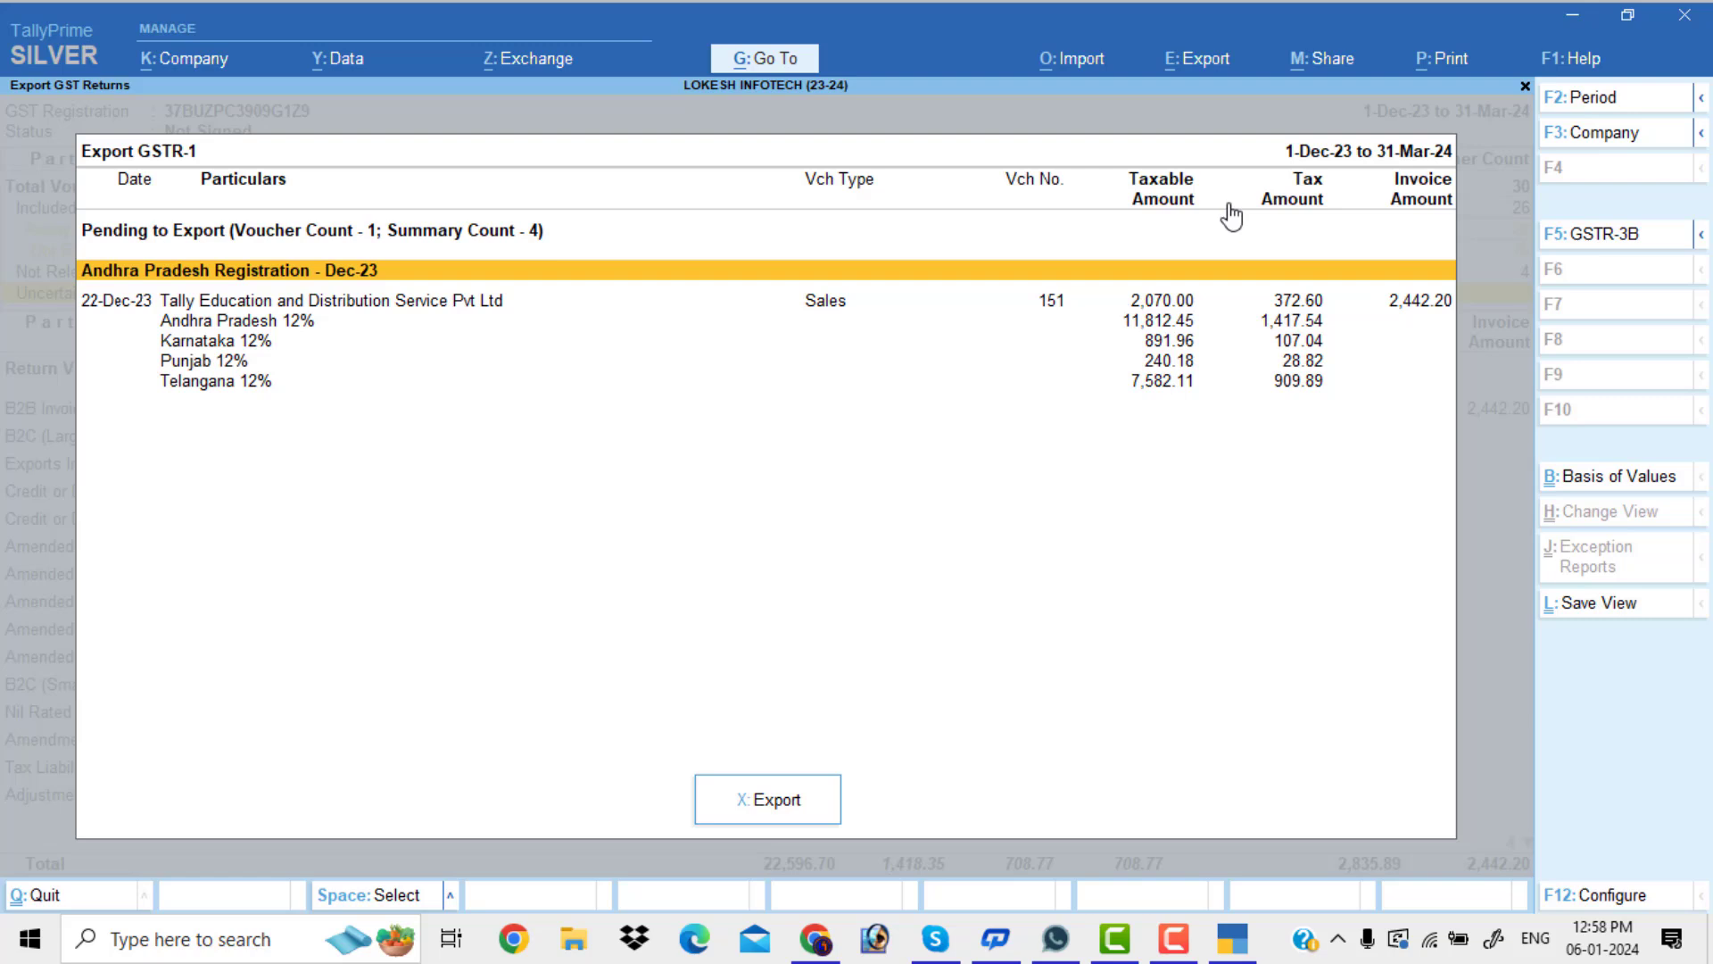
pyautogui.click(1216, 62)
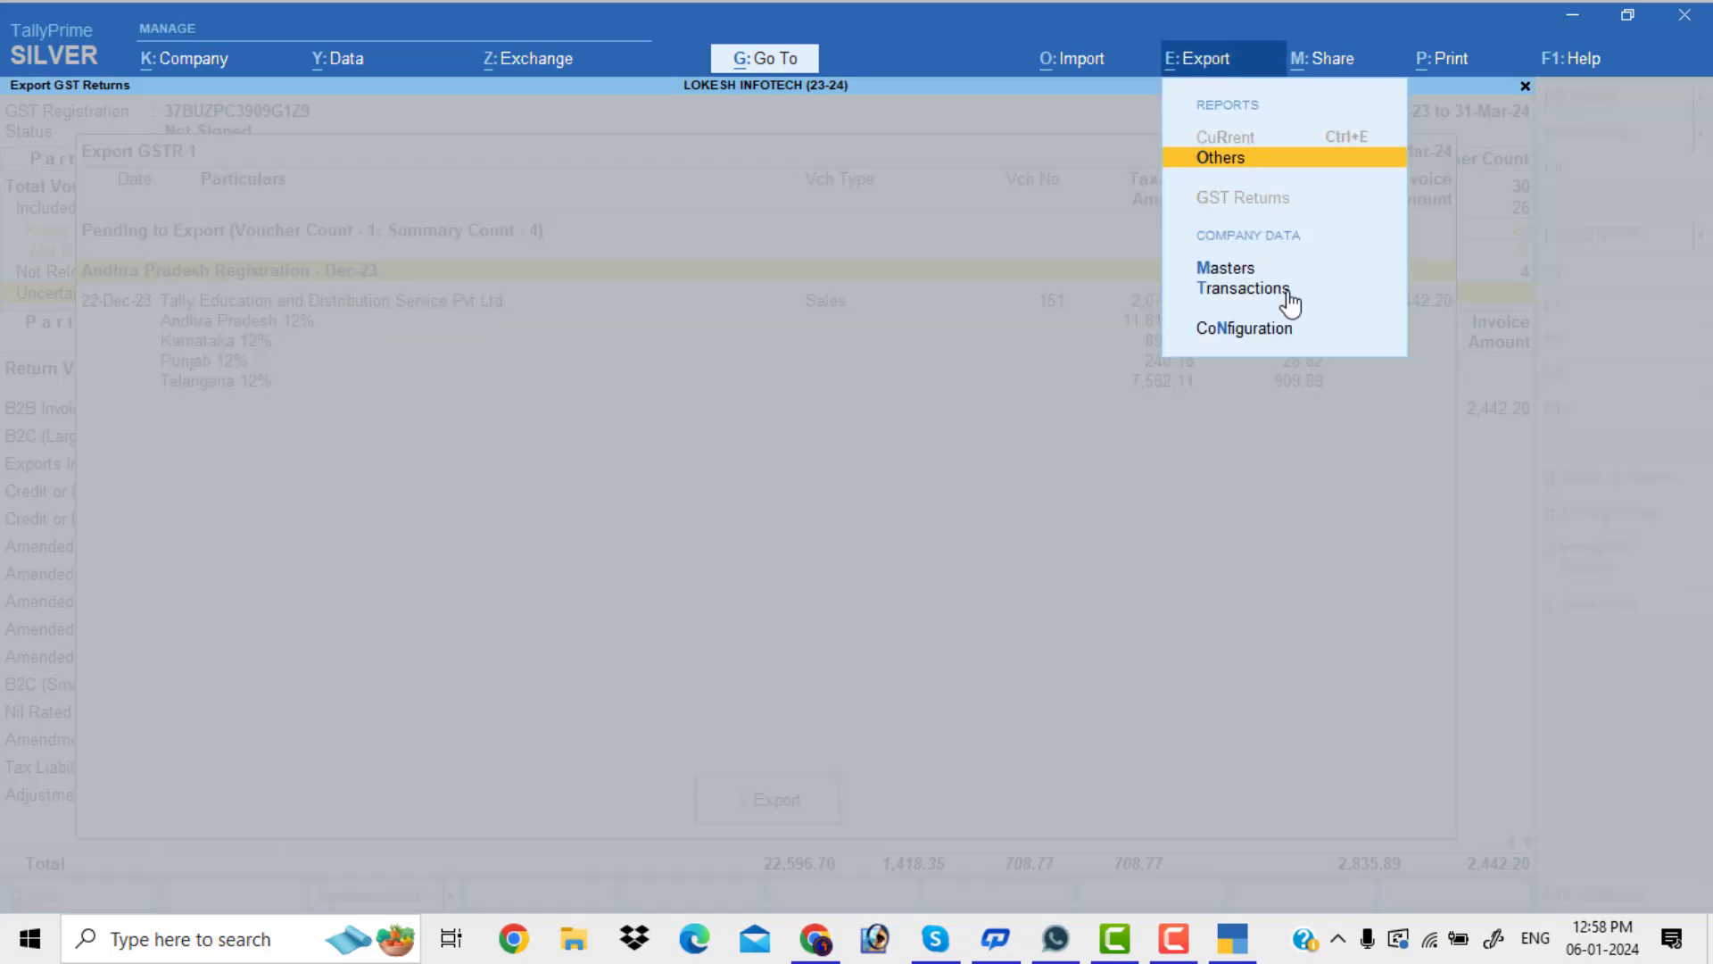
pyautogui.click(1263, 332)
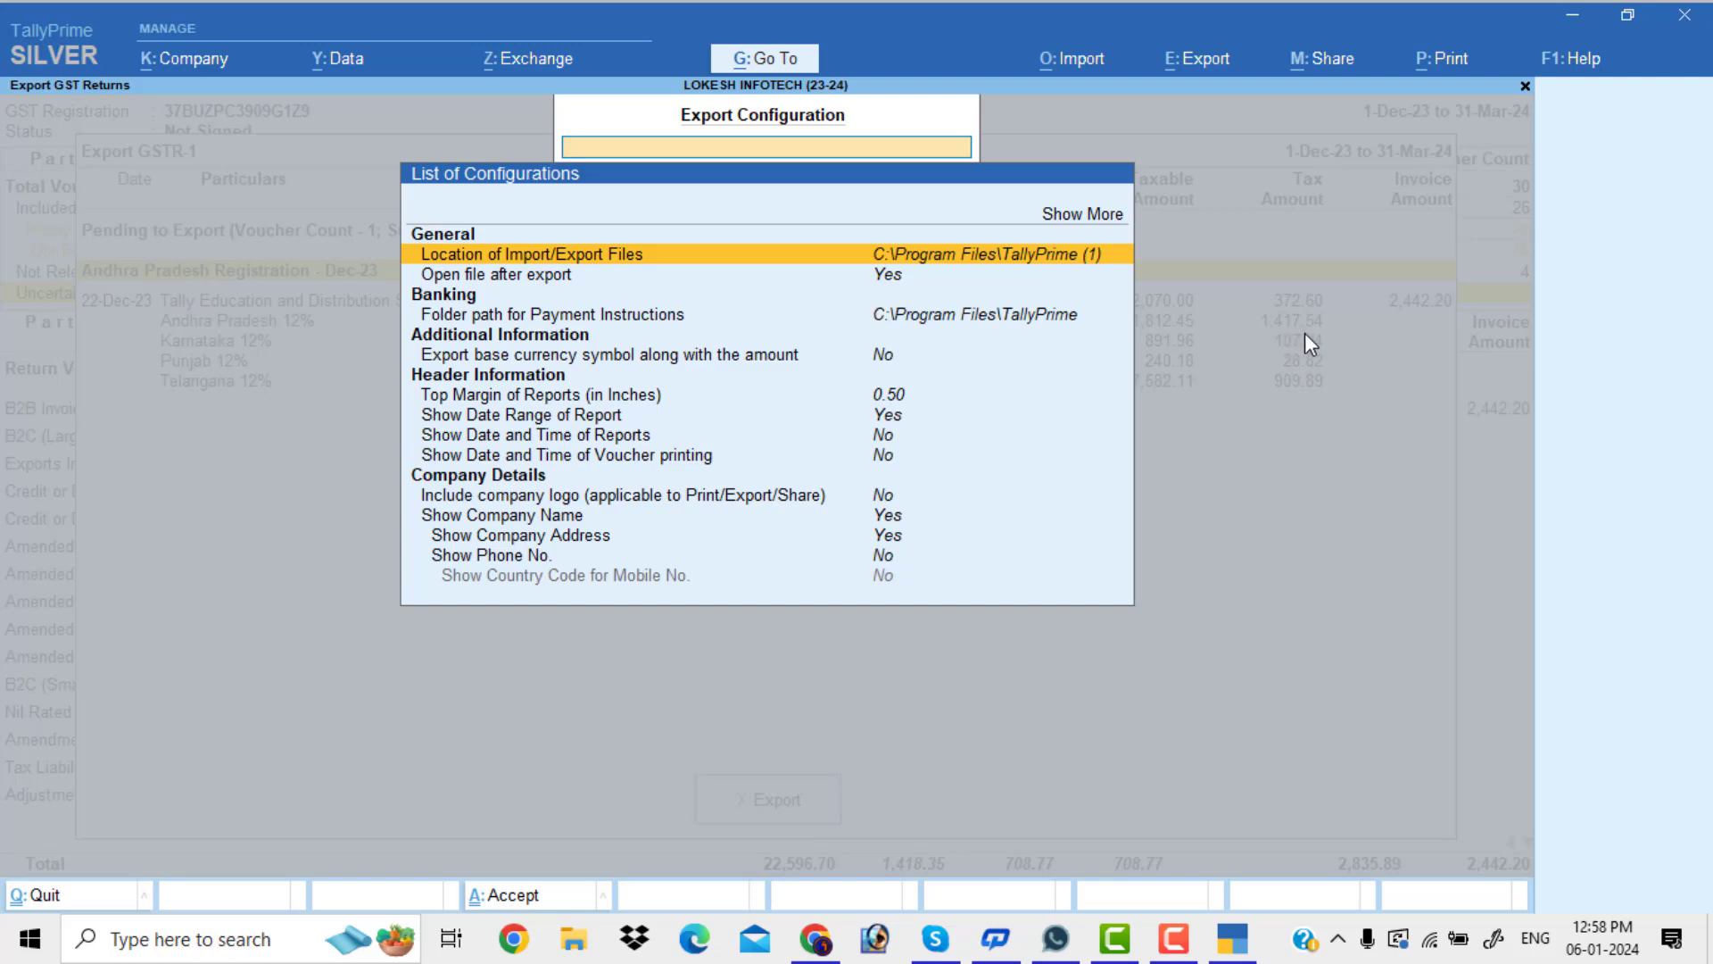
pyautogui.press('Escape')
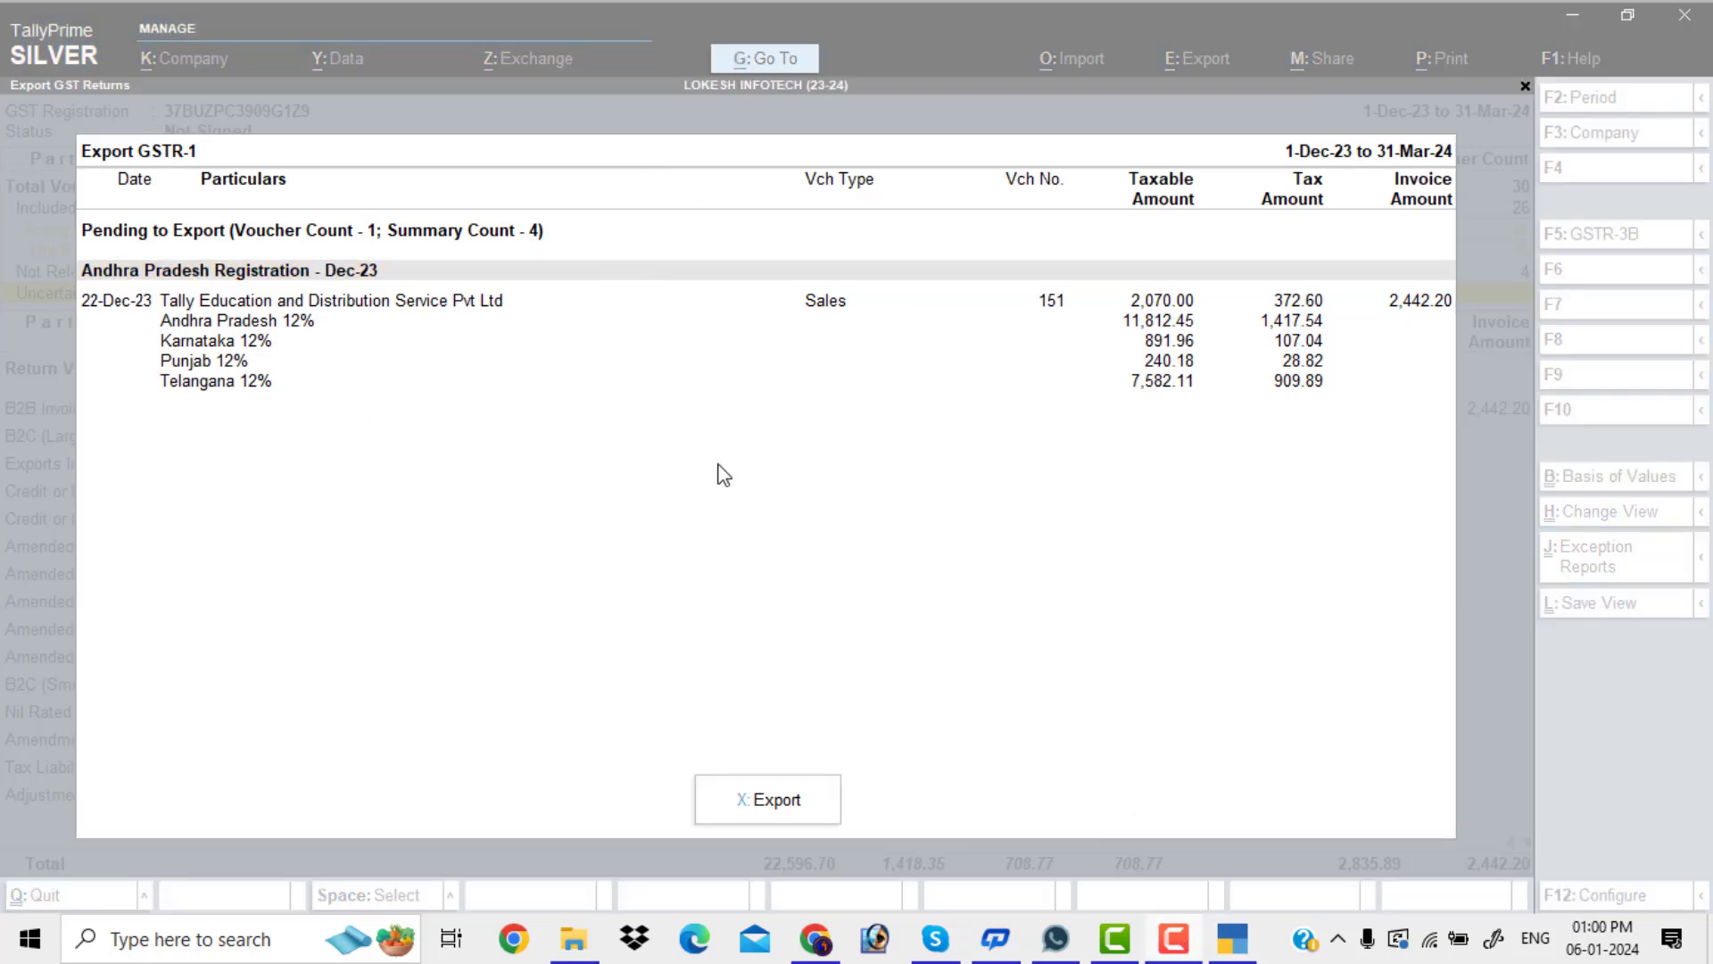
pyautogui.click(721, 473)
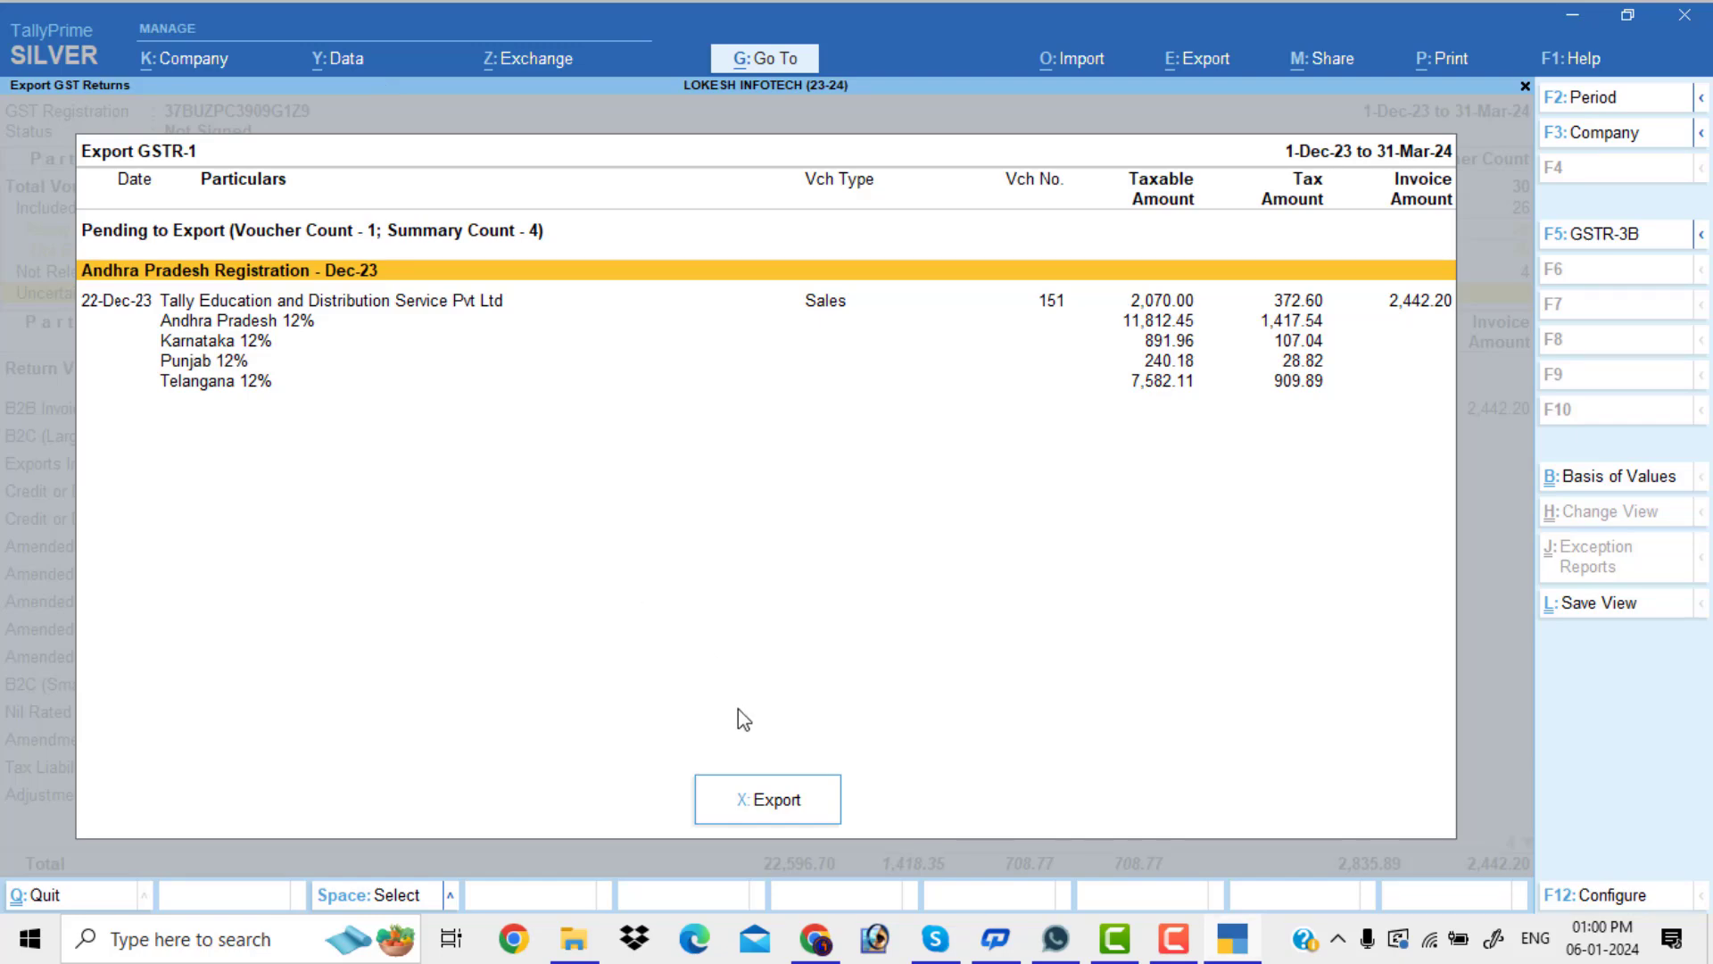
pyautogui.click(803, 814)
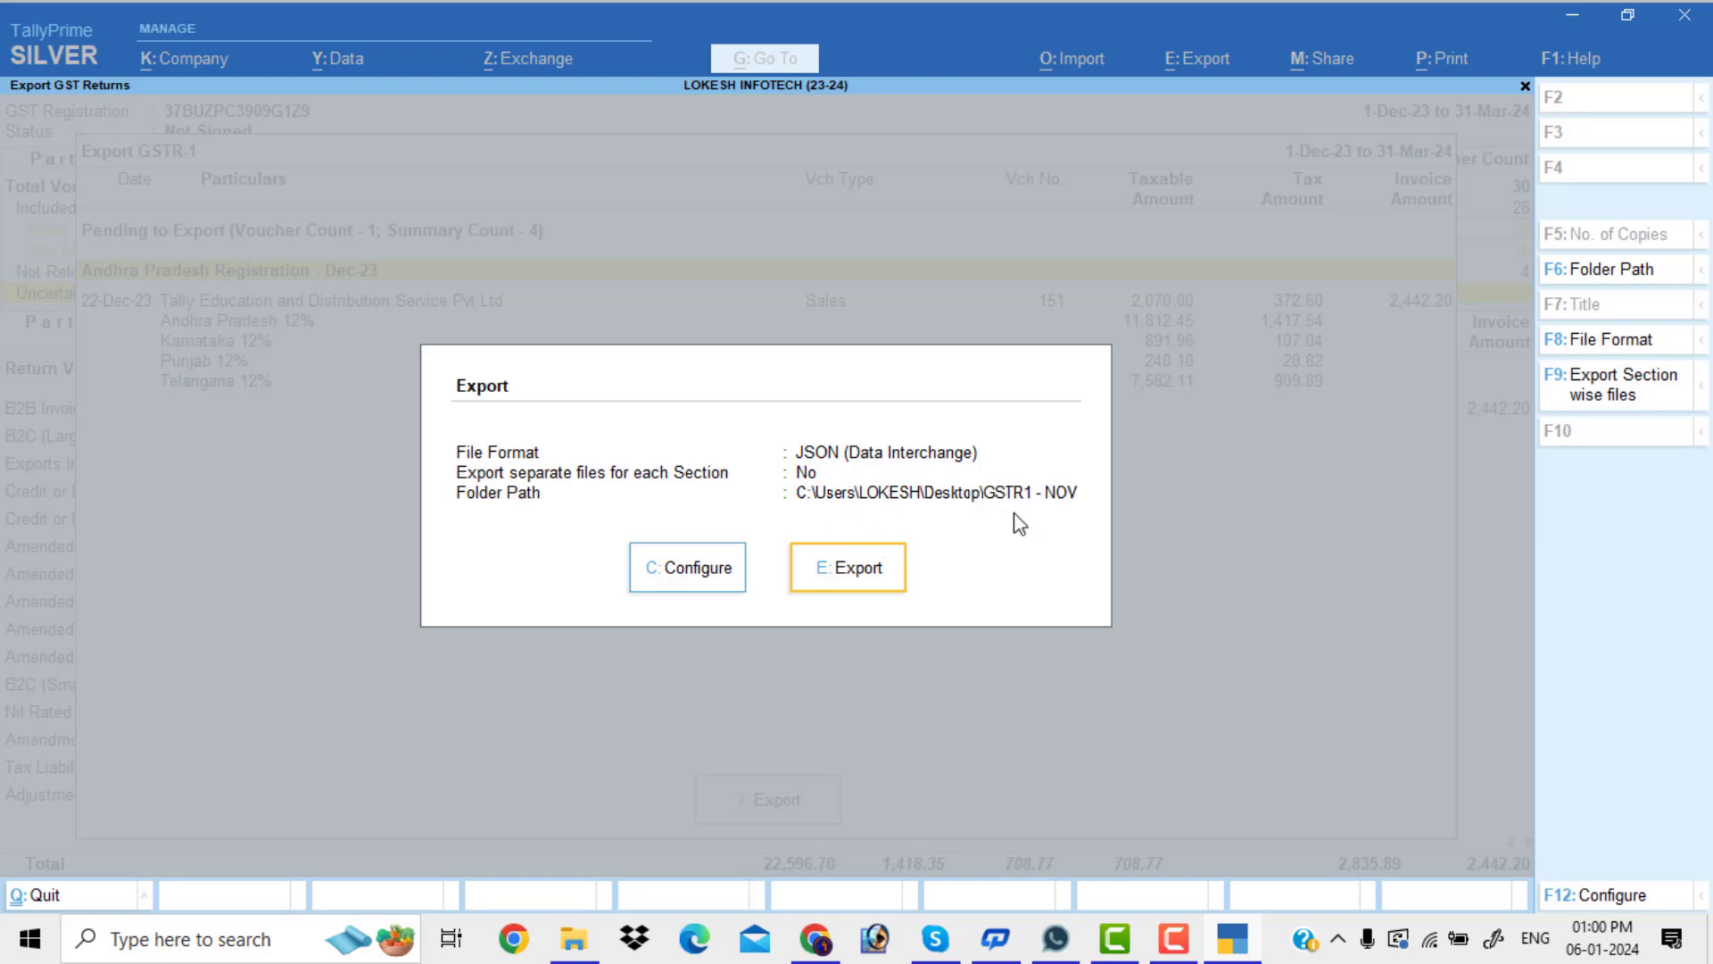
# Minimize TallyPrime and File Explorer, then create a desktop folder named GSTR1-DEC
pyautogui.click(1576, 20)
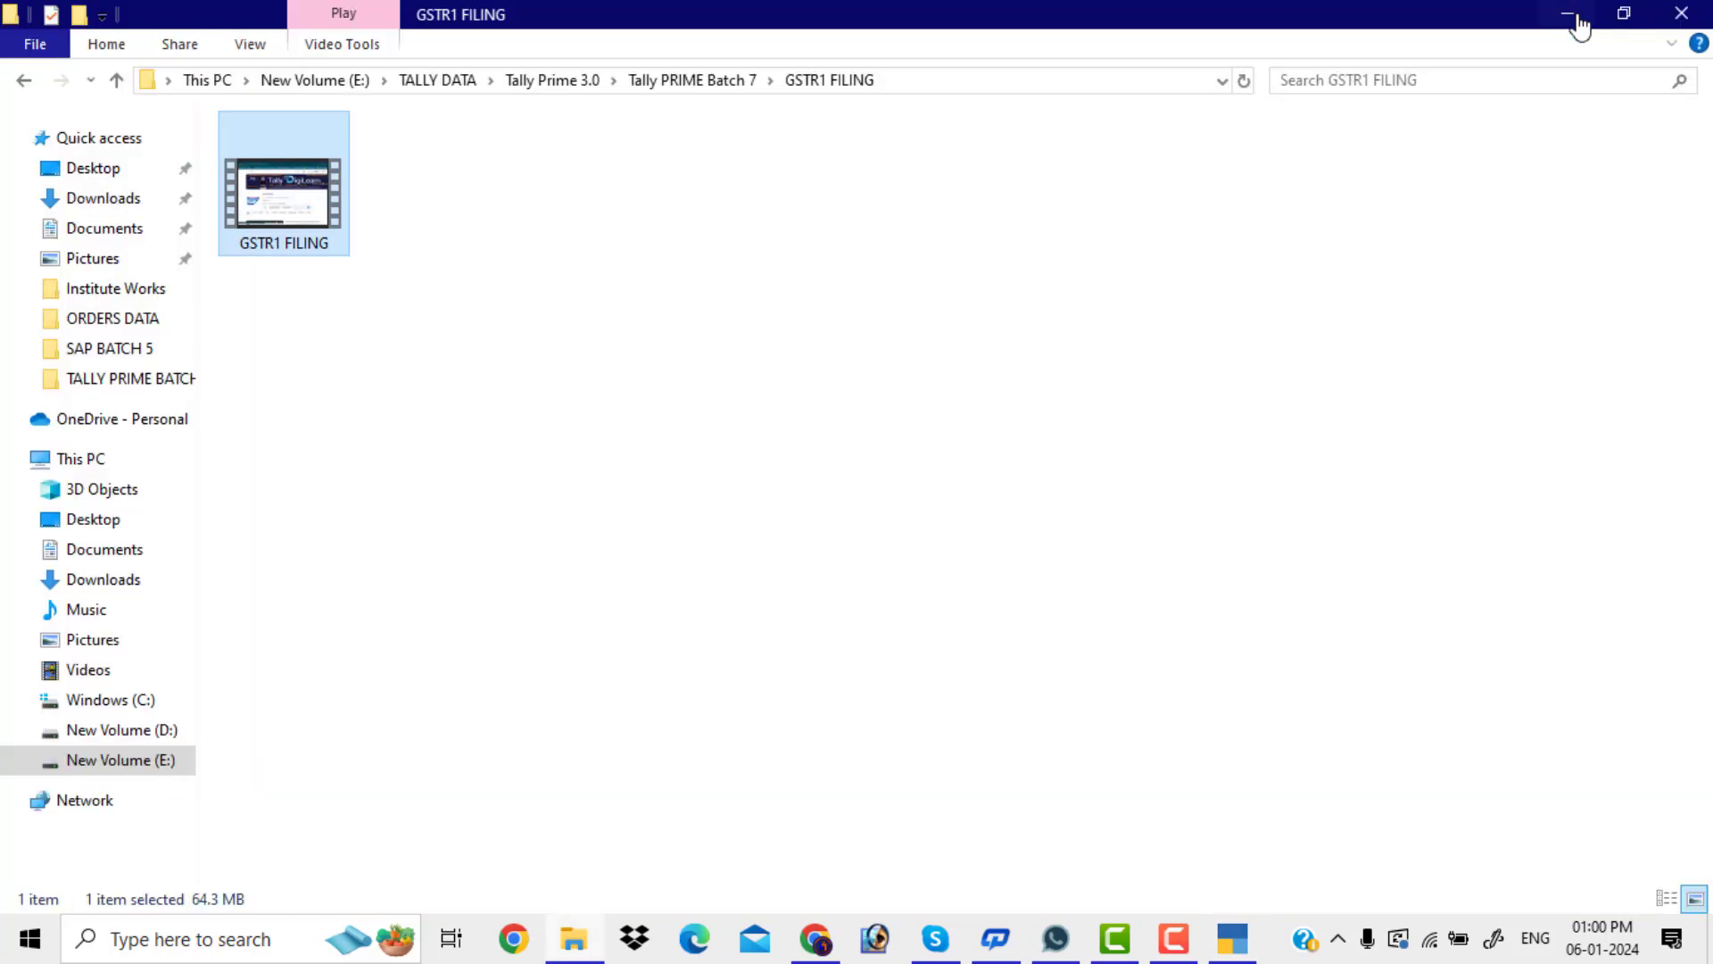
pyautogui.click(1572, 18)
pyautogui.rightClick(568, 118)
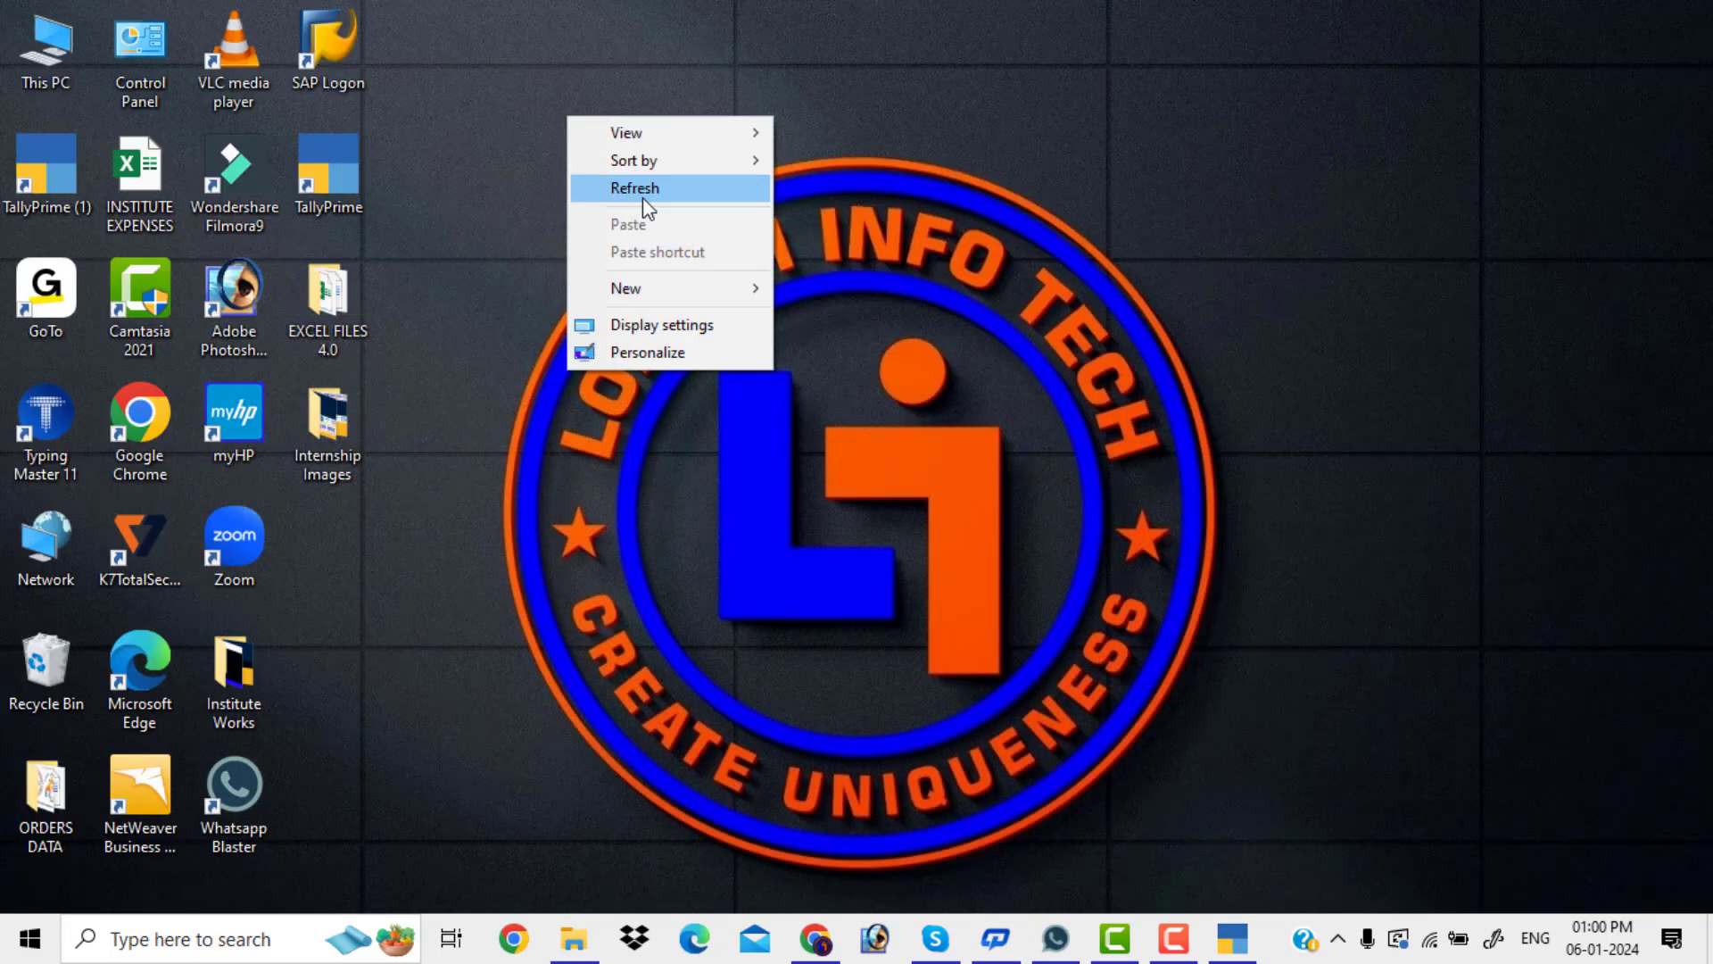
pyautogui.moveTo(750, 288)
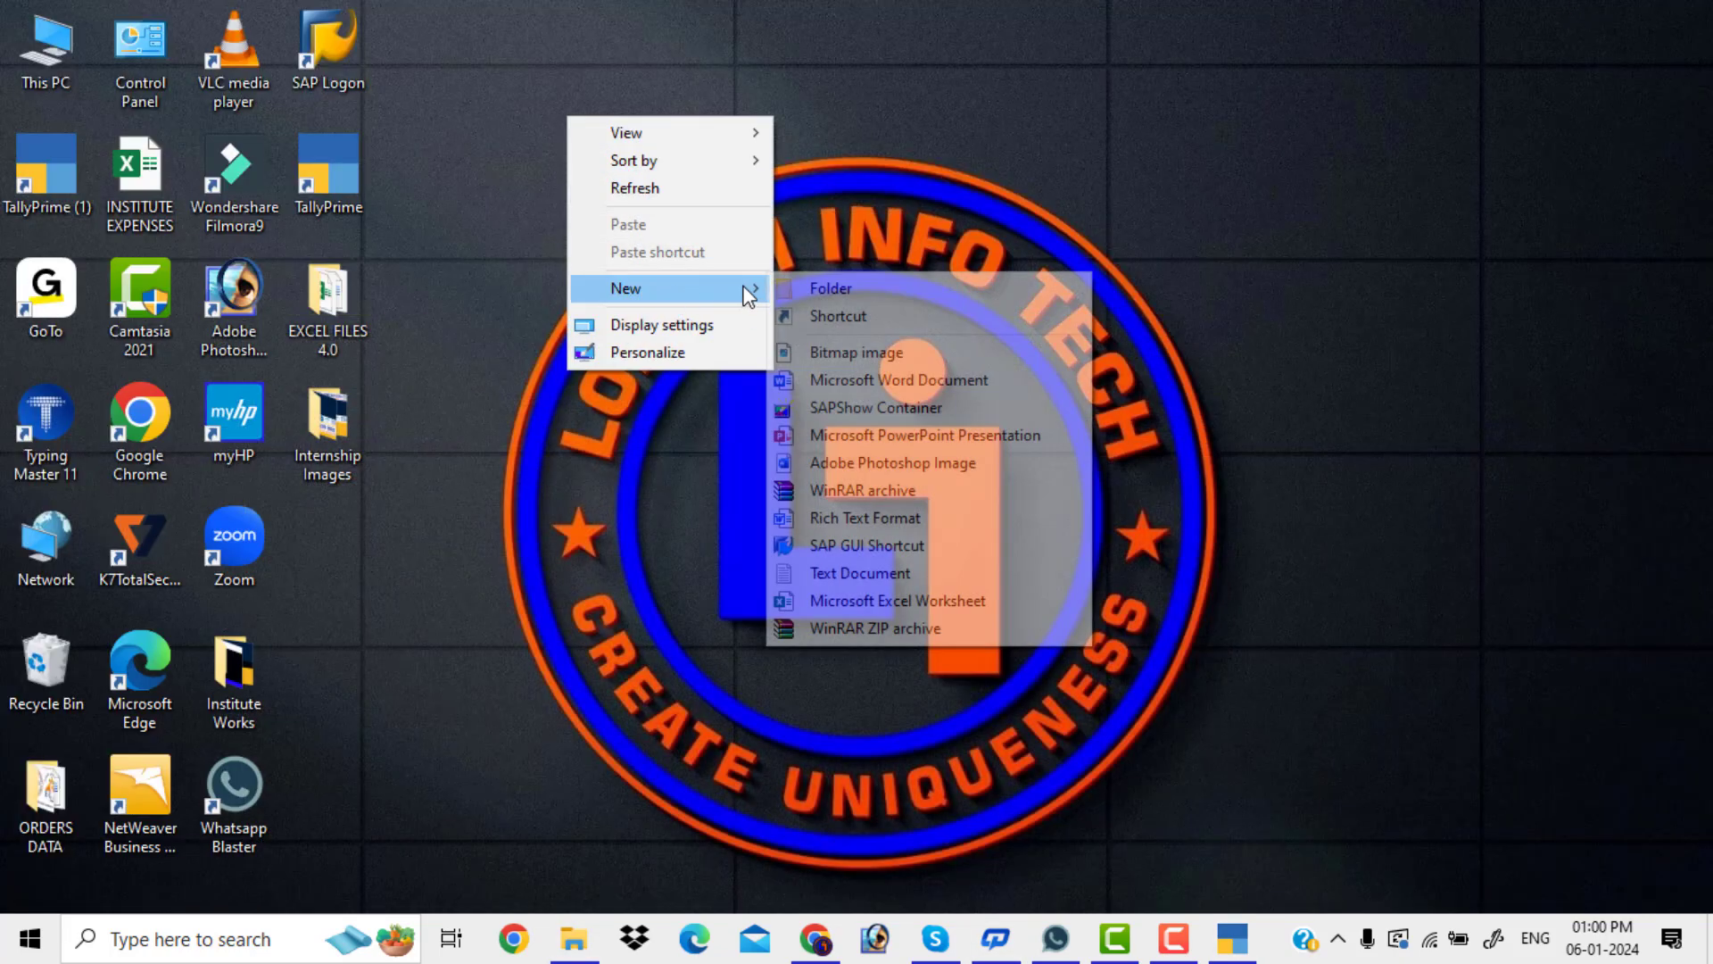
pyautogui.click(806, 288)
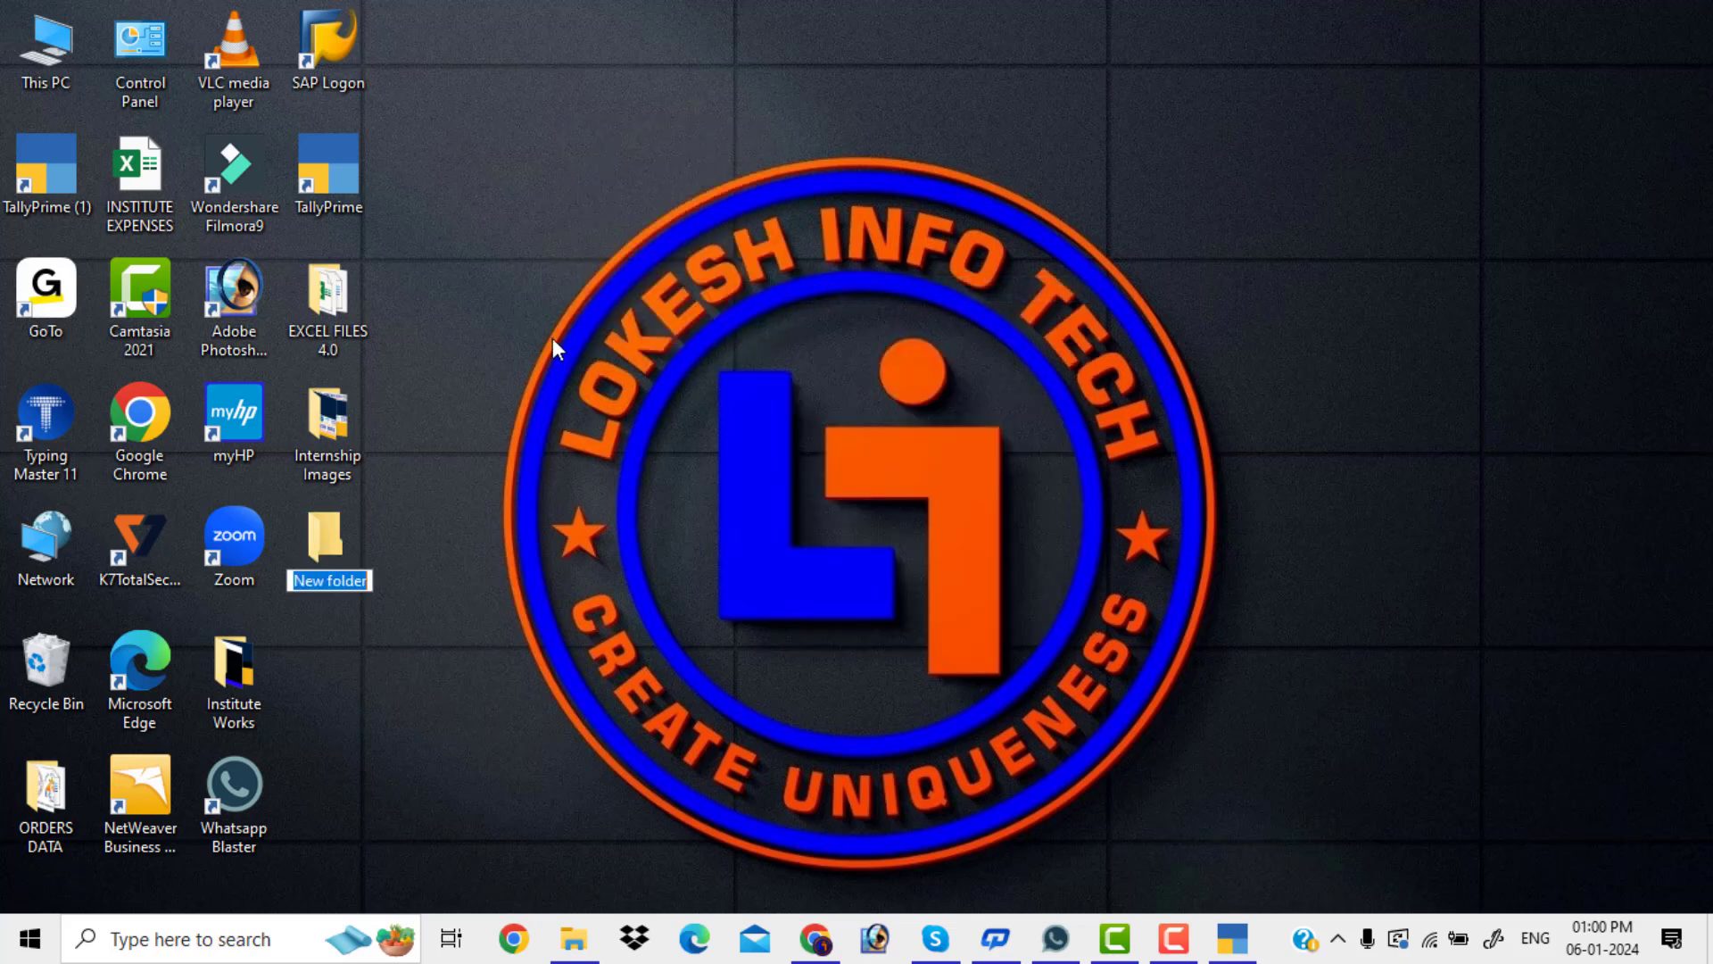
pyautogui.write('de')
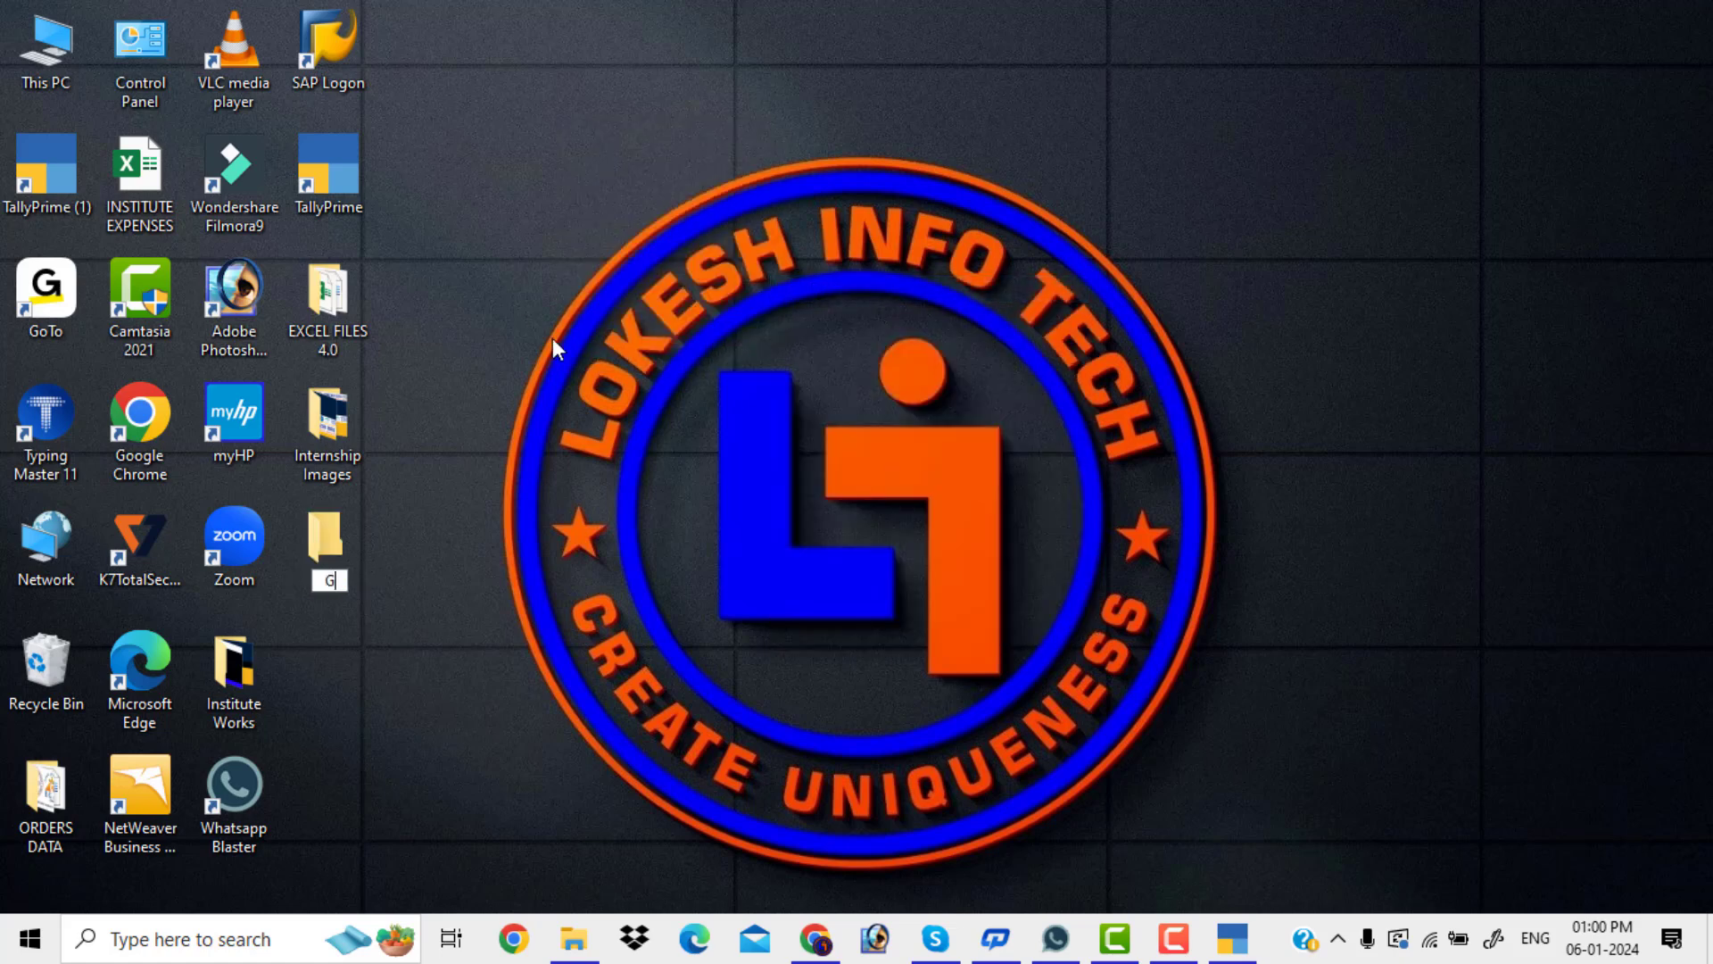
pyautogui.write('t')
pyautogui.press('BackSpace')
pyautogui.press('BackSpace')
pyautogui.write('GS')
pyautogui.press('BackSpace')
pyautogui.press('BackSpace')
pyautogui.write('STR1-DEC')
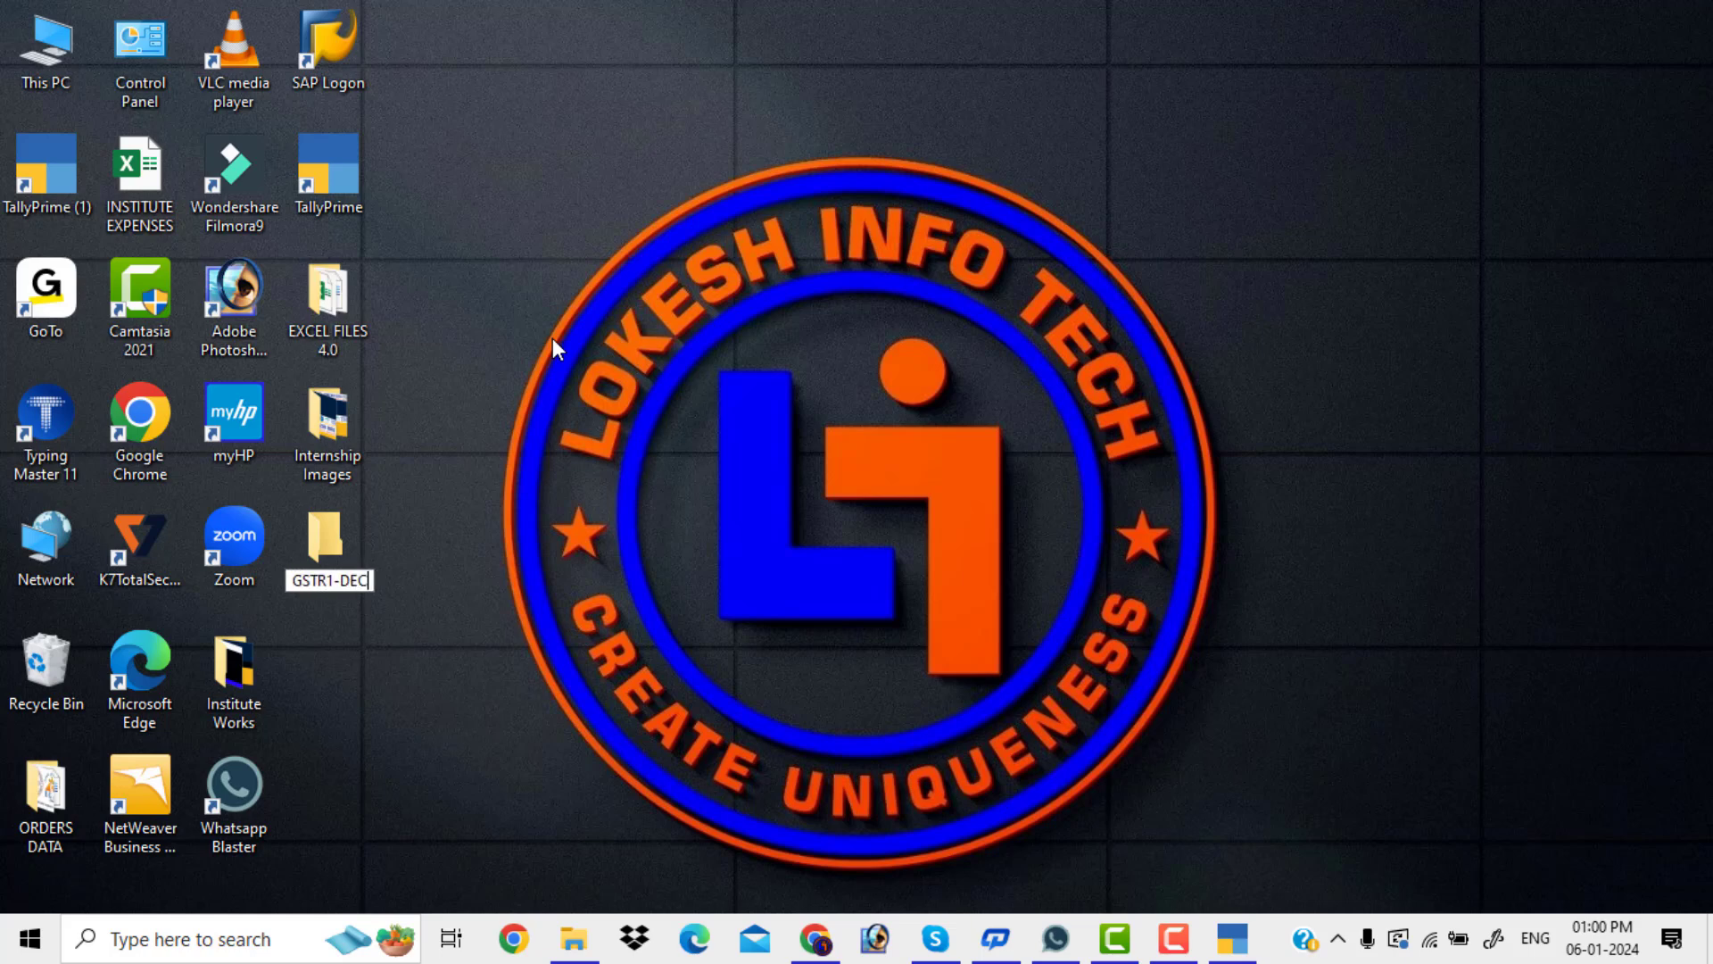
pyautogui.press('Return')
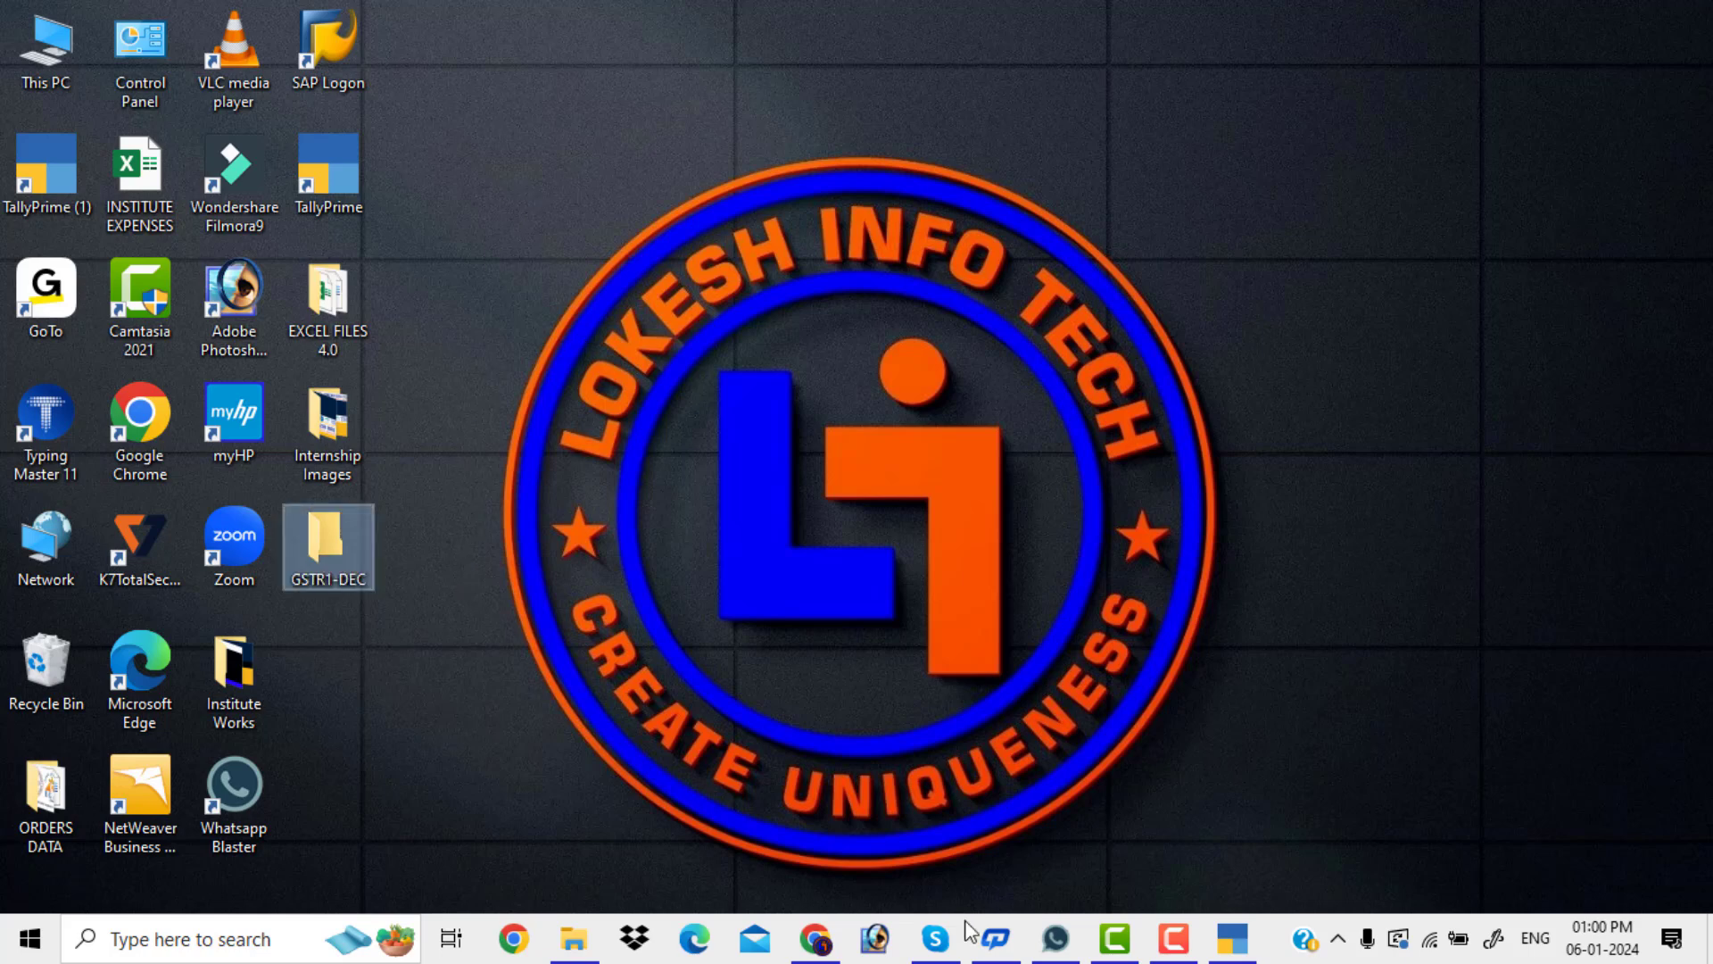
# Bring TallyPrime forward and open the Folder Path setting in the GSTR-1 export configuration
pyautogui.click(1233, 937)
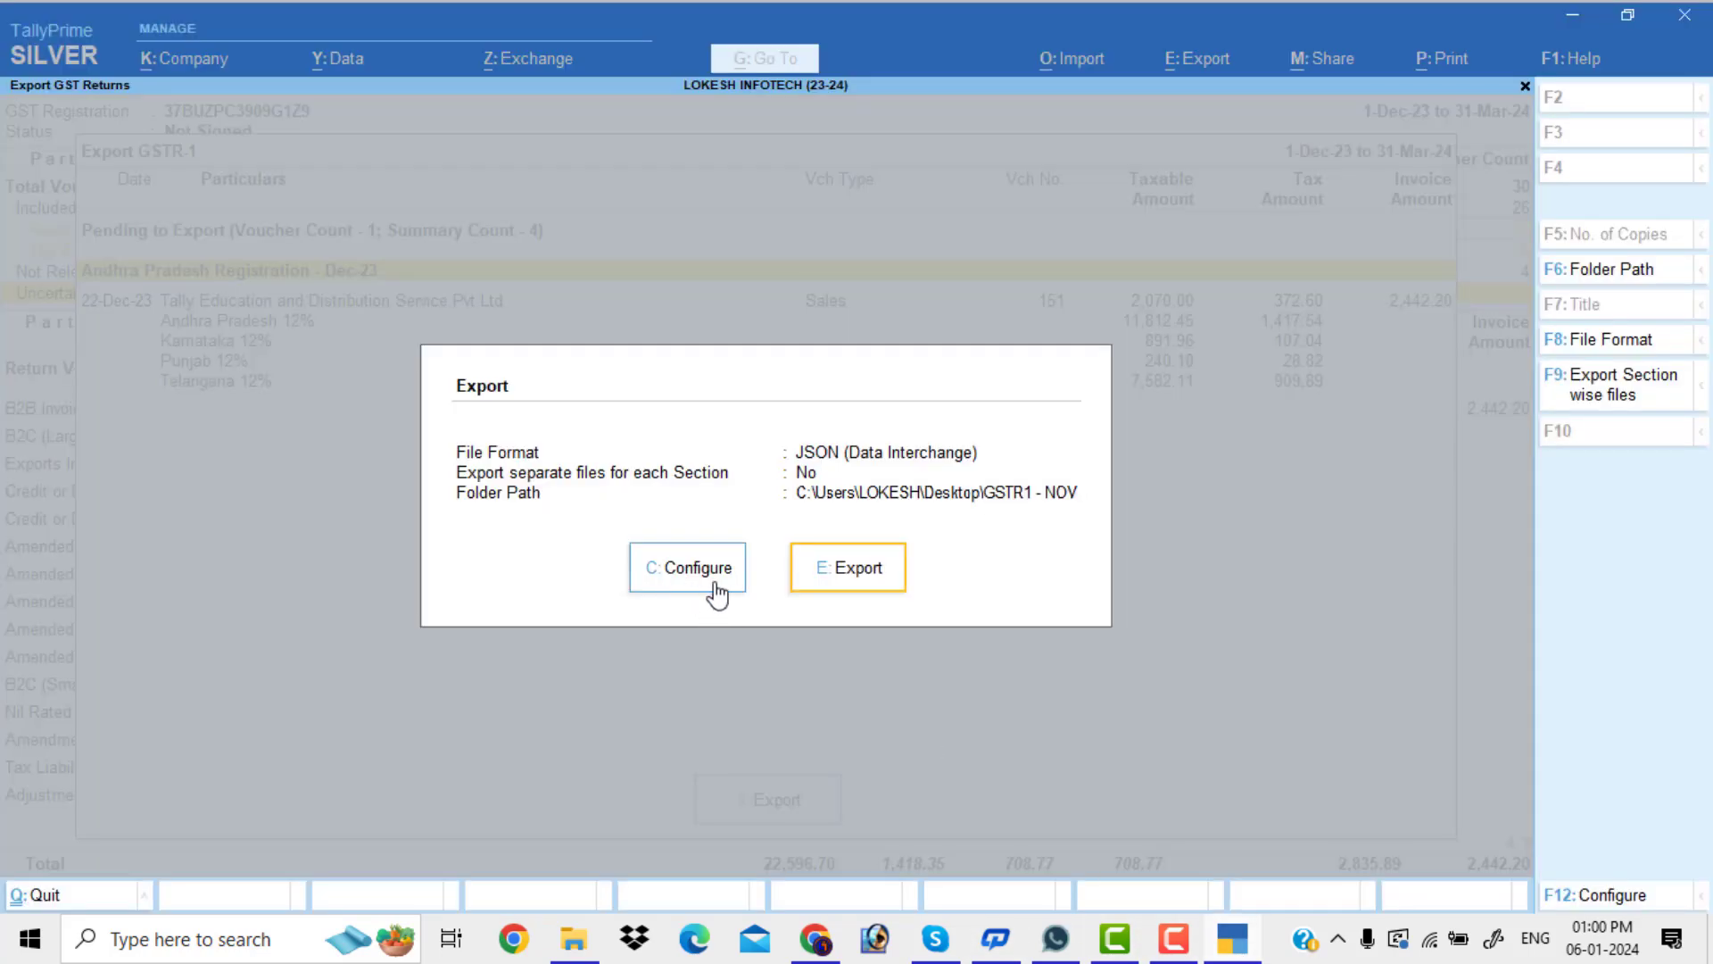
pyautogui.click(716, 589)
pyautogui.press('Down')
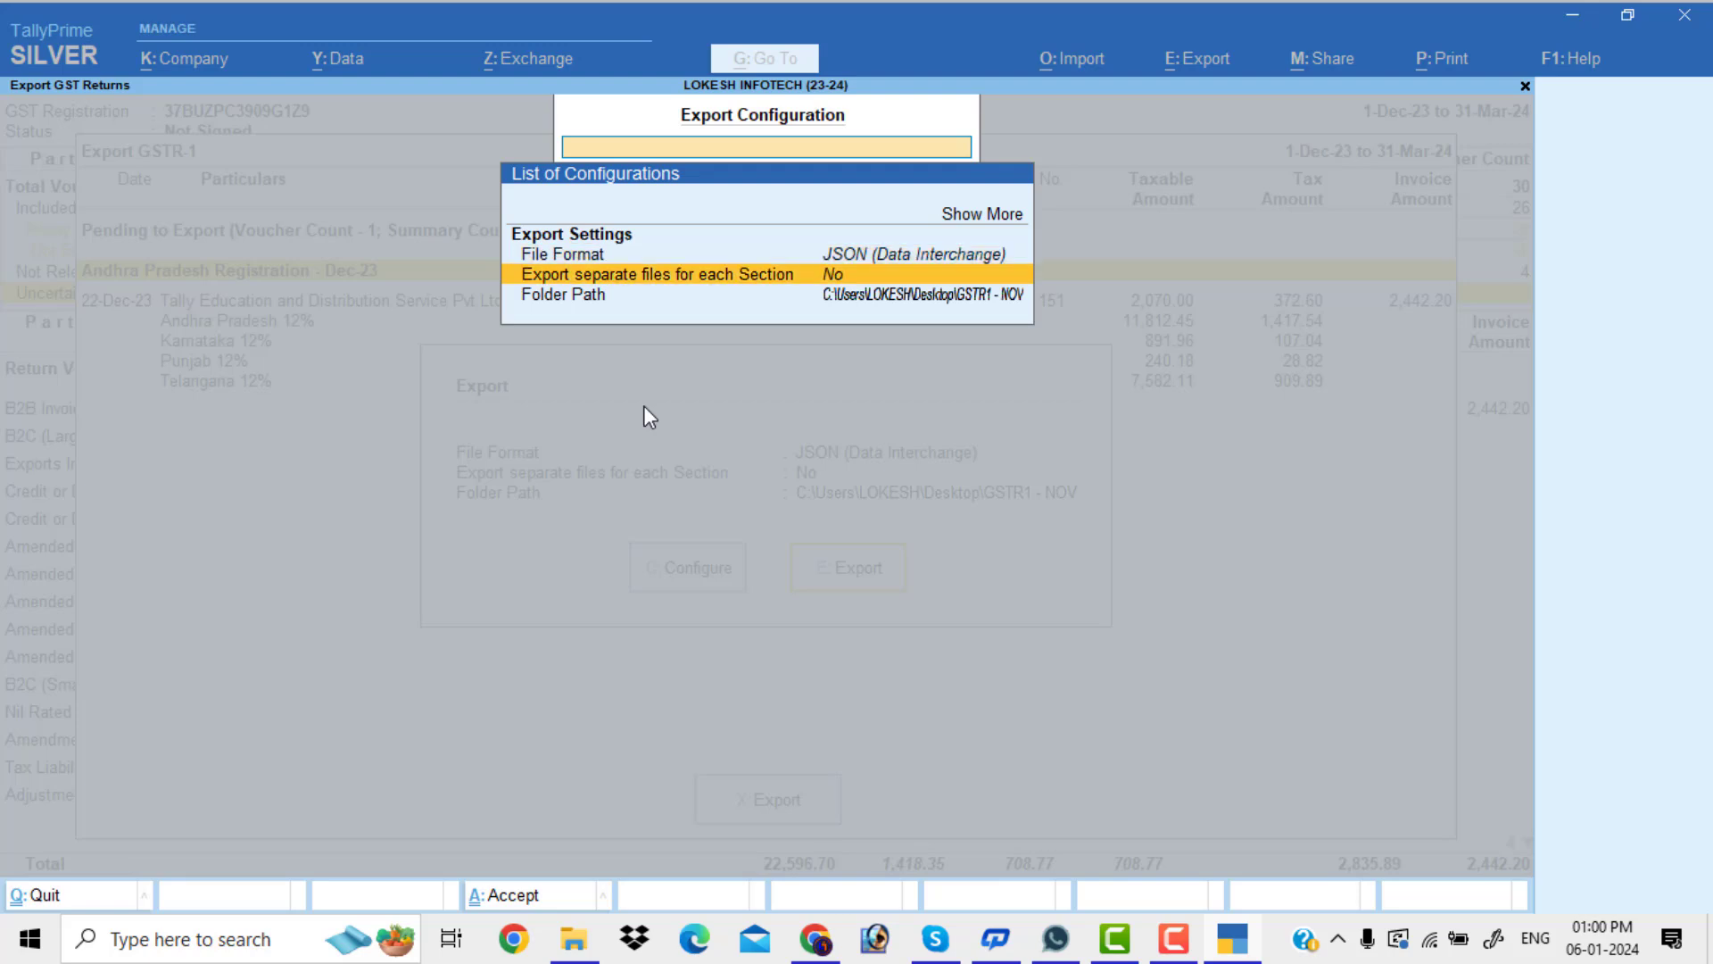
pyautogui.press('Down')
pyautogui.press('Return')
# Browse by drive to Desktop > GSTR1-DEC, accept it as the export folder, and return to Export
pyautogui.press('Up')
pyautogui.press('Return')
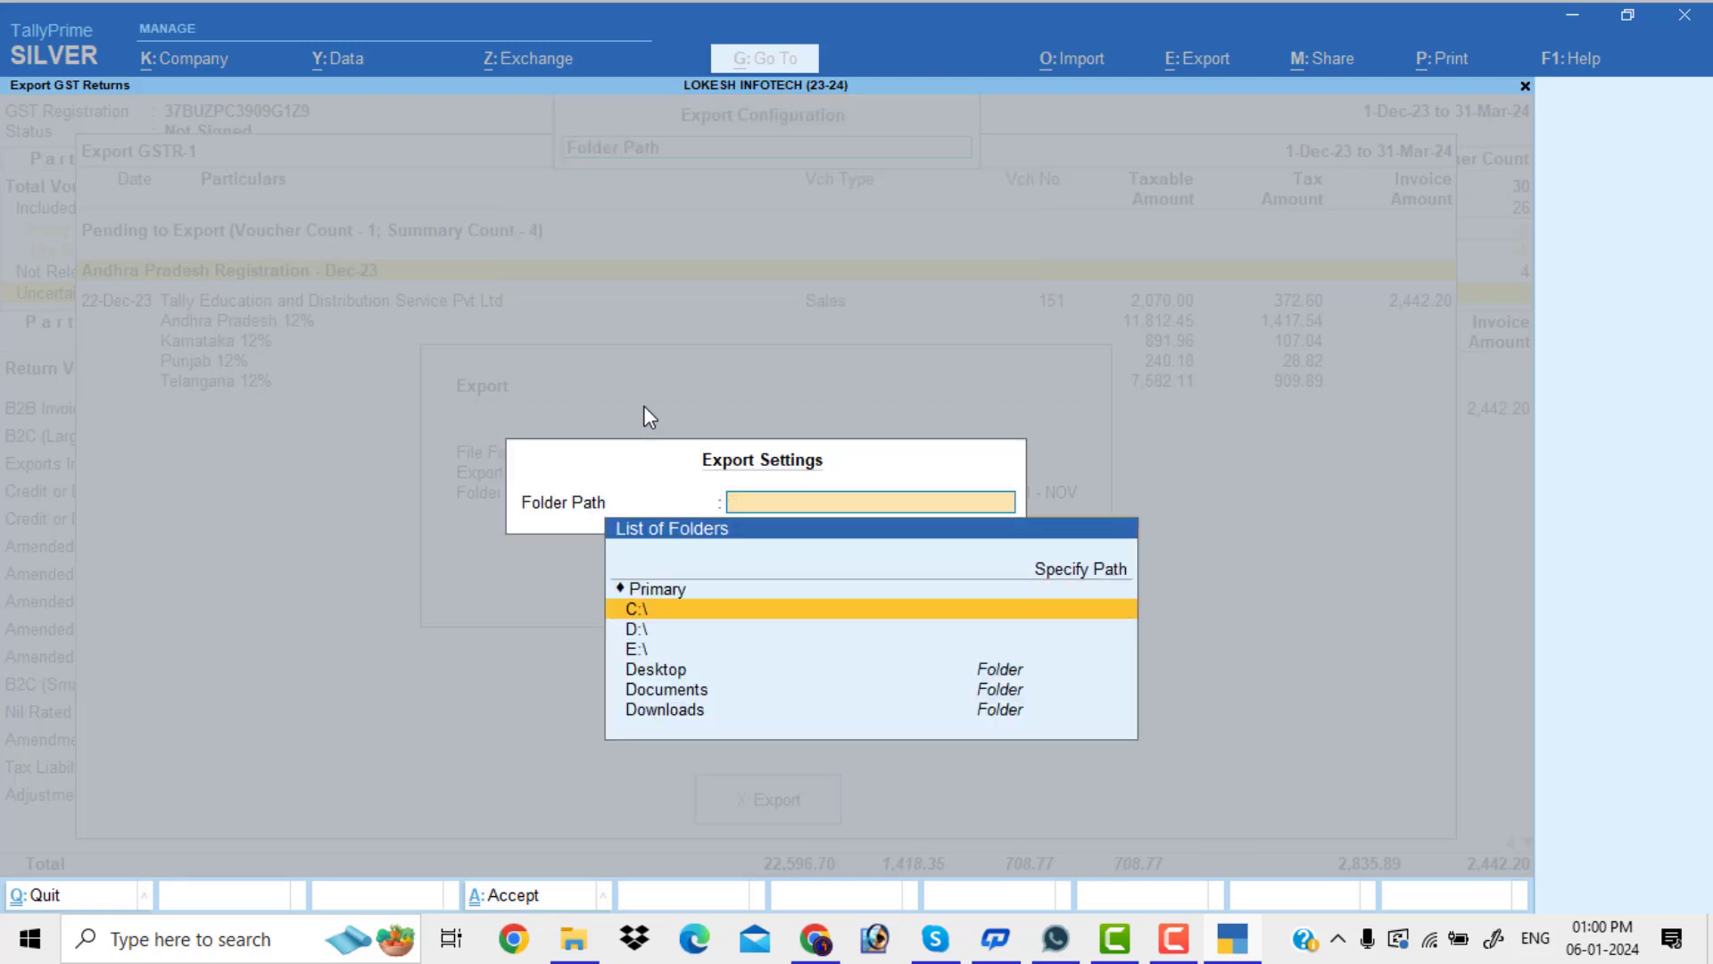
pyautogui.press('Down')
pyautogui.press('Down')
pyautogui.press('Up')
pyautogui.press('Return')
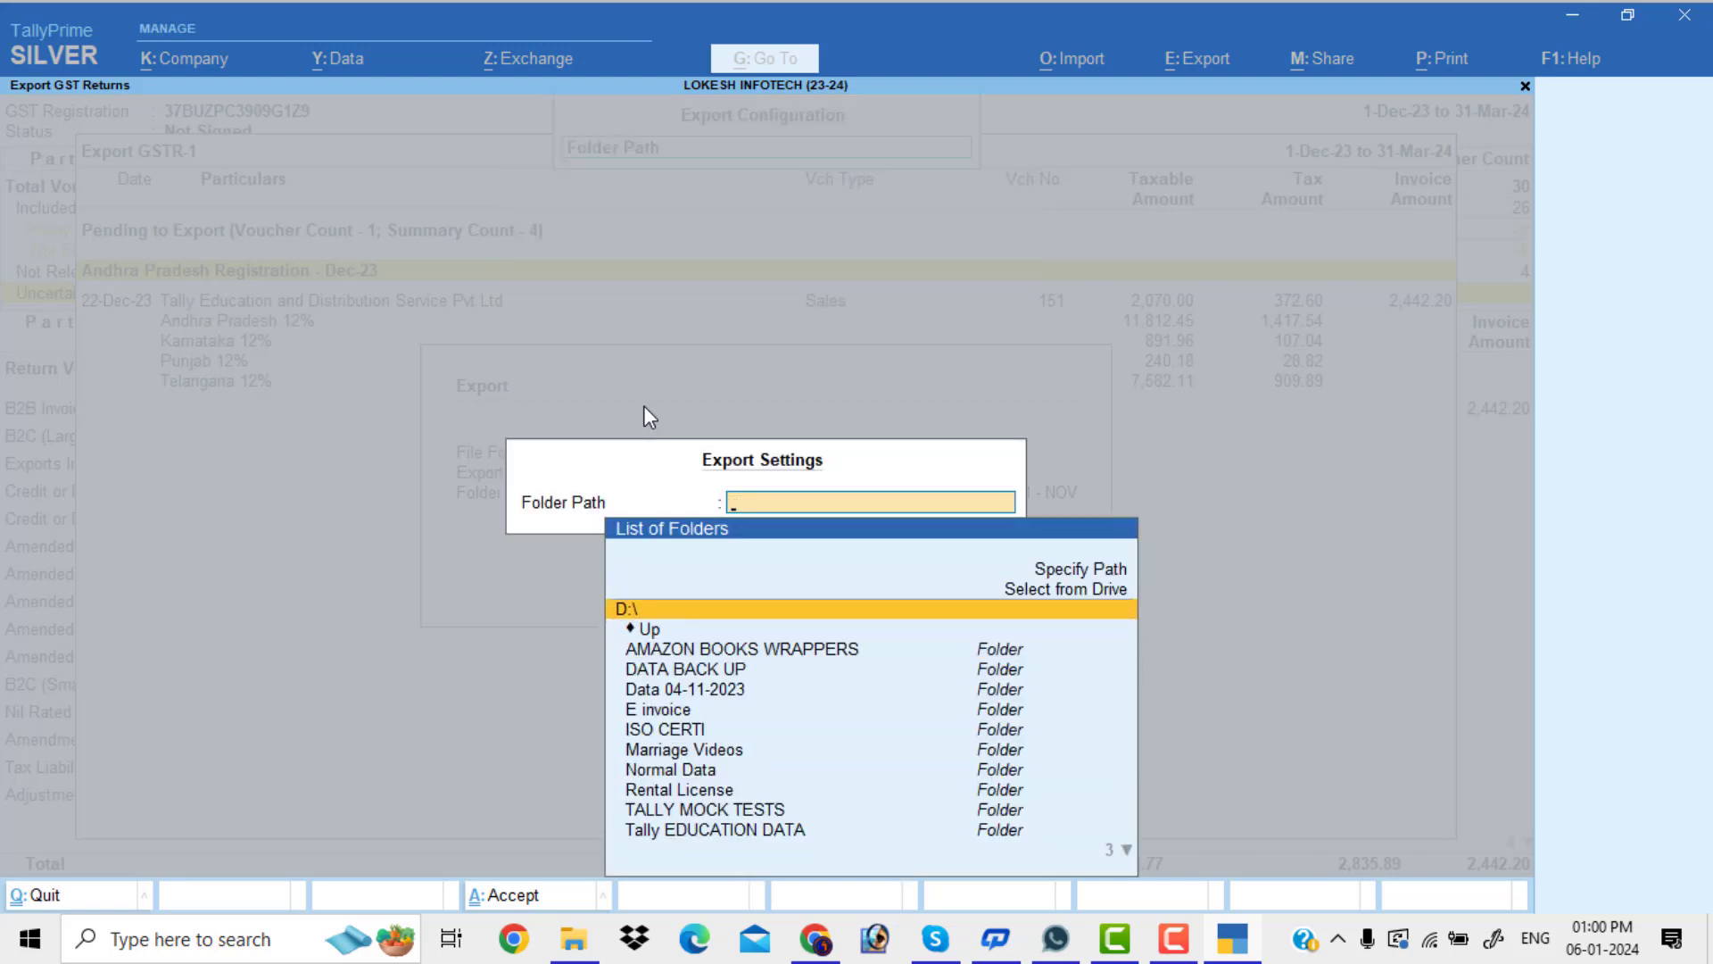
pyautogui.press('Escape')
pyautogui.press('Down')
pyautogui.press('Down')
pyautogui.press('Down')
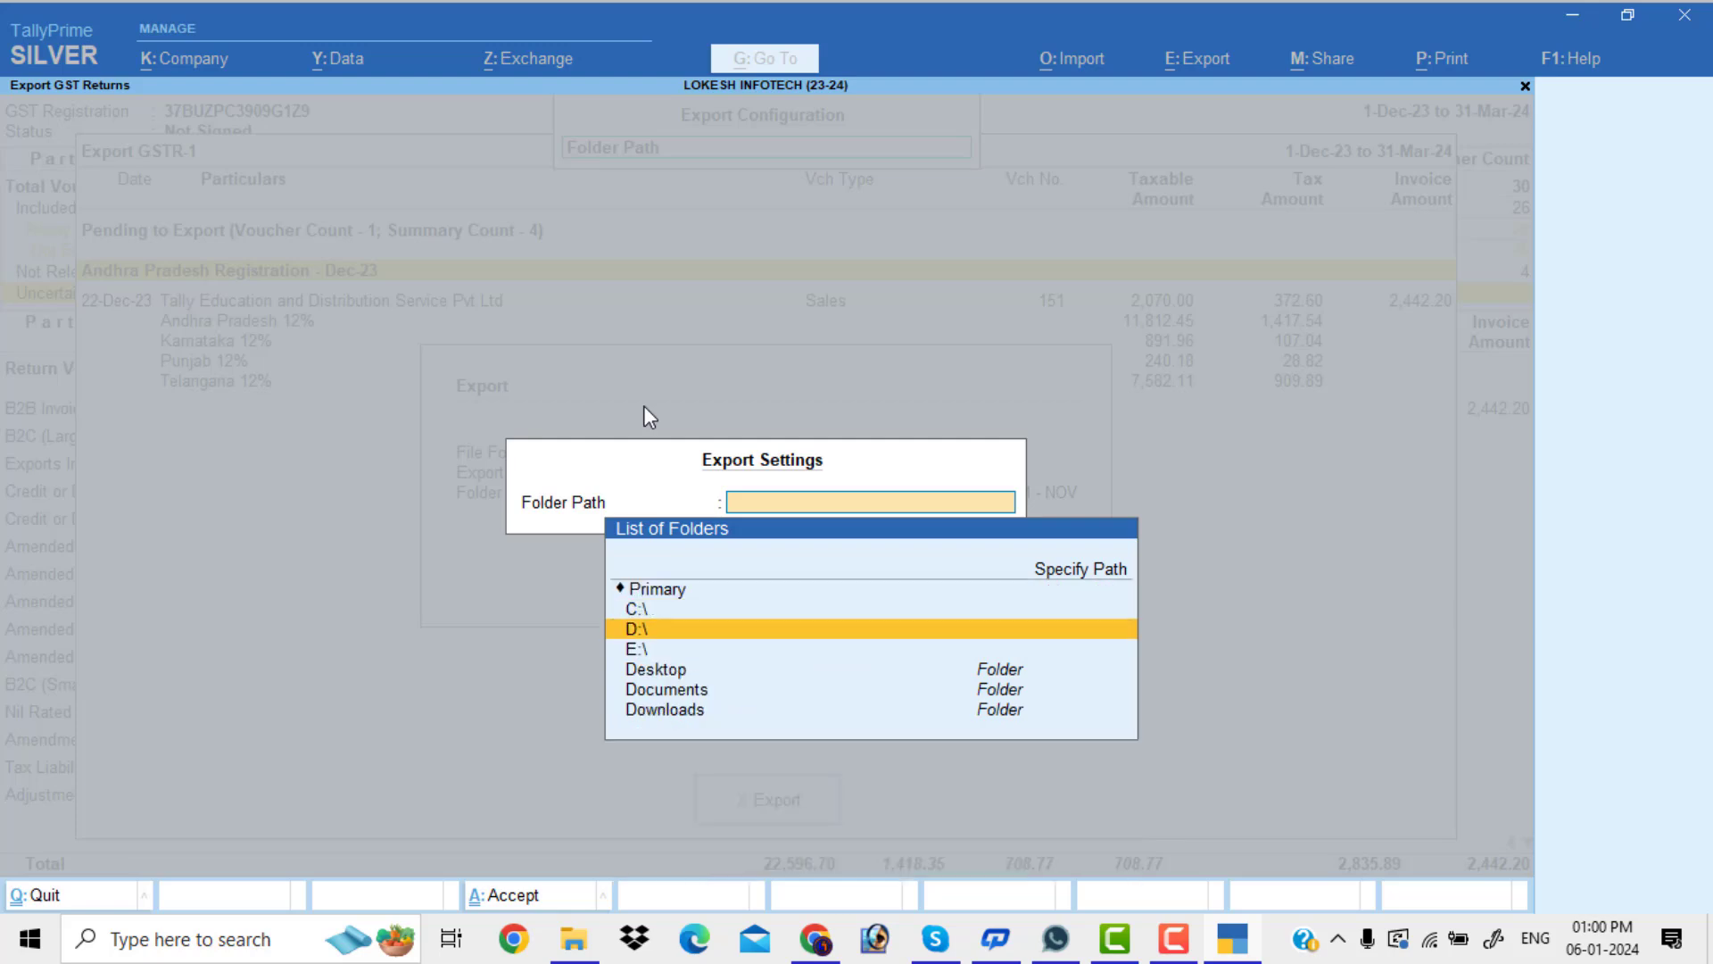
pyautogui.press('Return')
pyautogui.press('Down')
pyautogui.press('Down')
pyautogui.press('Down')
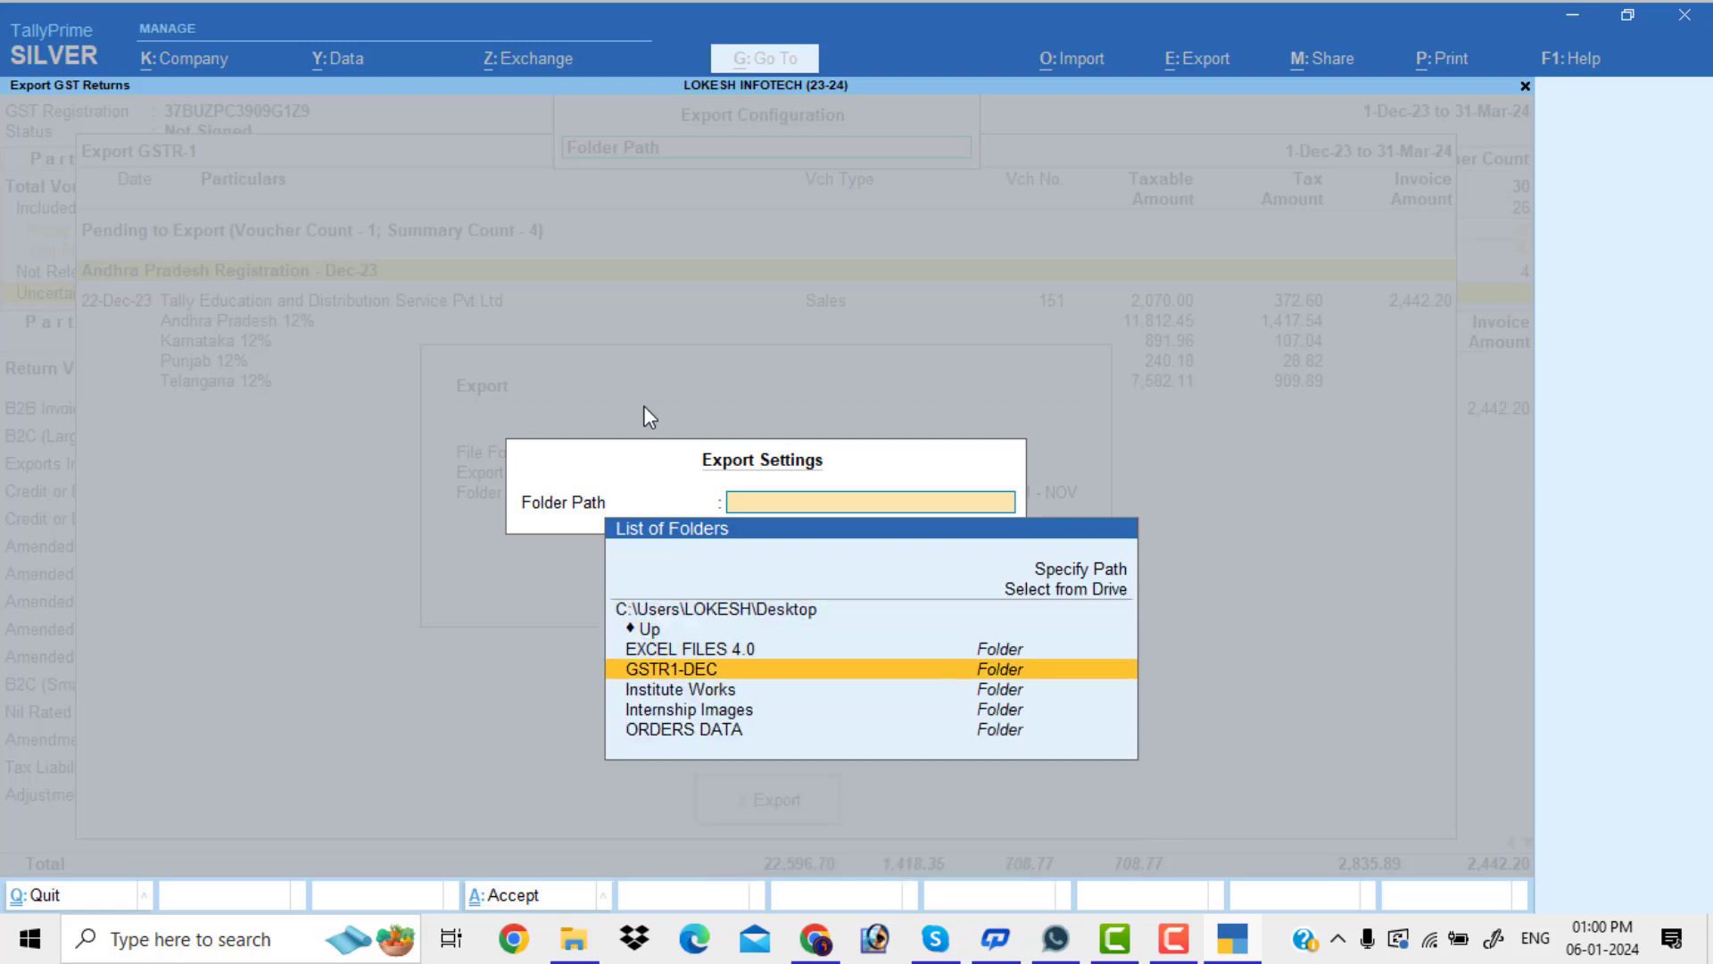
pyautogui.press('Return')
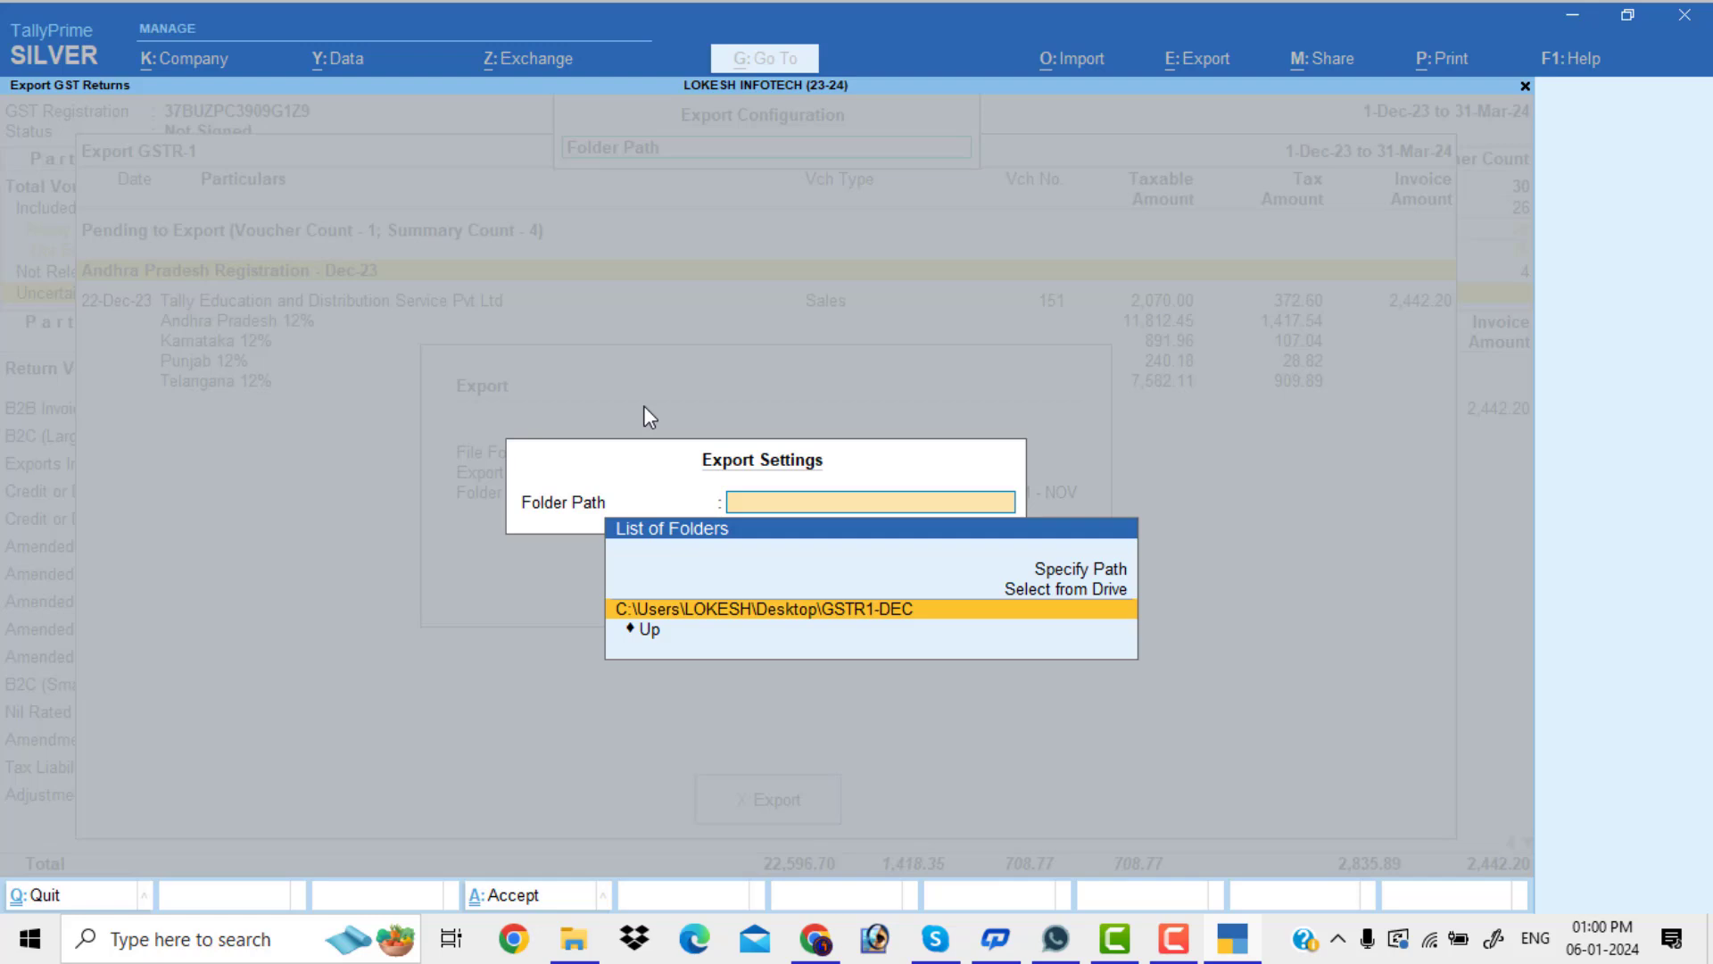
pyautogui.press('Return')
pyautogui.hotkey('ctrl', 'a')
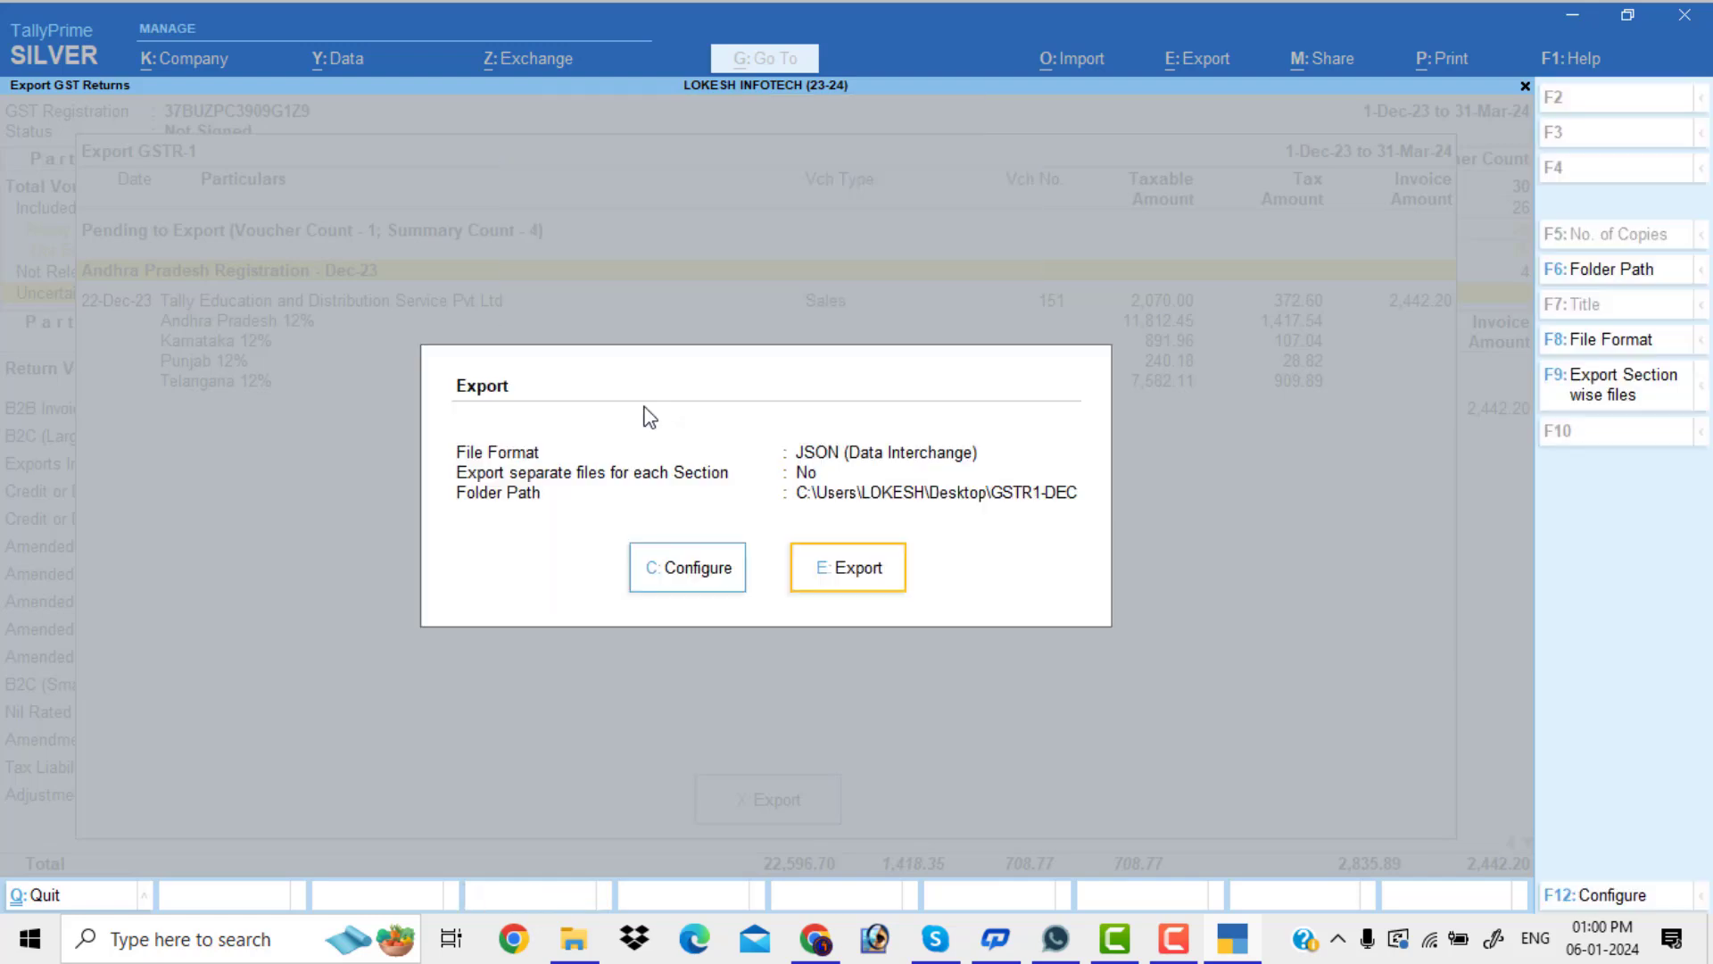
# Export the GSTR-1 JSON, confirm the 644-byte file in GSTR1-DEC, then return to the portal
pyautogui.click(882, 582)
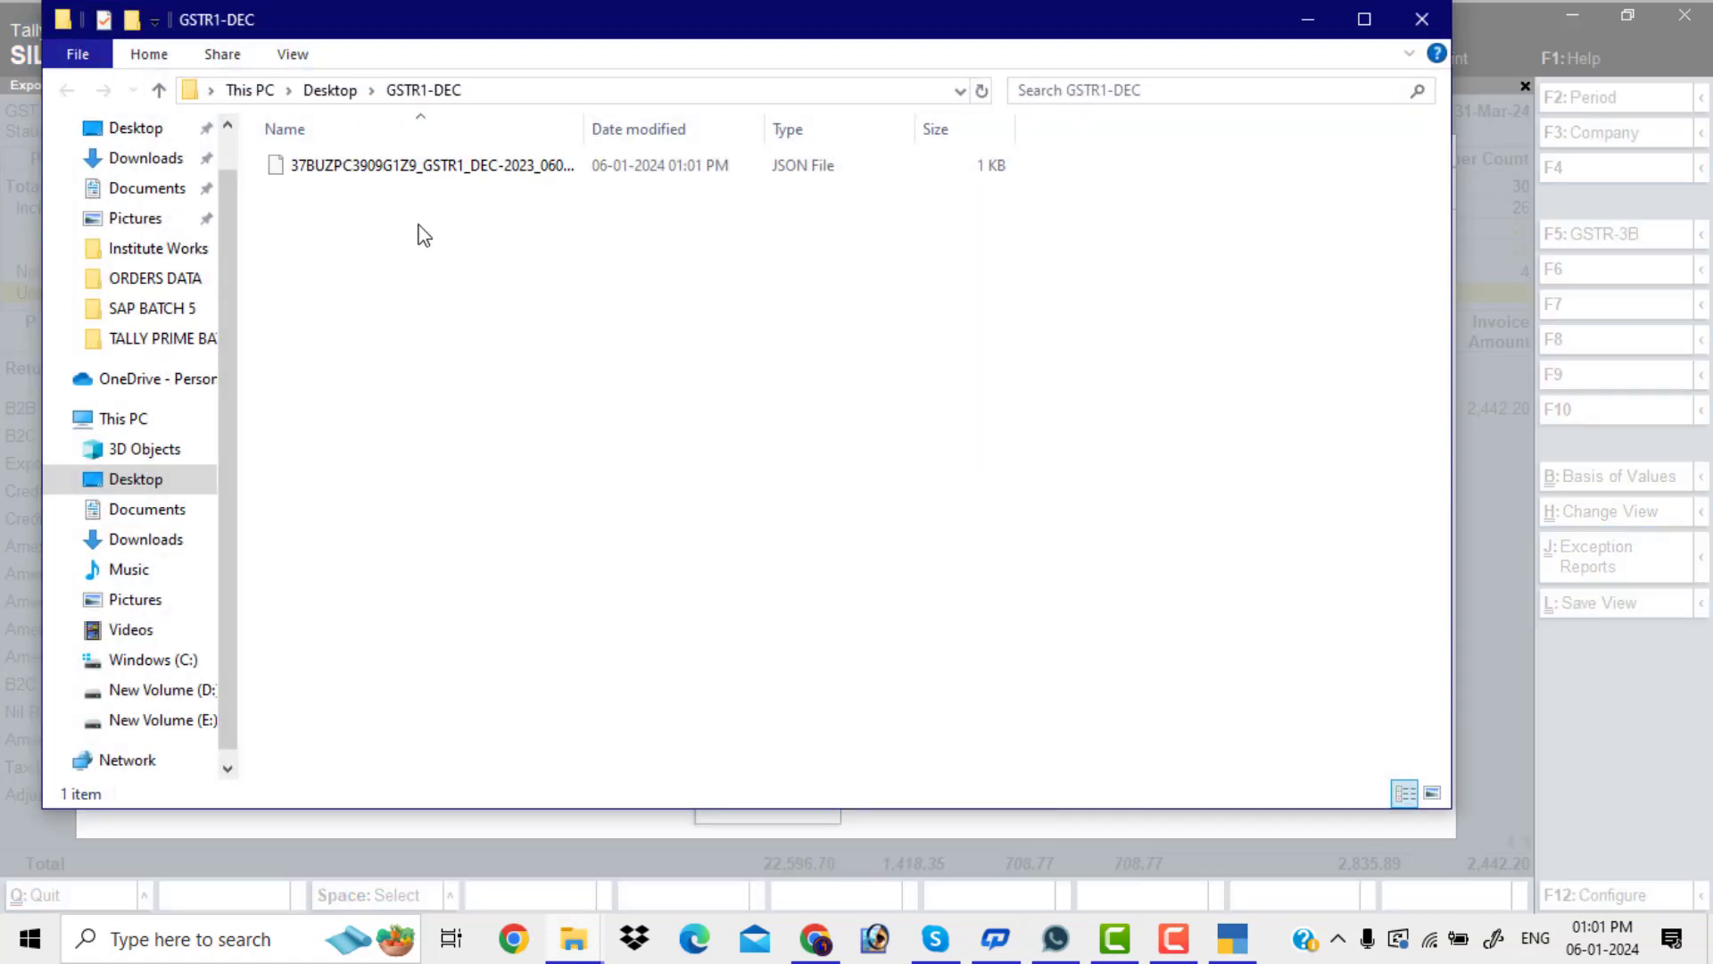
pyautogui.click(431, 172)
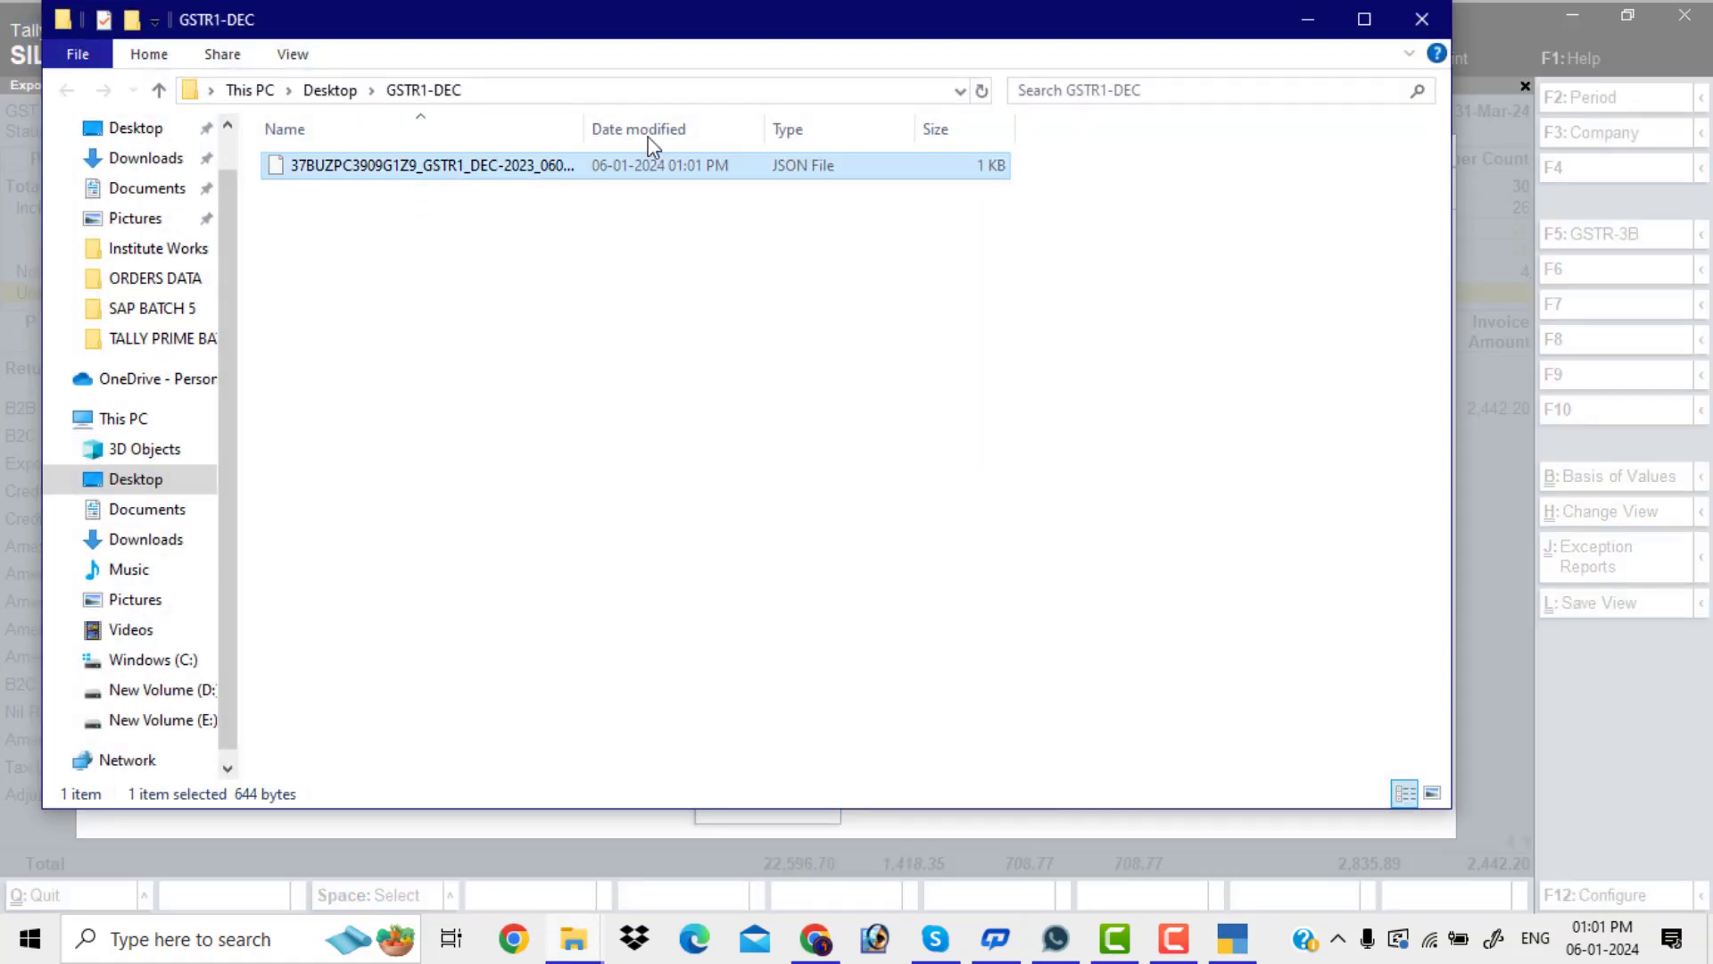
pyautogui.click(1363, 19)
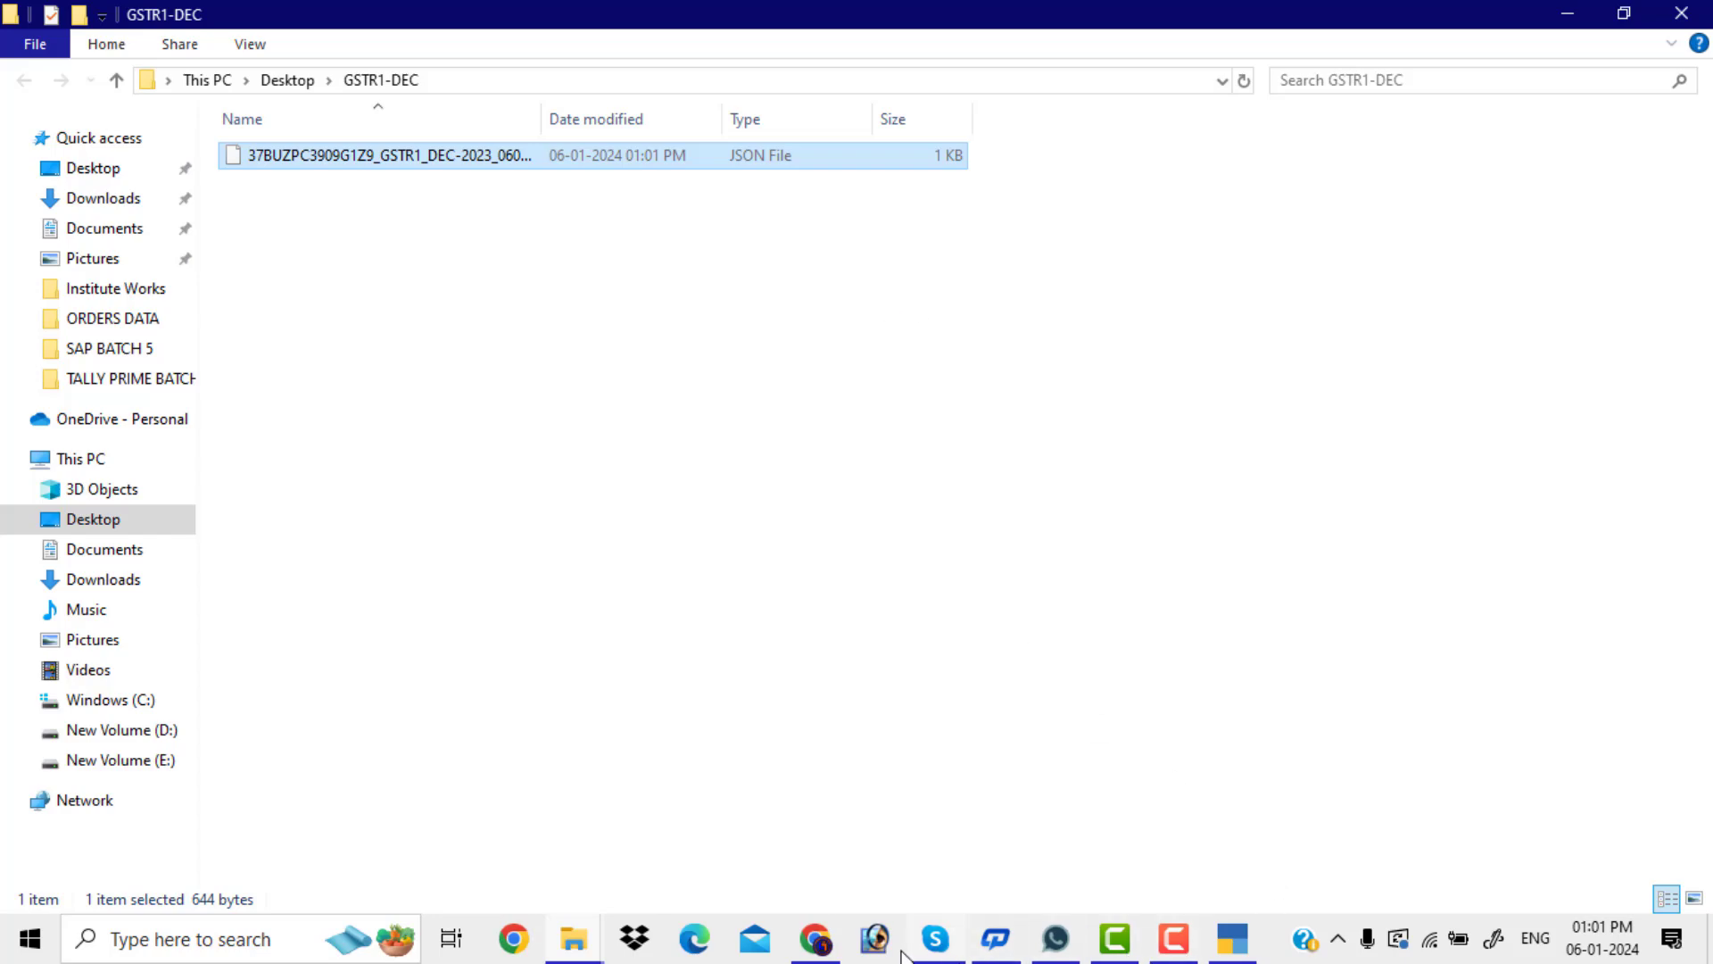
pyautogui.click(818, 941)
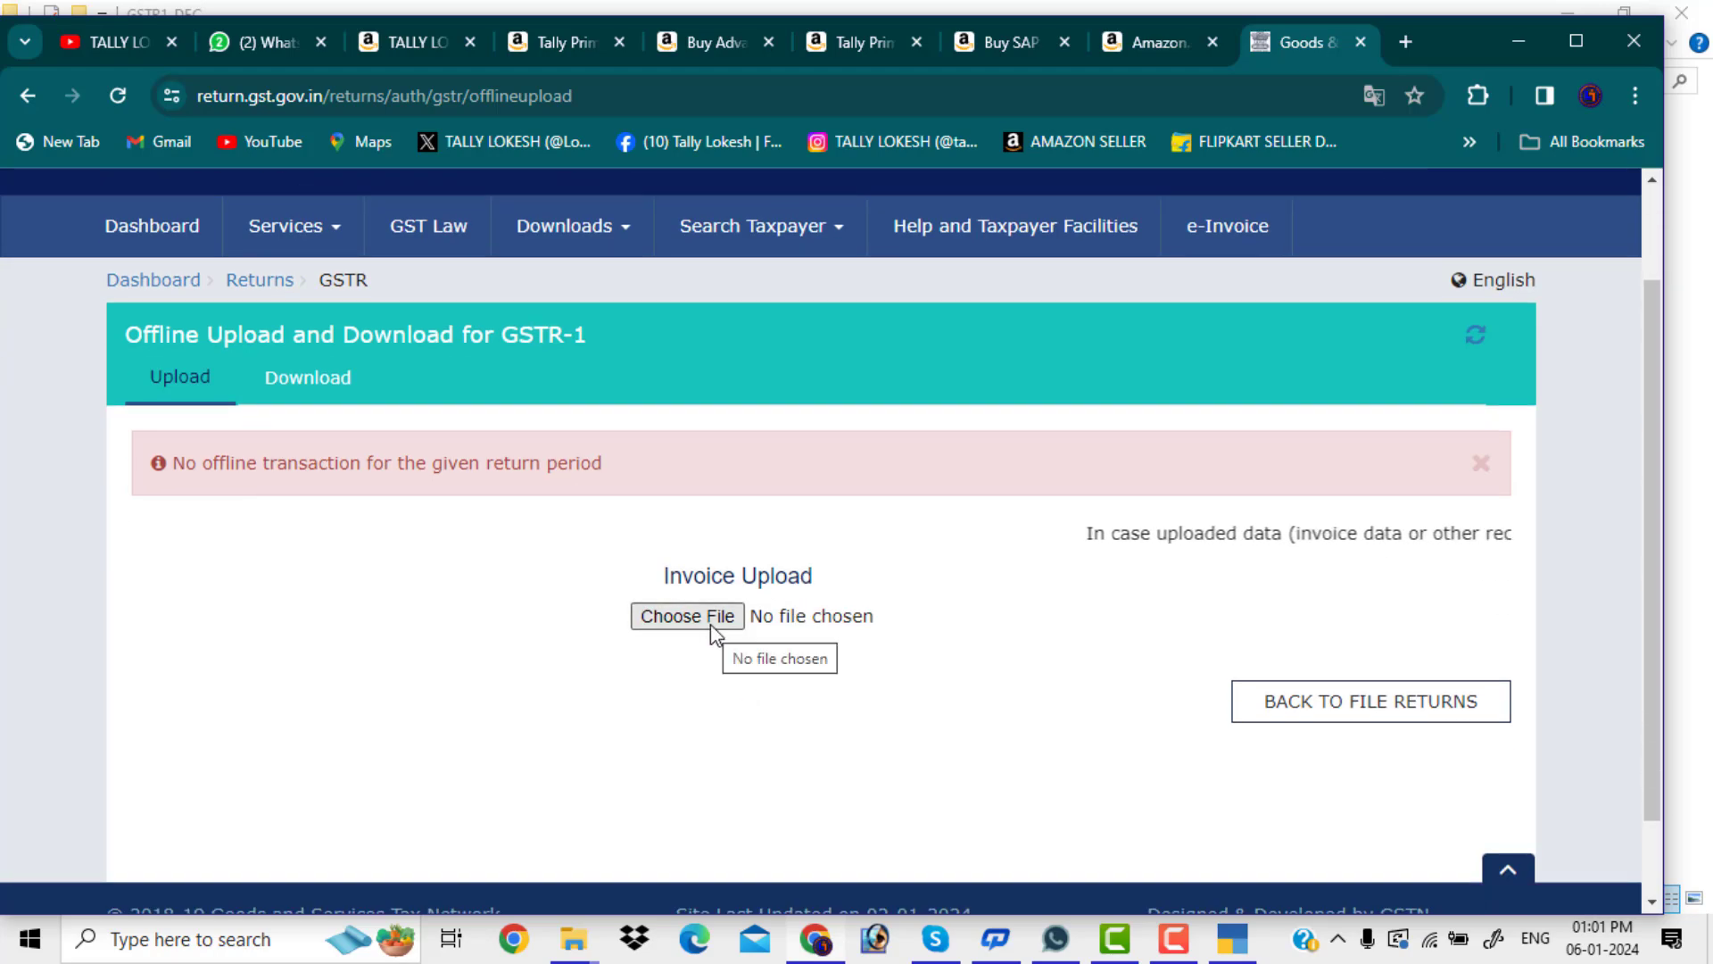
# Upload the JSON from Desktop > GSTR1-DEC and confirm upload history lists it as In-Progress
pyautogui.click(711, 622)
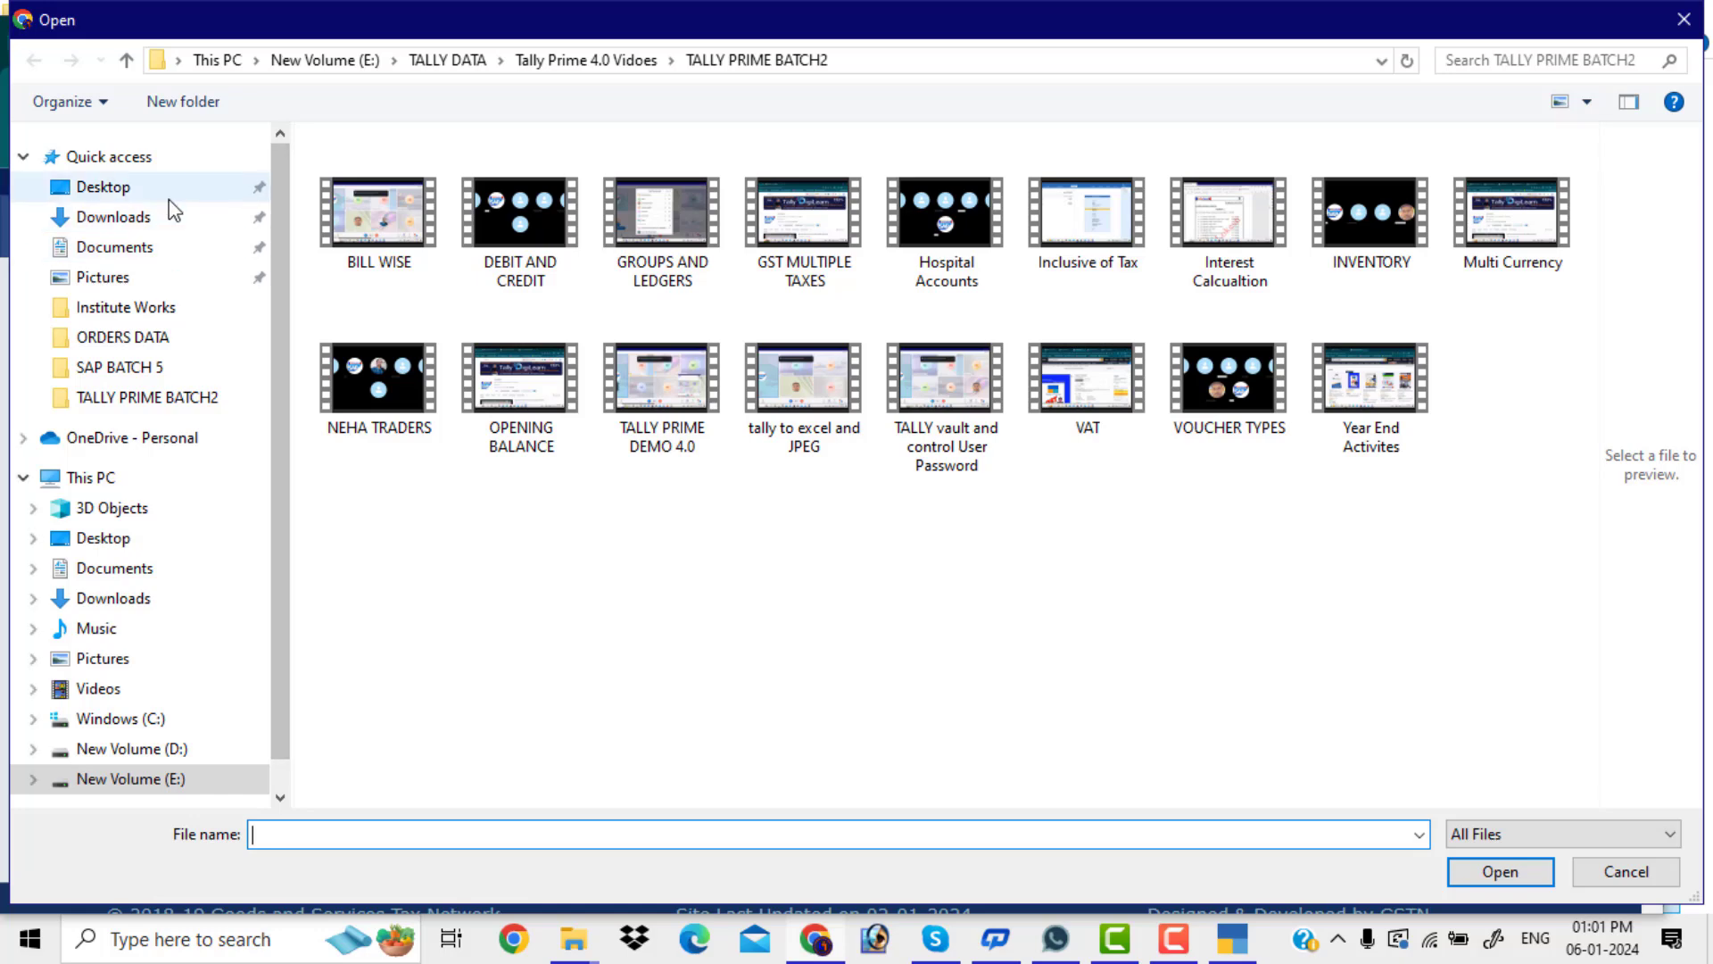
pyautogui.click(172, 189)
pyautogui.doubleClick(520, 233)
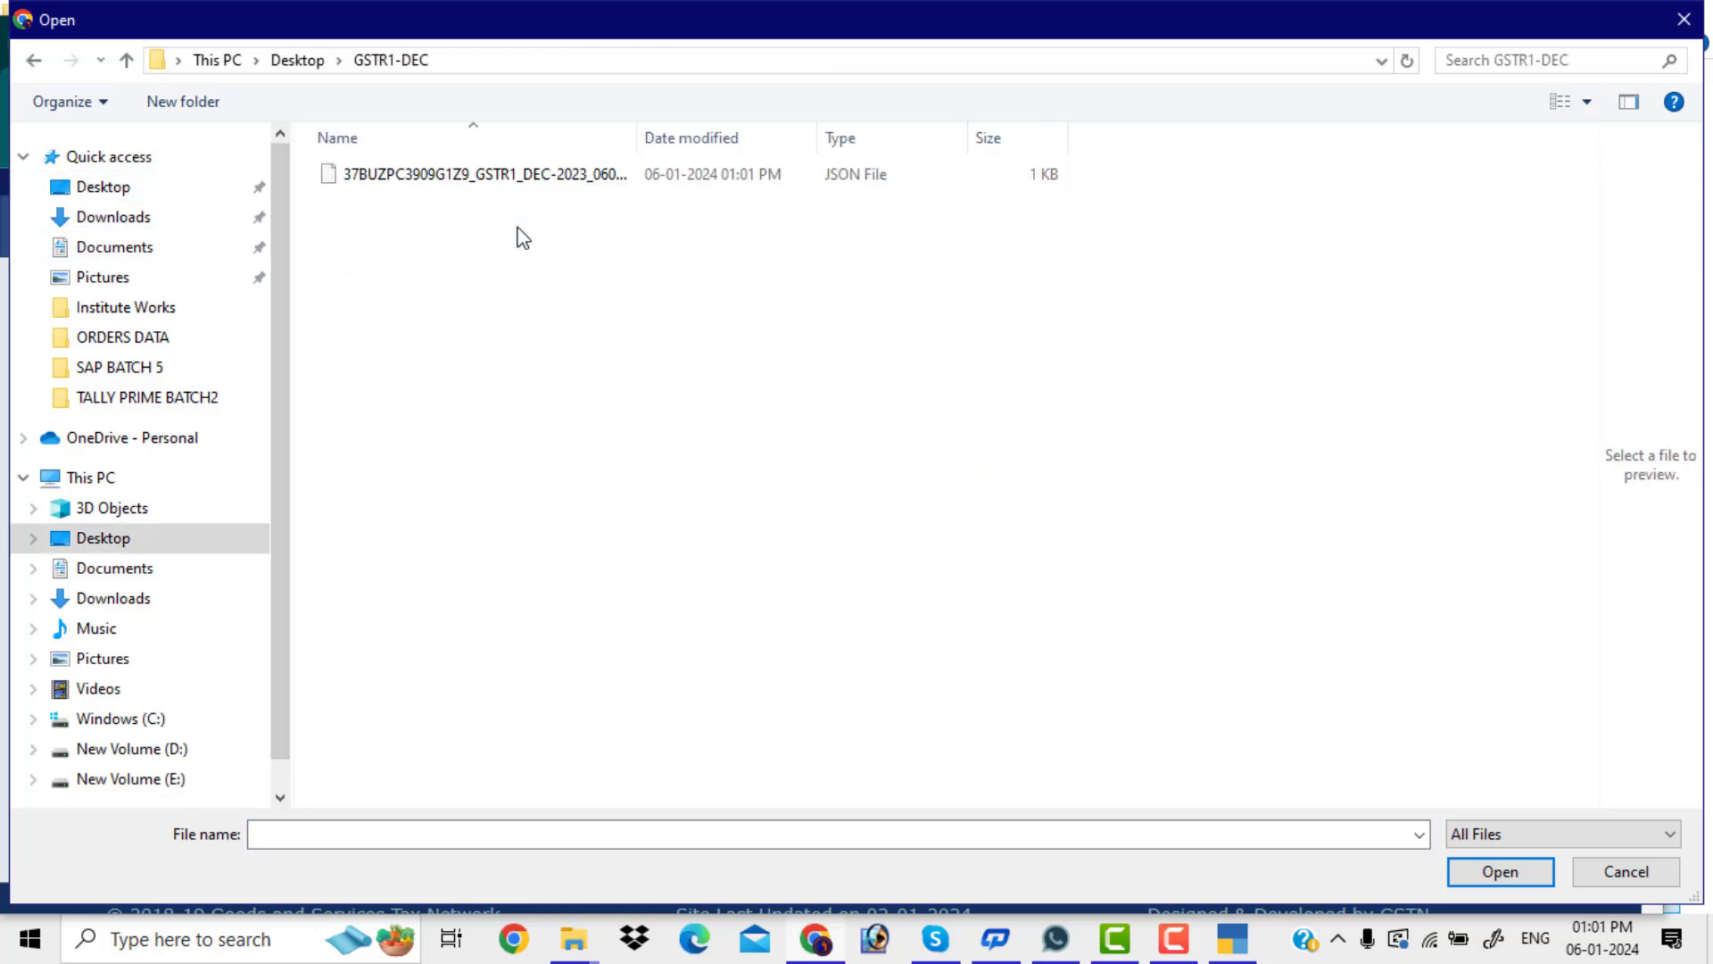
pyautogui.click(460, 184)
pyautogui.click(1507, 879)
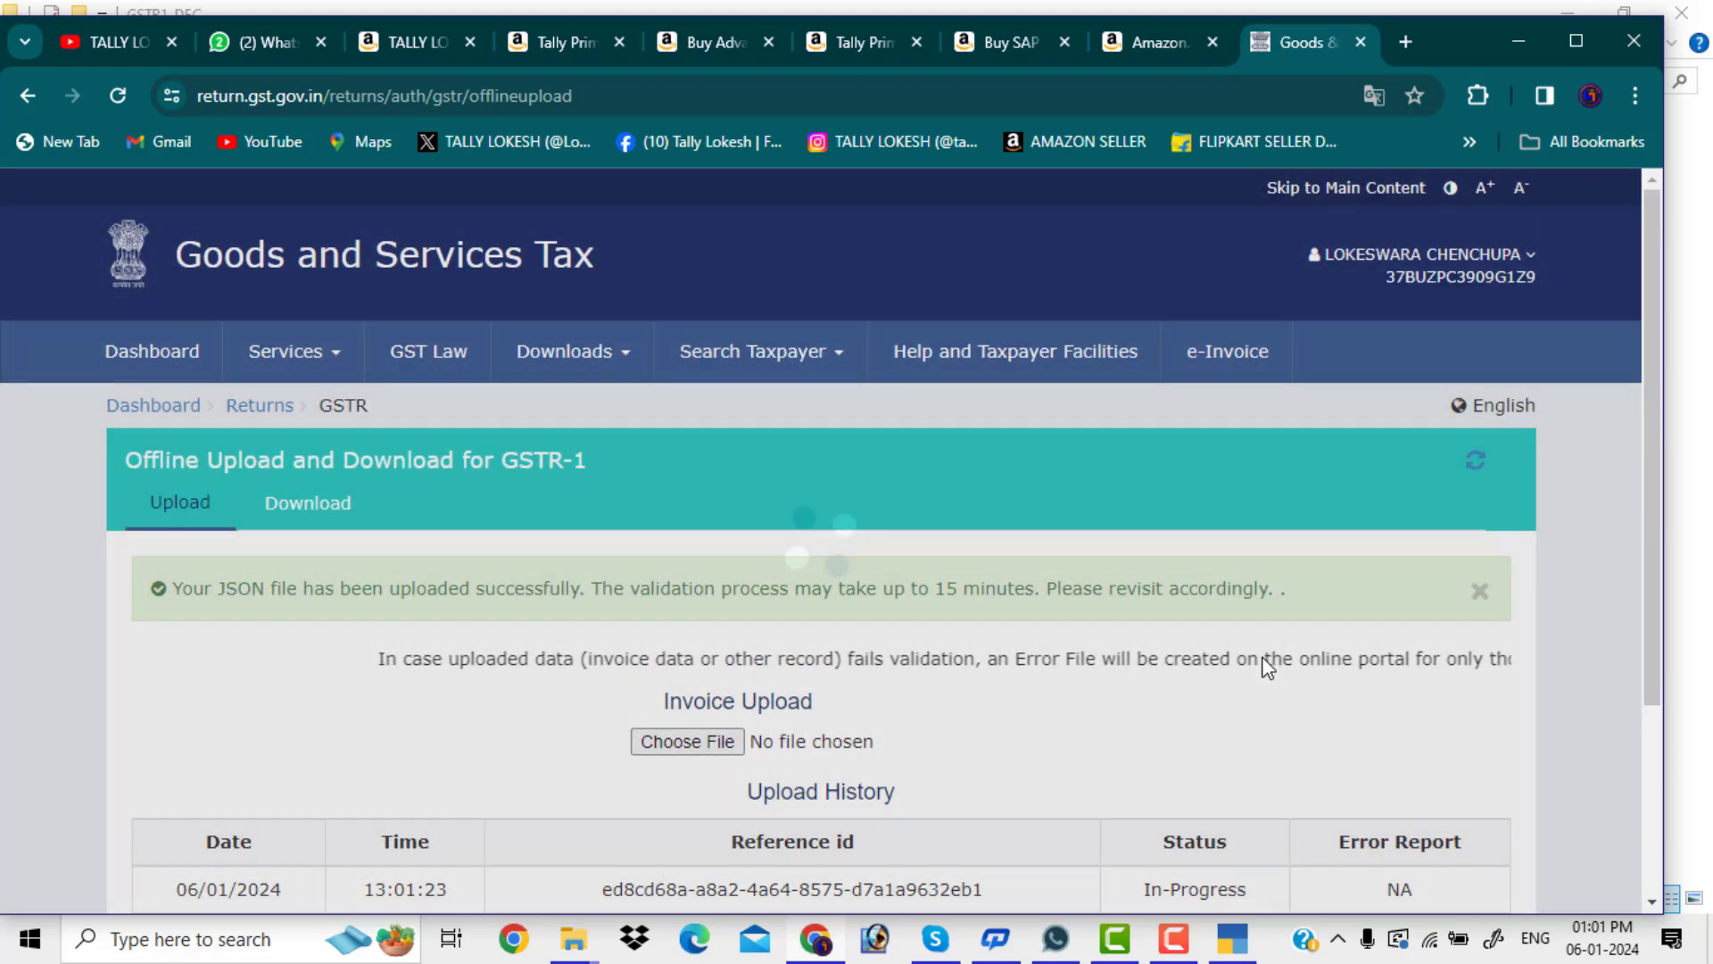
pyautogui.scroll(-2, 1272, 670)
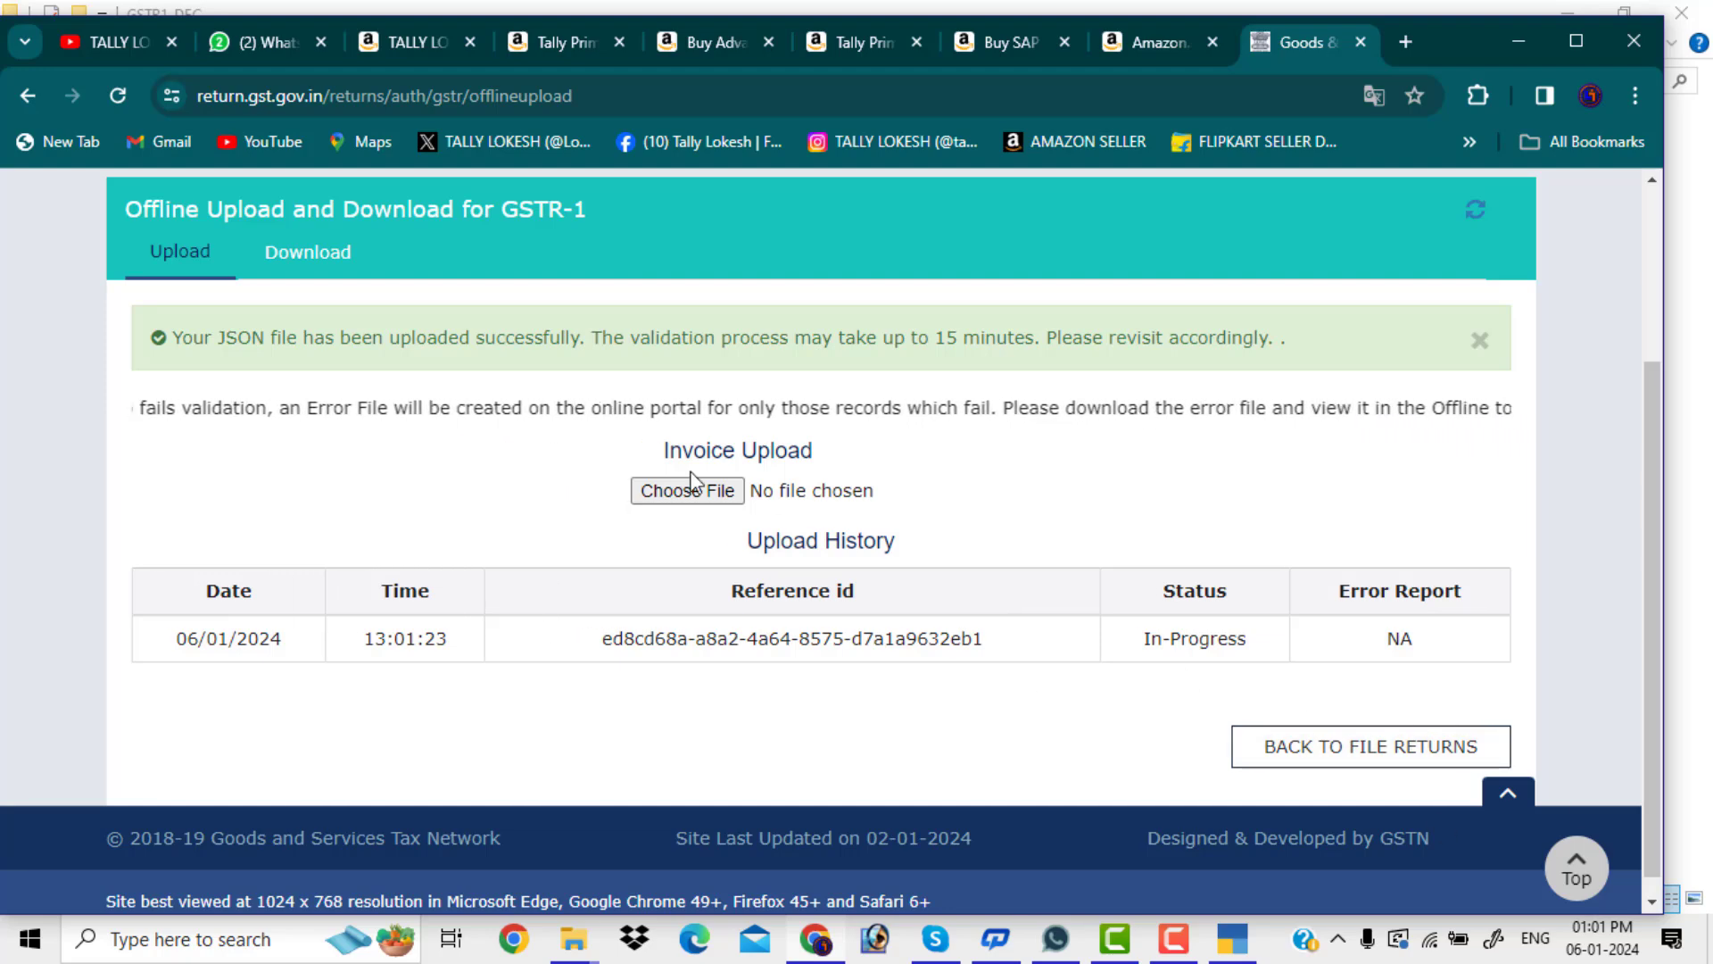
pyautogui.scroll(3, 660, 500)
pyautogui.scroll(-3, 687, 585)
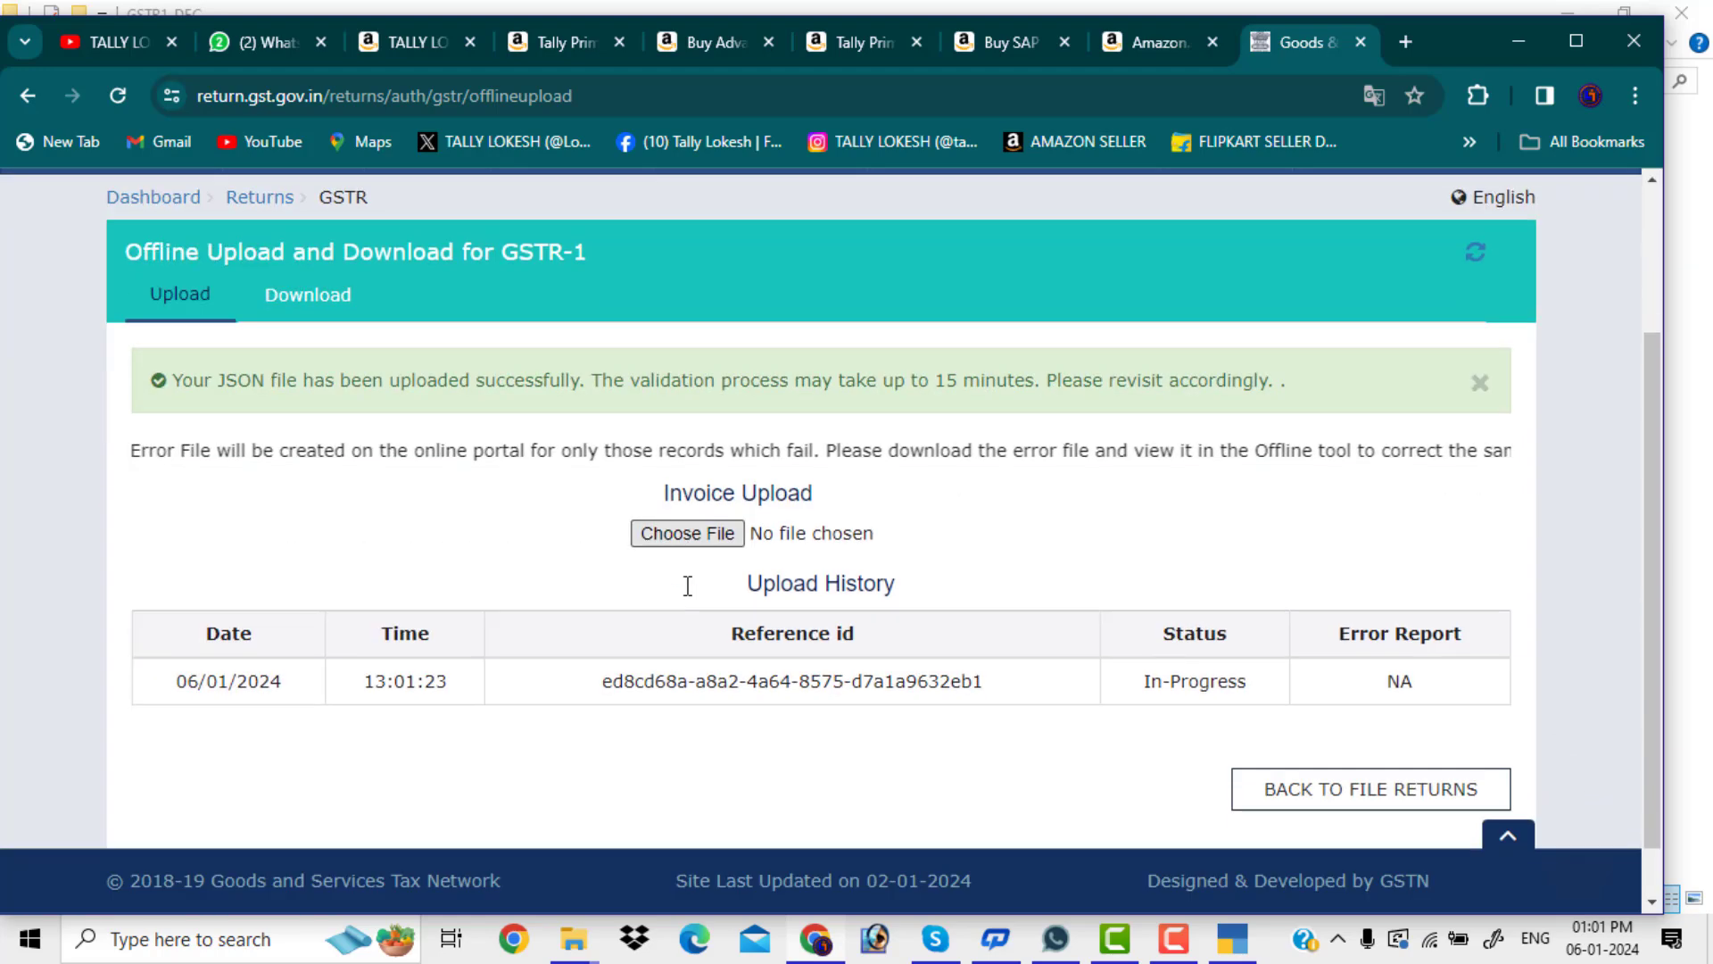
pyautogui.scroll(3, 688, 596)
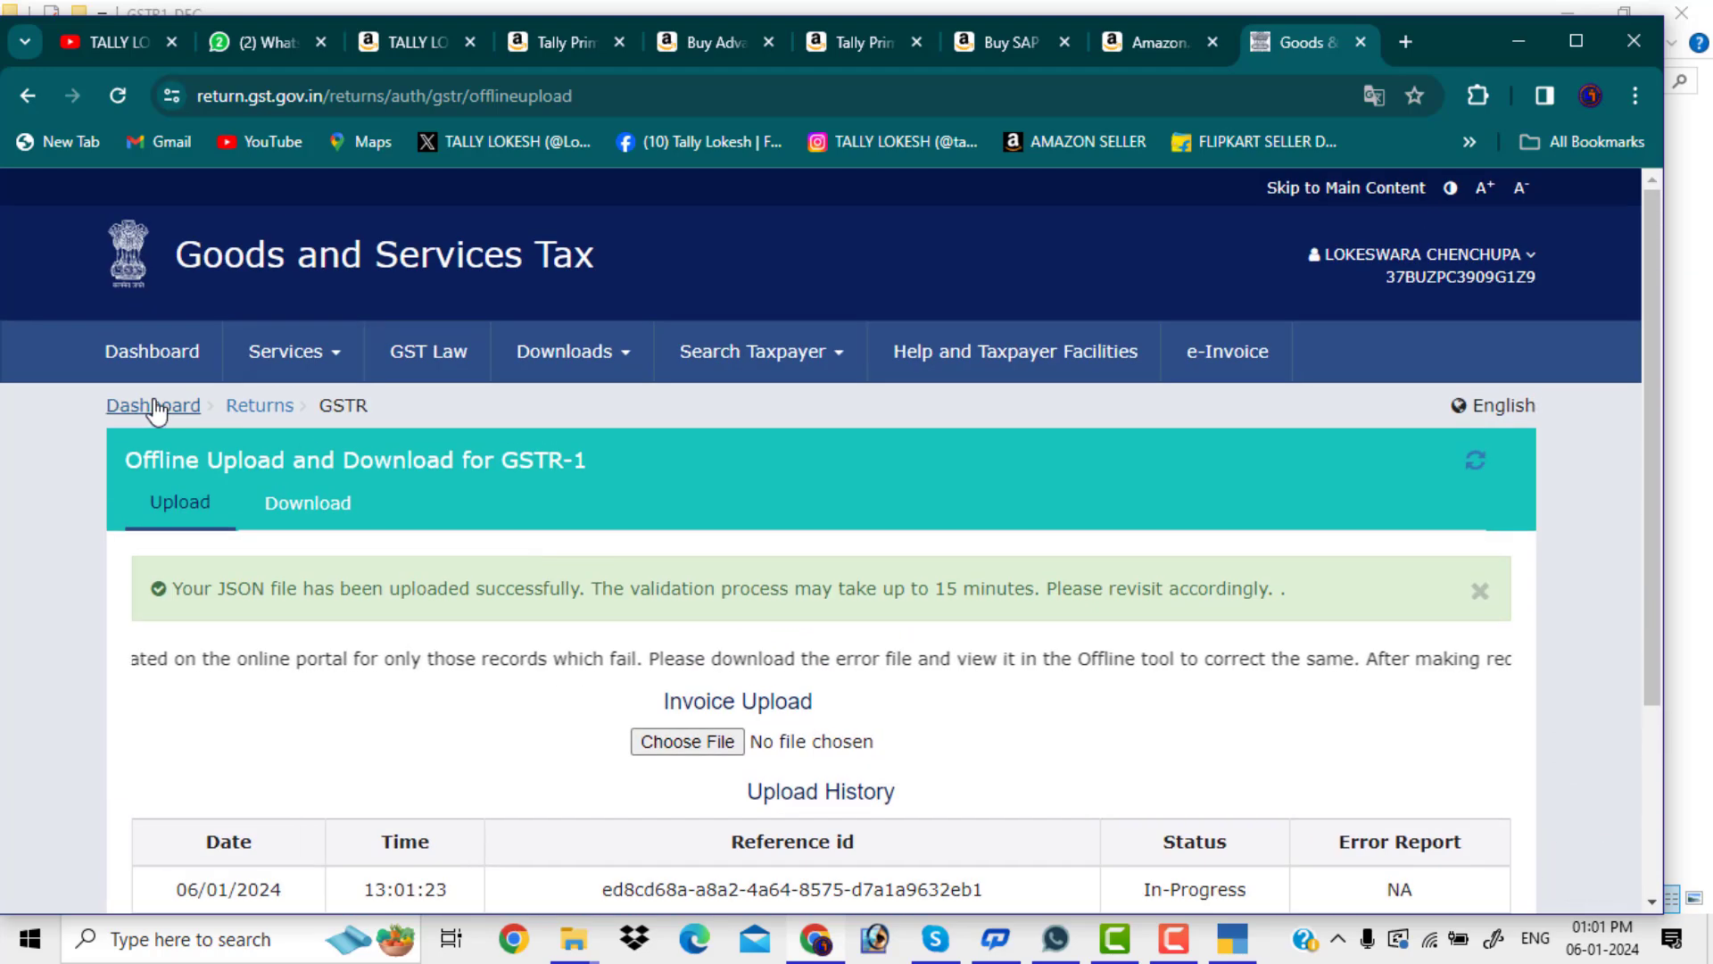
# Return to the portal dashboard and review the ledger balances and turnover details
pyautogui.click(157, 408)
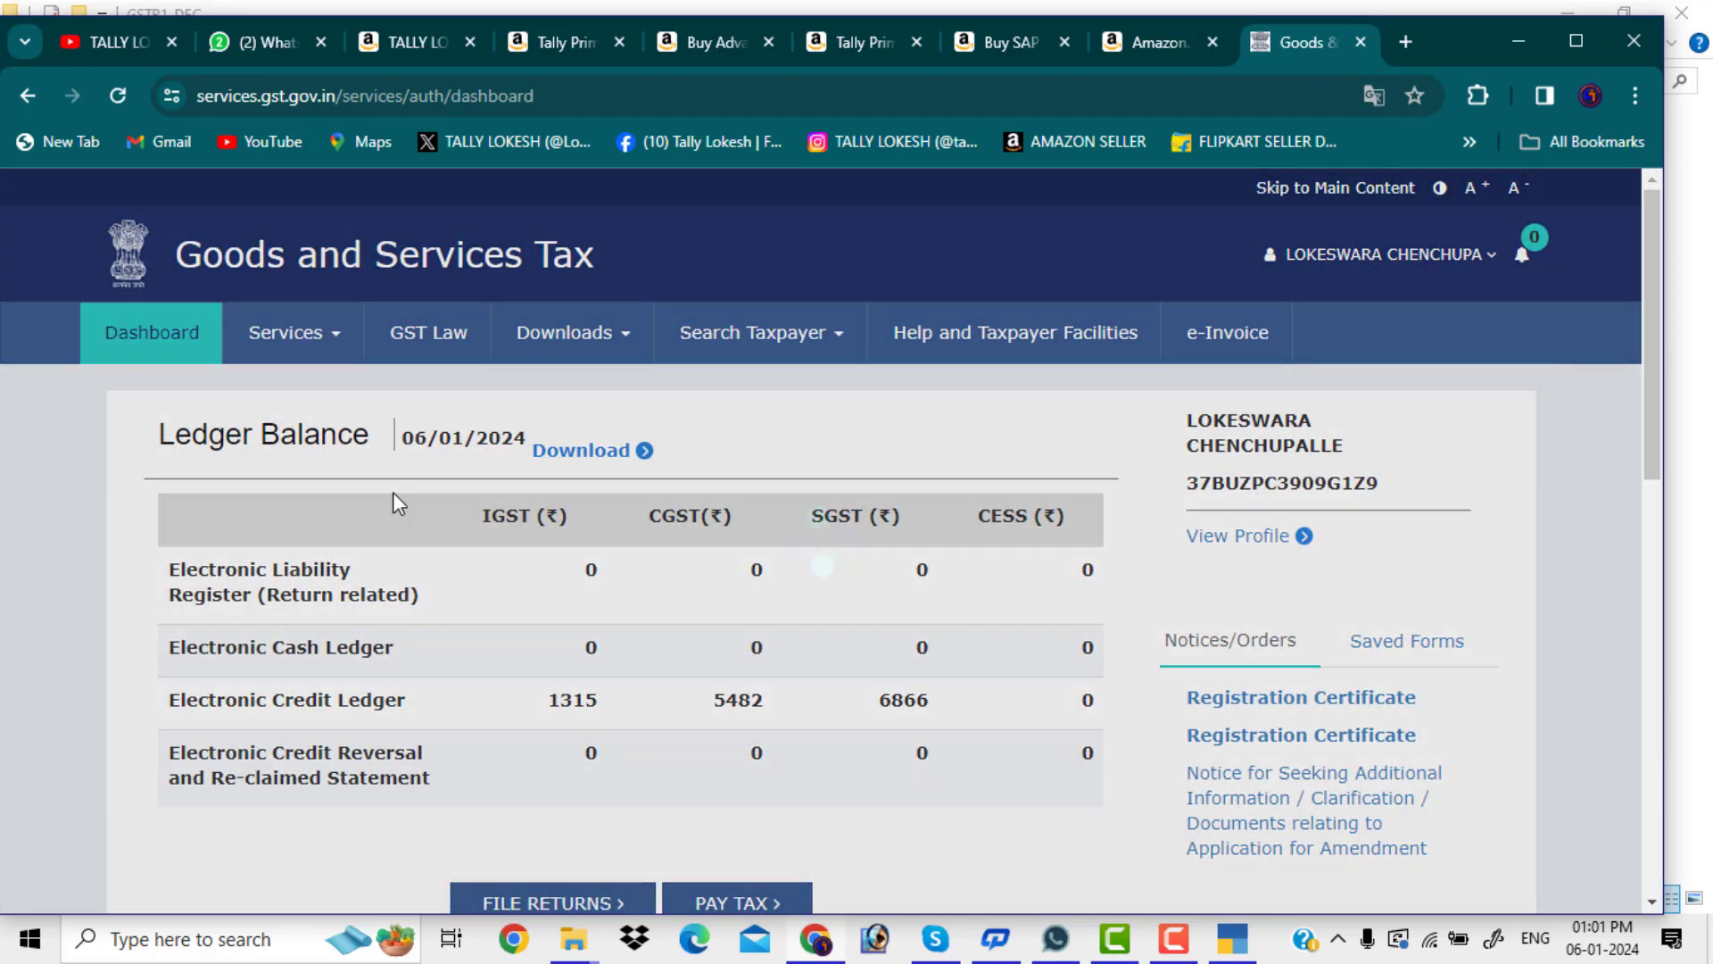
pyautogui.scroll(-3, 397, 500)
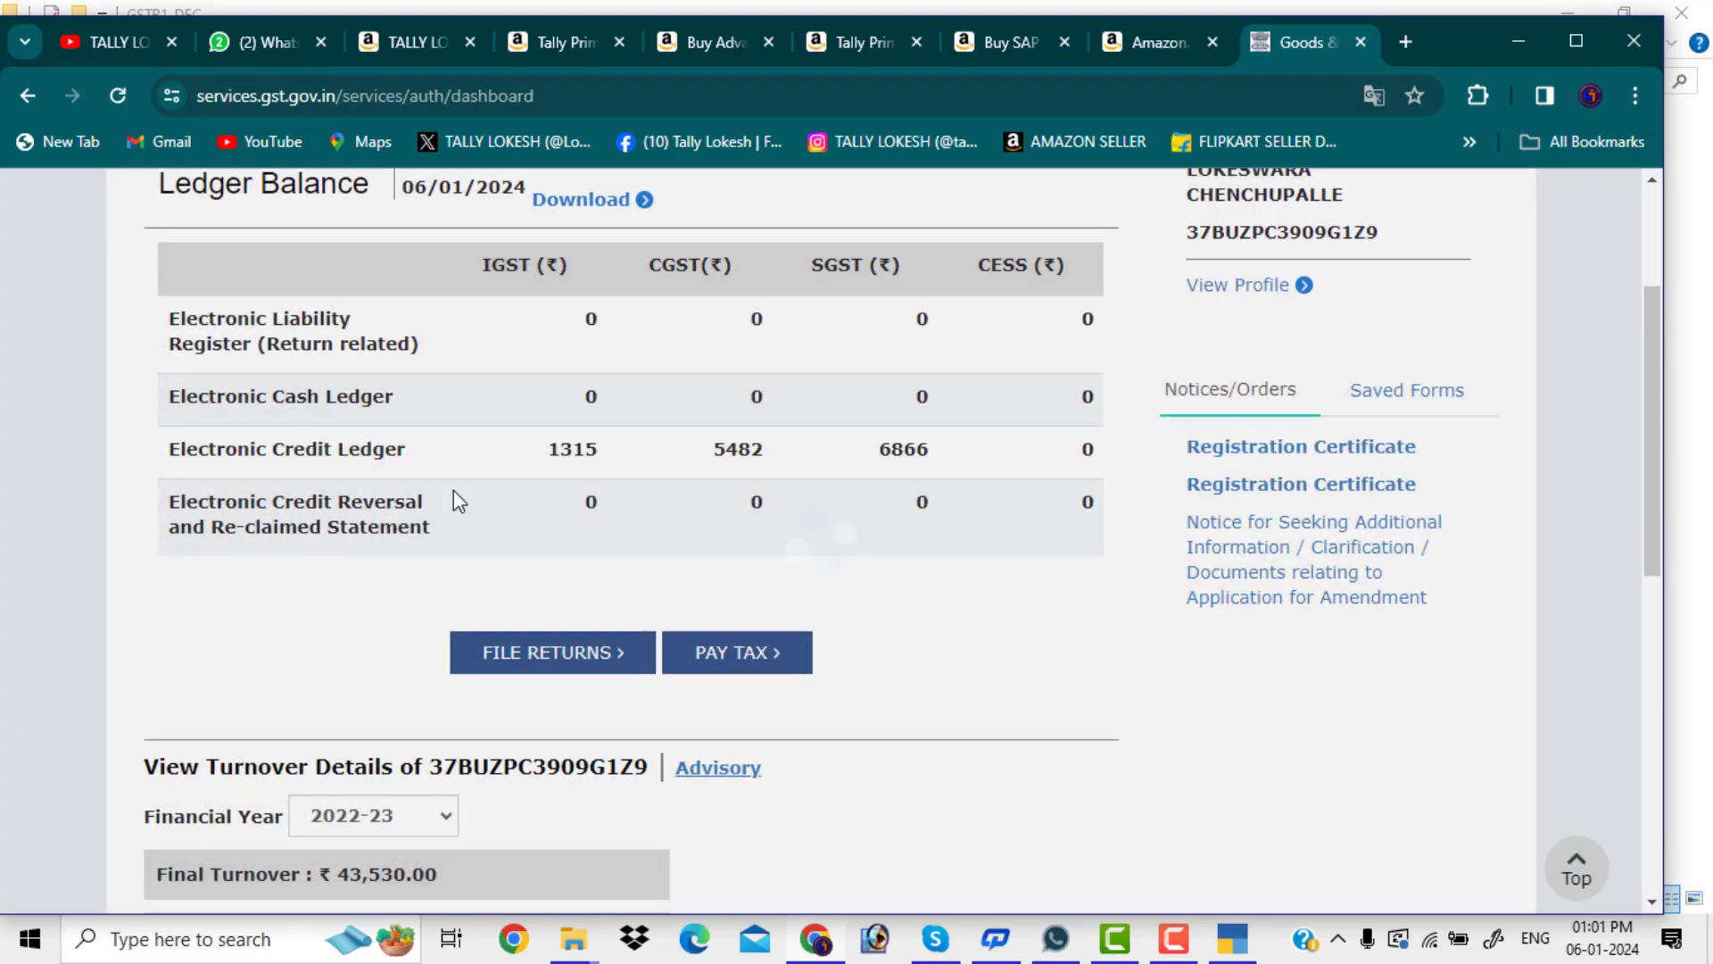
pyautogui.scroll(-2, 549, 573)
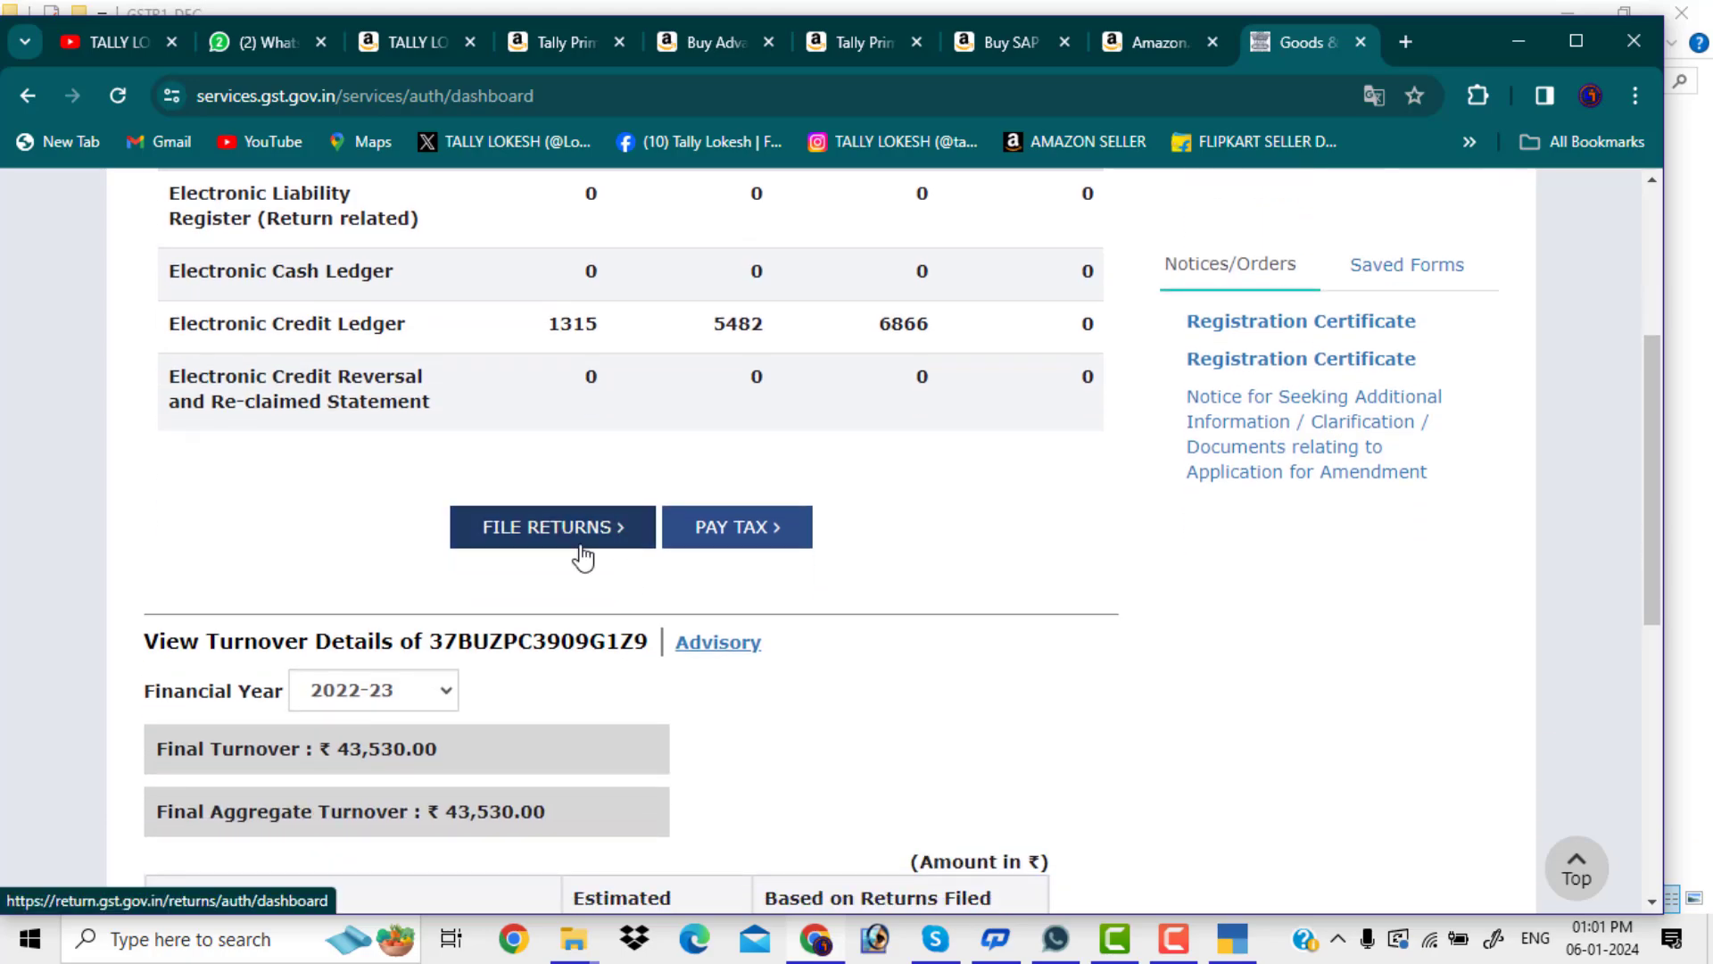
pyautogui.scroll(-5, 591, 541)
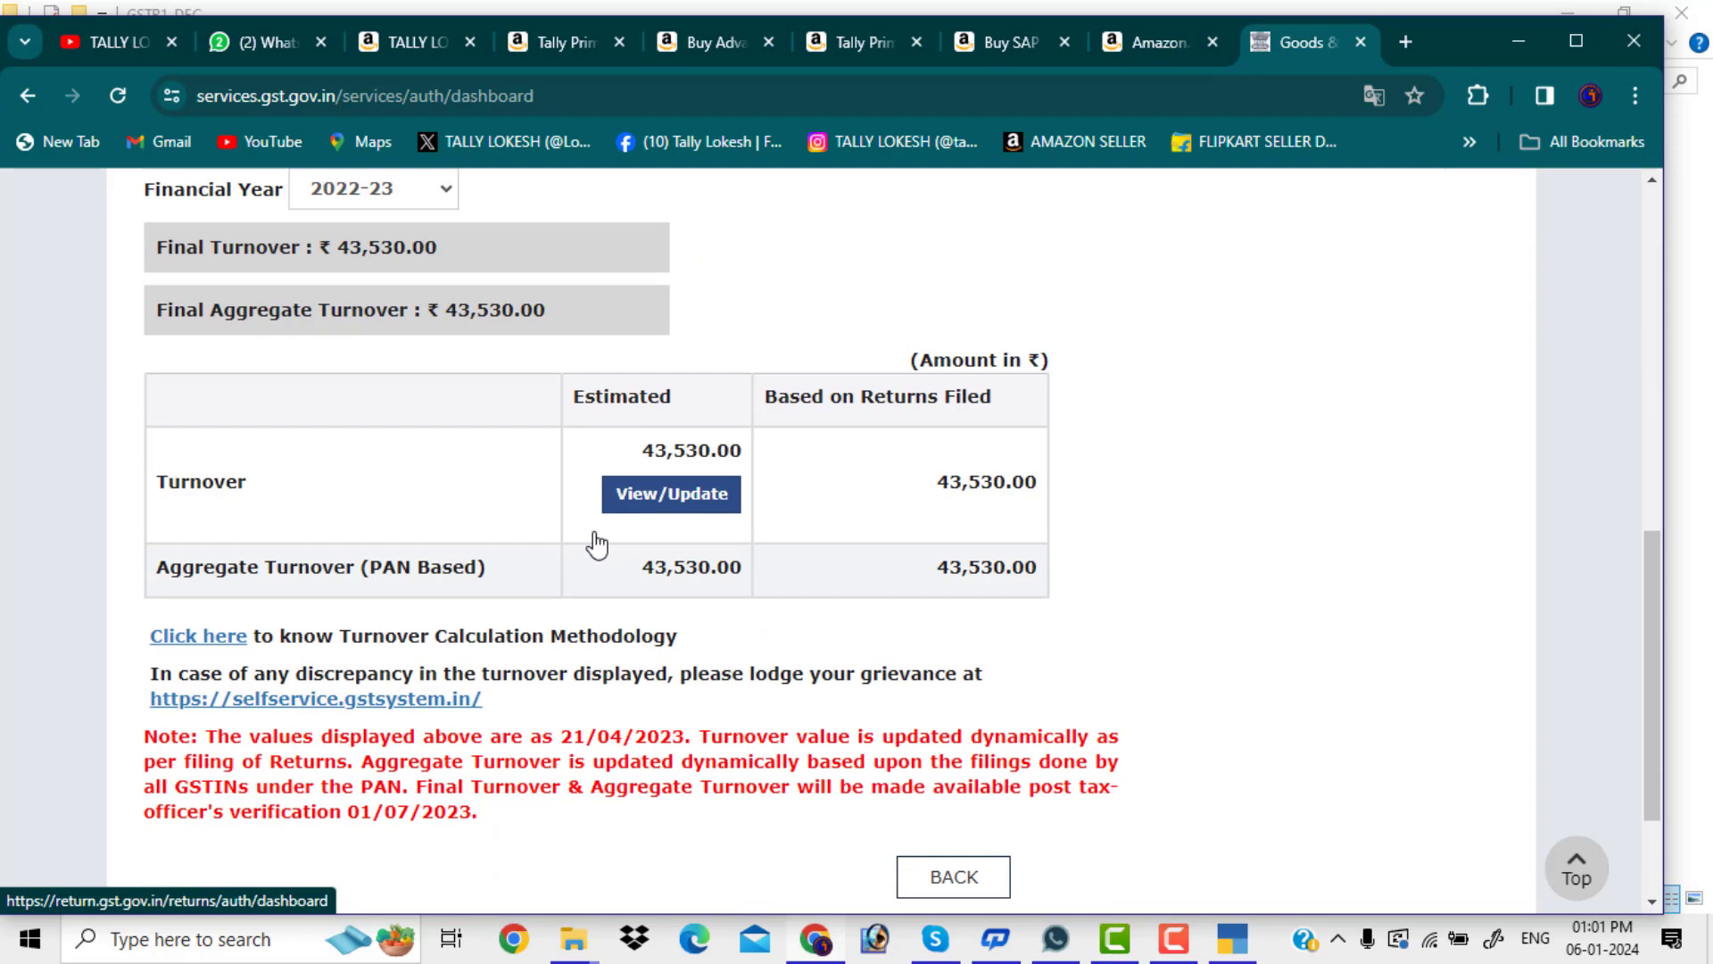
pyautogui.scroll(5, 596, 540)
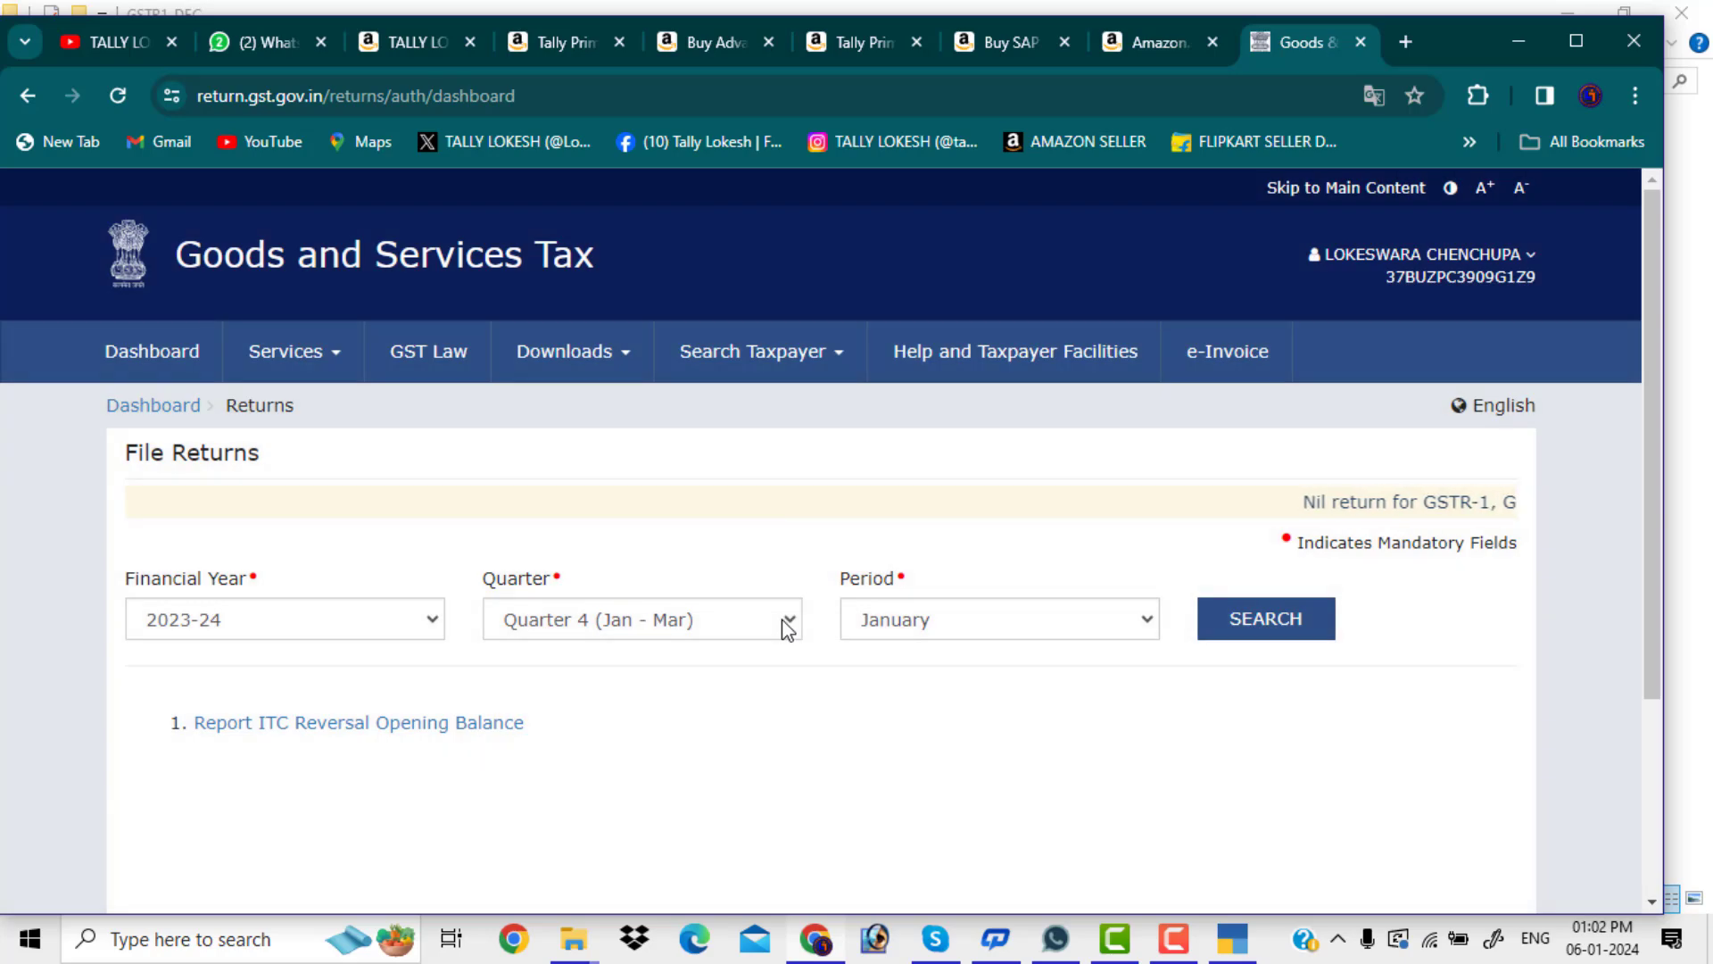
# Search returns for Quarter 3 (Oct - Dec), December, showing GSTR-1 due 11/01/2024
pyautogui.click(780, 620)
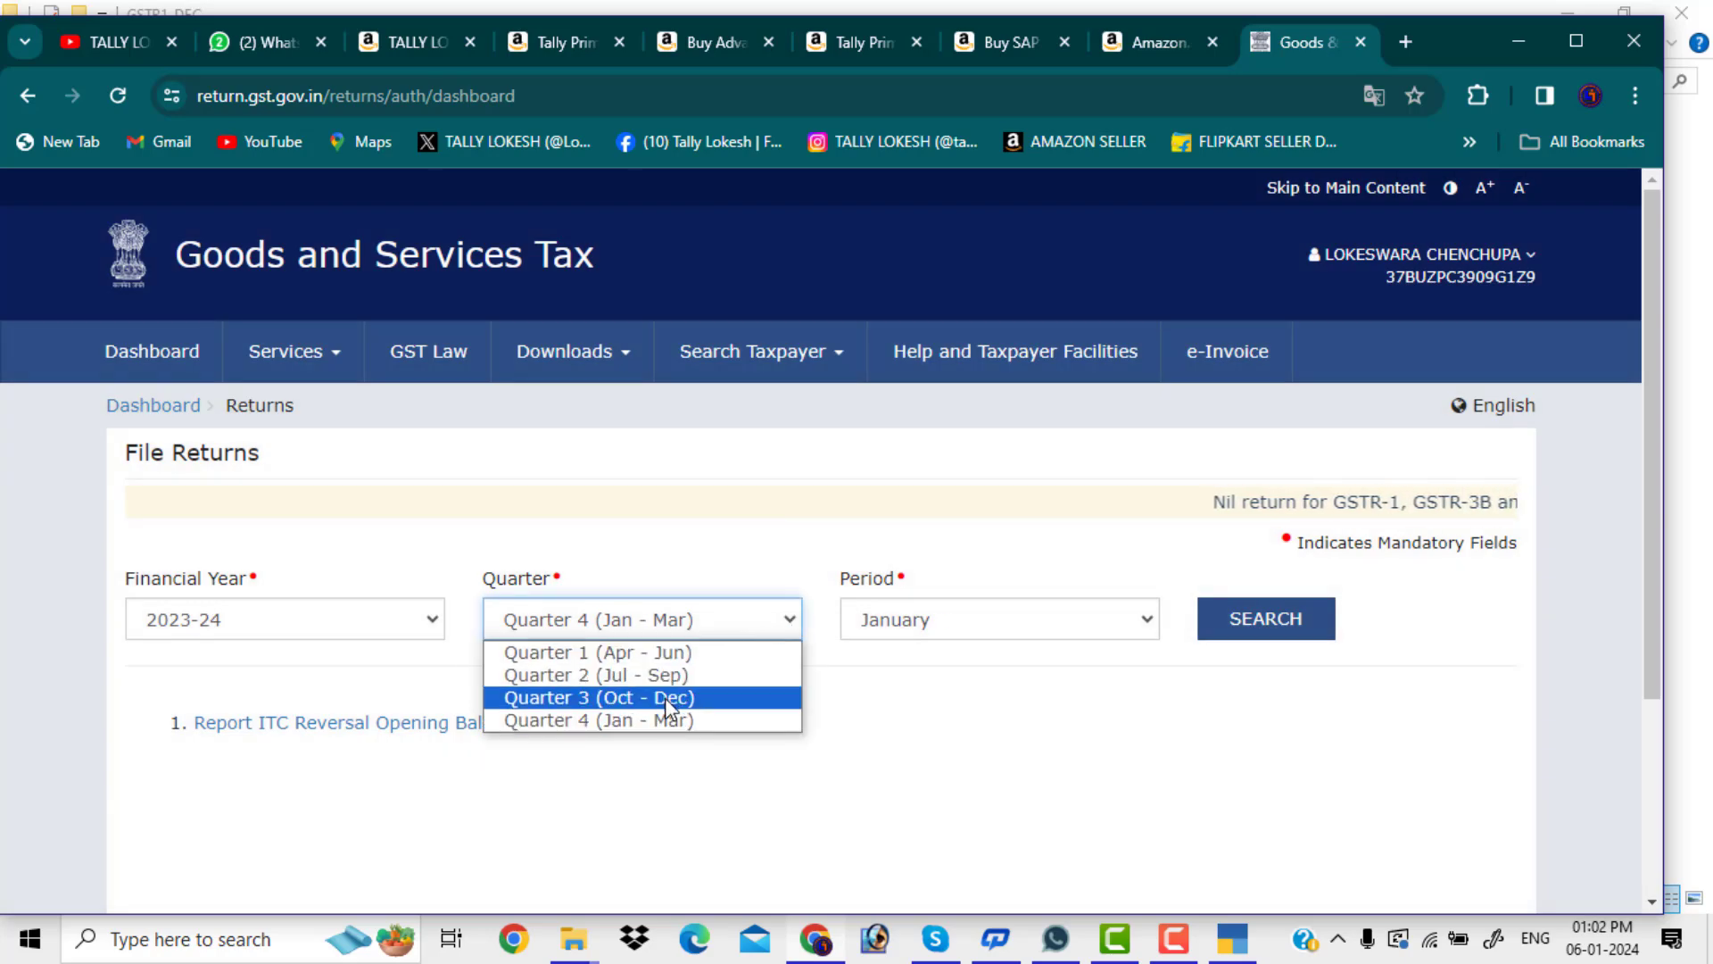
pyautogui.click(692, 698)
pyautogui.click(1267, 625)
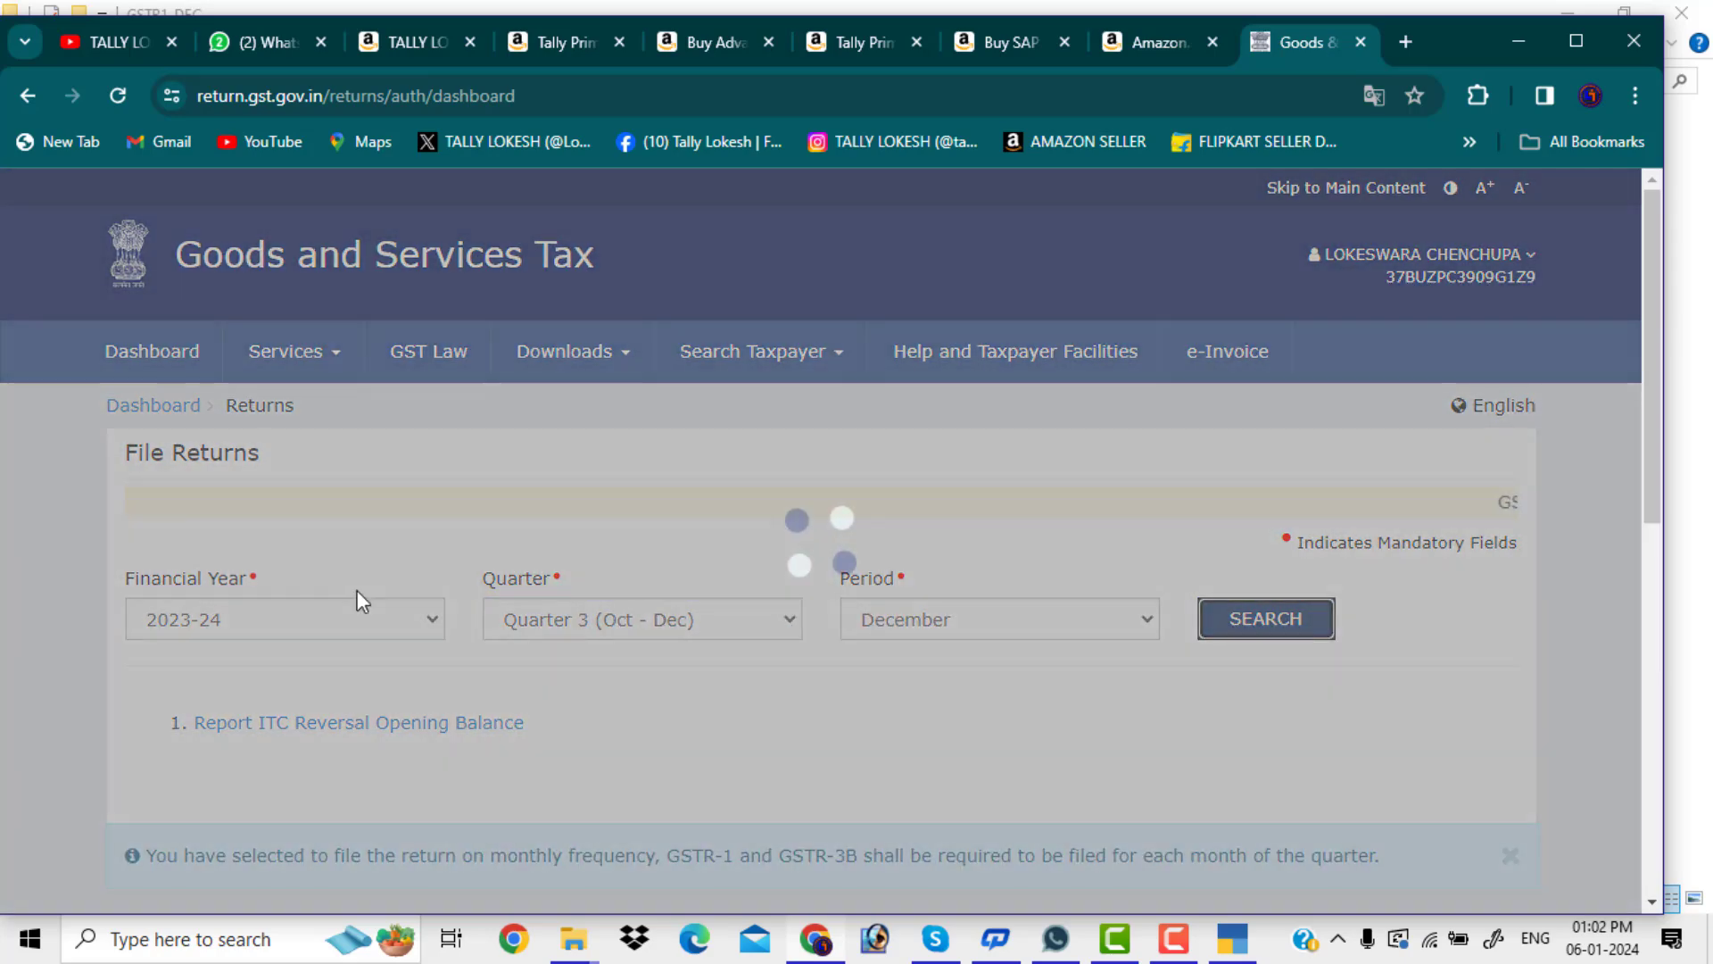
pyautogui.scroll(-10, 486, 616)
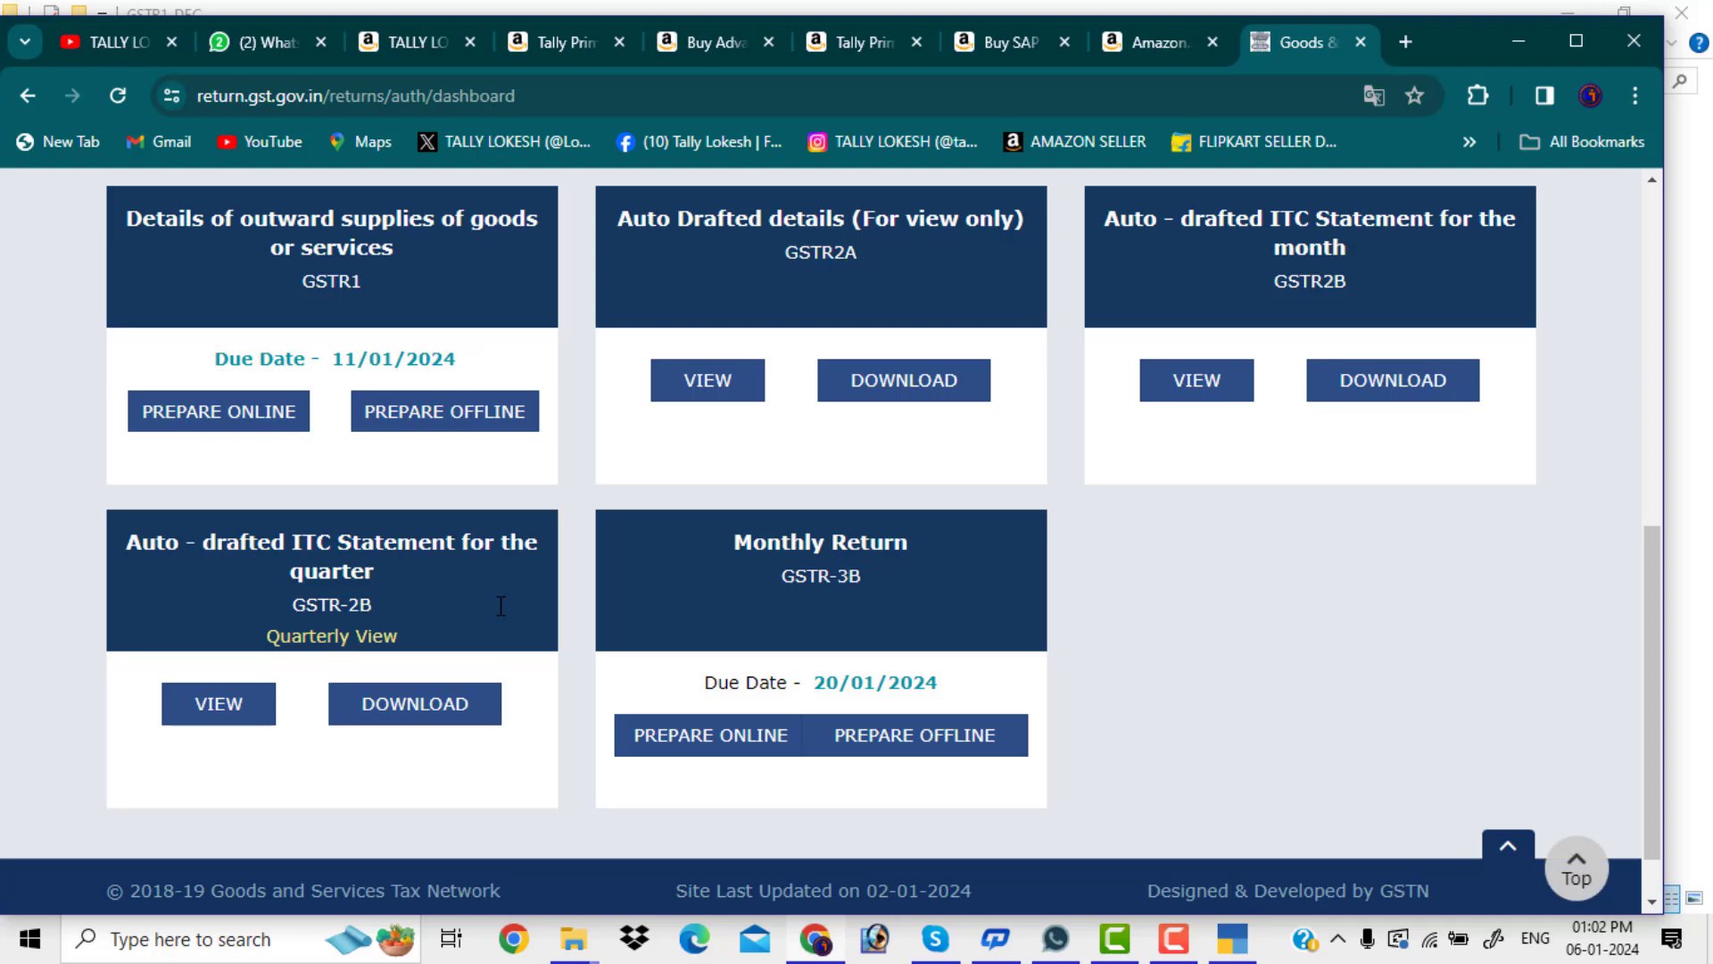
pyautogui.scroll(1, 501, 606)
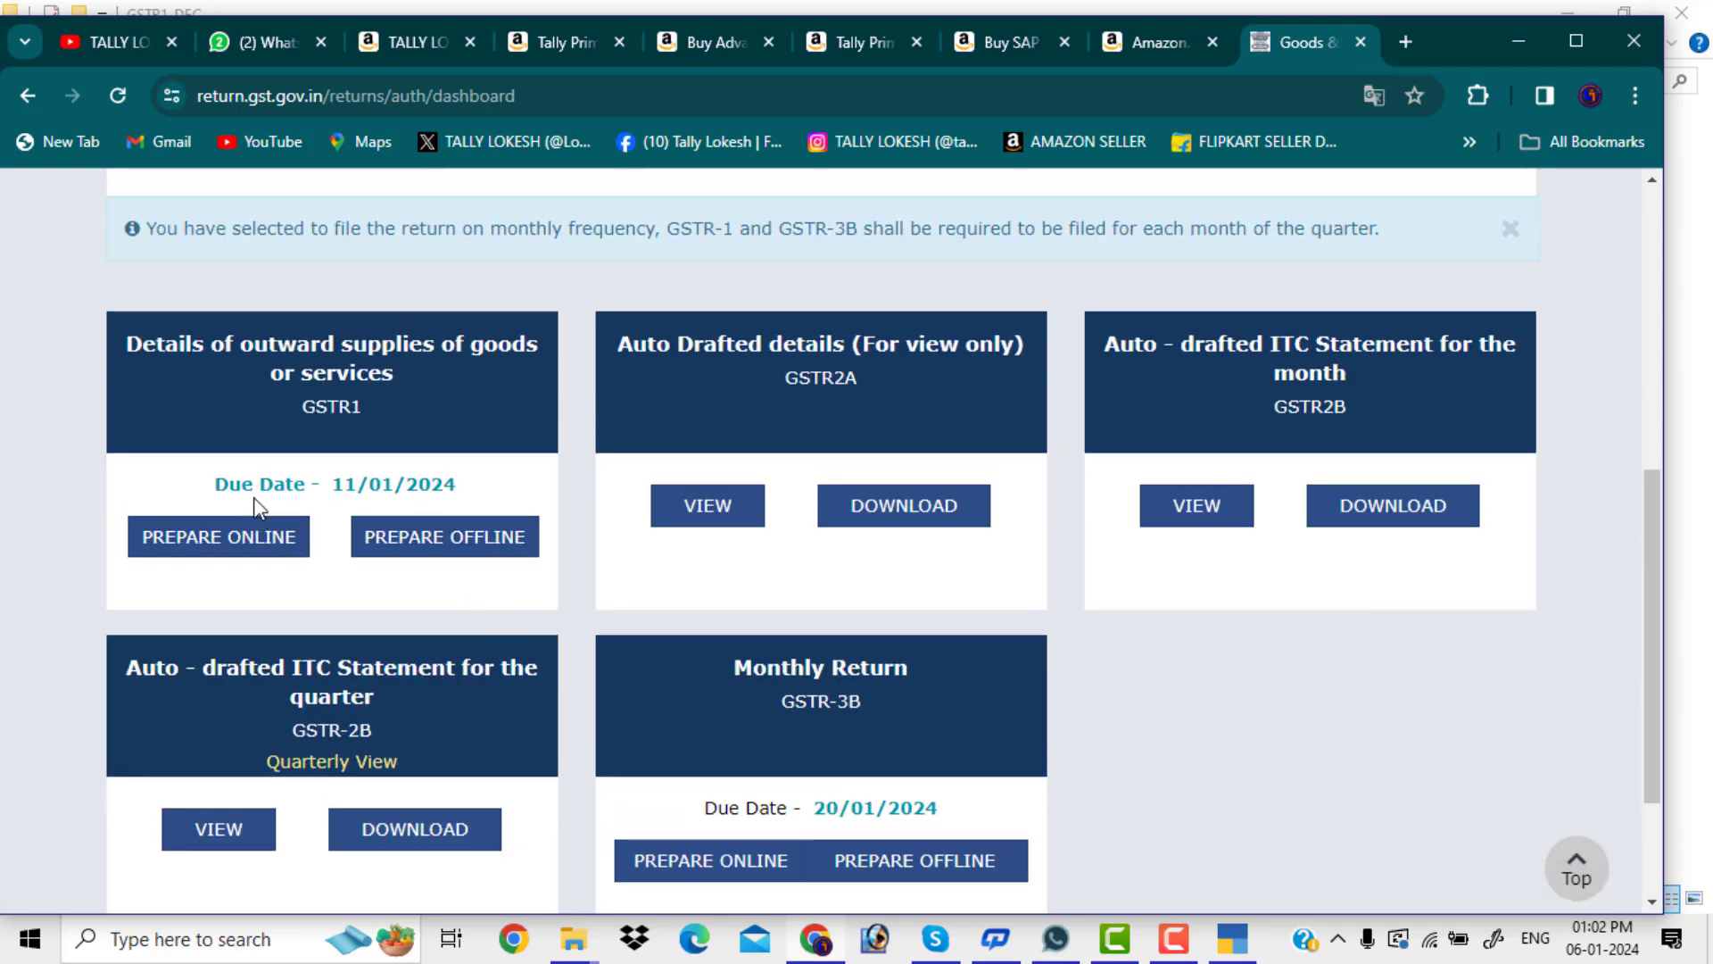
# Prepare the December GSTR-1 online and review its 1 B2B and 4 B2C (Others) records
pyautogui.click(444, 408)
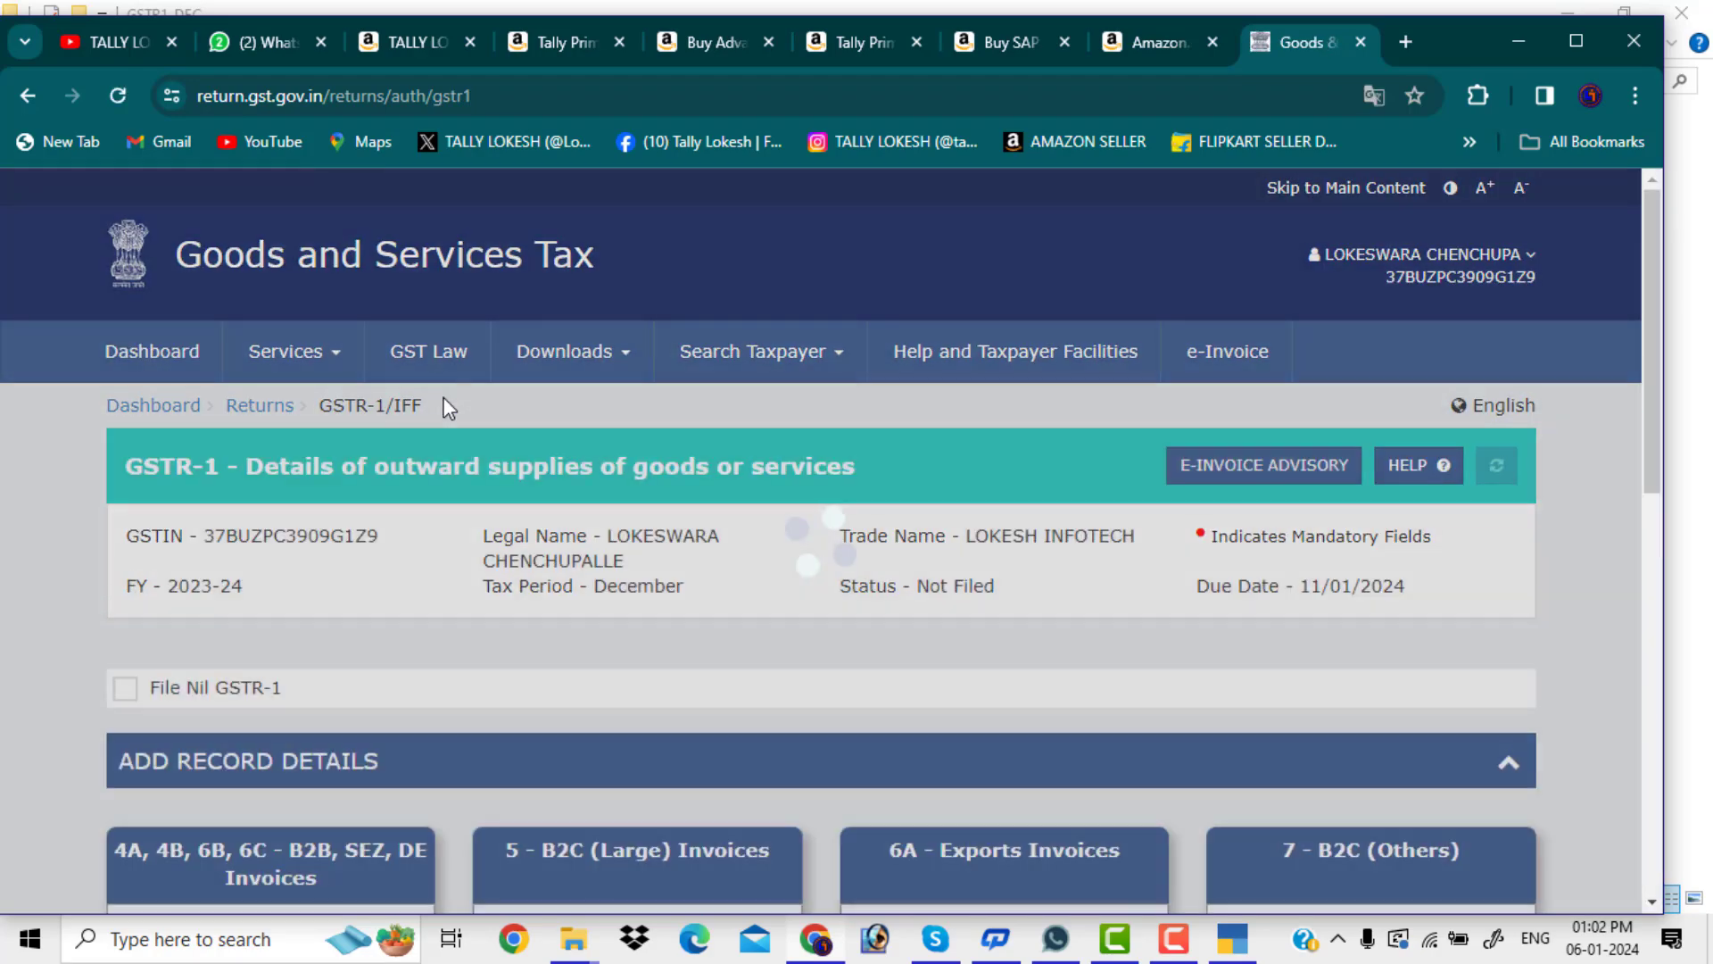
pyautogui.scroll(-1, 919, 508)
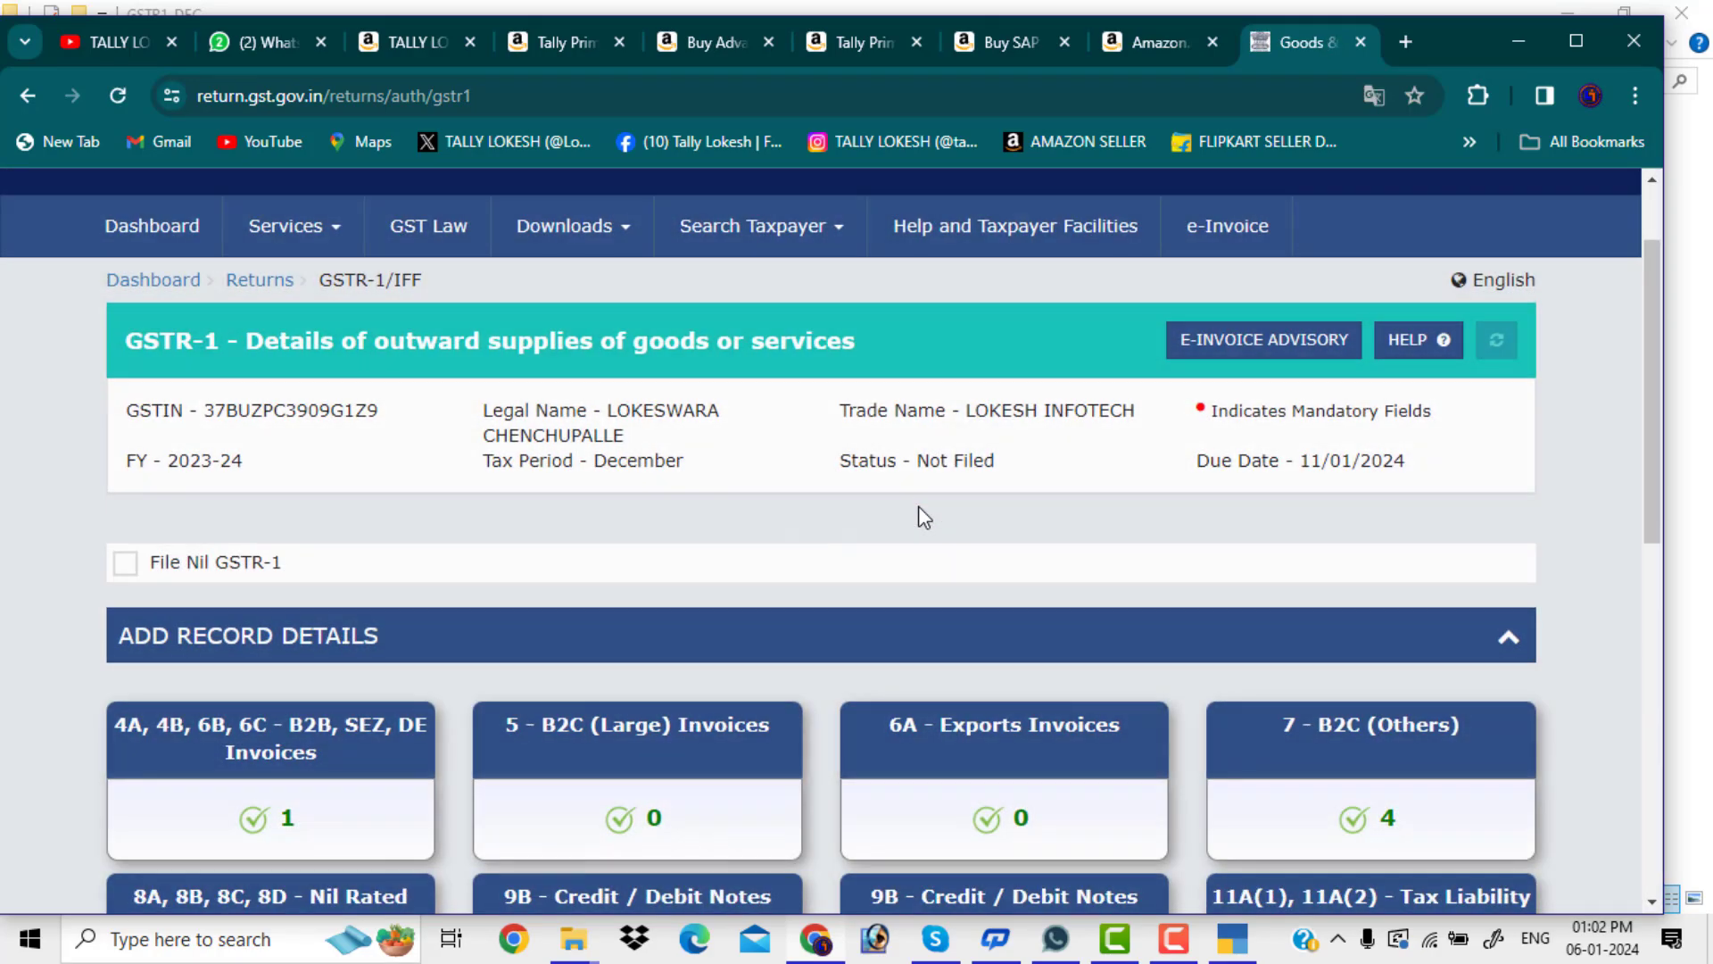
pyautogui.scroll(-1, 923, 506)
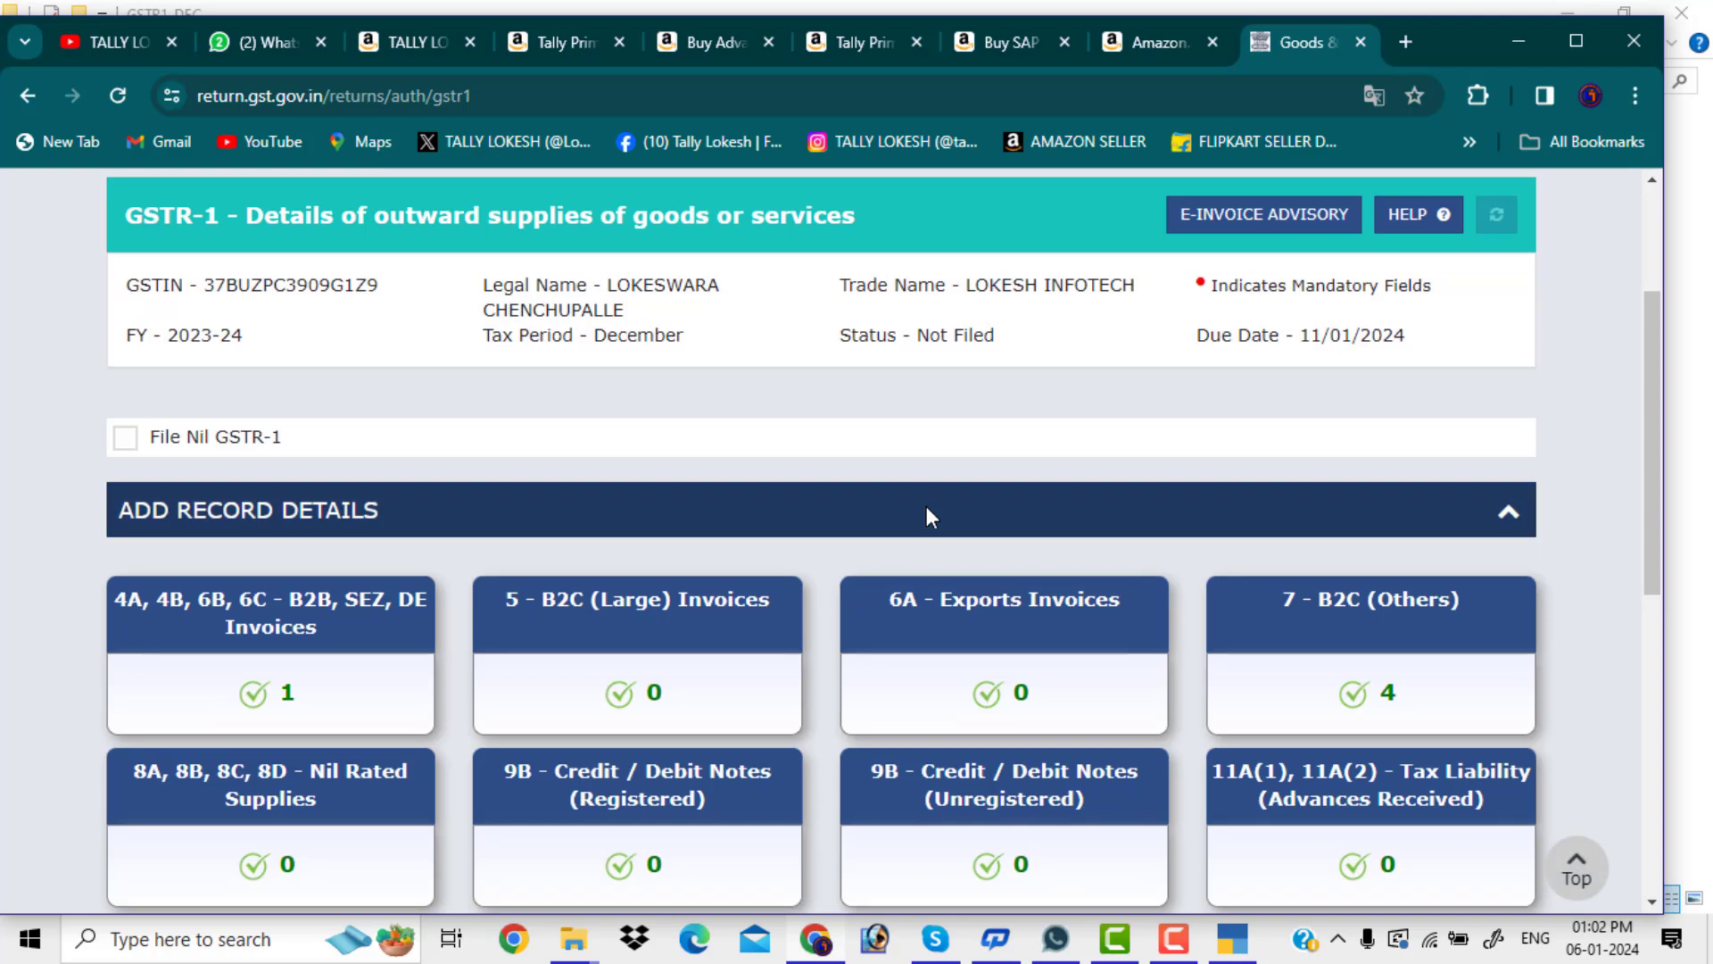
pyautogui.scroll(1, 876, 375)
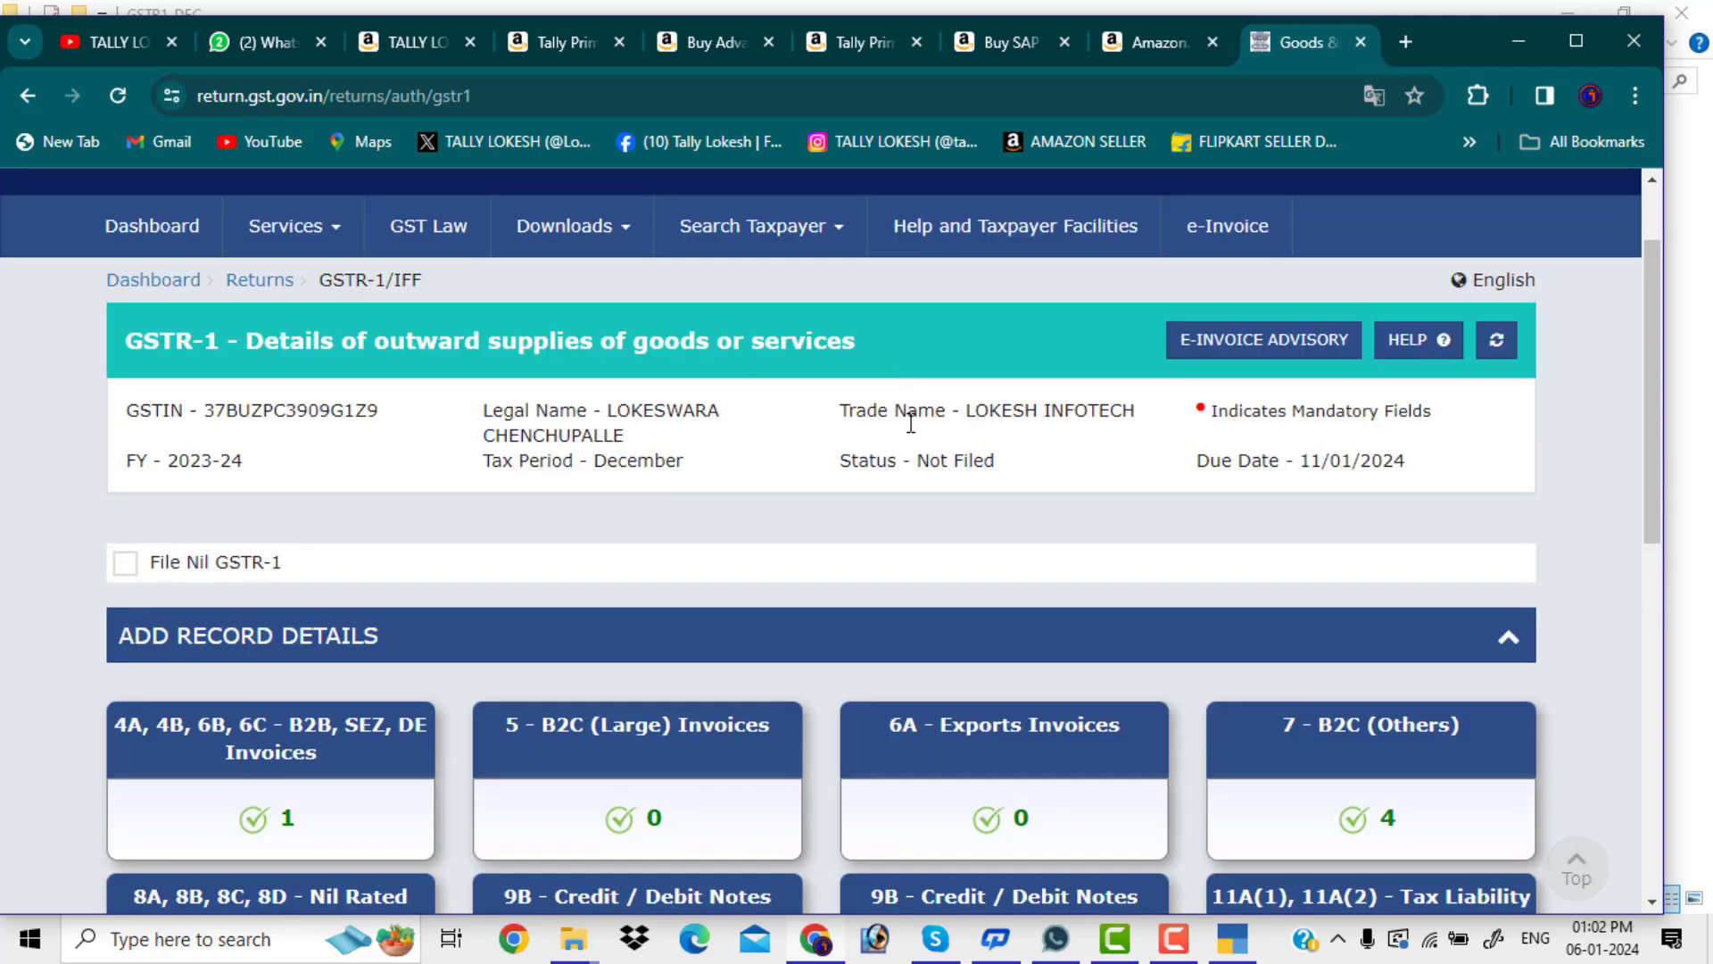
pyautogui.scroll(-8, 1002, 480)
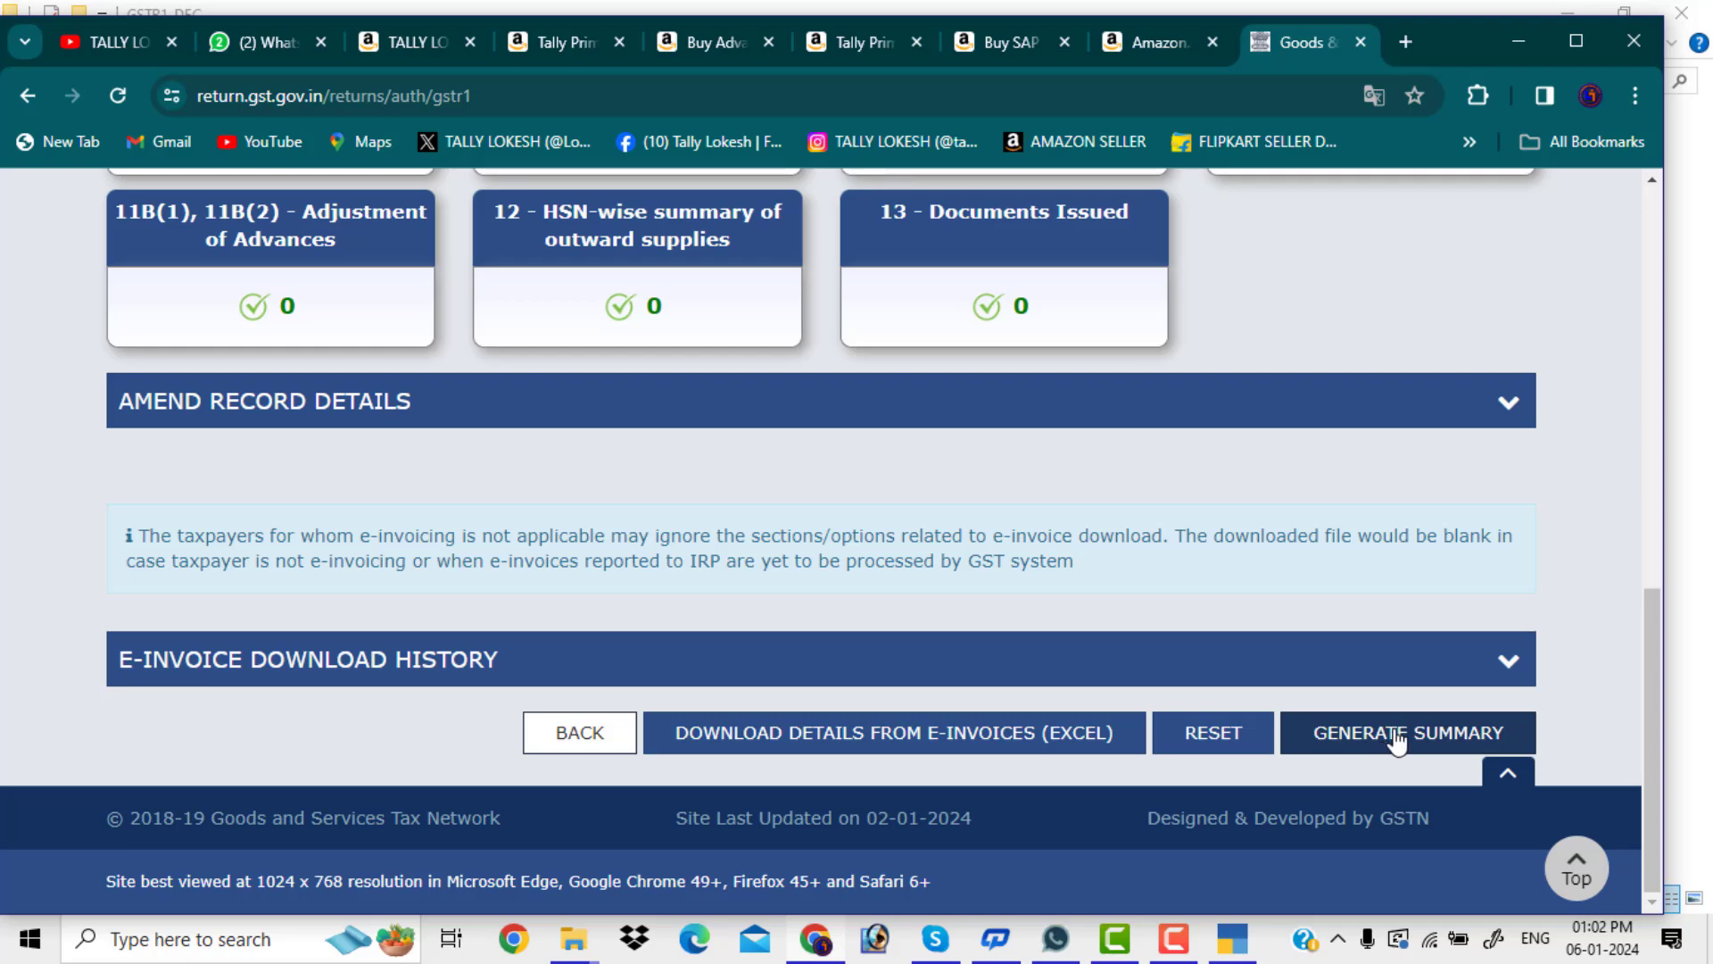
# Generate the GSTR-1 summary and refresh until the status reads Ready to File
pyautogui.click(1401, 750)
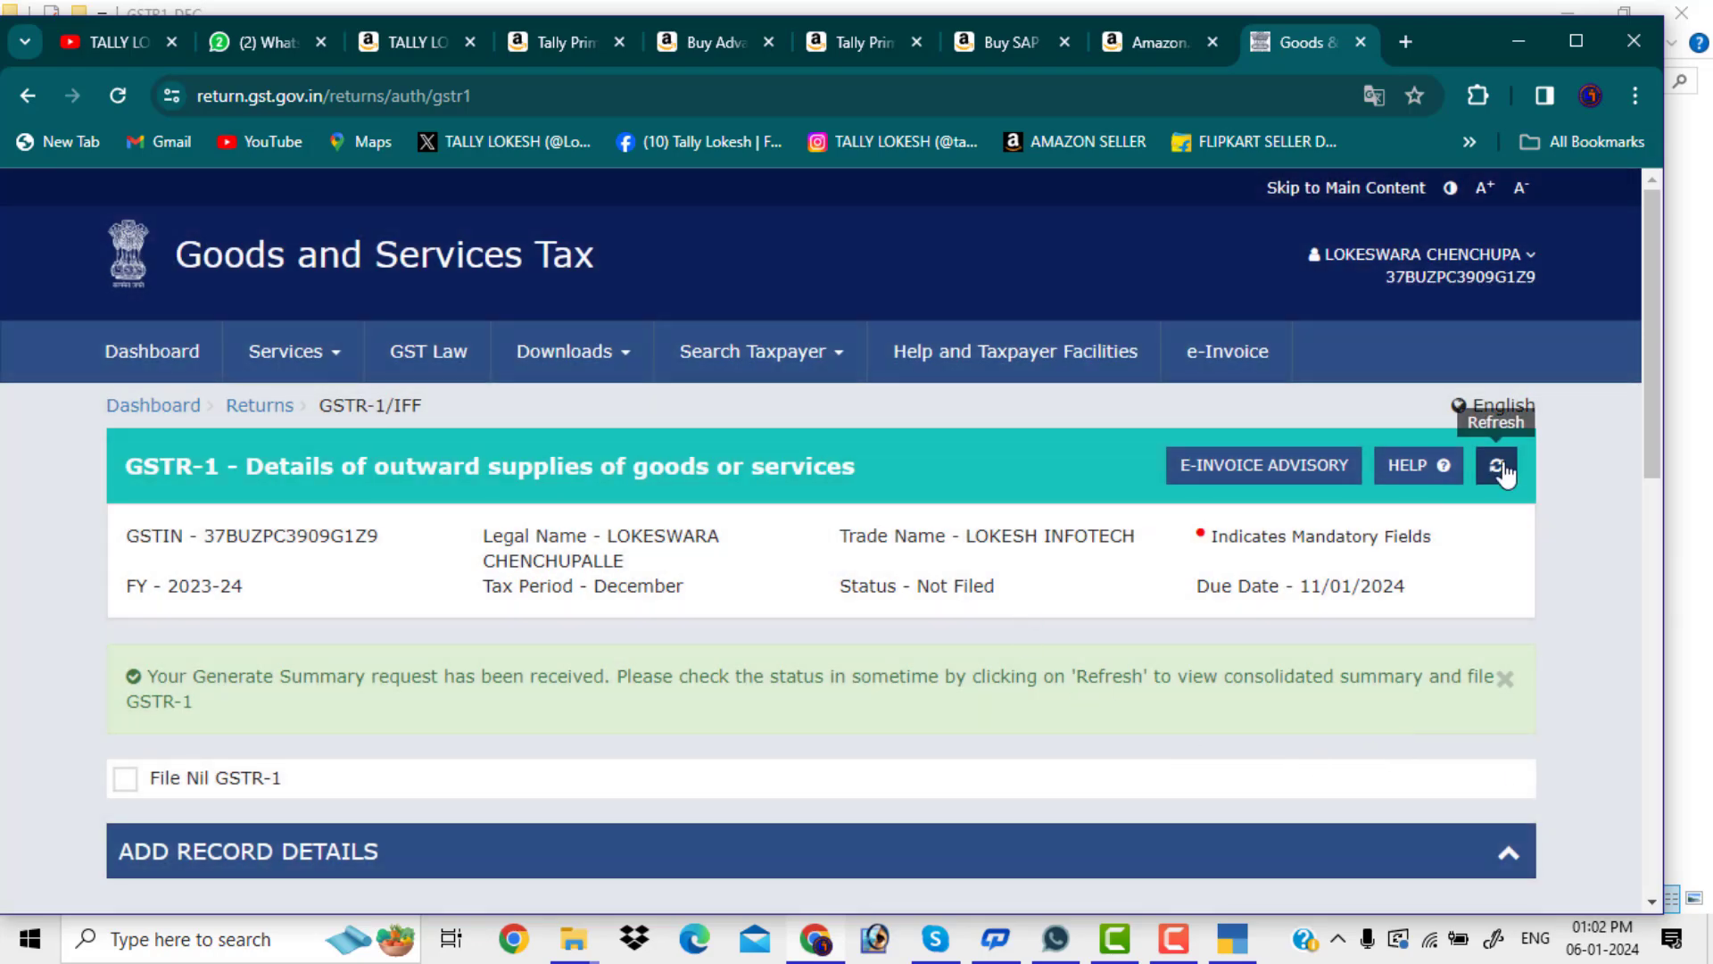
pyautogui.click(1498, 471)
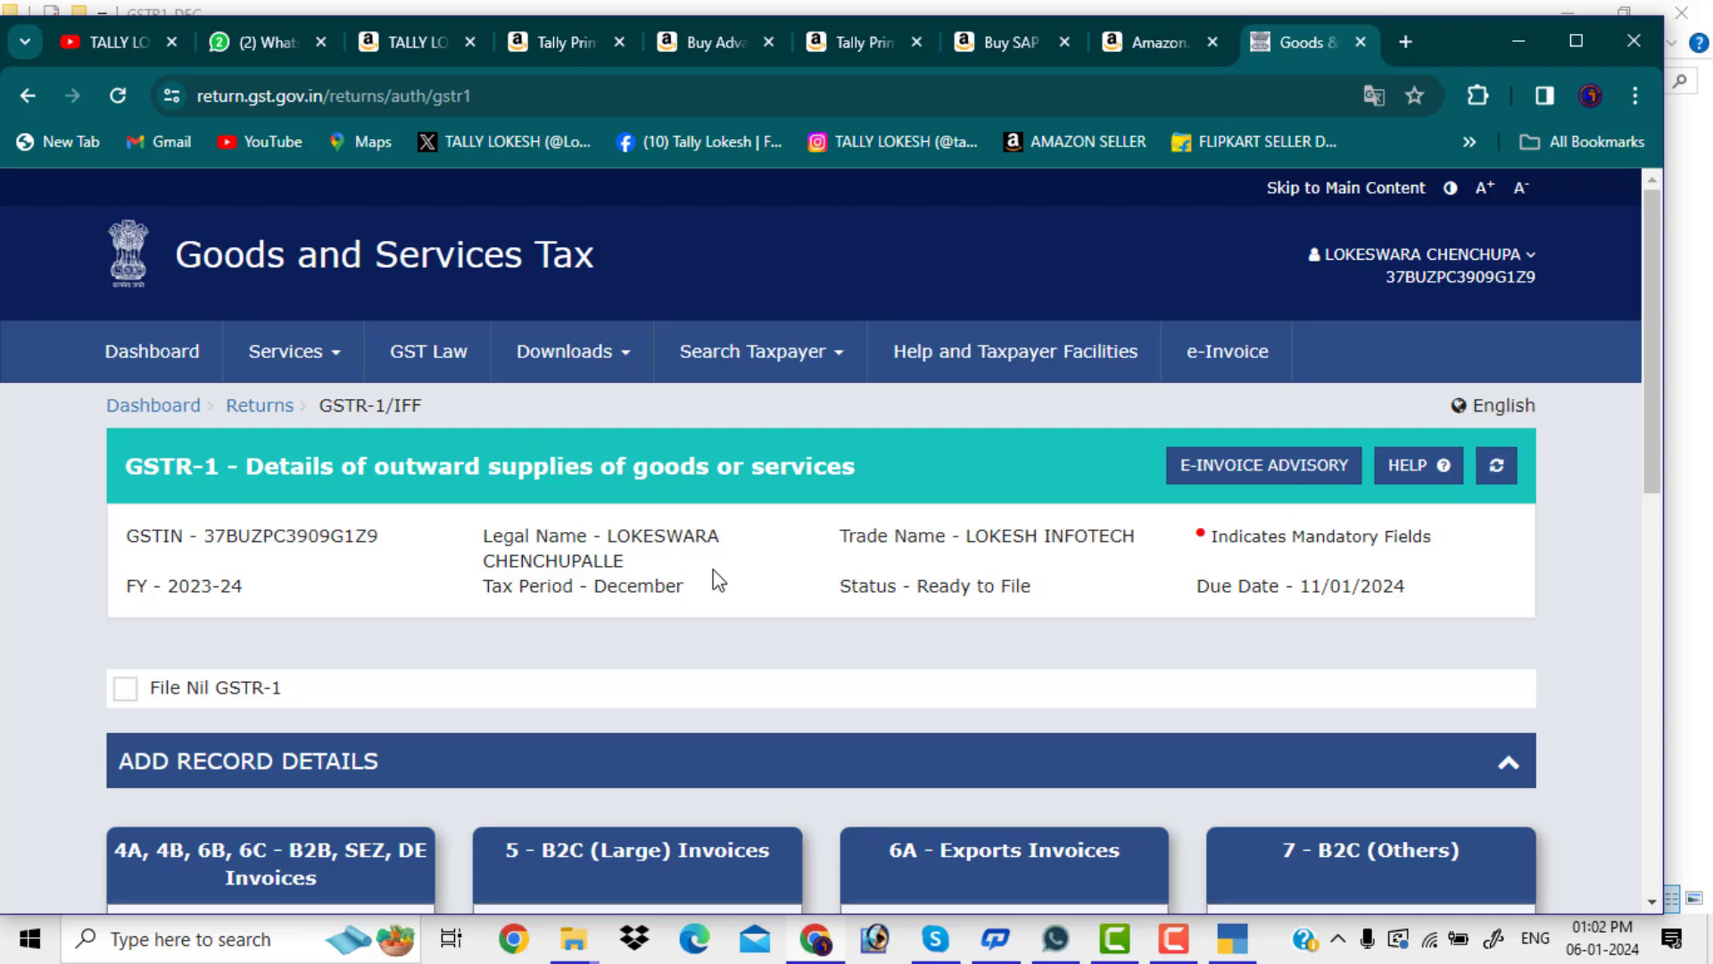
pyautogui.scroll(-4, 714, 570)
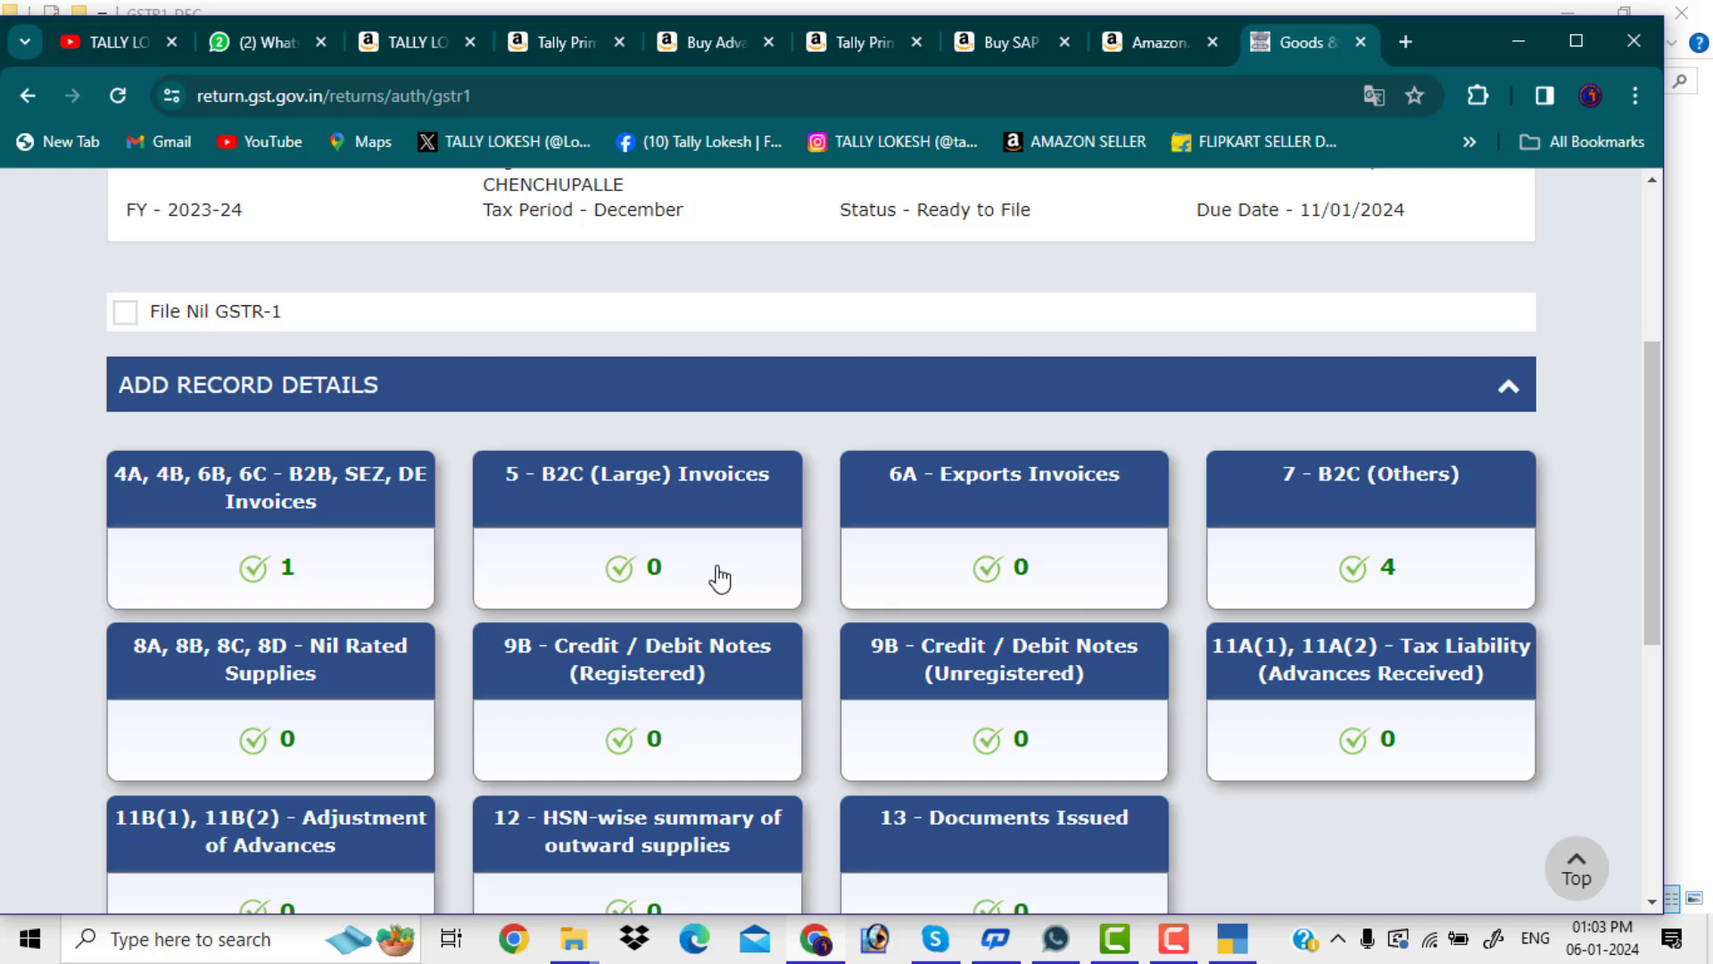
pyautogui.scroll(-6, 612, 533)
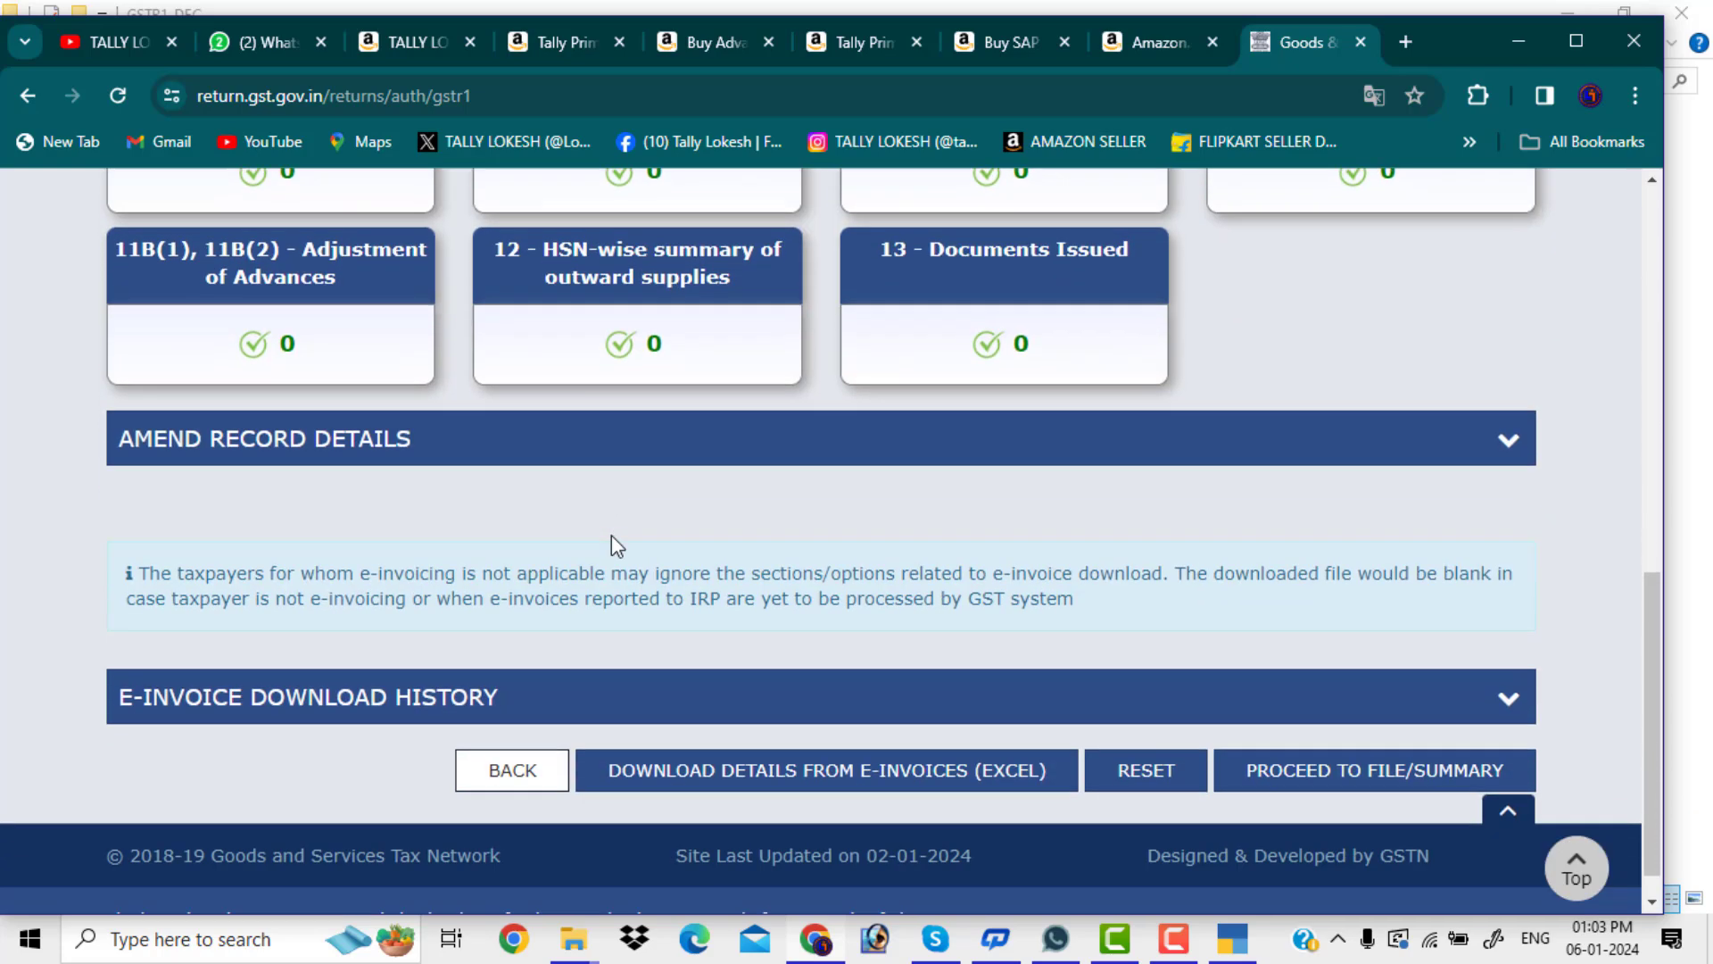
pyautogui.scroll(-1, 612, 533)
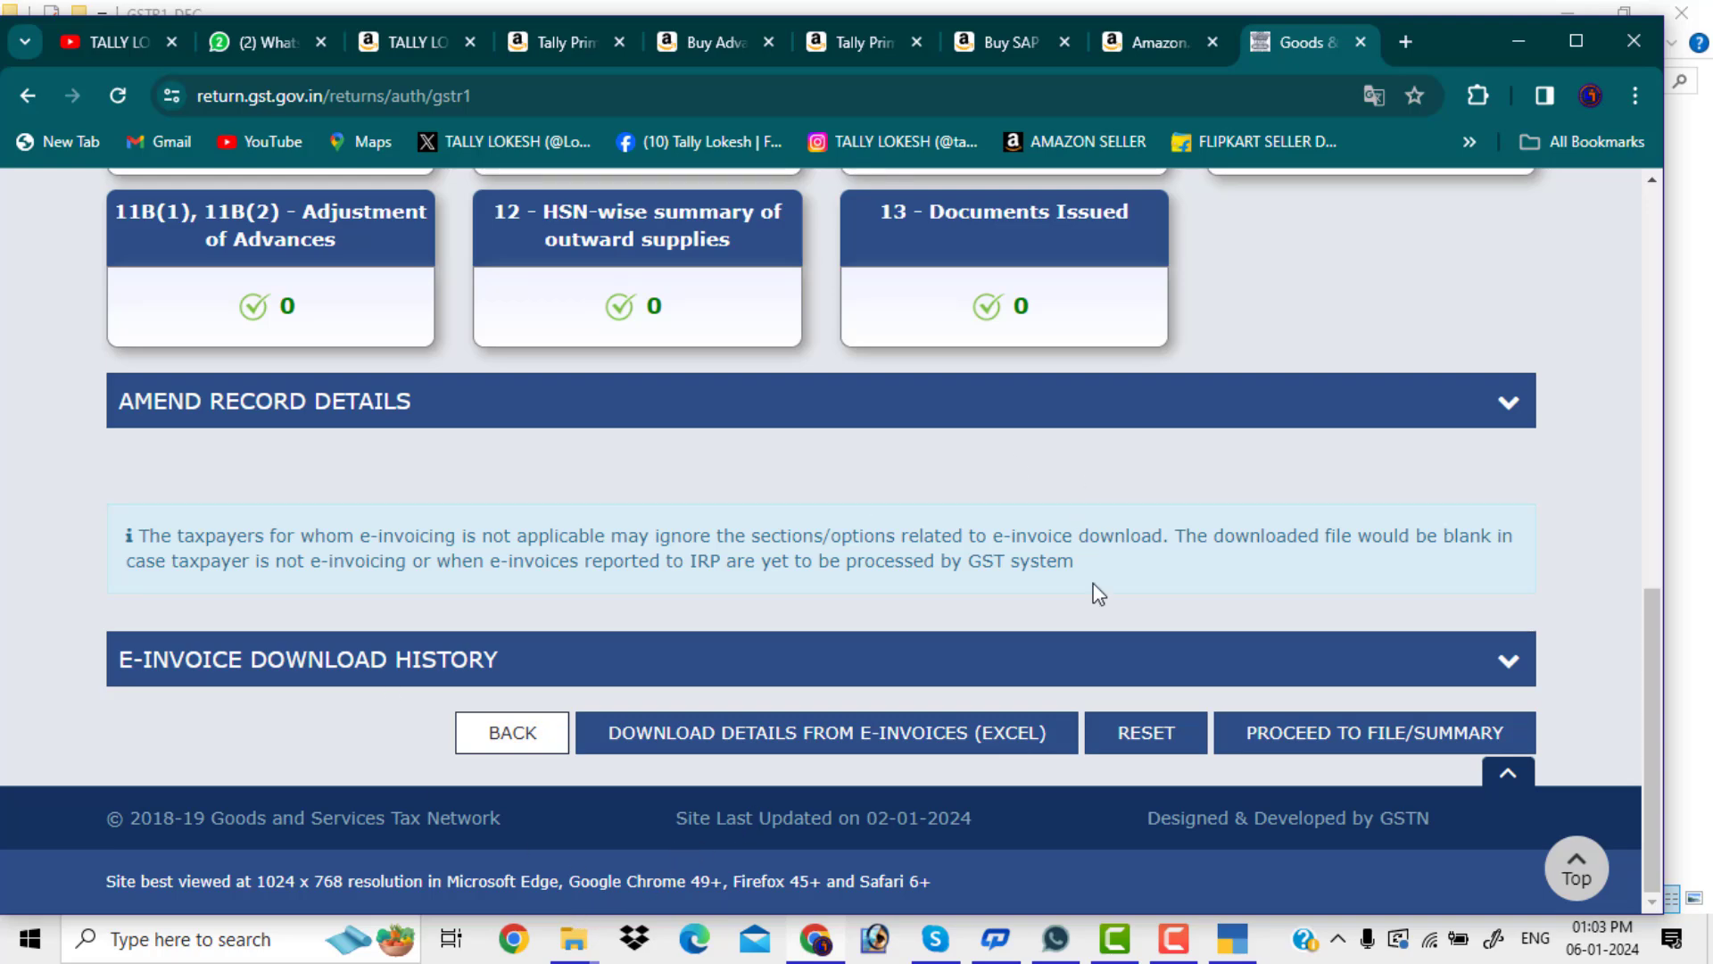
# Open the consolidated summary and check total liability: 22,596.70 taxable, 1,418.35 IGST, 708.77 CGST/SGST
pyautogui.click(1342, 749)
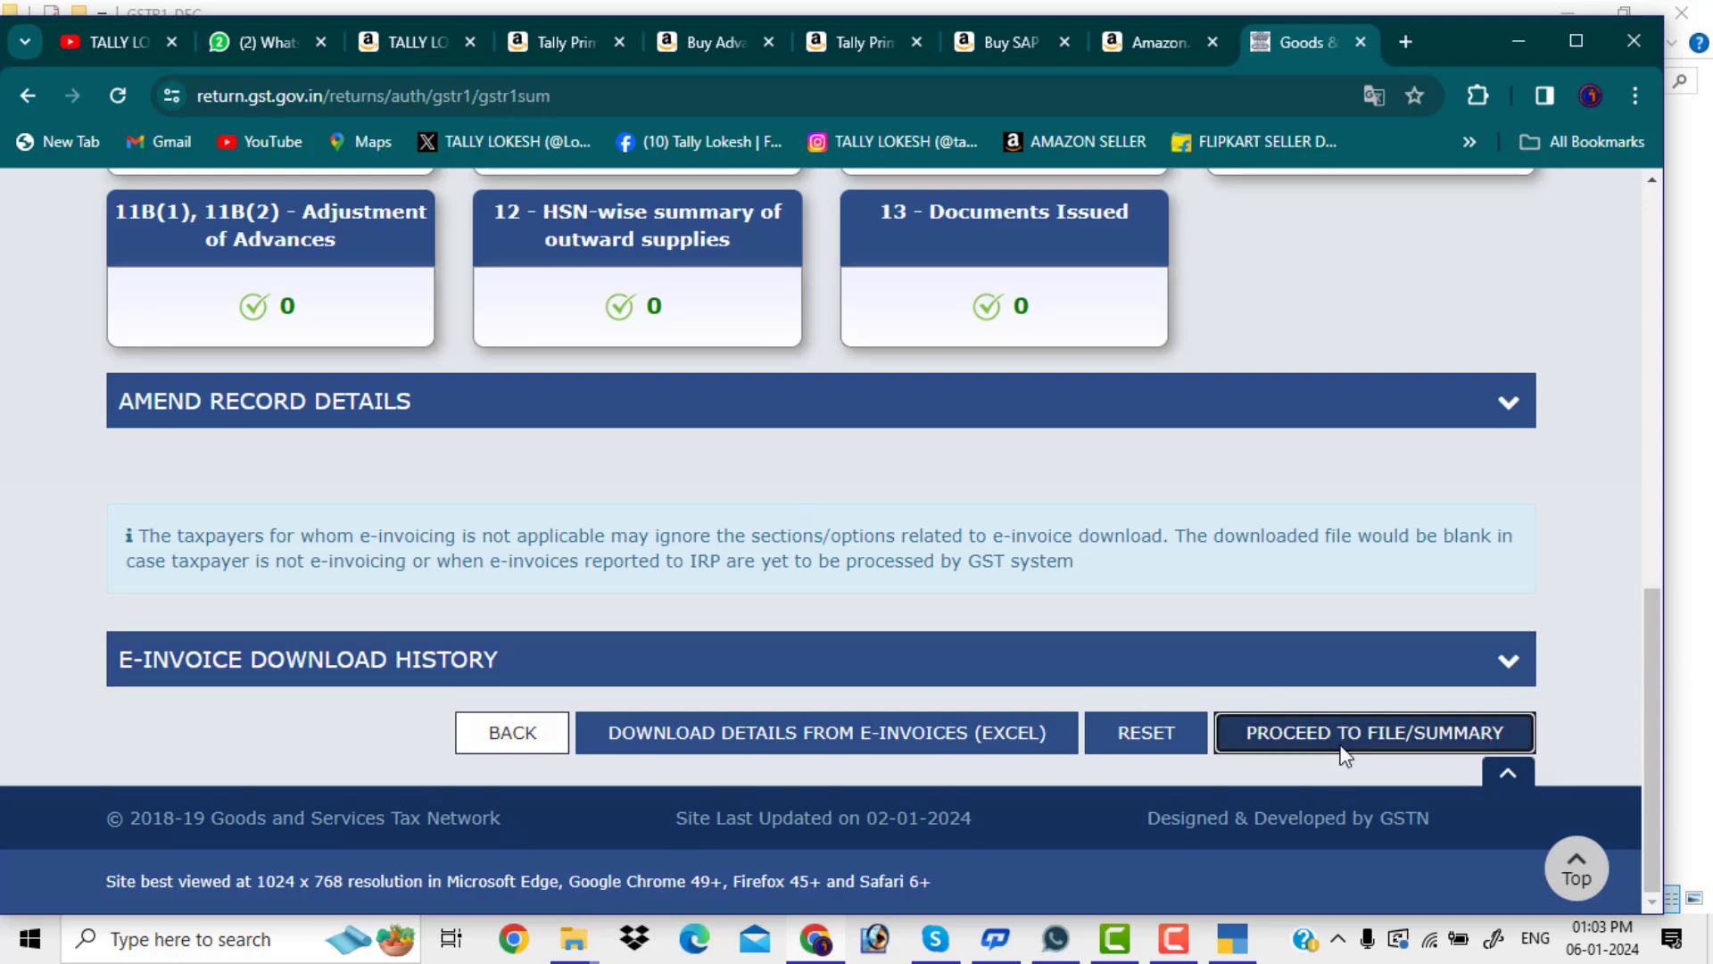
pyautogui.scroll(-4, 860, 446)
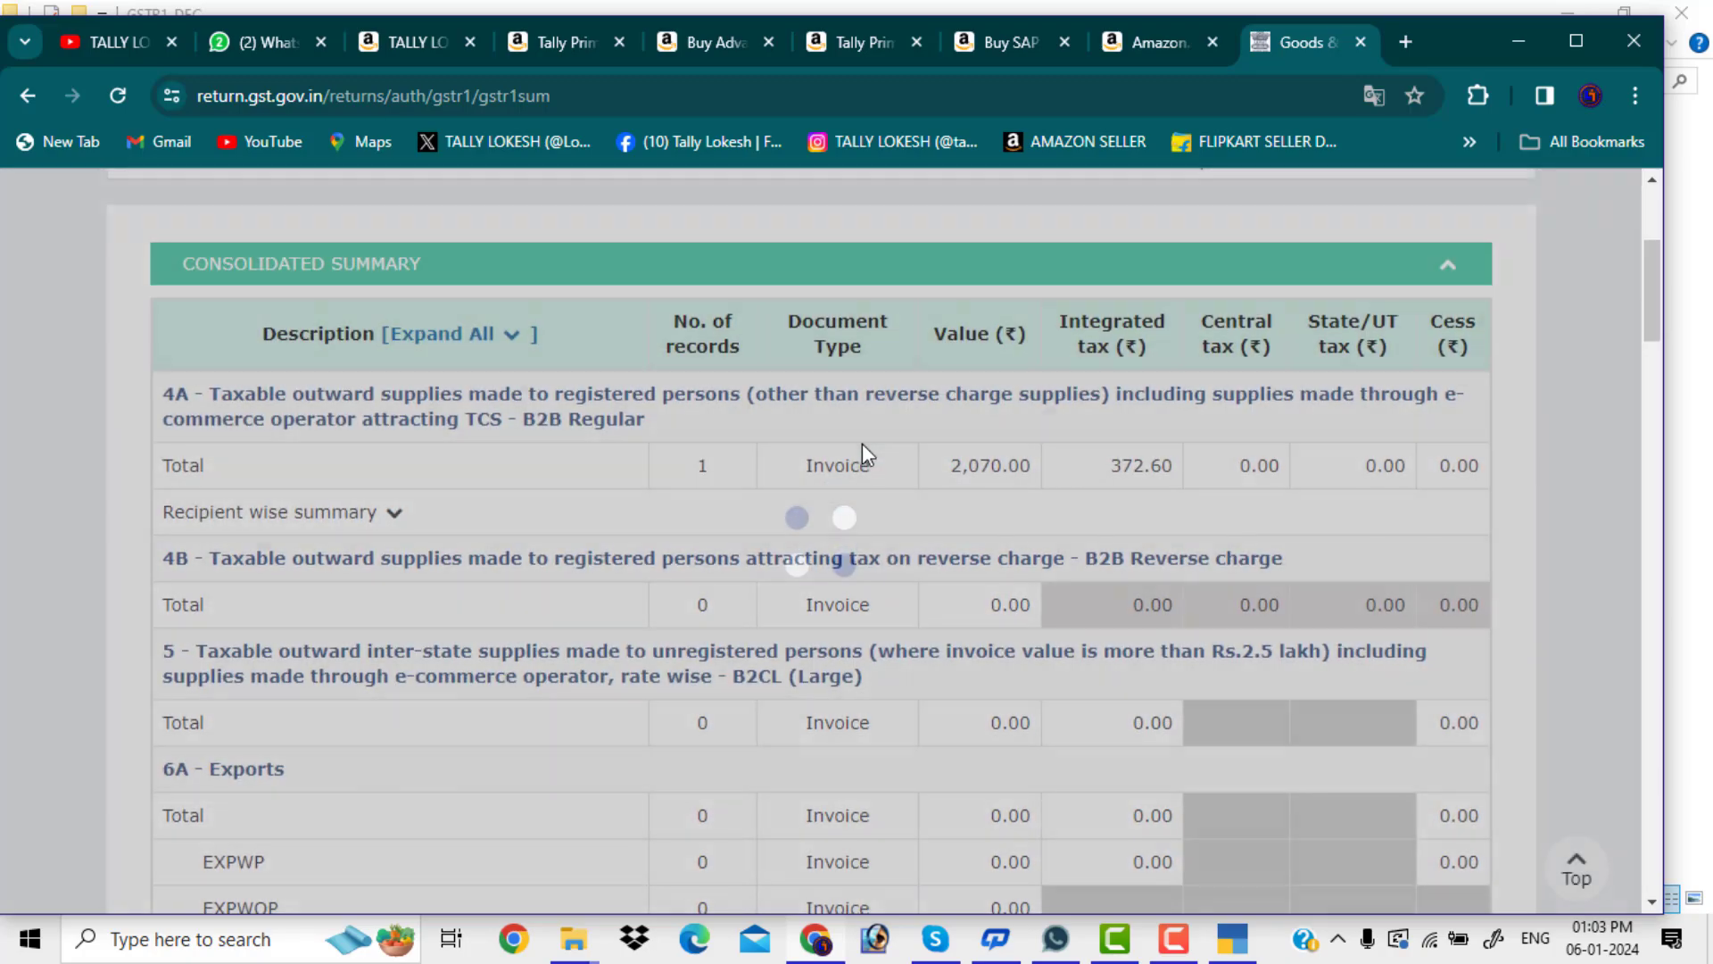
pyautogui.scroll(-20, 862, 443)
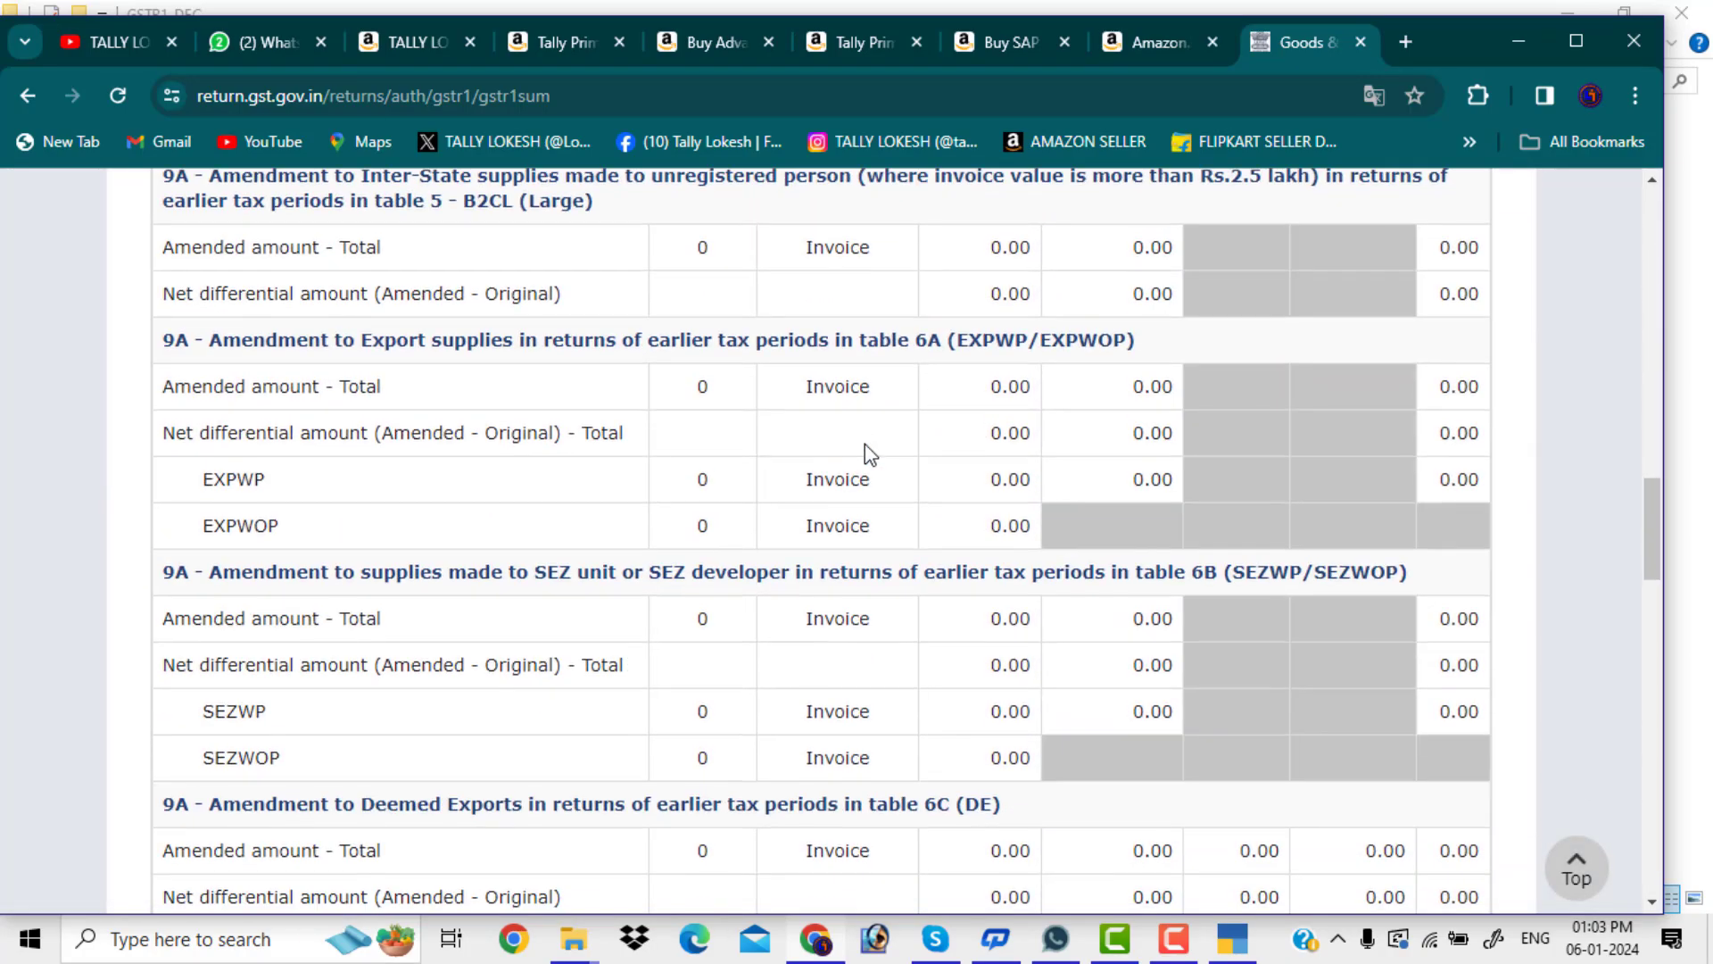
pyautogui.scroll(-15, 864, 443)
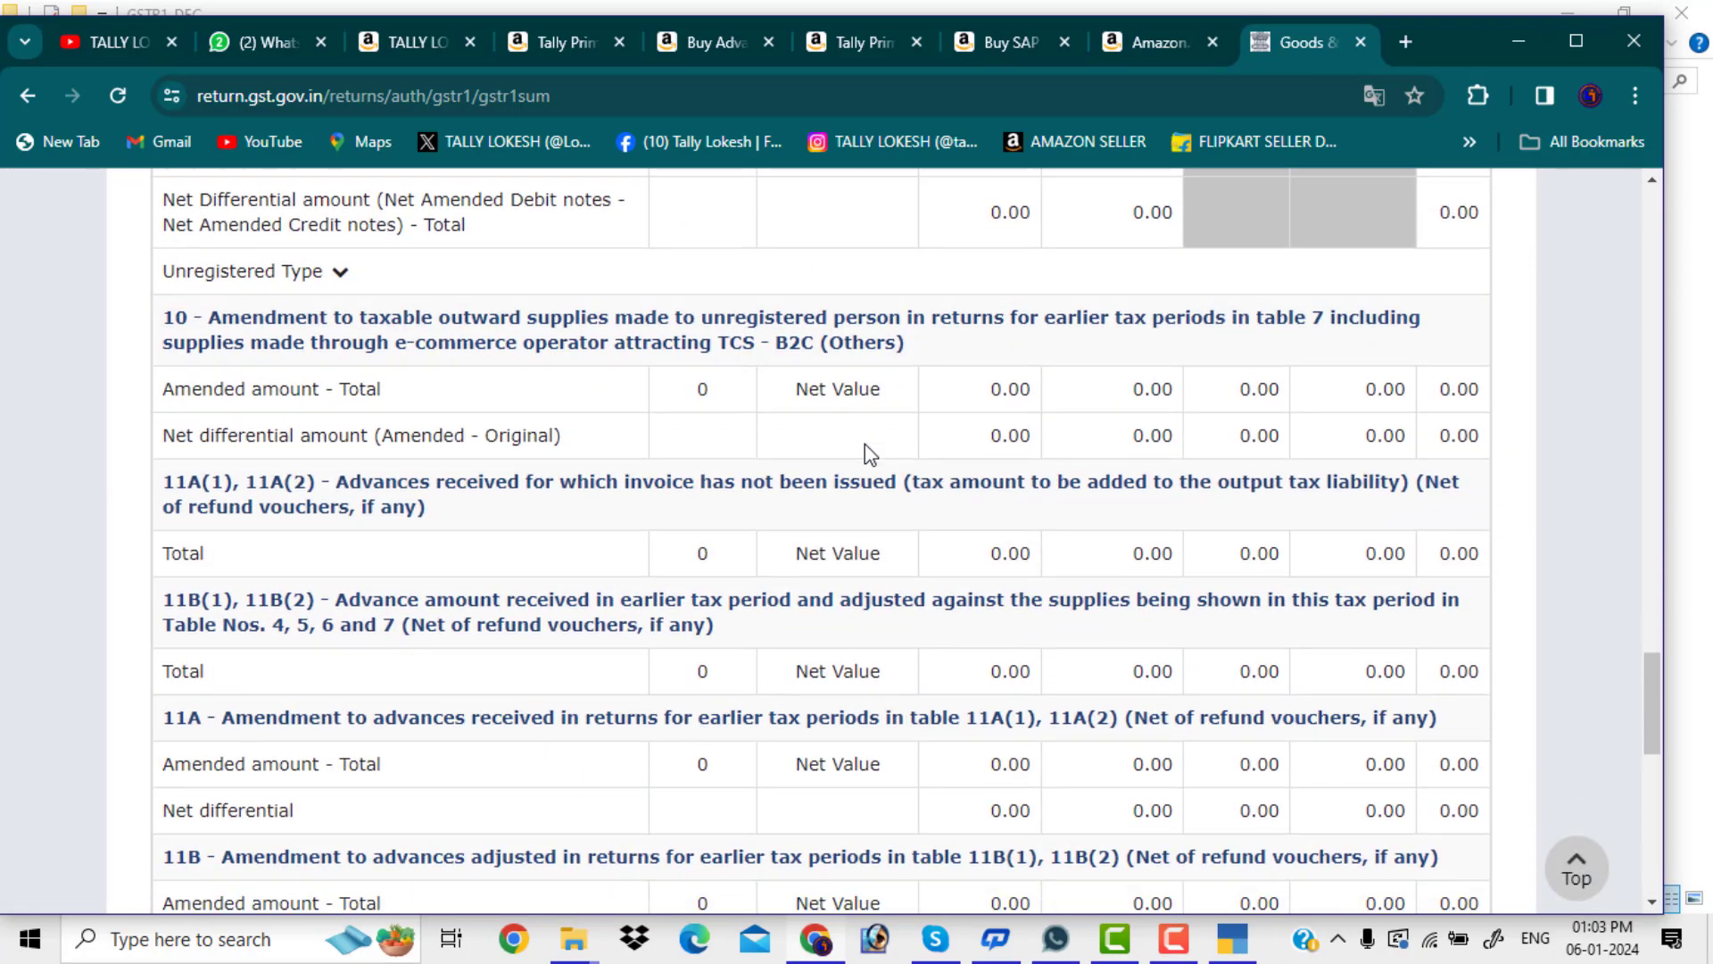
pyautogui.scroll(-12, 865, 442)
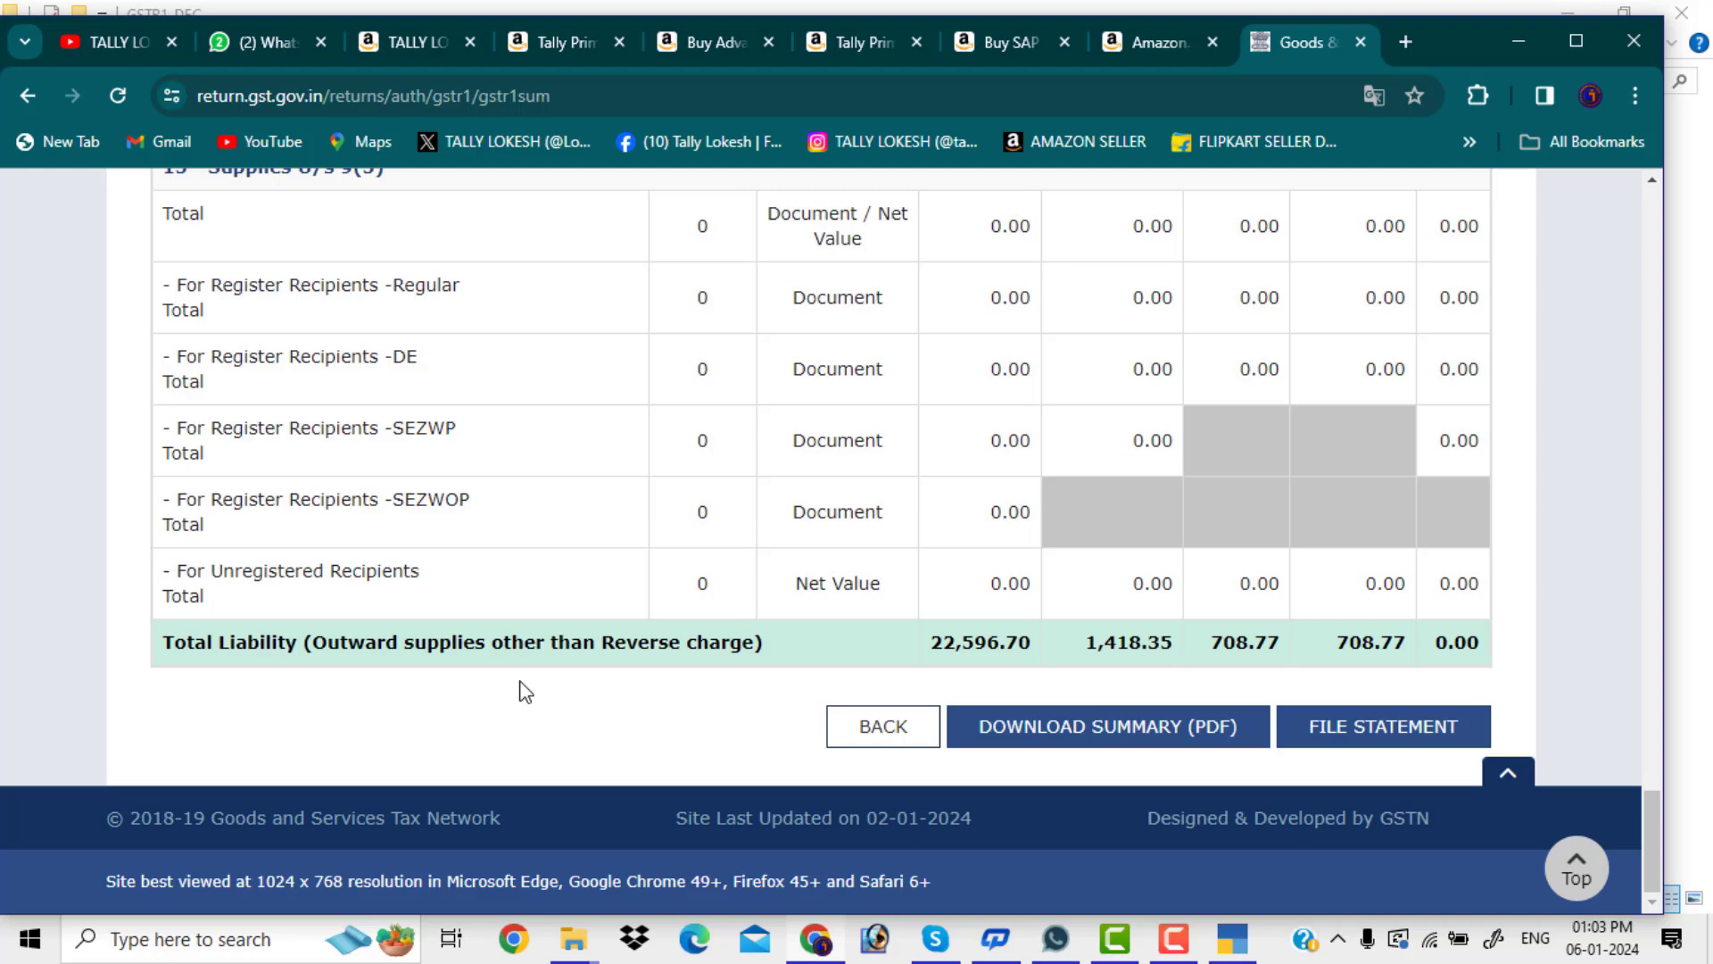
# Compare TallyPrime's GSTR-1 report totals against the portal summary, then proceed to File Statement
pyautogui.click(1224, 932)
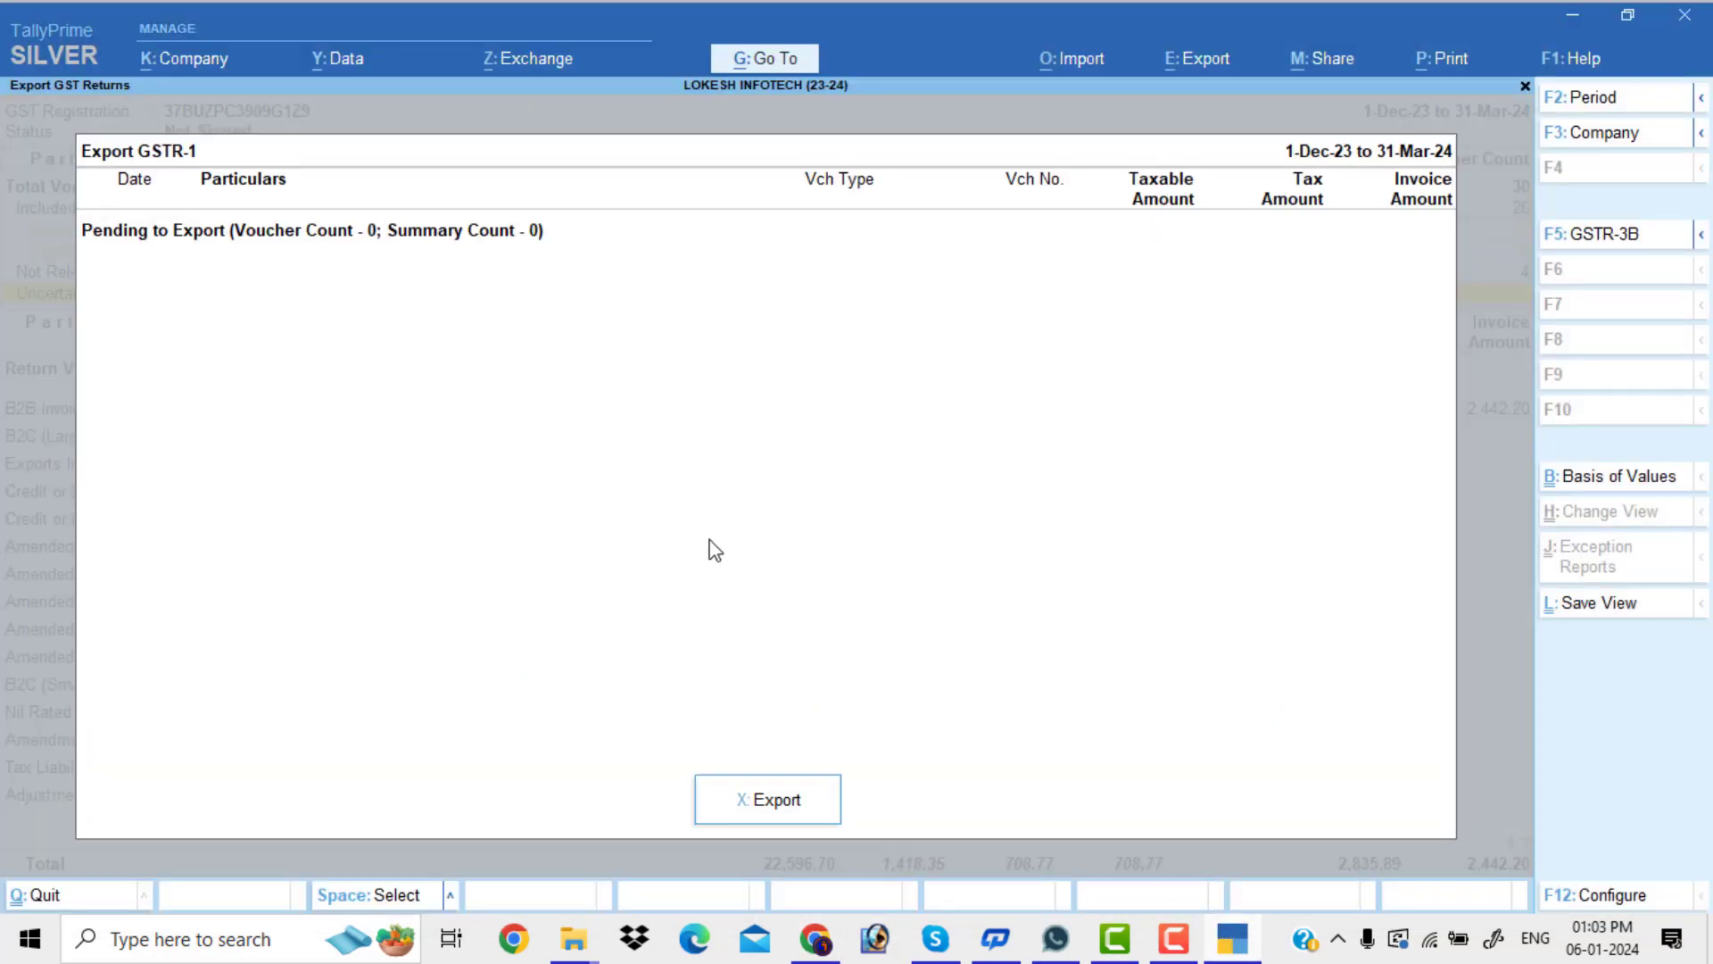
pyautogui.press('Escape')
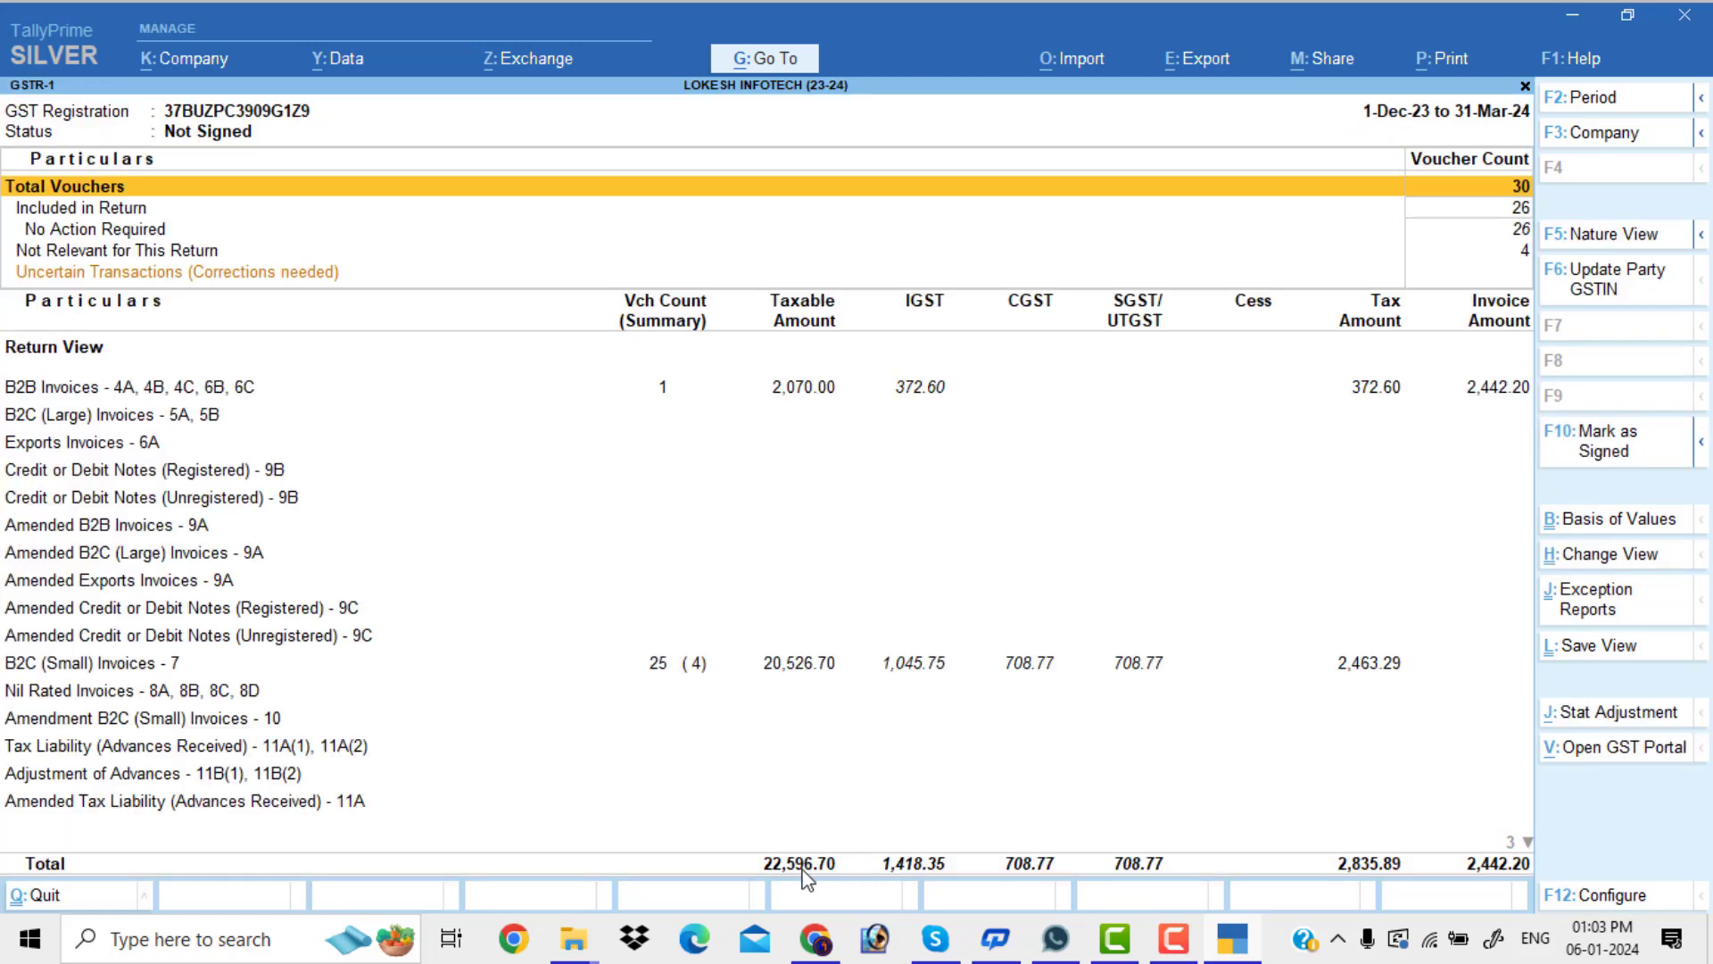
pyautogui.click(1229, 952)
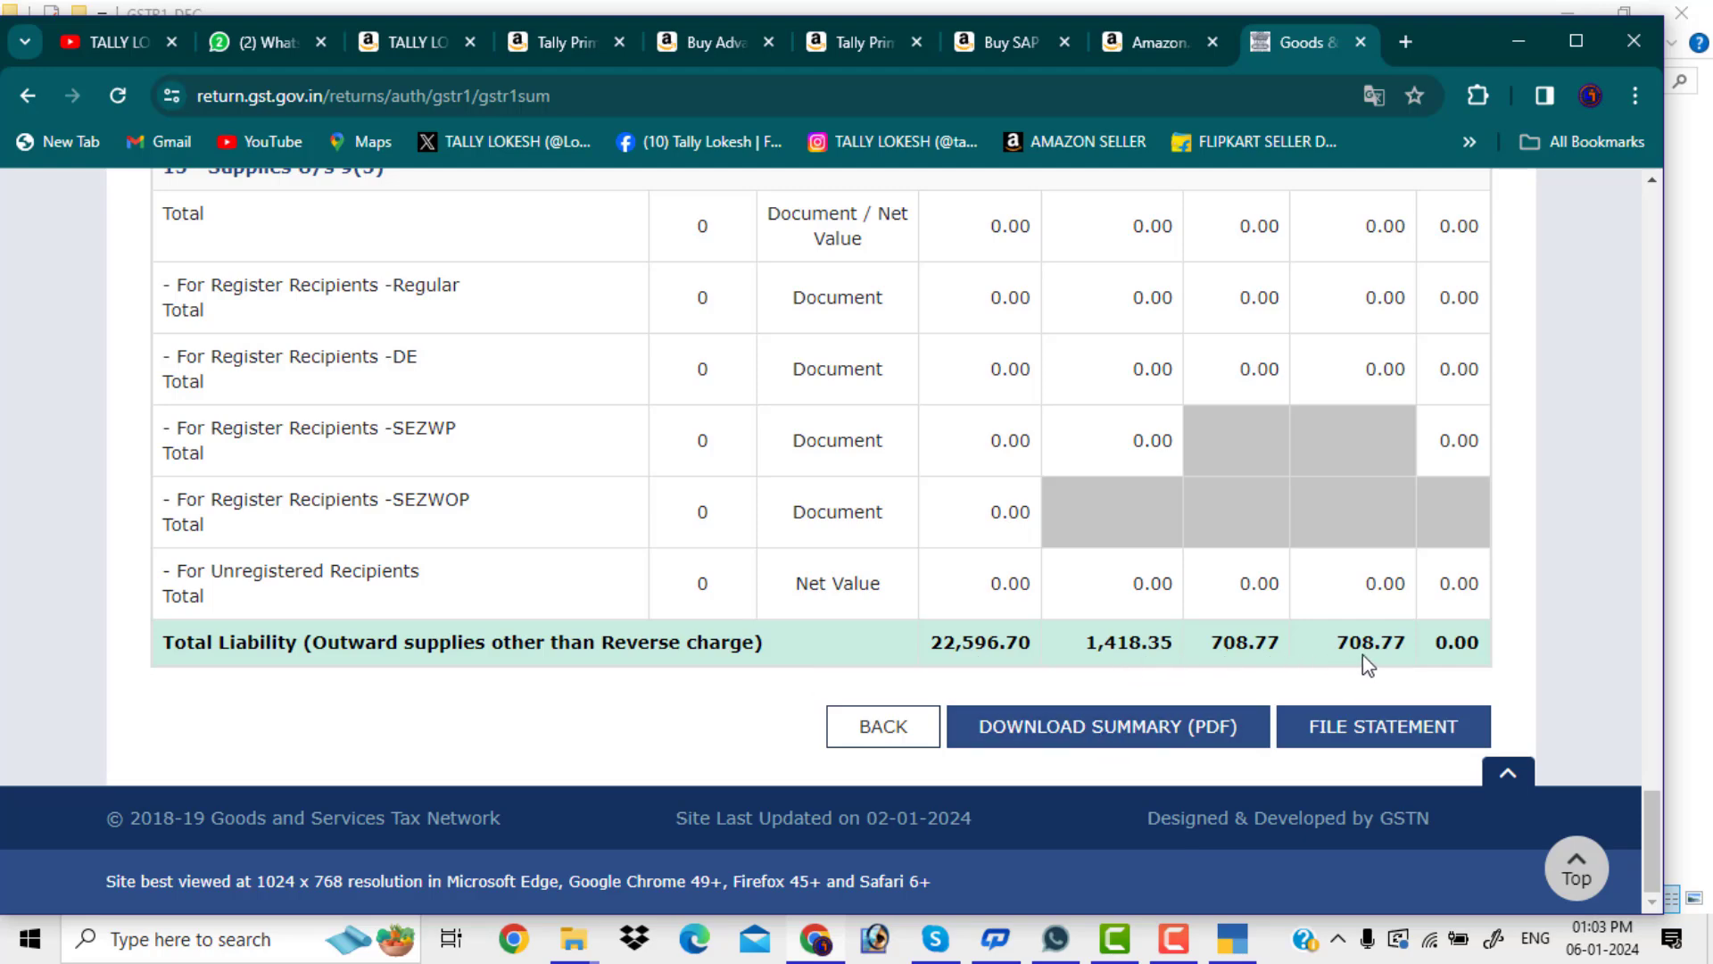
pyautogui.click(1231, 946)
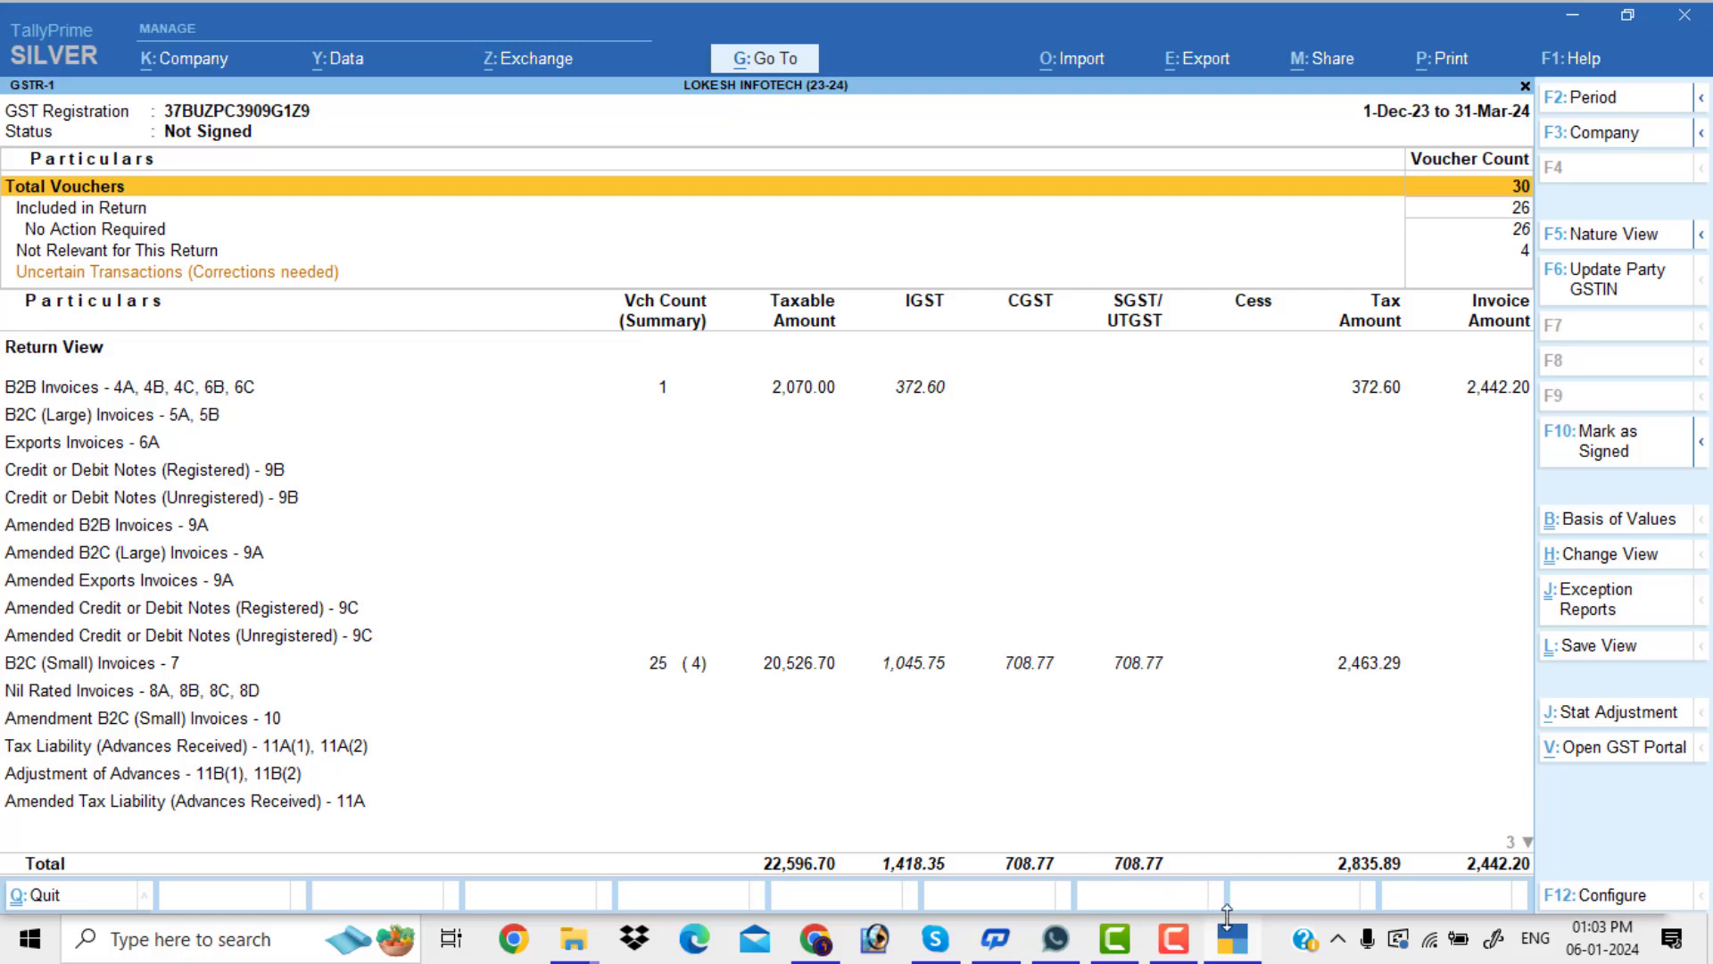
pyautogui.click(1245, 948)
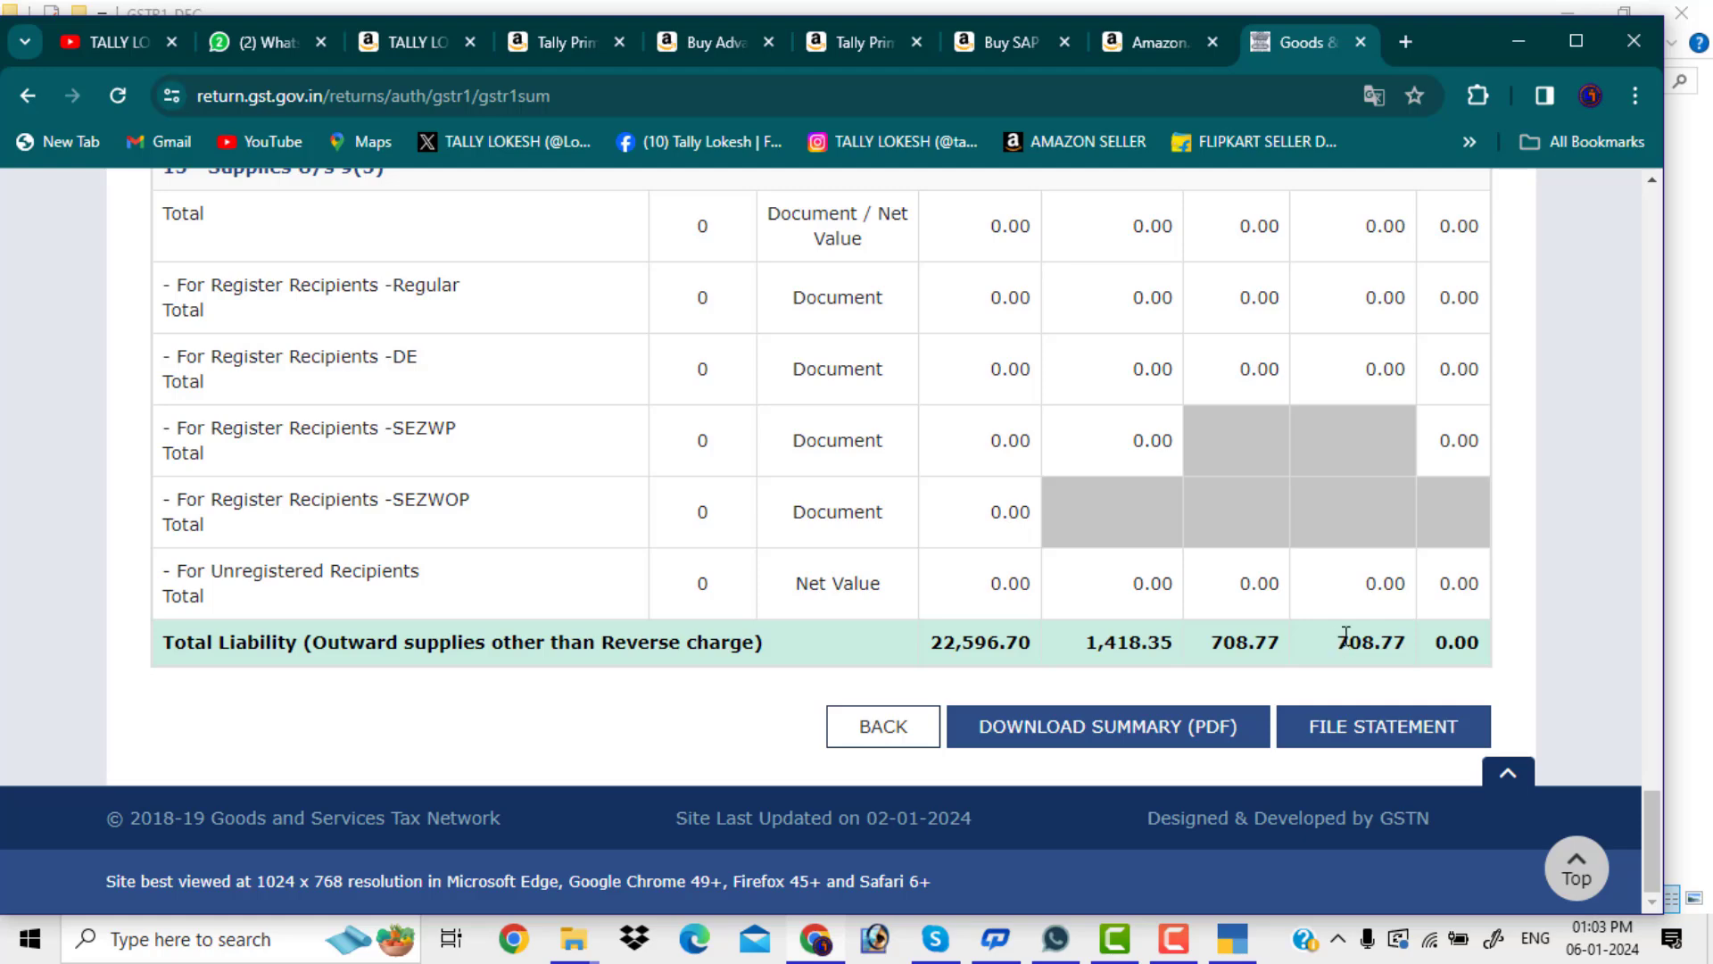
pyautogui.click(1392, 739)
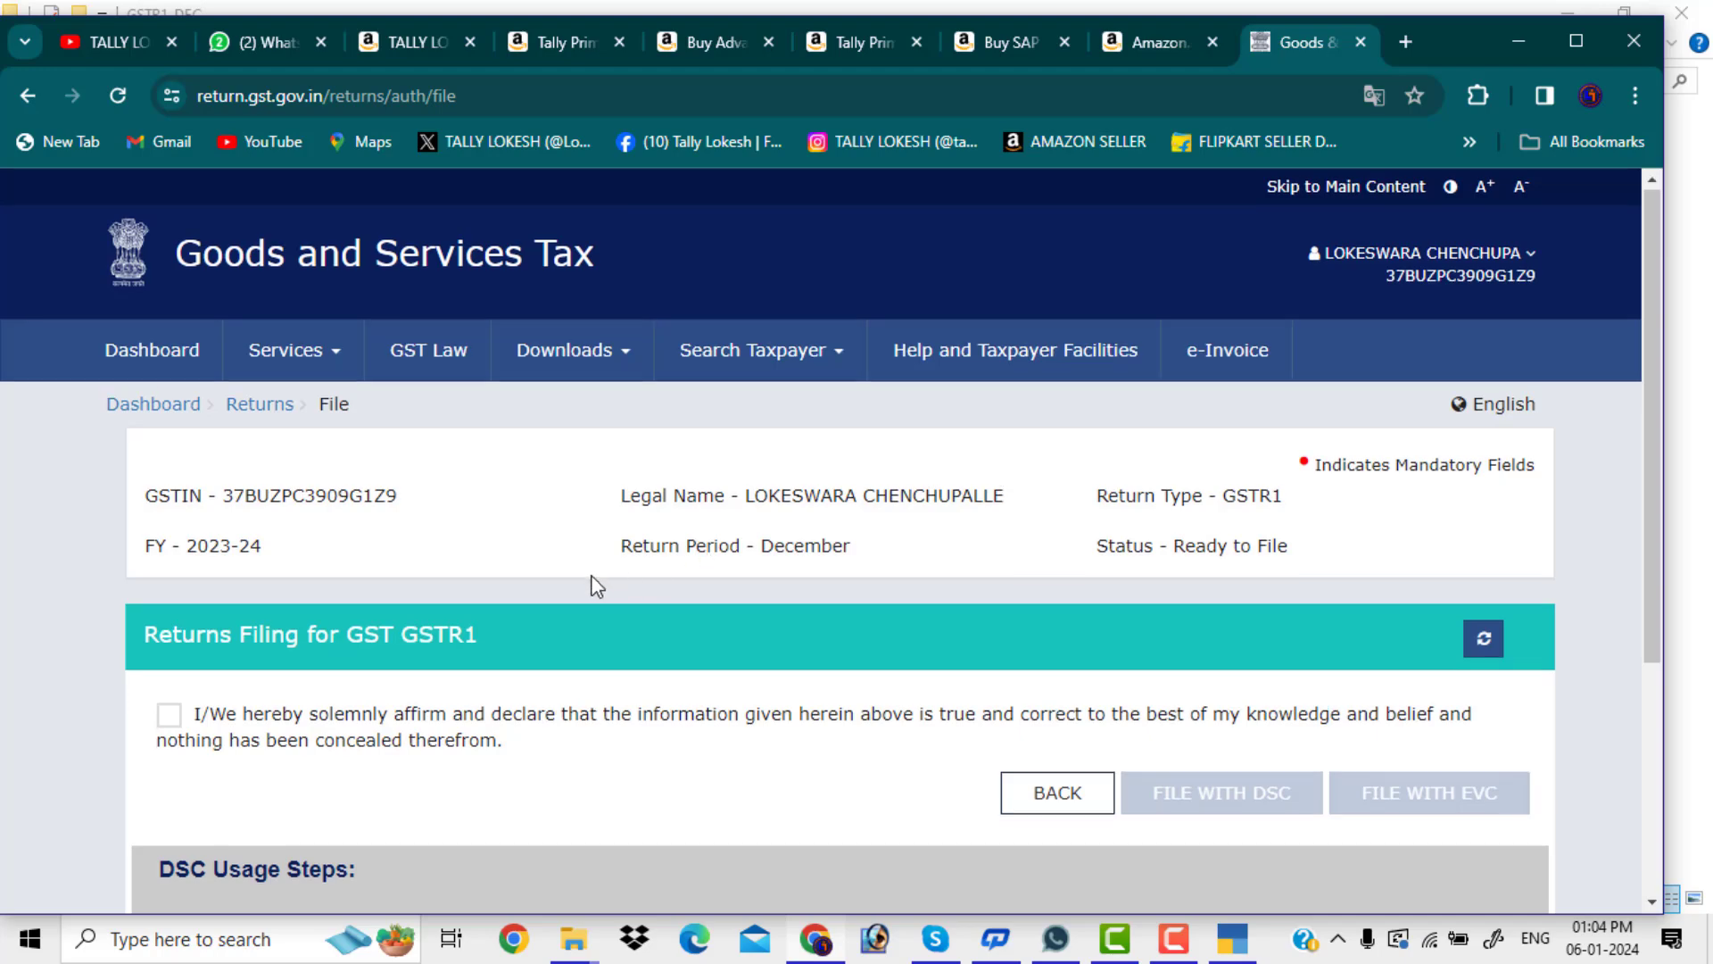
# Tick the GSTR-1 declaration checkbox and choose the taxpayer as authorised signatory
pyautogui.scroll(-1, 375, 588)
pyautogui.click(175, 597)
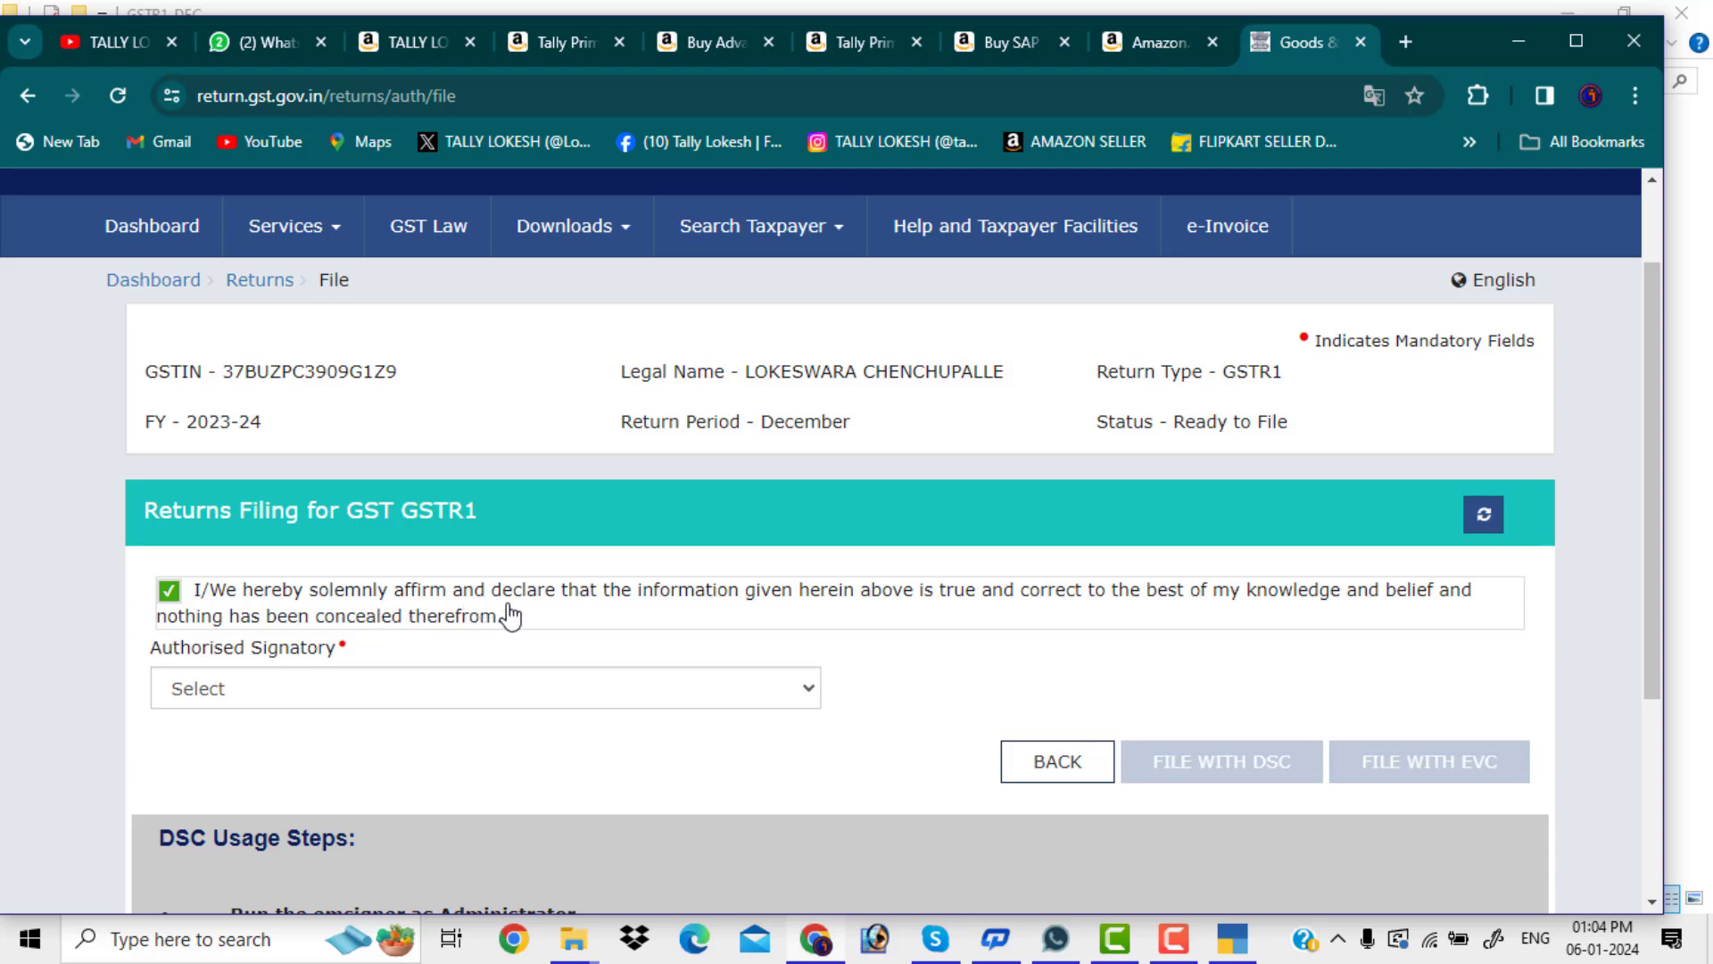
pyautogui.scroll(-3, 785, 629)
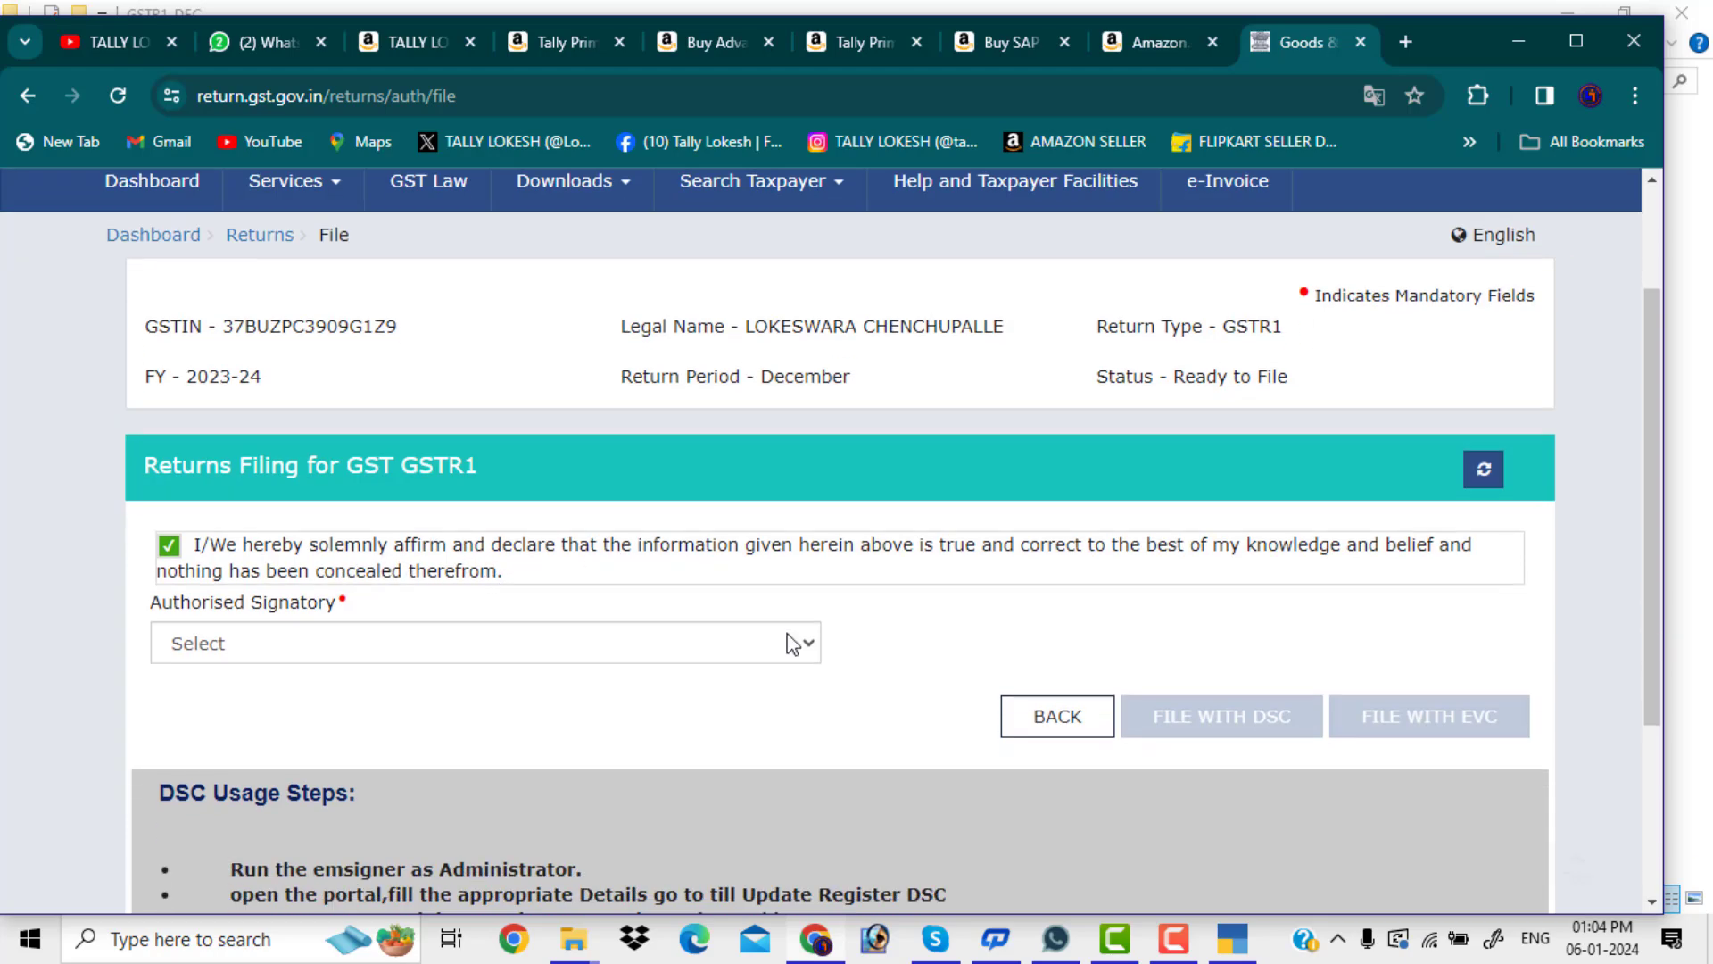
pyautogui.click(807, 439)
pyautogui.click(547, 494)
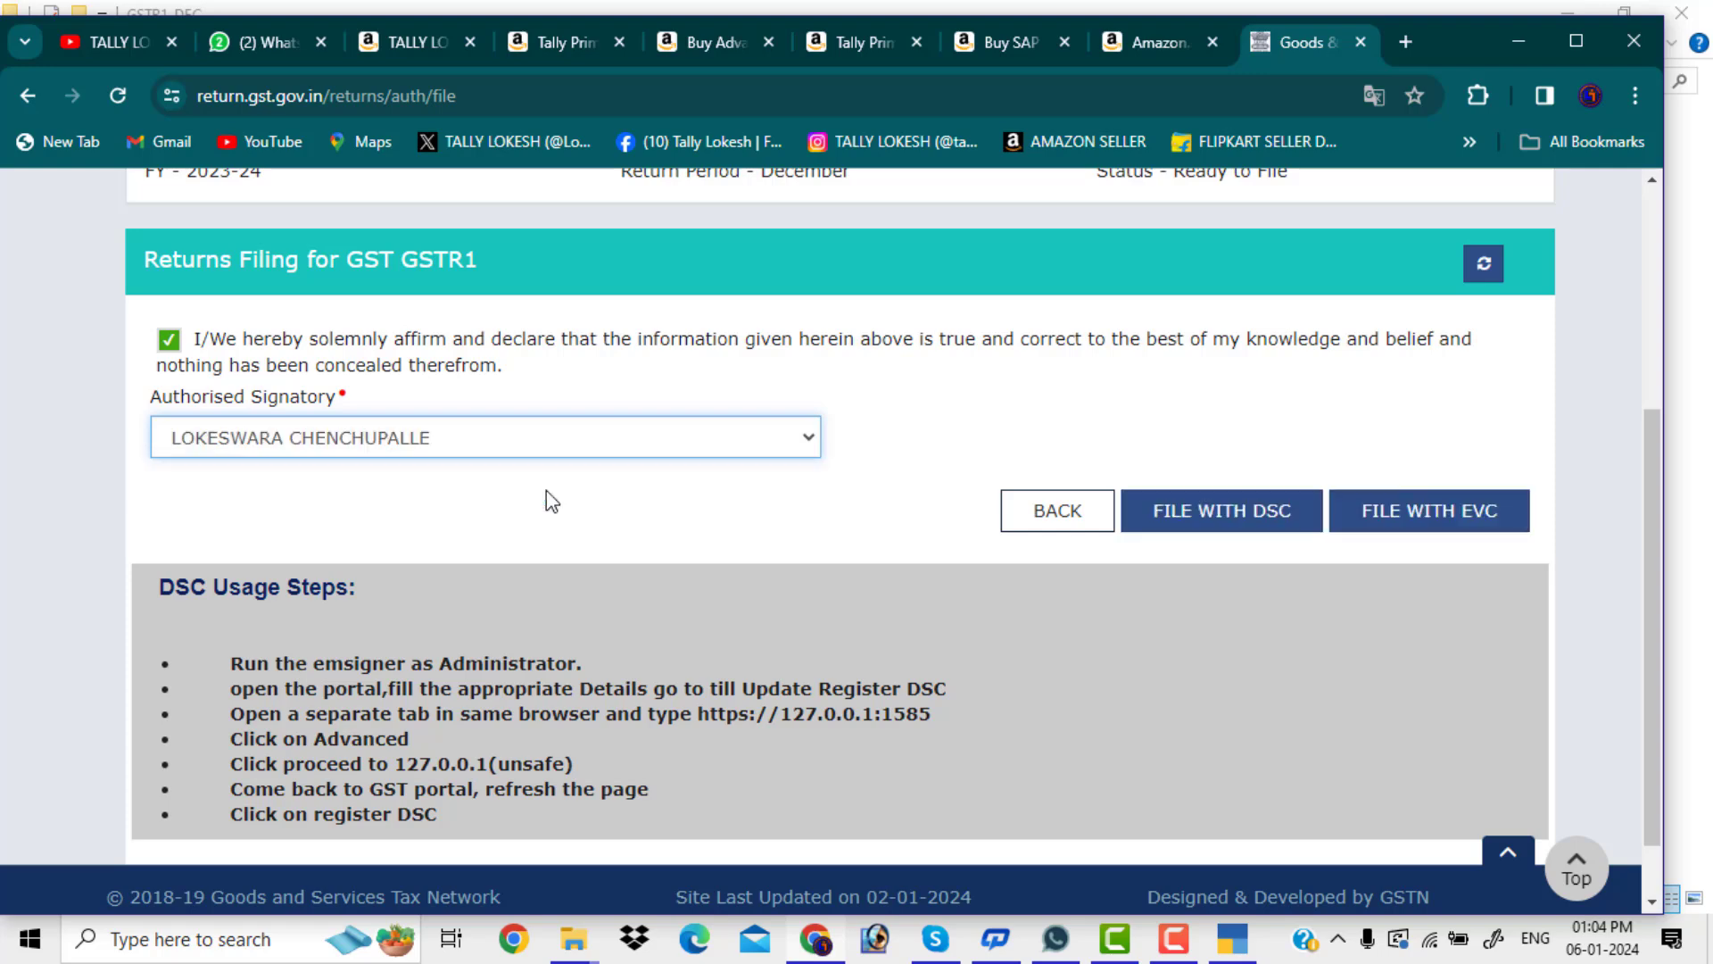
# Choose File with EVC for the December GSTR-1 and verify it with the one-time password
pyautogui.click(1461, 516)
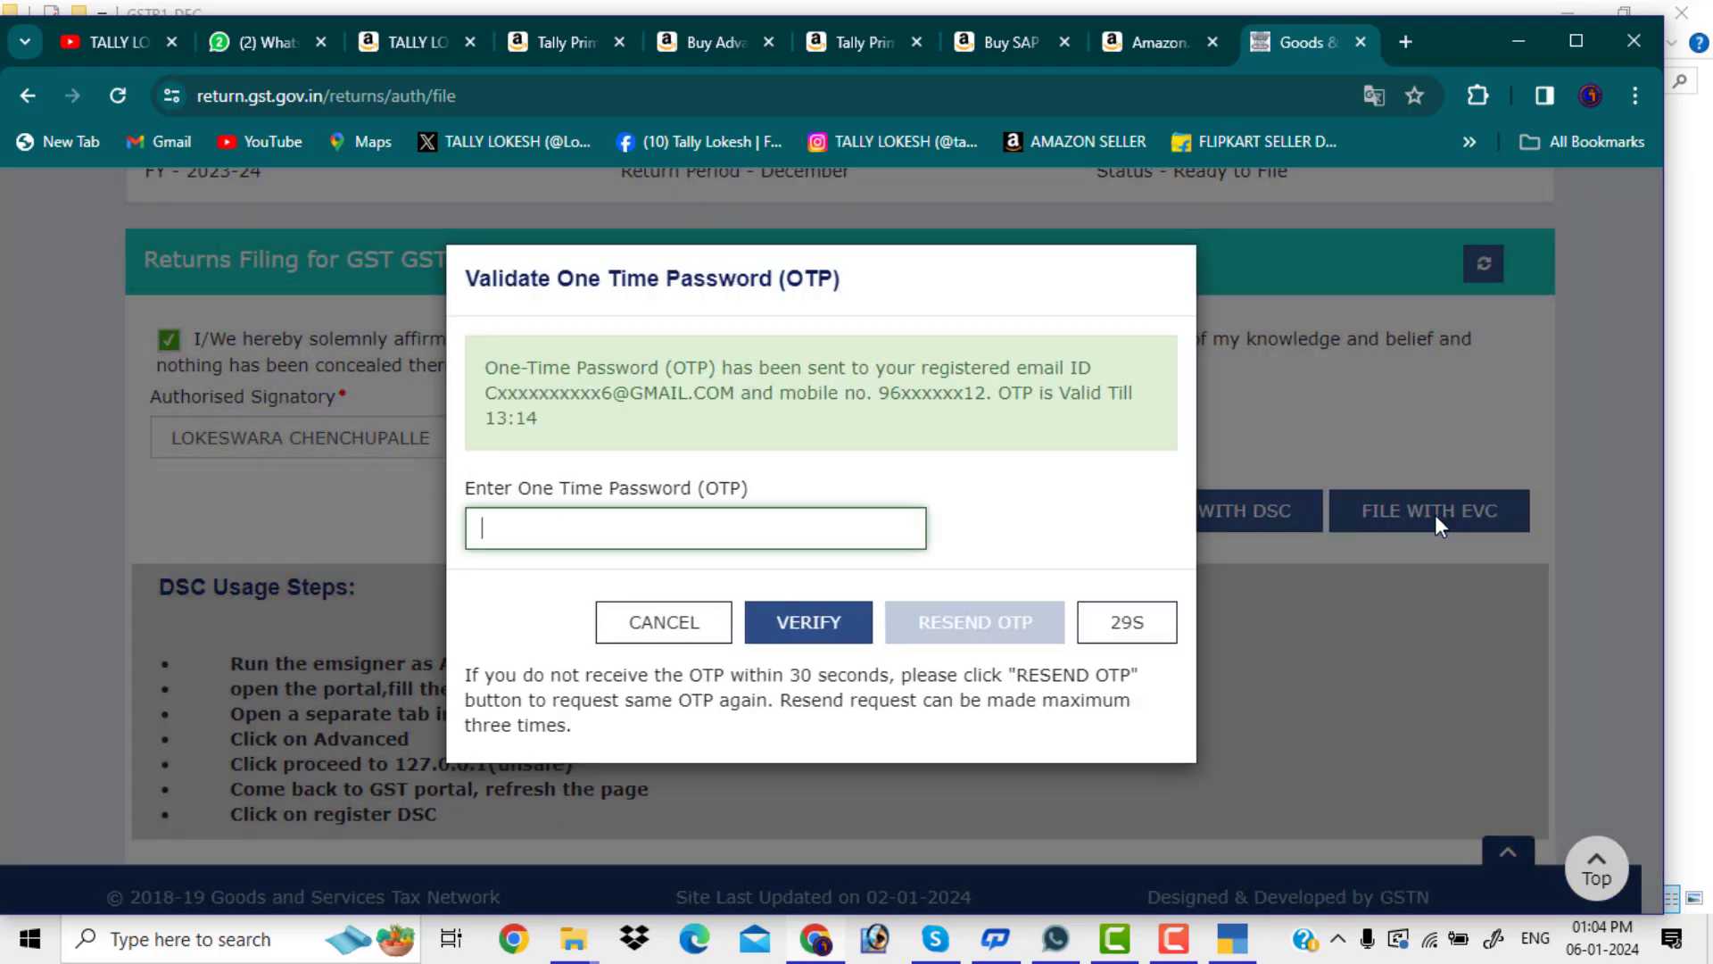
pyautogui.click(690, 521)
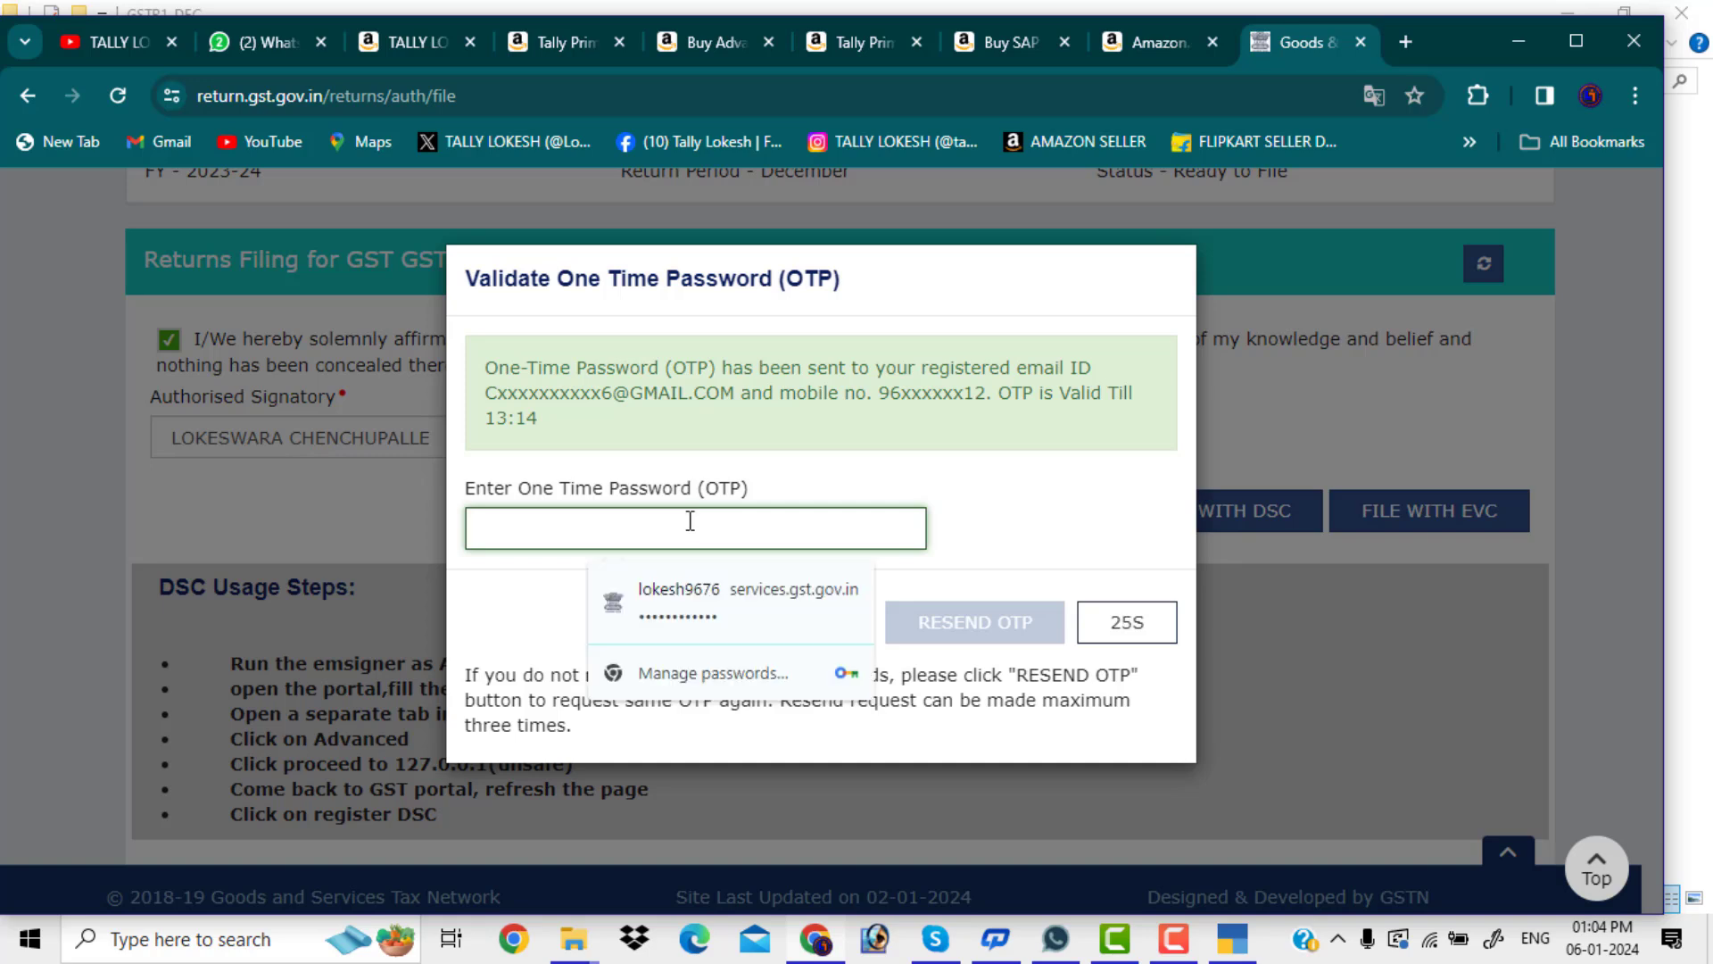
pyautogui.write('•')
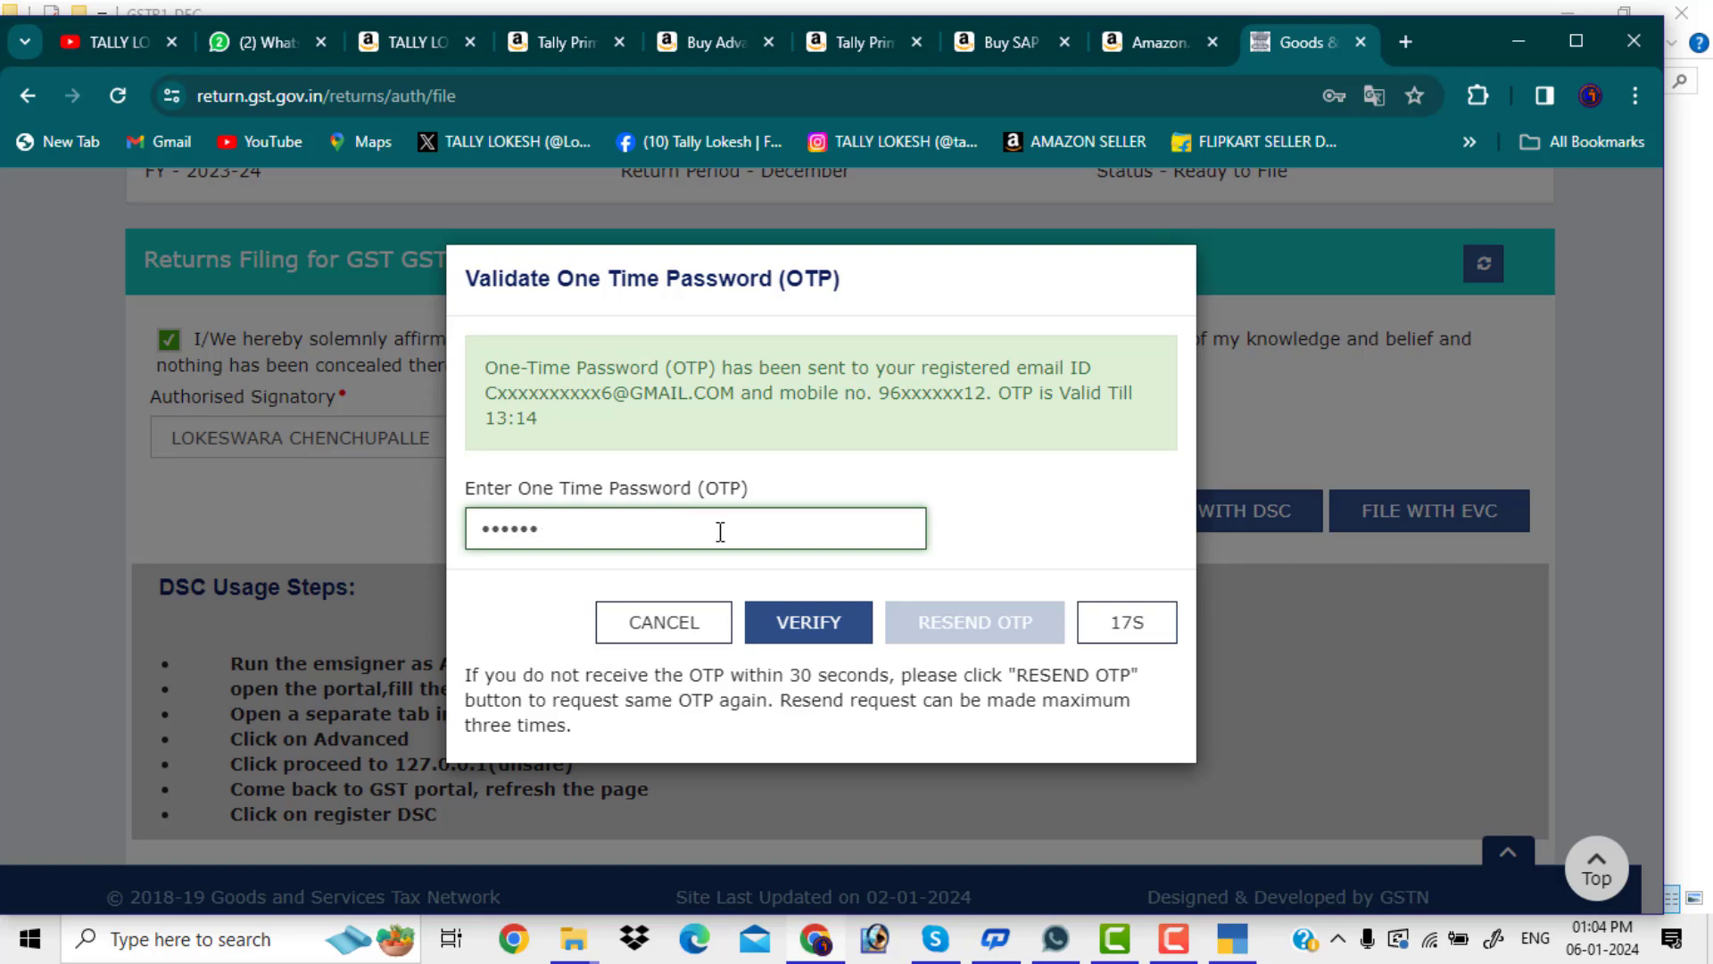
pyautogui.click(814, 636)
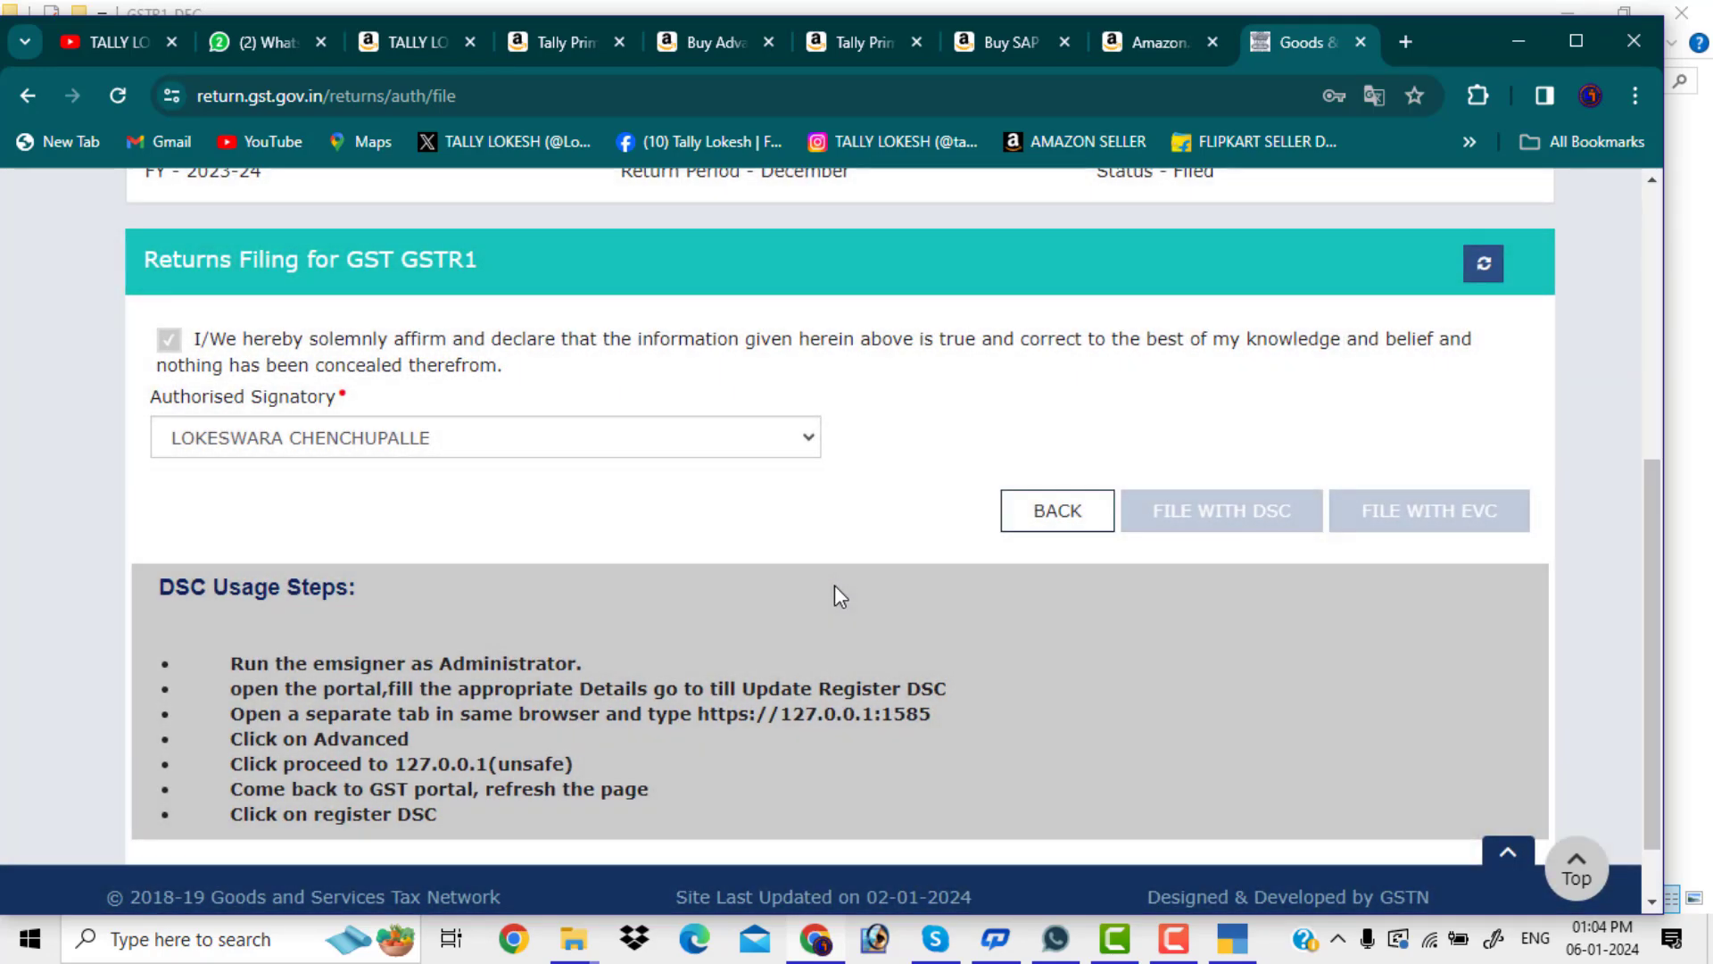
pyautogui.scroll(-1, 1126, 646)
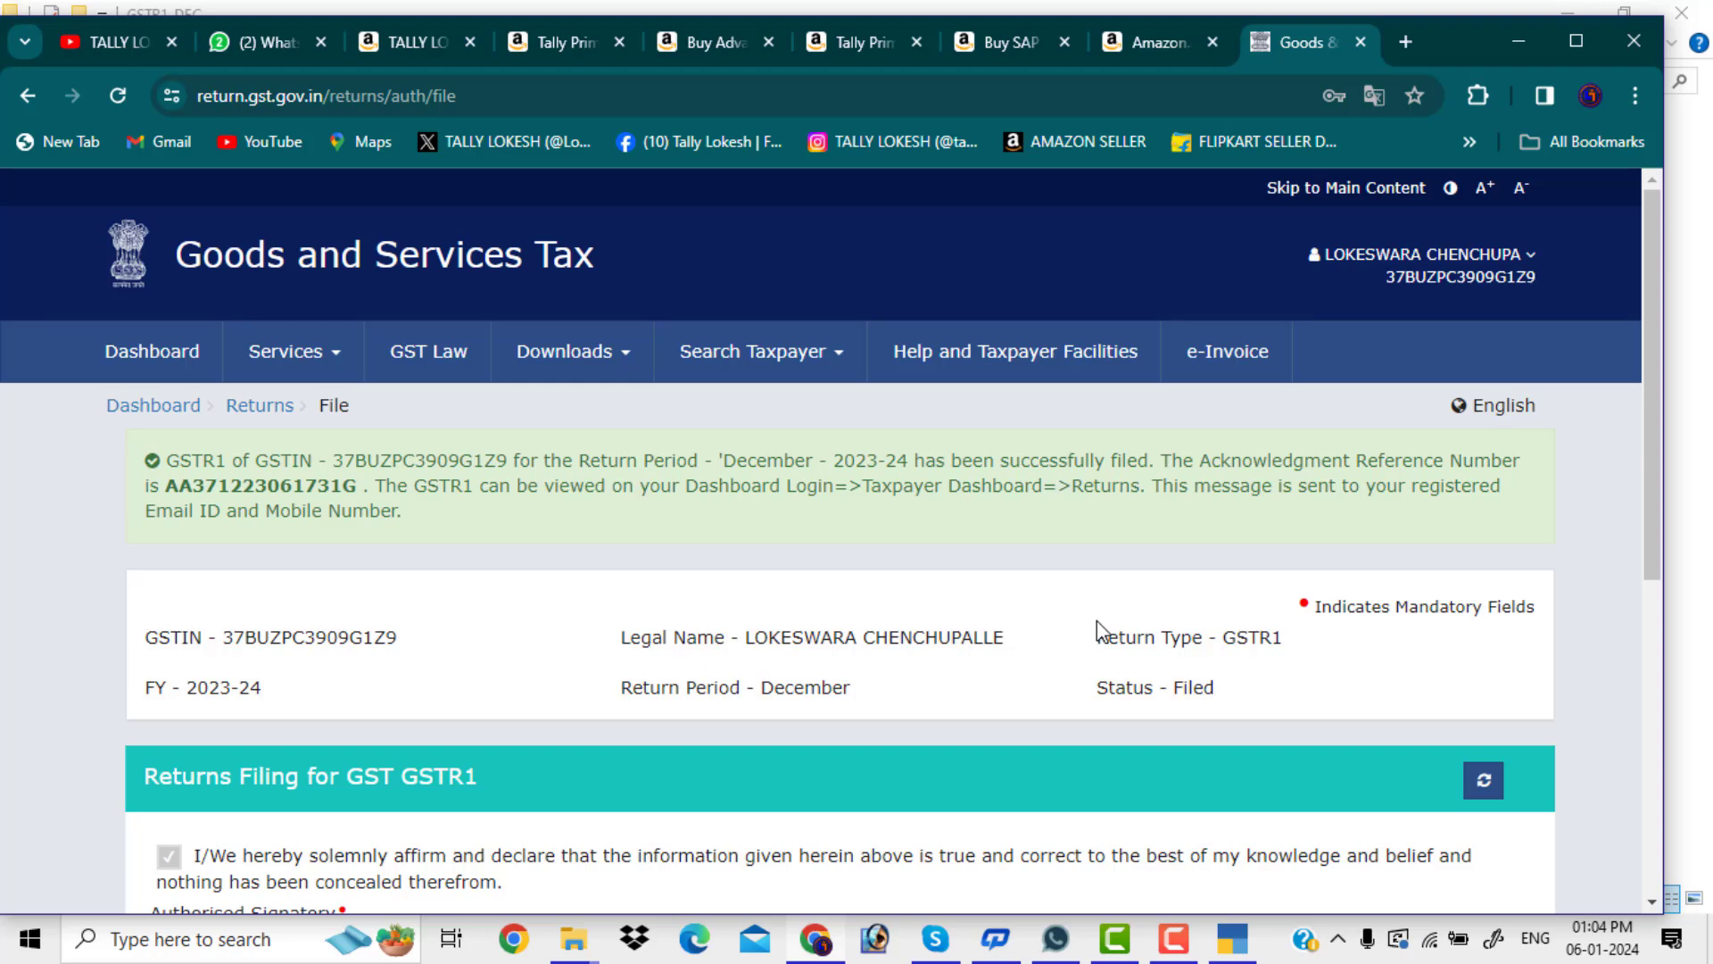
pyautogui.scroll(-3, 1099, 630)
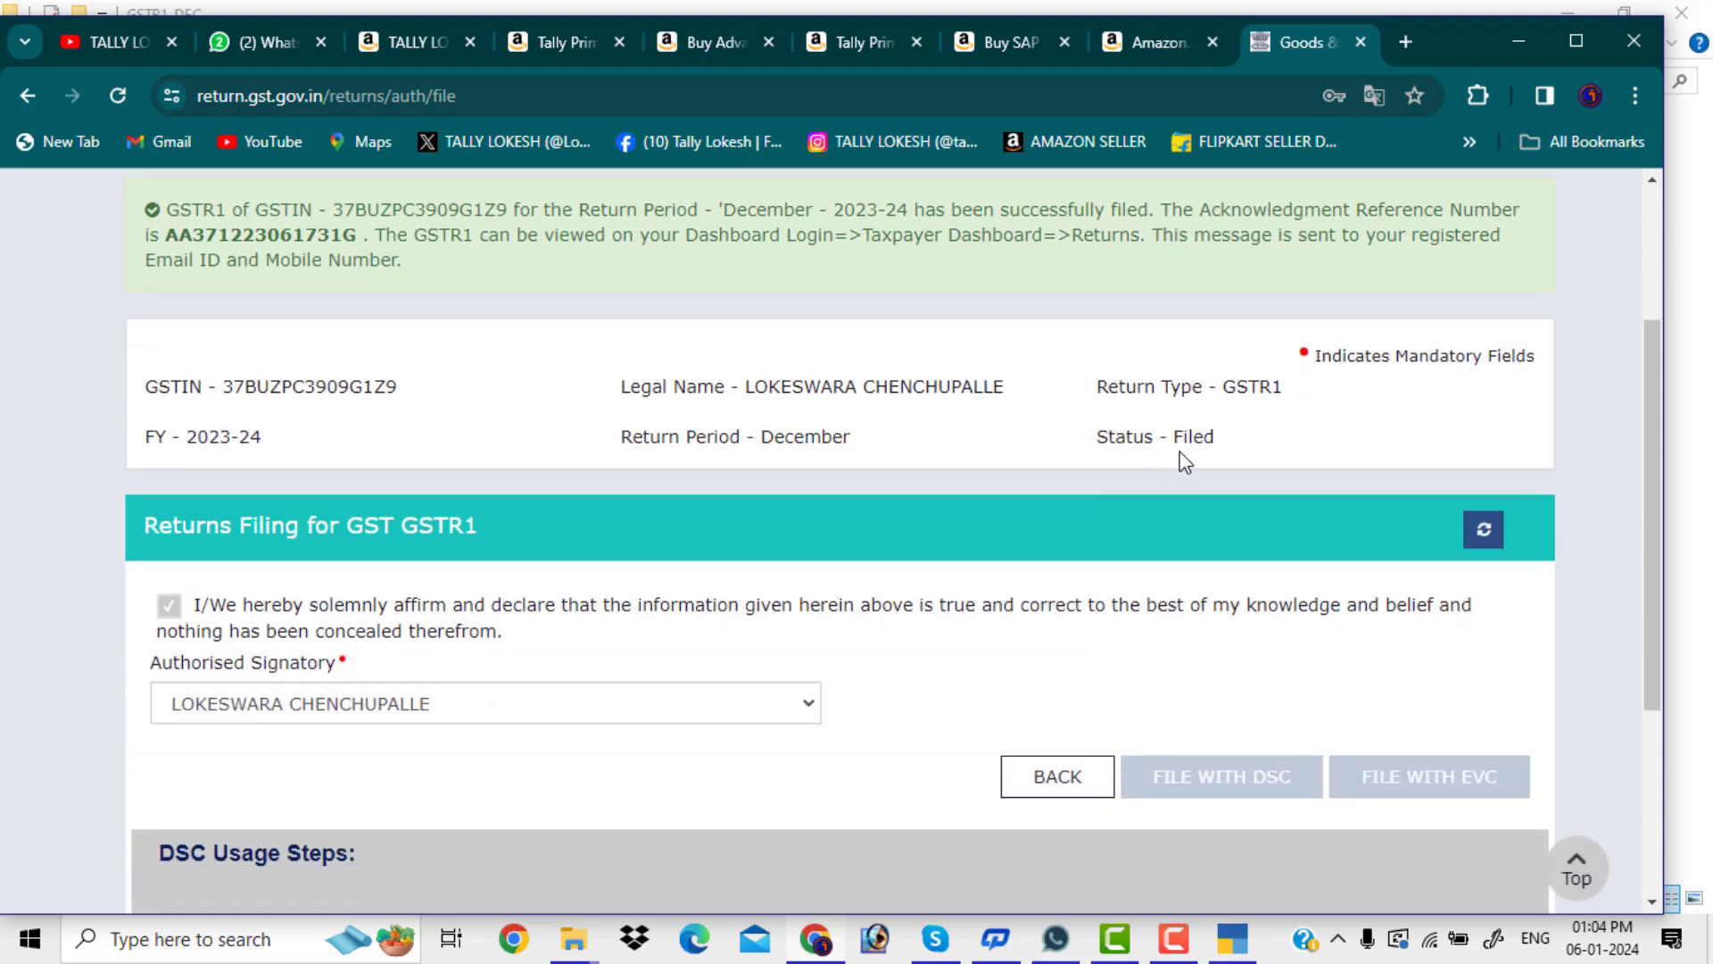
pyautogui.scroll(3, 1185, 462)
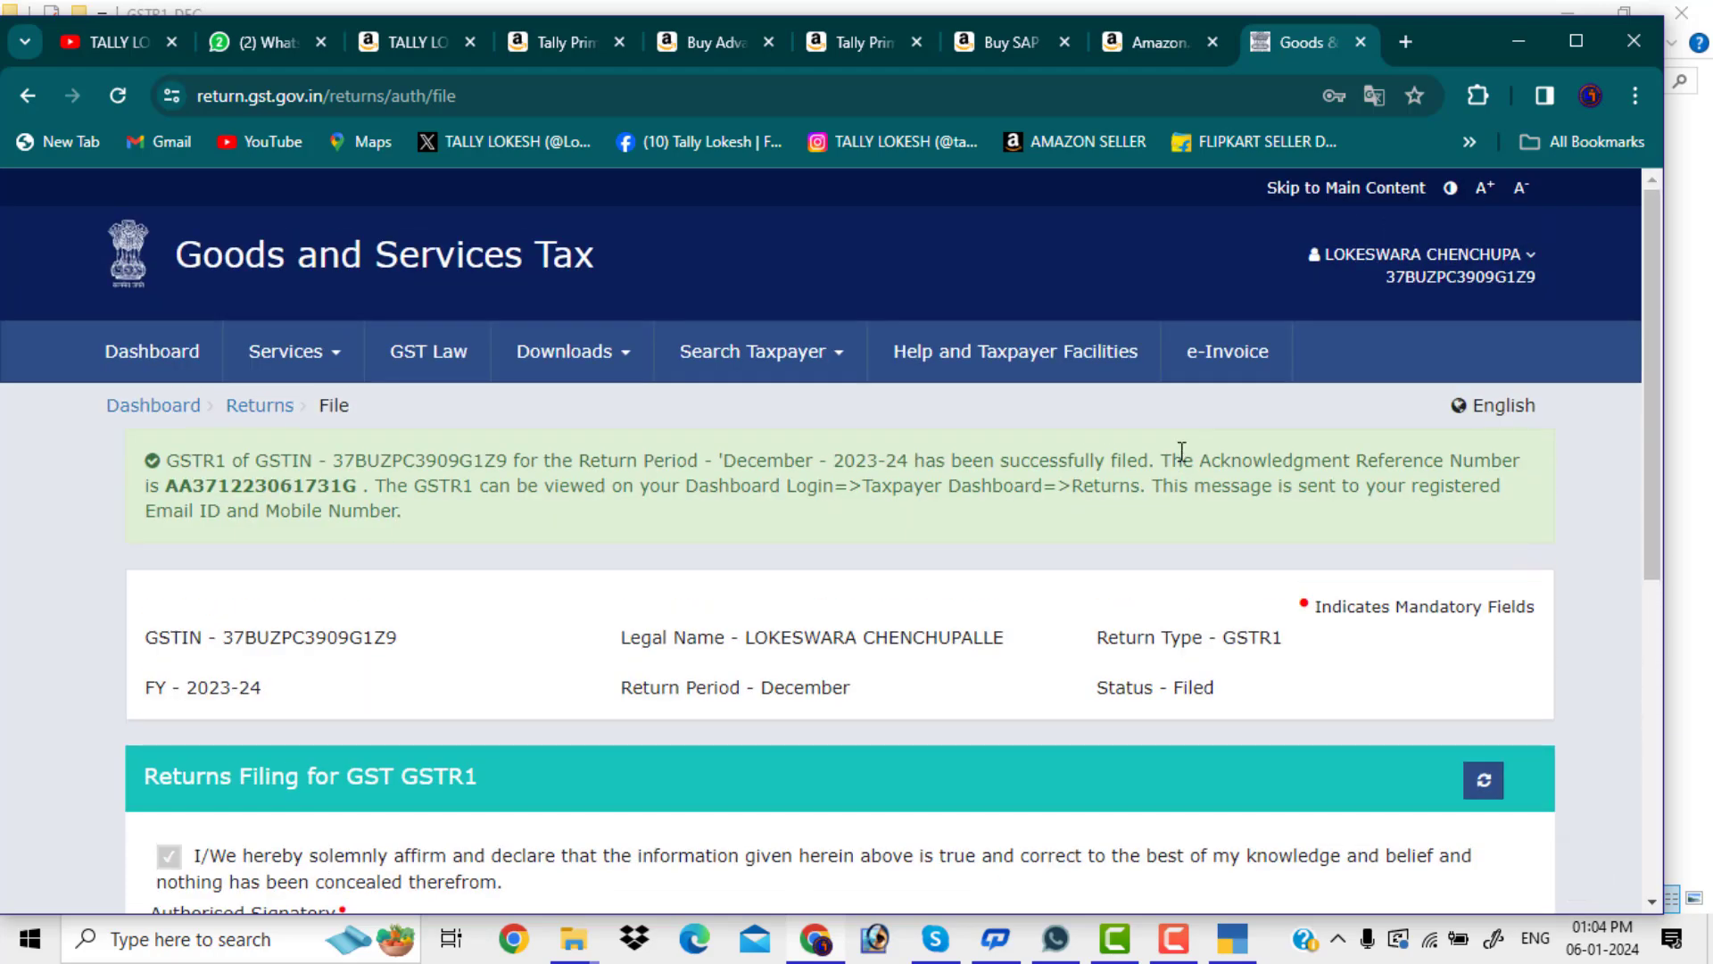
# From the dashboard, search the filed returns for 2023-24, Quarter 3 (Oct - Dec), December
pyautogui.click(168, 370)
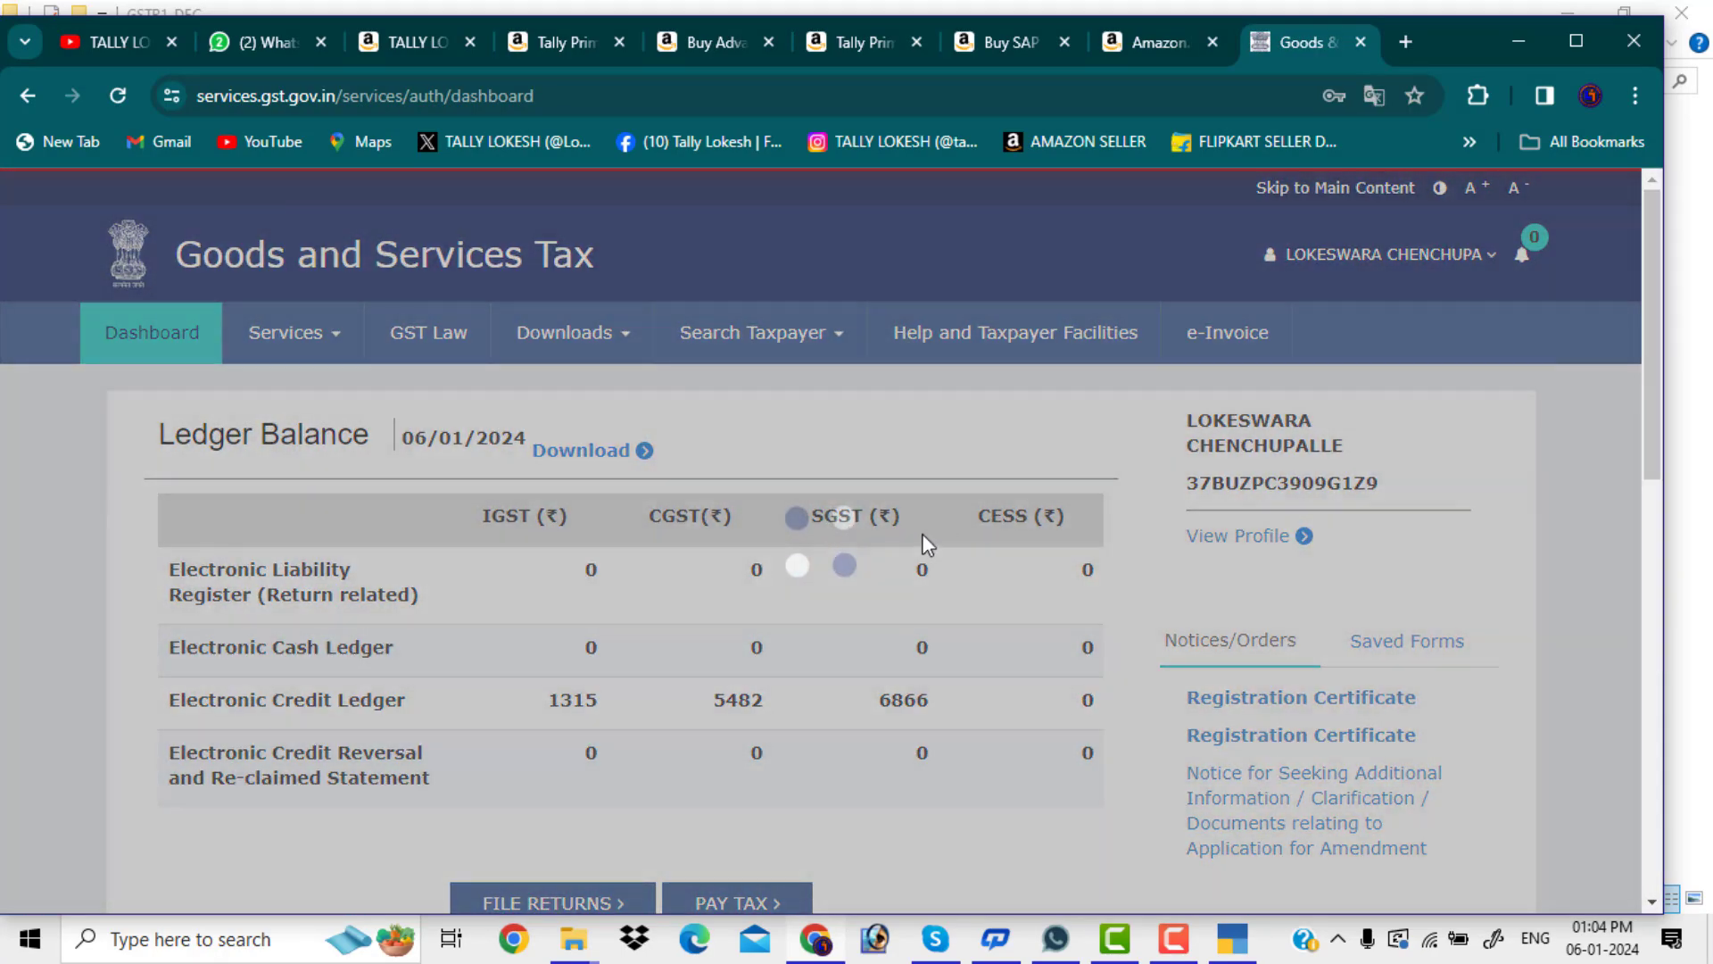
pyautogui.scroll(-4, 804, 607)
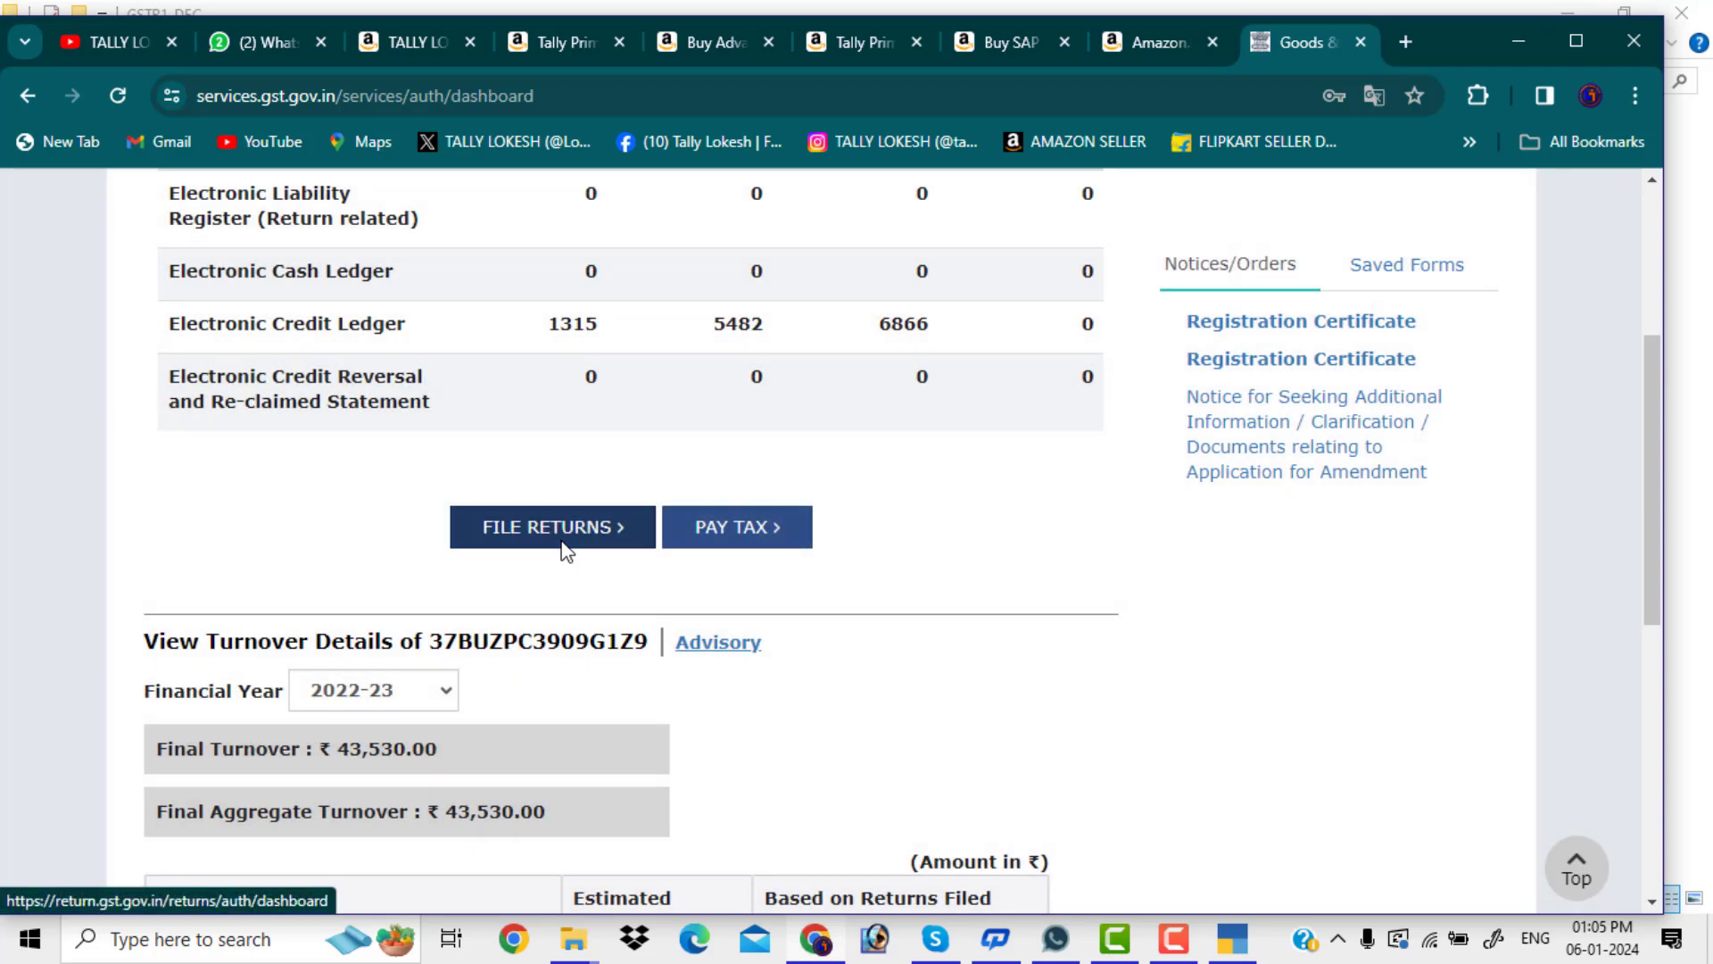
pyautogui.click(569, 542)
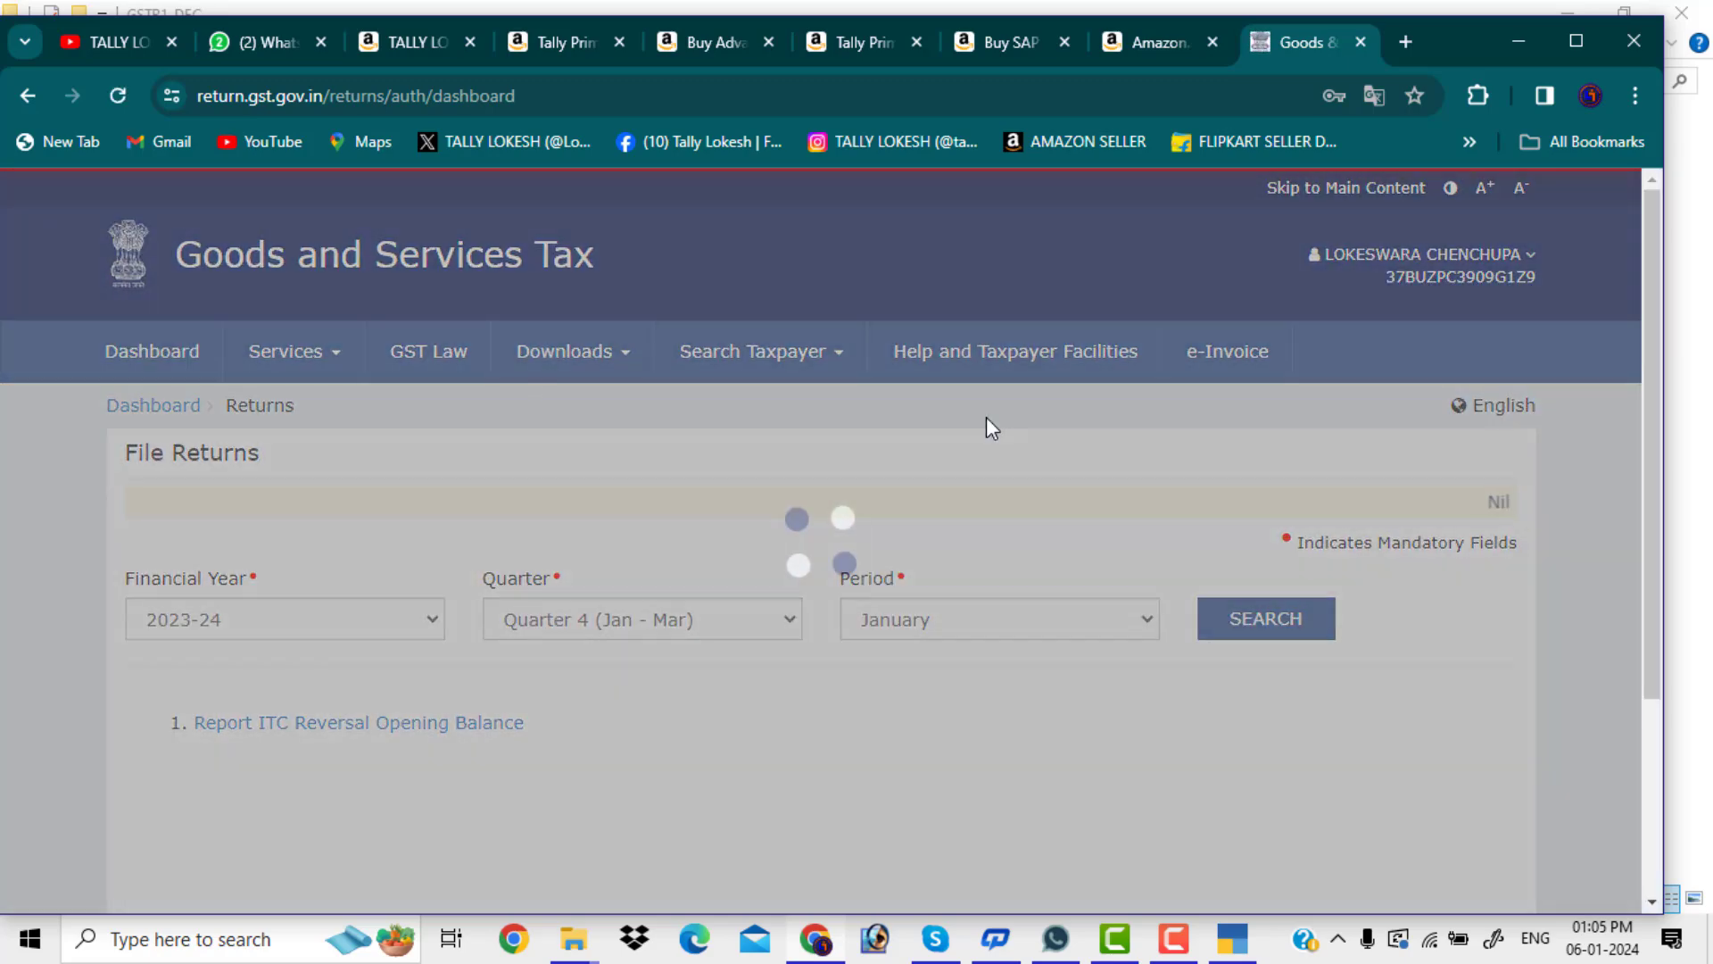
pyautogui.scroll(-3, 809, 477)
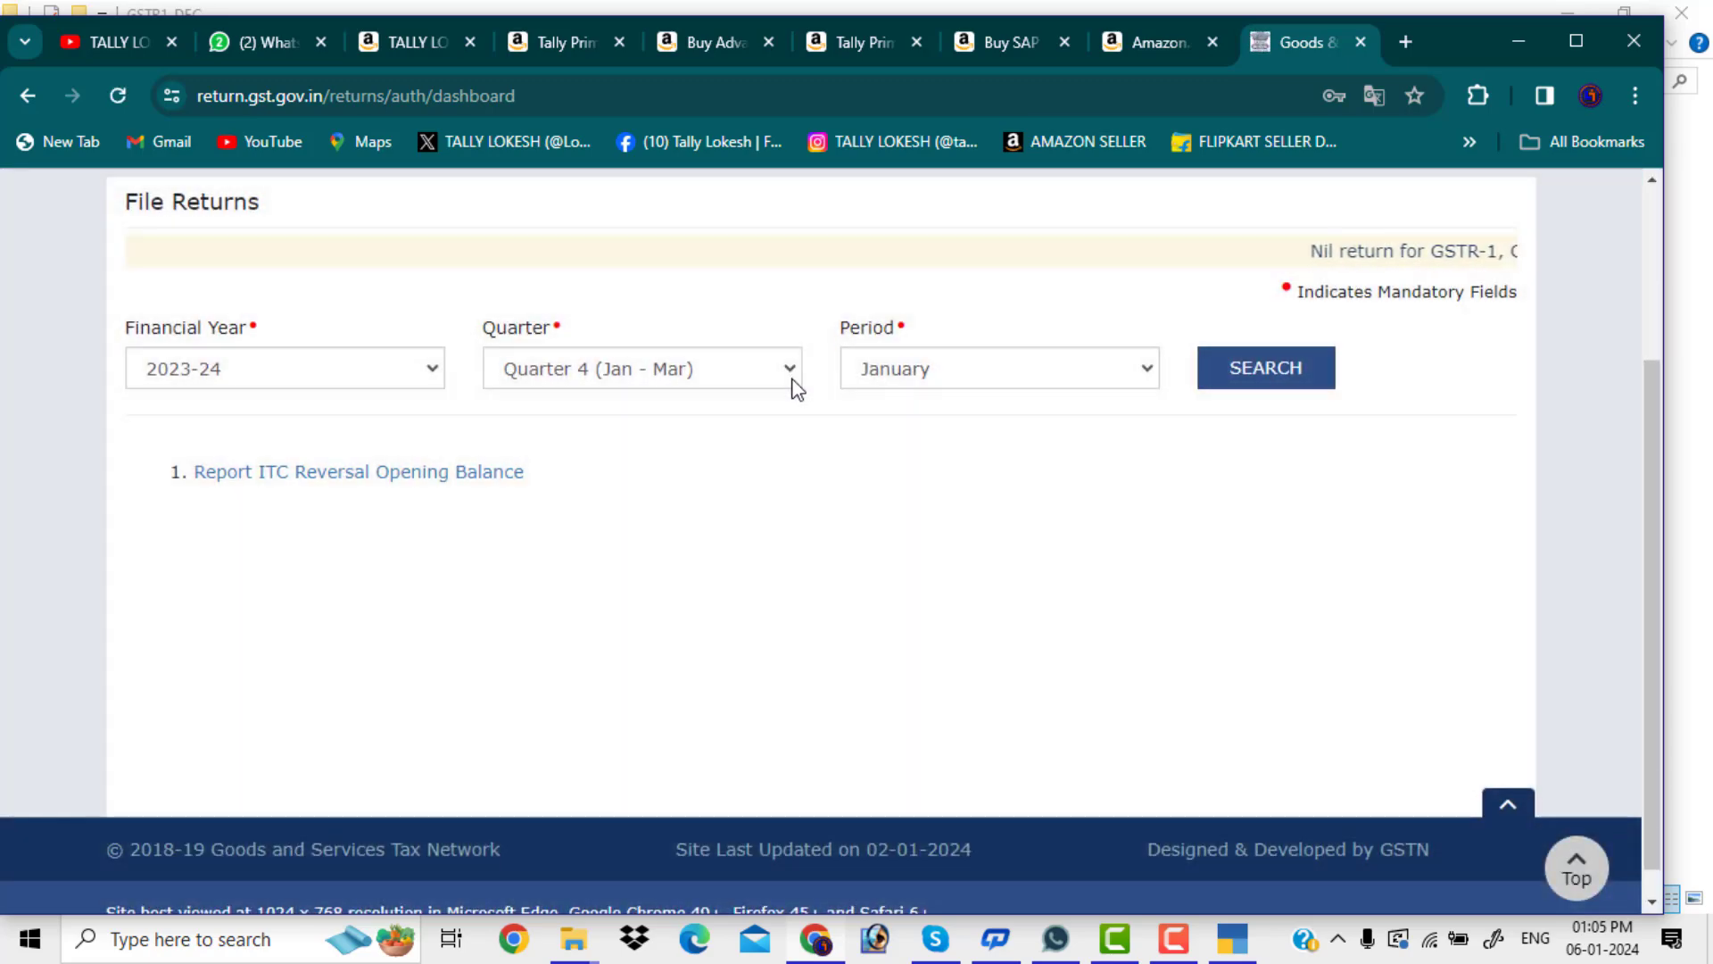
pyautogui.click(791, 377)
pyautogui.click(705, 446)
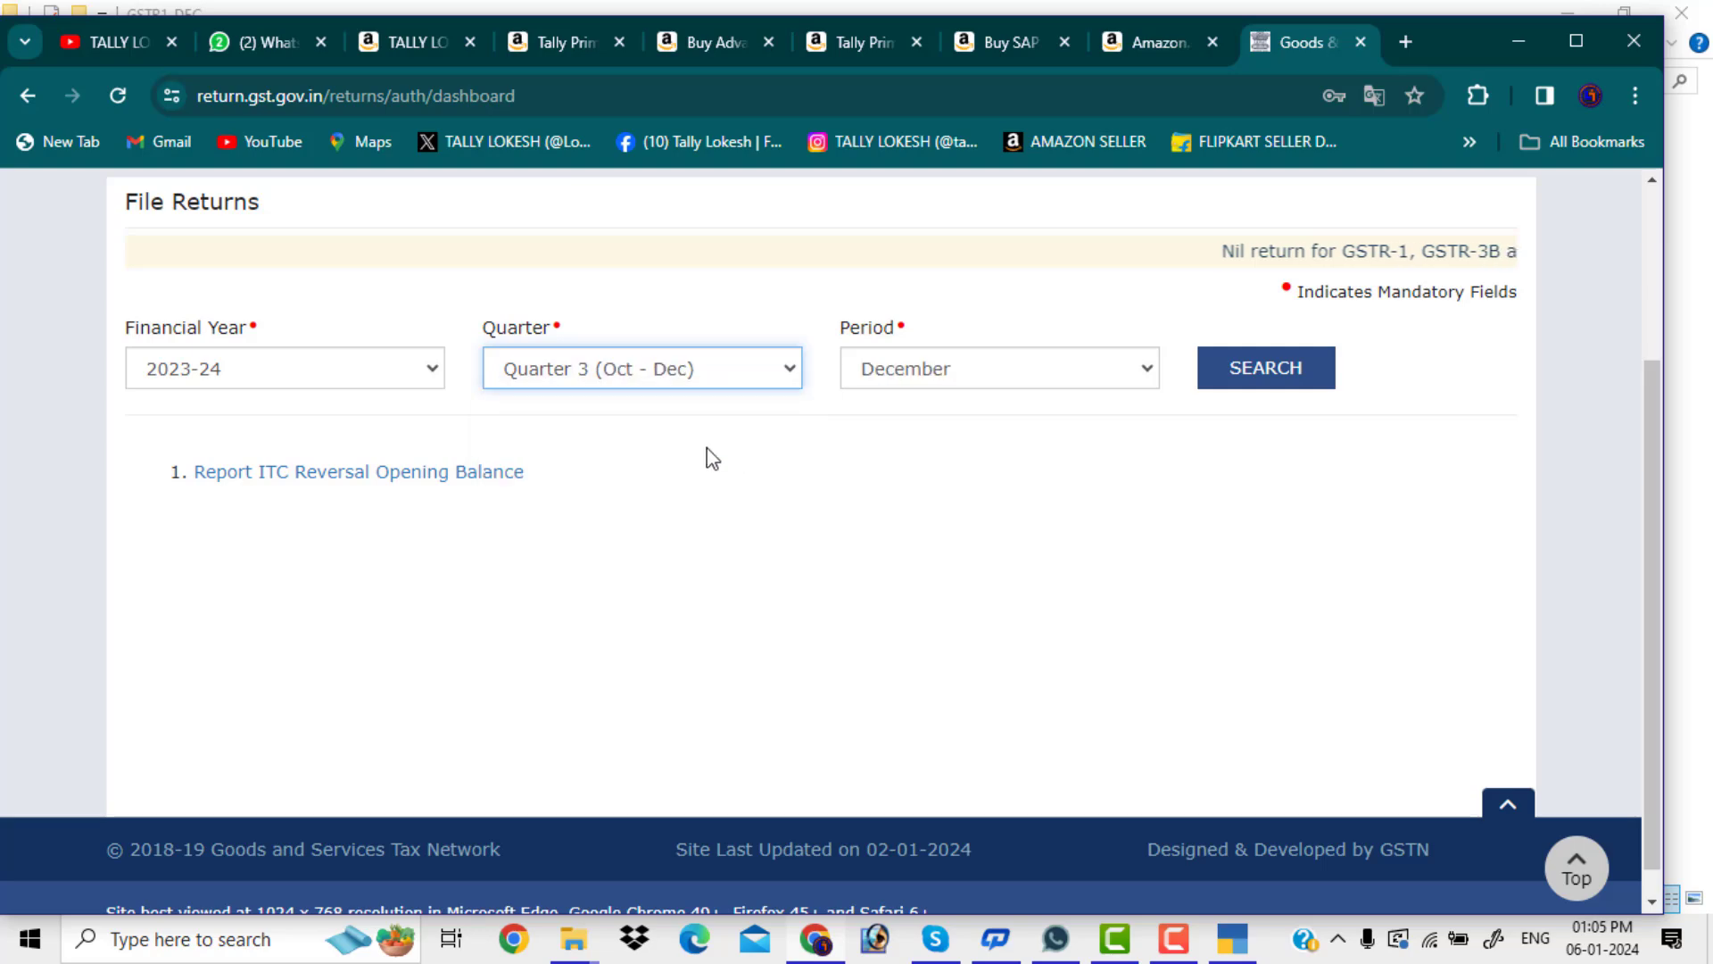
pyautogui.click(1259, 371)
# Confirm the GSTR-1 tile shows Filed, then go back to the YouTube channel tab
pyautogui.scroll(-4, 522, 546)
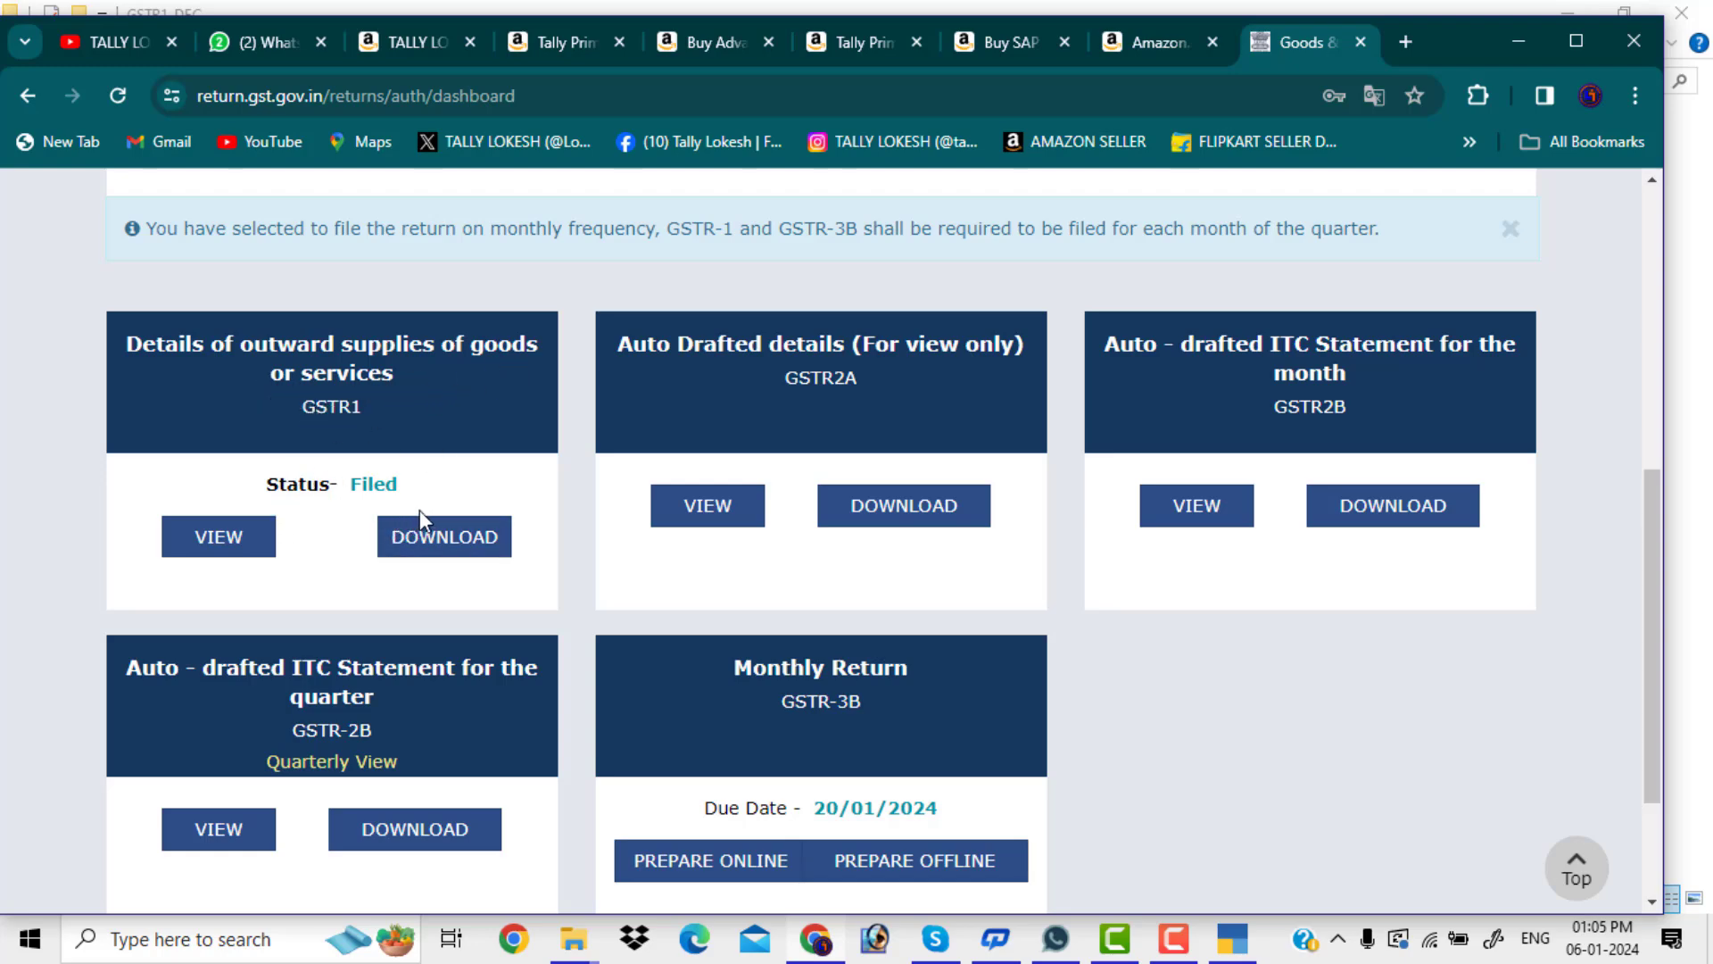
pyautogui.scroll(7, 446, 506)
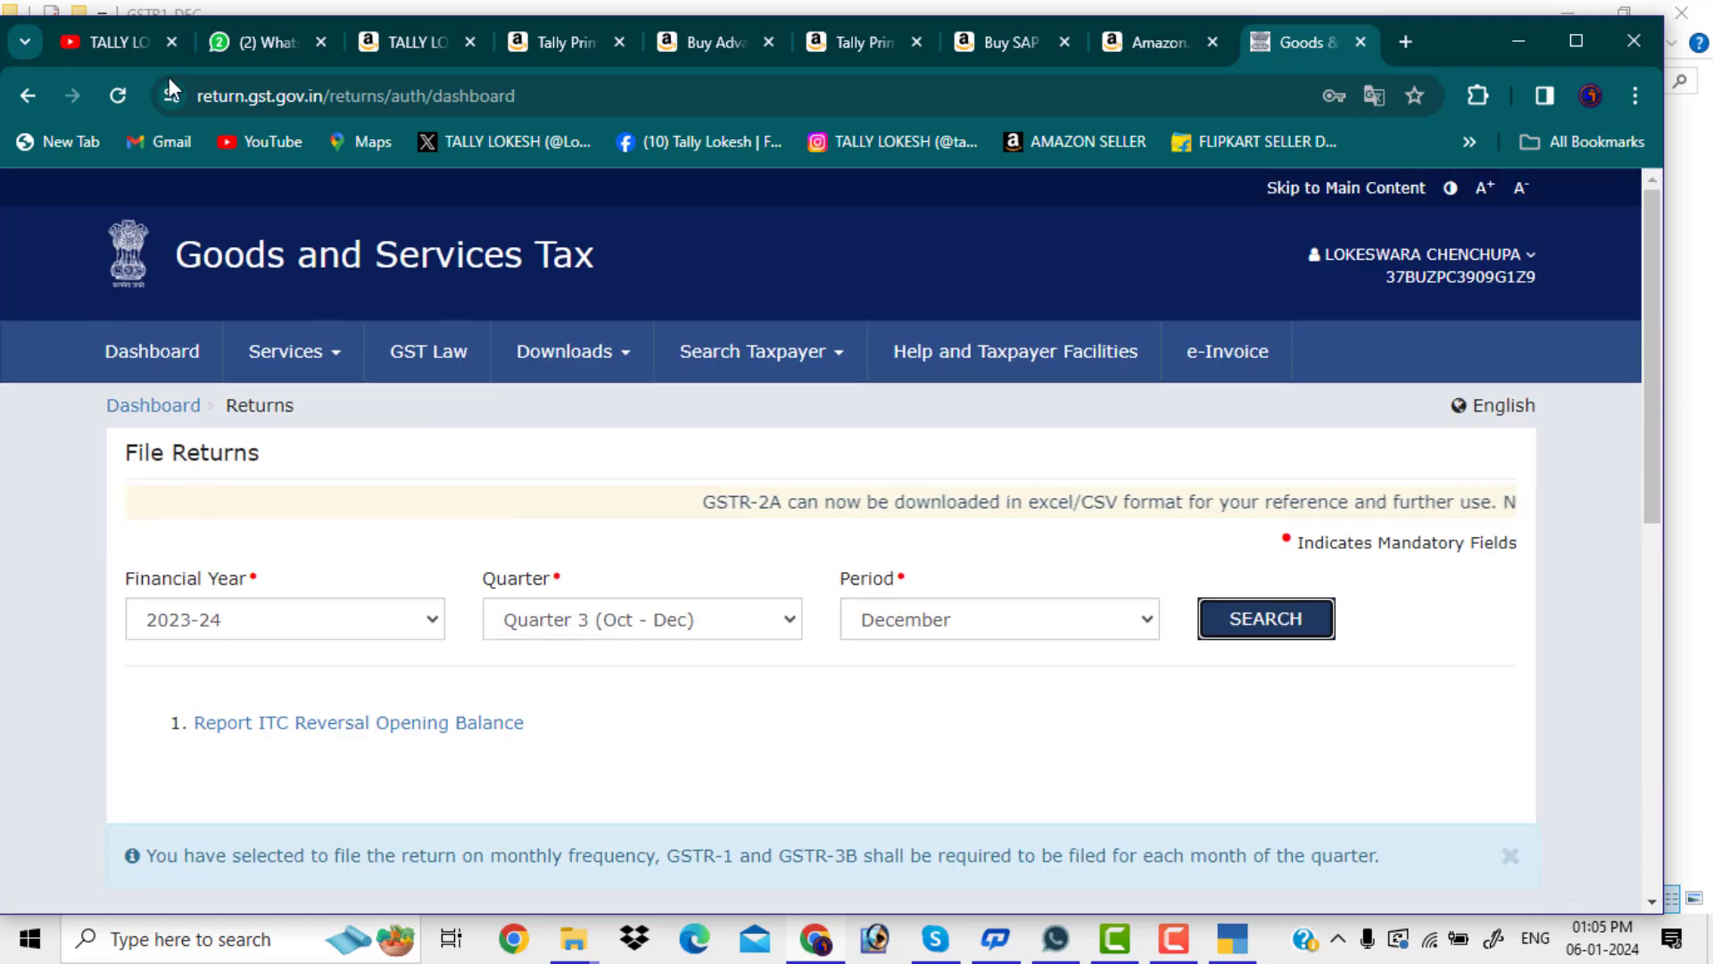
pyautogui.click(136, 46)
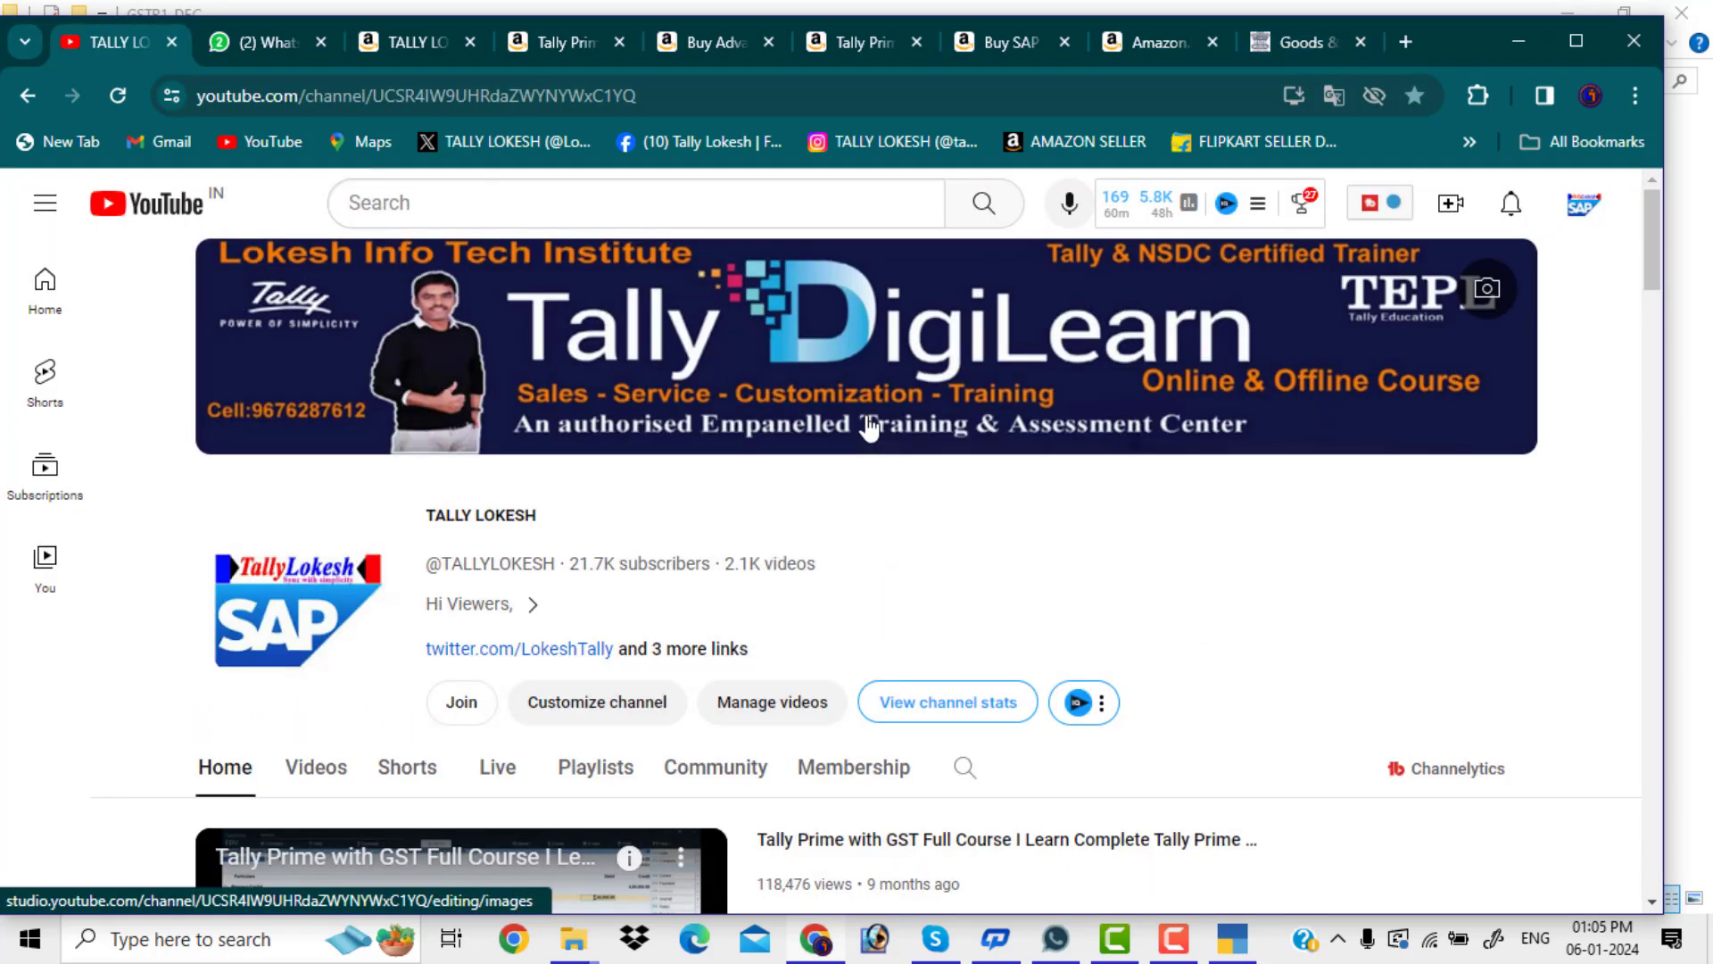